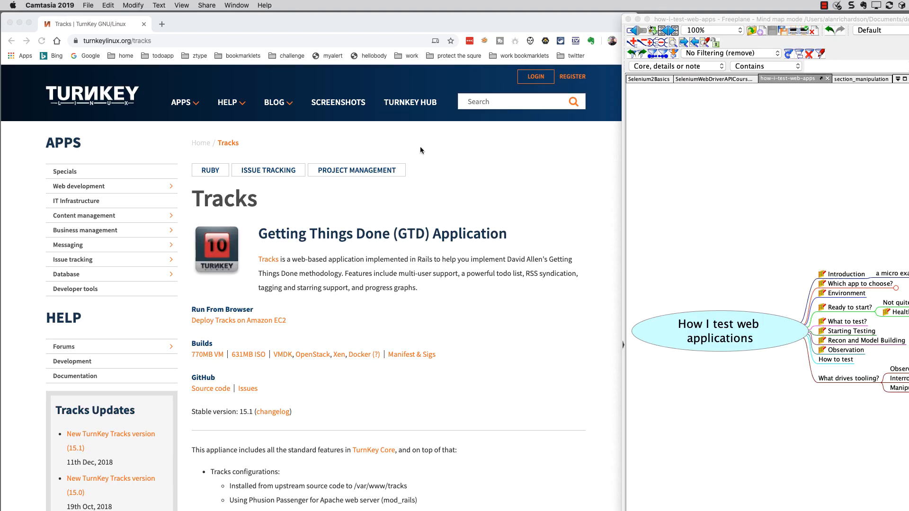
Step: Open getontracks.org in the browser and read through the Tracks introduction and current features
{"action": "left_click", "coordinate": [170, 24]}
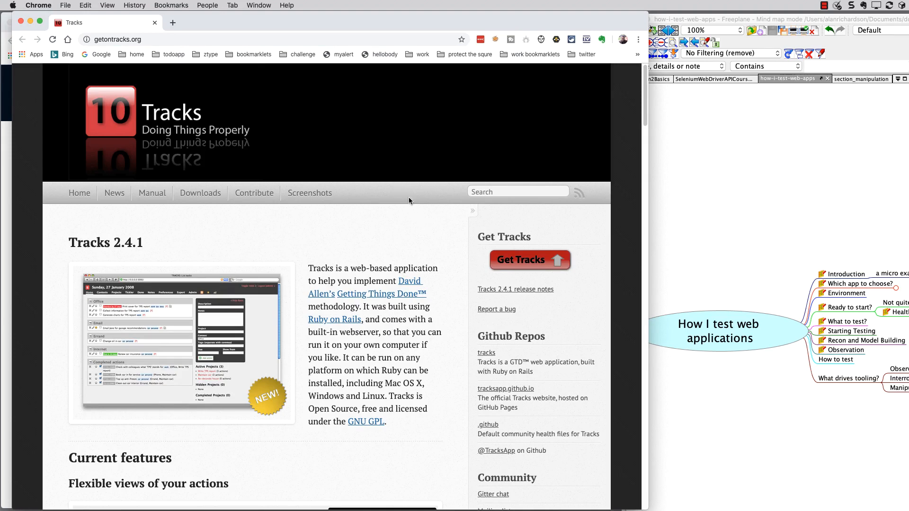
{"action": "scroll", "coordinate": [447, 217], "scroll_direction": "down", "scroll_amount": 2}
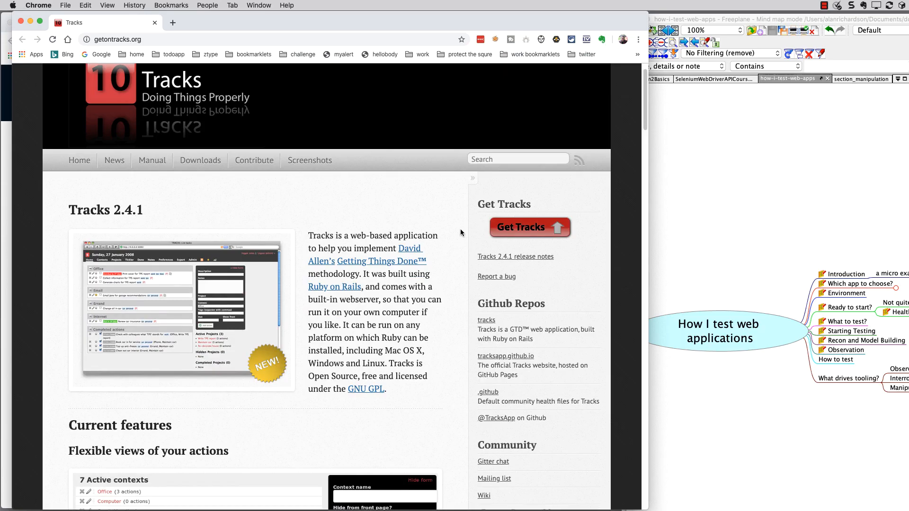
{"action": "scroll", "coordinate": [461, 227], "scroll_direction": "down", "scroll_amount": 1}
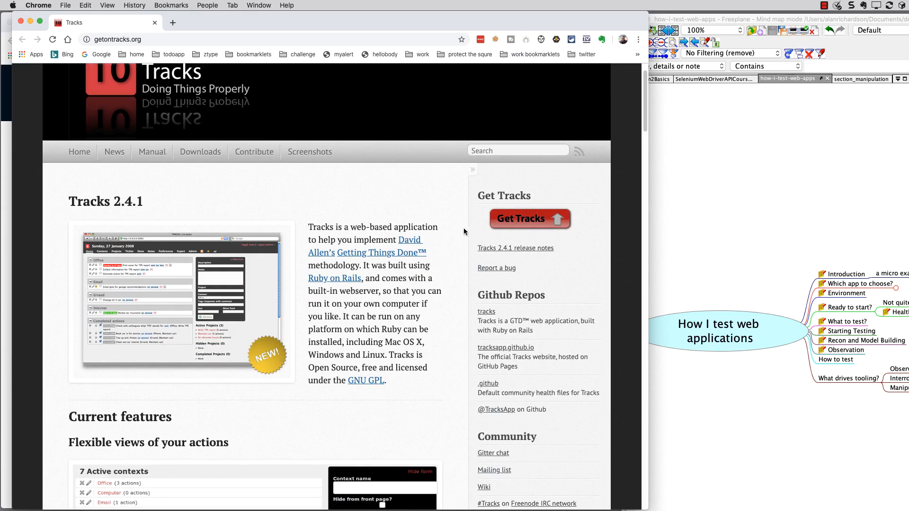
{"action": "scroll", "coordinate": [464, 232], "scroll_direction": "down", "scroll_amount": 1}
{"action": "scroll", "coordinate": [463, 229], "scroll_direction": "down", "scroll_amount": 1}
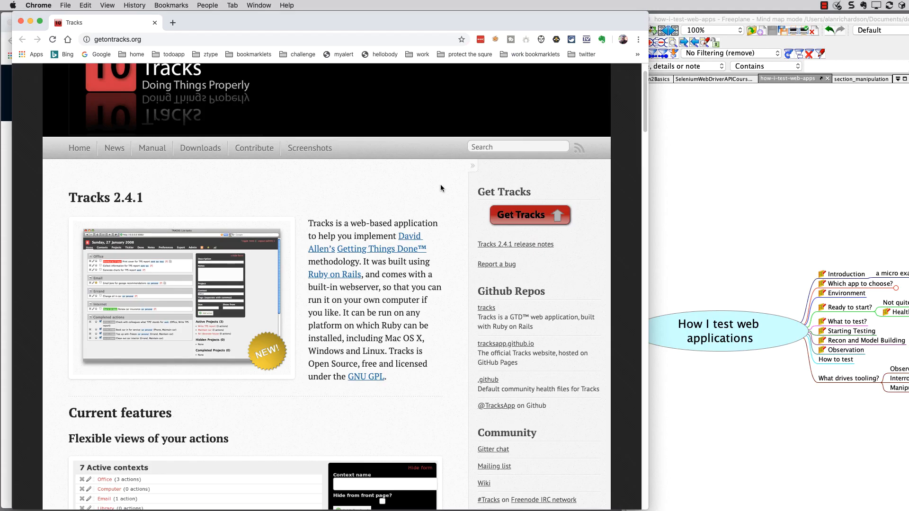
{"action": "scroll", "coordinate": [441, 185], "scroll_direction": "down", "scroll_amount": 3}
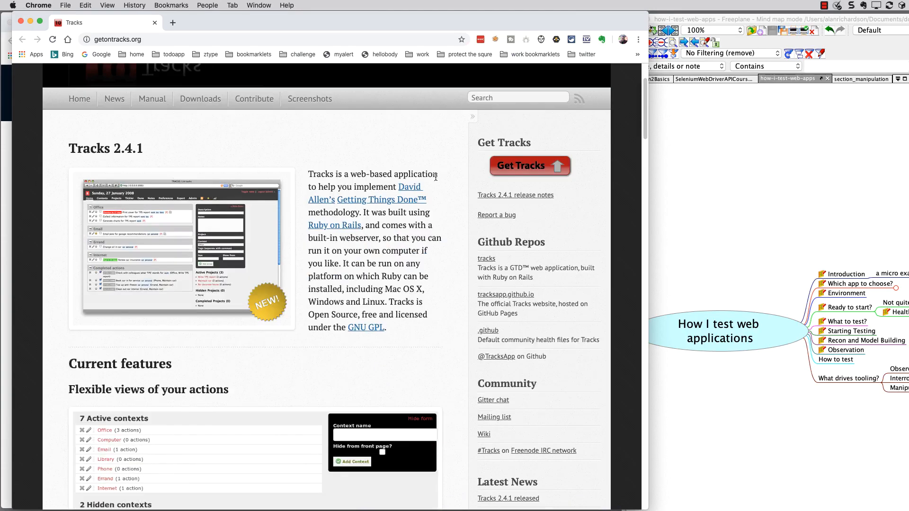
{"action": "scroll", "coordinate": [443, 221], "scroll_direction": "down", "scroll_amount": 10}
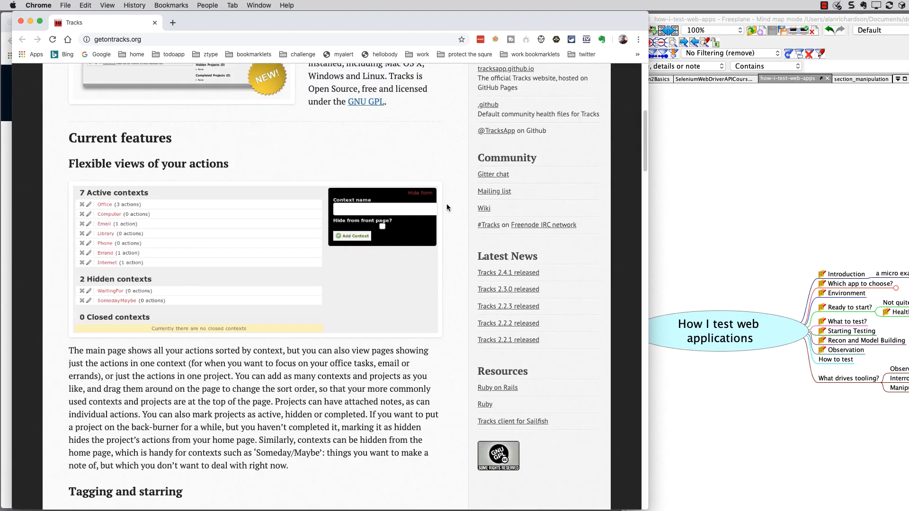
{"action": "scroll", "coordinate": [447, 204], "scroll_direction": "up", "scroll_amount": 6}
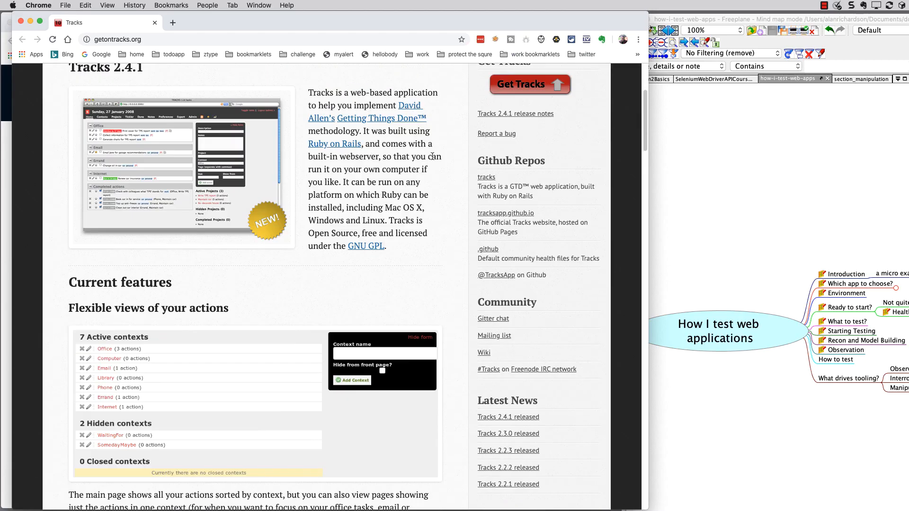
Step: Open the tracksapp/tracks page on Docker Hub and search the hub for "tracks" to review the available images
{"action": "left_click", "coordinate": [173, 23]}
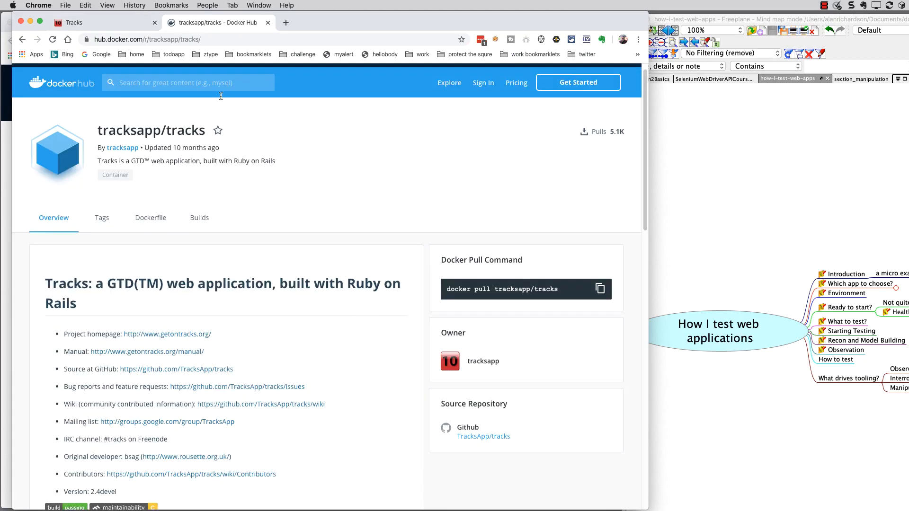
{"action": "left_click", "coordinate": [204, 84]}
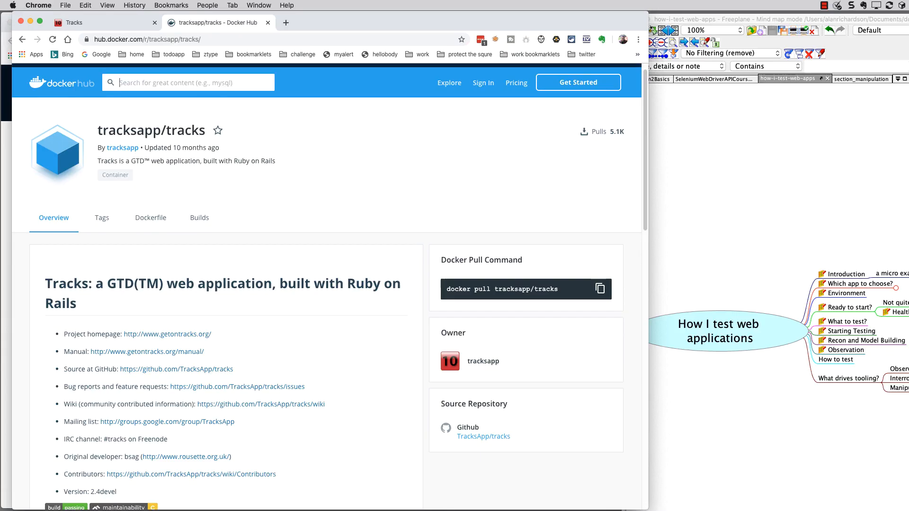
{"action": "type", "text": "tracks"}
{"action": "key", "text": "Return"}
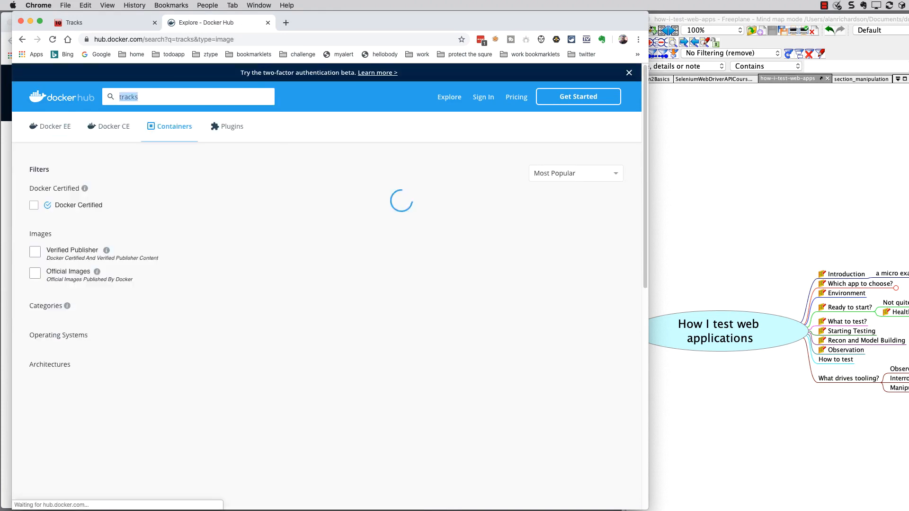
{"action": "scroll", "coordinate": [370, 234], "scroll_direction": "down", "scroll_amount": 5}
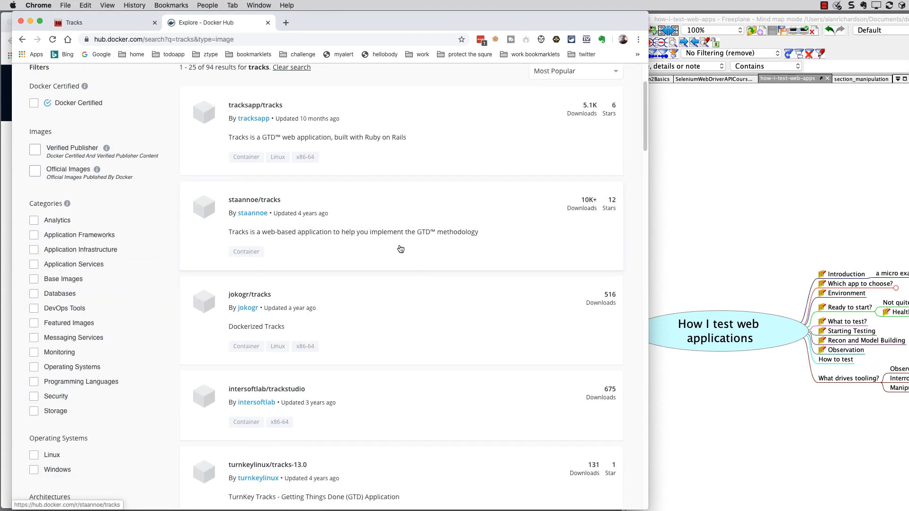
{"action": "scroll", "coordinate": [418, 272], "scroll_direction": "up", "scroll_amount": 1}
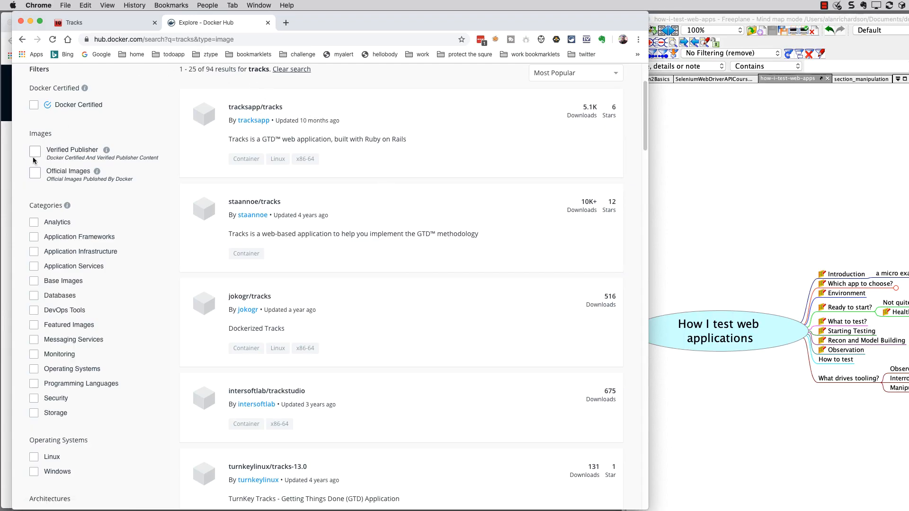
Step: Return to the TurnKey Tracks page, and switch to VirtualBox Manager to examine the TURNKEY TRACKS 1 machine's details
{"action": "left_click", "coordinate": [9, 166]}
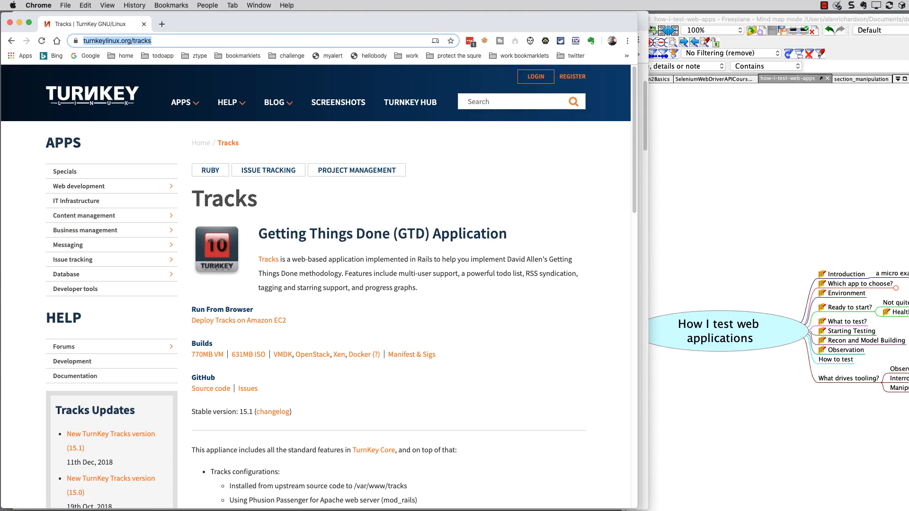
{"action": "left_click_drag", "start_coordinate": [0, 209], "coordinate": [408, 24]}
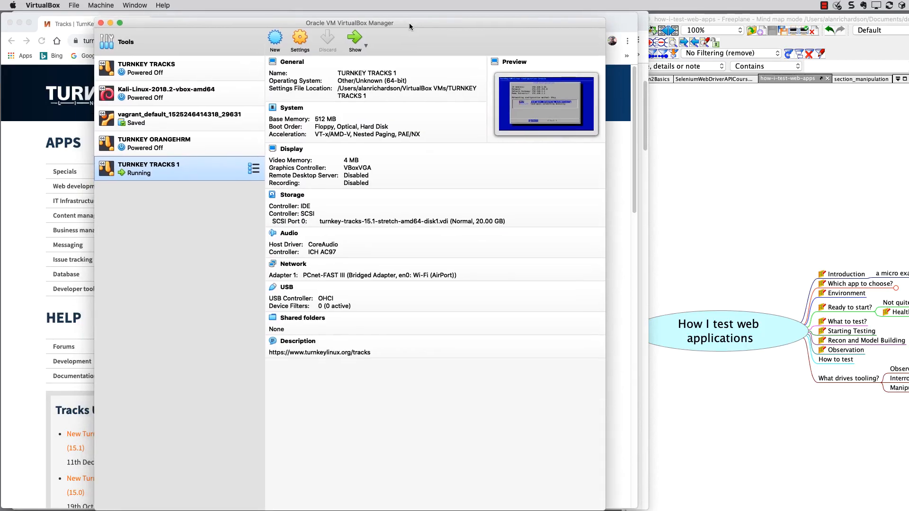
{"action": "left_click_drag", "start_coordinate": [410, 27], "coordinate": [0, 268]}
Step: Bring up the running TURNKEY TRACKS 1 console to examine its network configuration, and review the builds on the TurnKey Tracks page
{"action": "left_click_drag", "start_coordinate": [0, 135], "coordinate": [277, 105]}
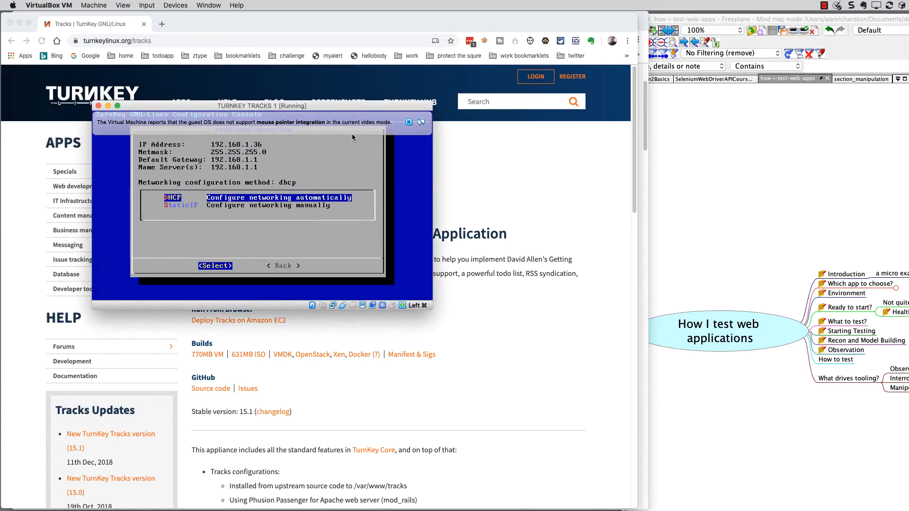
{"action": "left_click_drag", "start_coordinate": [351, 105], "coordinate": [0, 109]}
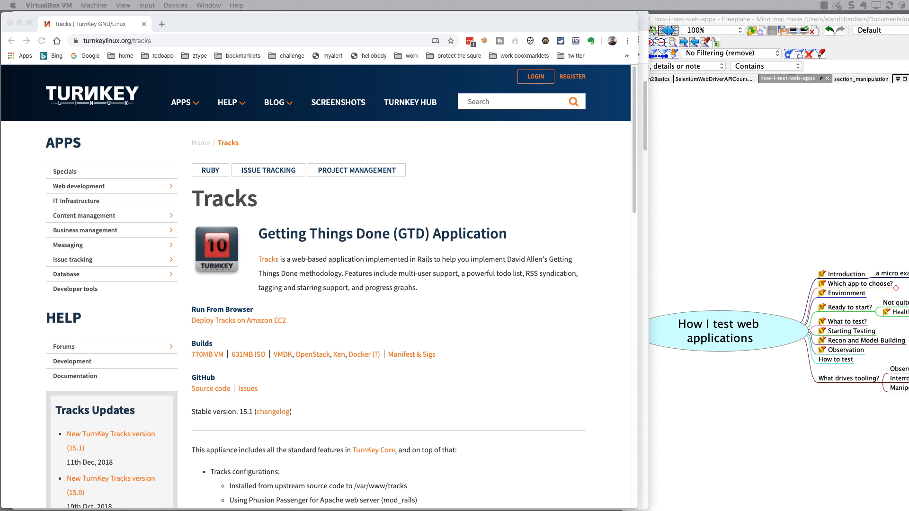
{"action": "left_click_drag", "start_coordinate": [1, 119], "coordinate": [328, 127]}
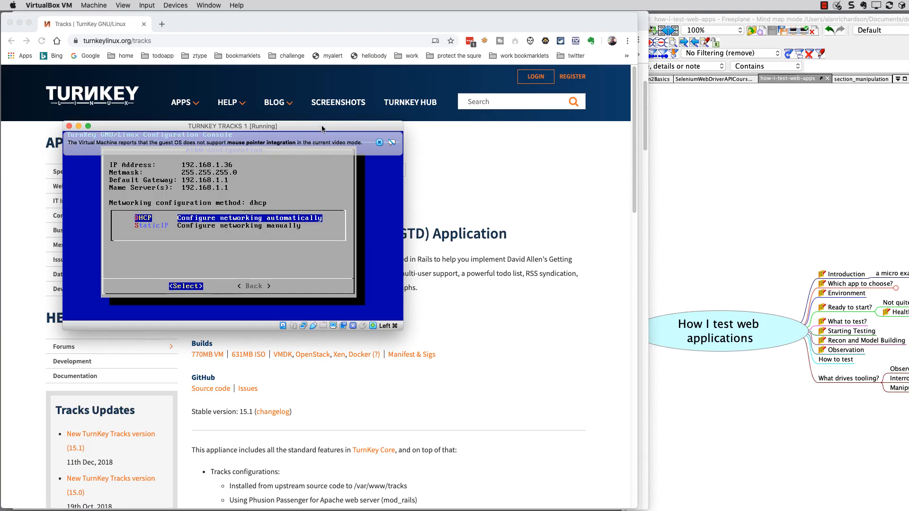
{"action": "left_click_drag", "start_coordinate": [322, 129], "coordinate": [0, 76]}
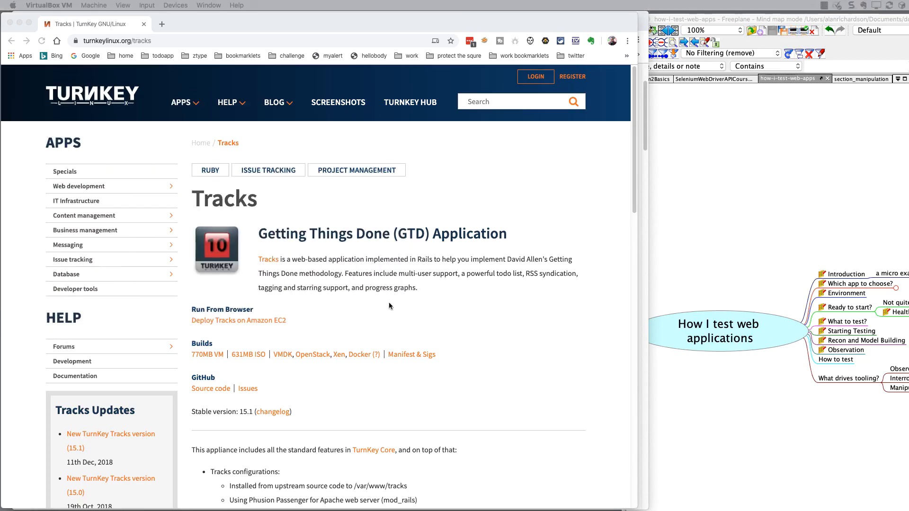
{"action": "scroll", "coordinate": [373, 315], "scroll_direction": "down", "scroll_amount": 2}
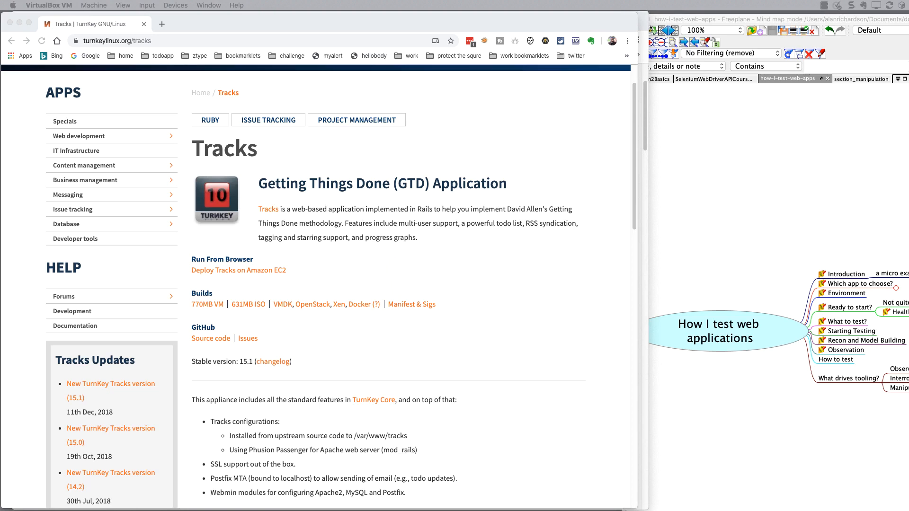
Step: In the TURNKEY TRACKS 1 console, go back to the Advanced Menu and reopen the Networking configuration
{"action": "left_click_drag", "start_coordinate": [0, 89], "coordinate": [316, 98]}
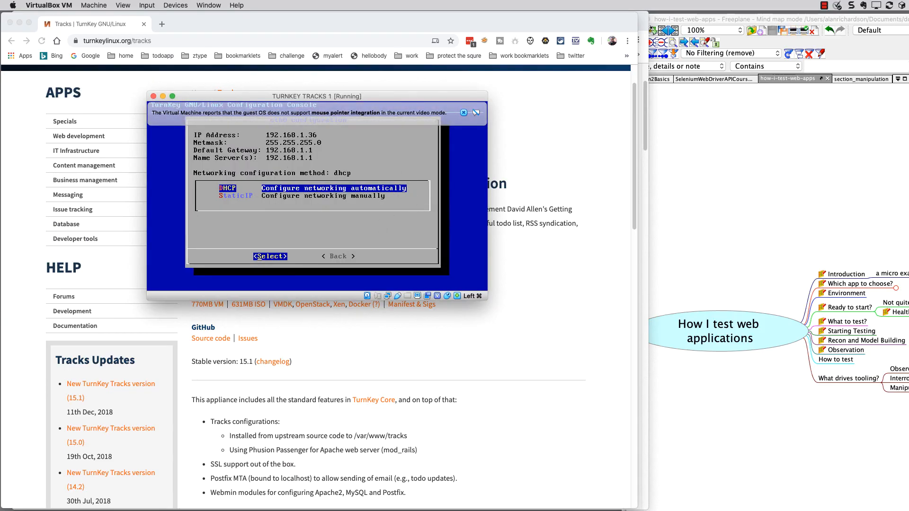
{"action": "key", "text": "Escape"}
{"action": "key", "text": "Right"}
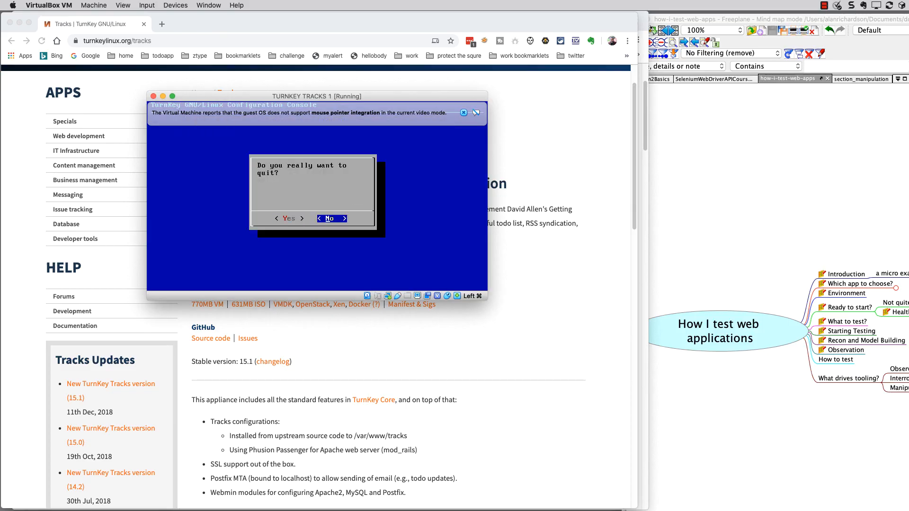
{"action": "key", "text": "Return"}
{"action": "key", "text": "Right"}
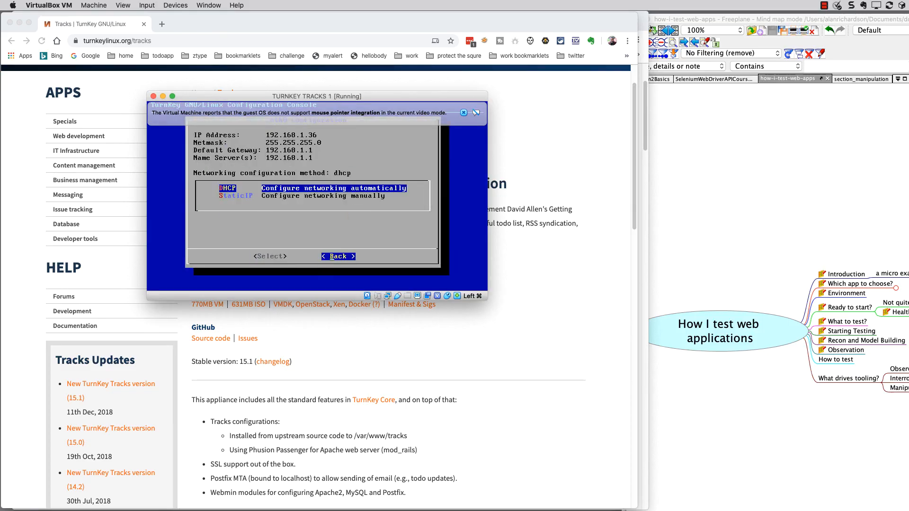
{"action": "key", "text": "Return"}
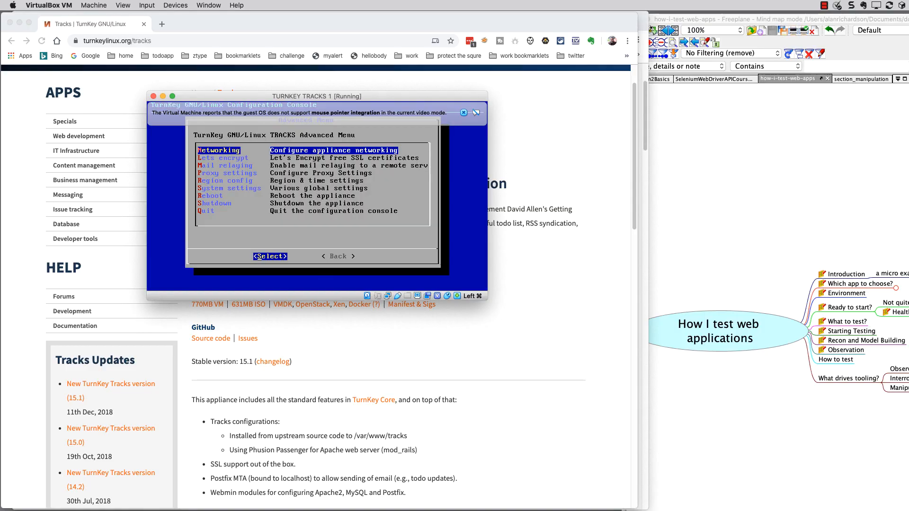
{"action": "key", "text": "Return"}
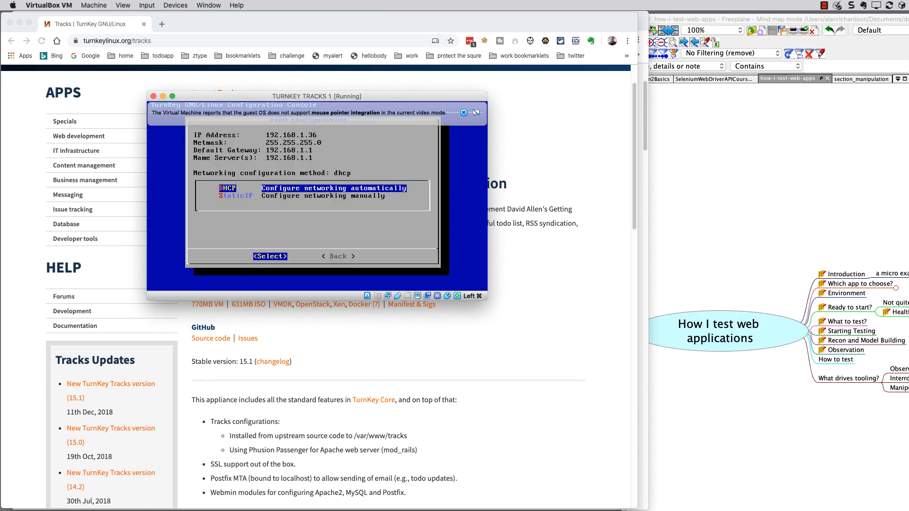
Step: Open the Tracks application at 192.168.1.36 in a new browser tab
{"action": "key", "text": "super"}
{"action": "left_click", "coordinate": [162, 24]}
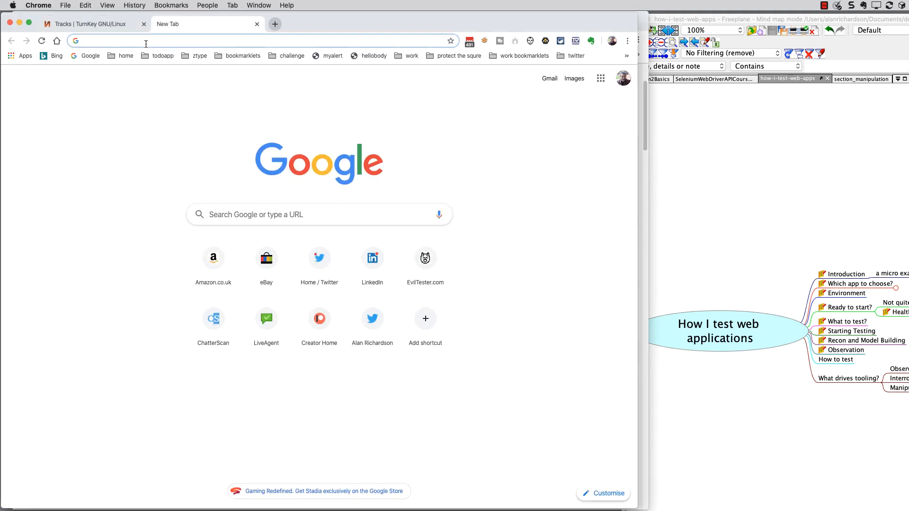
{"action": "type", "text": "192.168.1.36"}
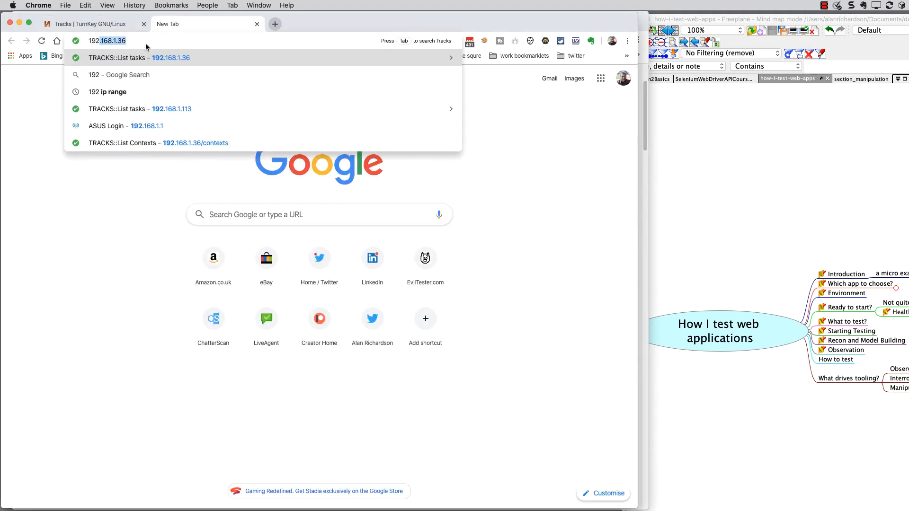
{"action": "key", "text": "Return"}
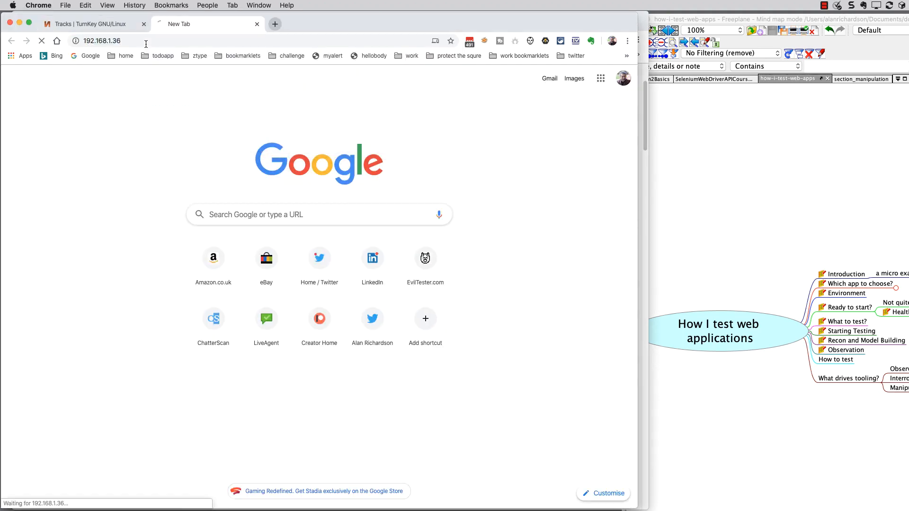
{"action": "mouse_move", "coordinate": [248, 96]}
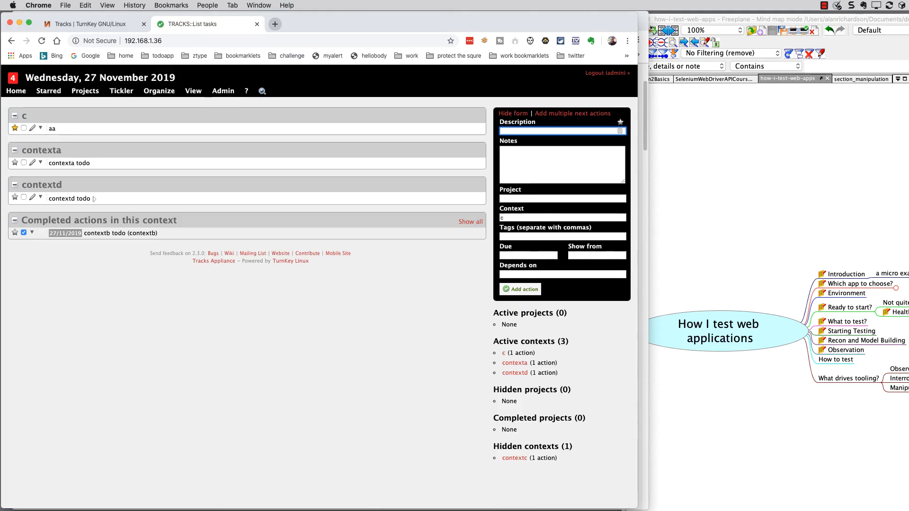
Step: Bring VirtualBox Manager over the browser to review the TURNKEY TRACKS 1 machine, and select the Environment node in the Freeplane mind map
{"action": "left_click", "coordinate": [371, 510]}
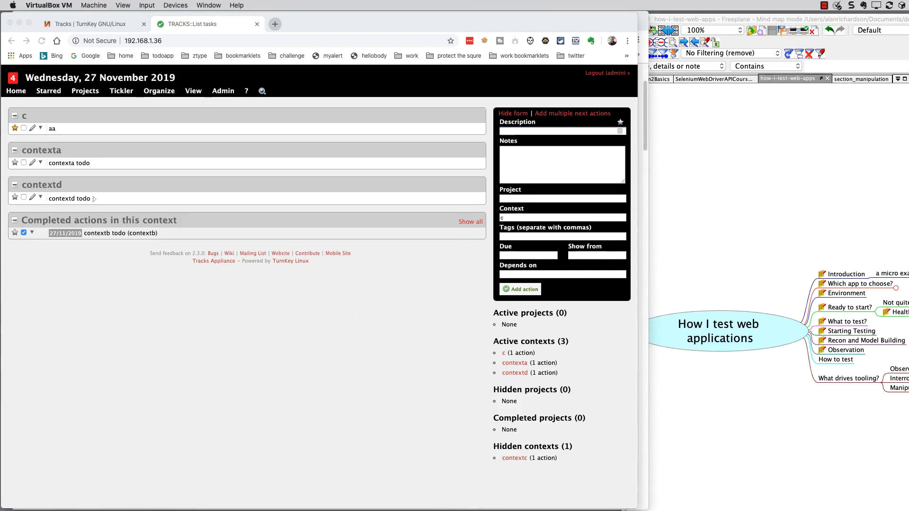
{"action": "left_click_drag", "start_coordinate": [57, 510], "coordinate": [0, 313]}
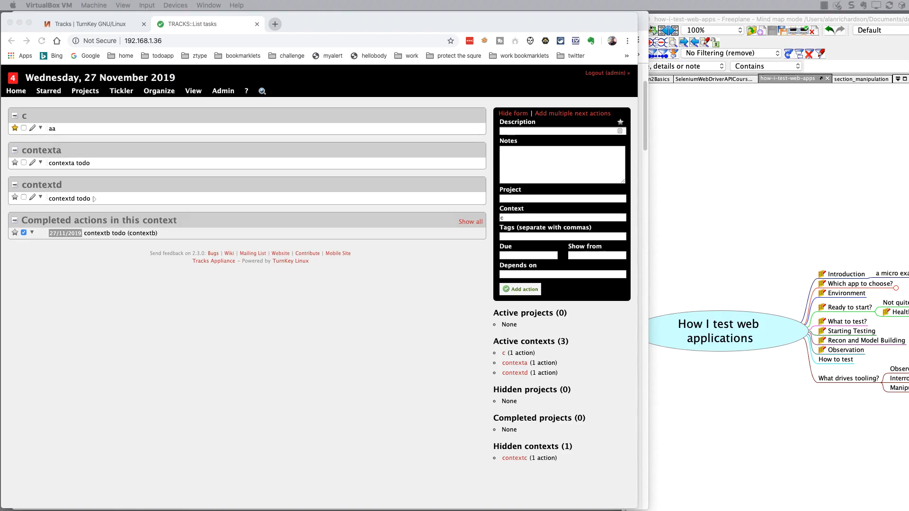
{"action": "left_click_drag", "start_coordinate": [0, 199], "coordinate": [374, 20]}
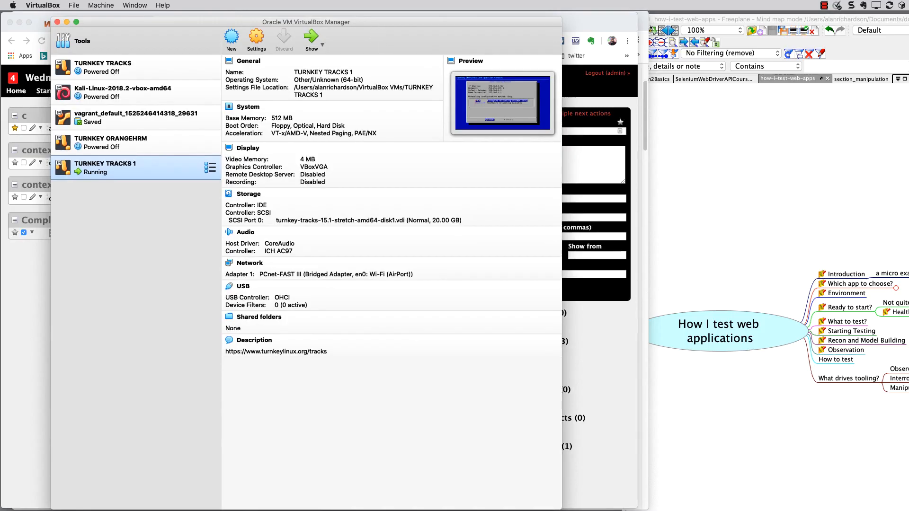
{"action": "left_click", "coordinate": [858, 294]}
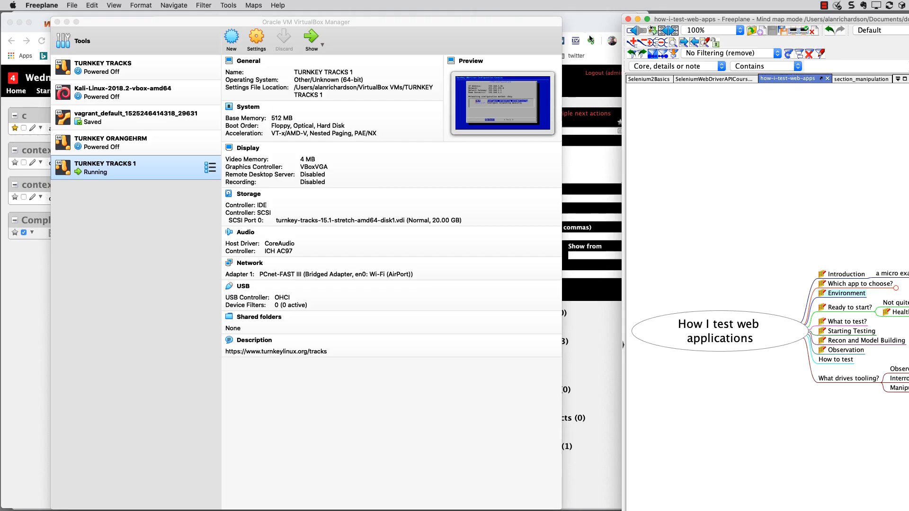
Step: Move VirtualBox Manager out of view and bring the TURNKEY TRACKS 1 console in front of the Tracks task list
{"action": "left_click", "coordinate": [445, 20]}
{"action": "left_click_drag", "start_coordinate": [445, 20], "coordinate": [0, 208]}
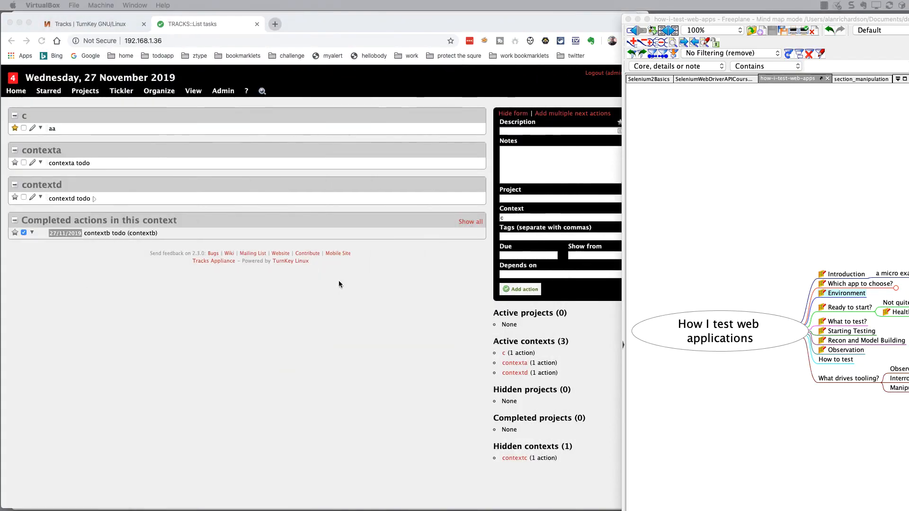
{"action": "left_click", "coordinate": [388, 211]}
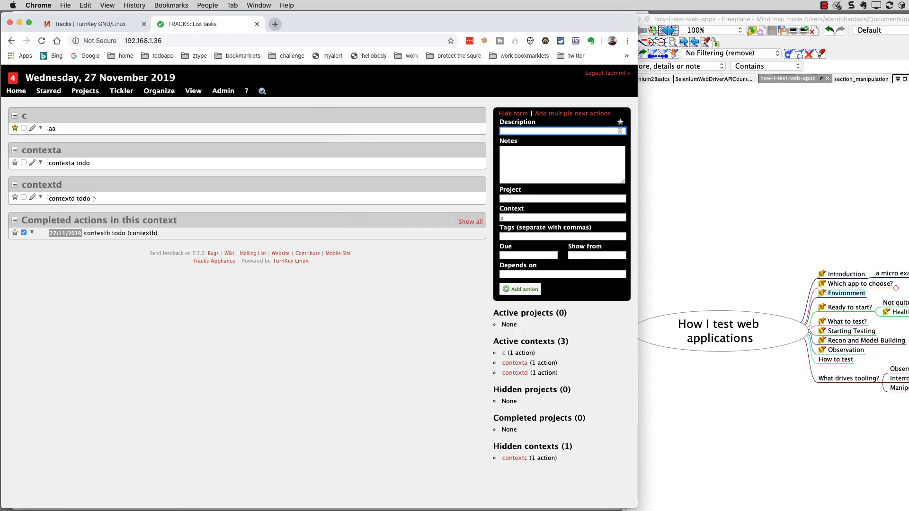
{"action": "left_click_drag", "start_coordinate": [0, 140], "coordinate": [340, 88]}
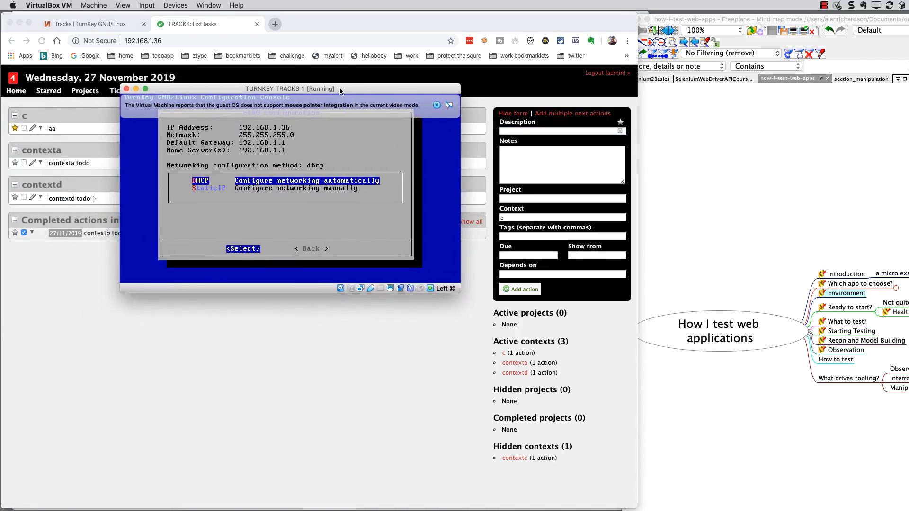
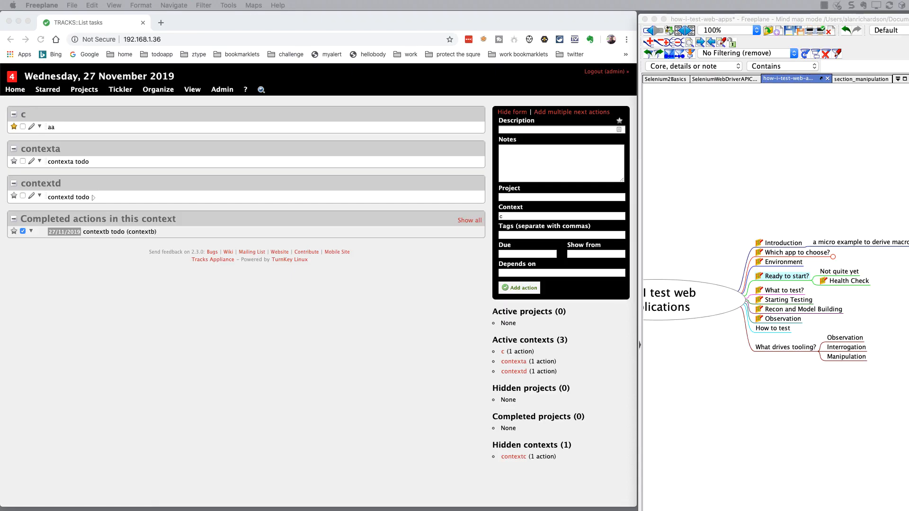
Step: Bring the Tracks Talk Notes window from Evernote over the browser and review its Health check Session notes
{"action": "left_click_drag", "start_coordinate": [908, 156], "coordinate": [424, 25]}
{"action": "scroll", "coordinate": [573, 239], "scroll_direction": "down", "scroll_amount": 5}
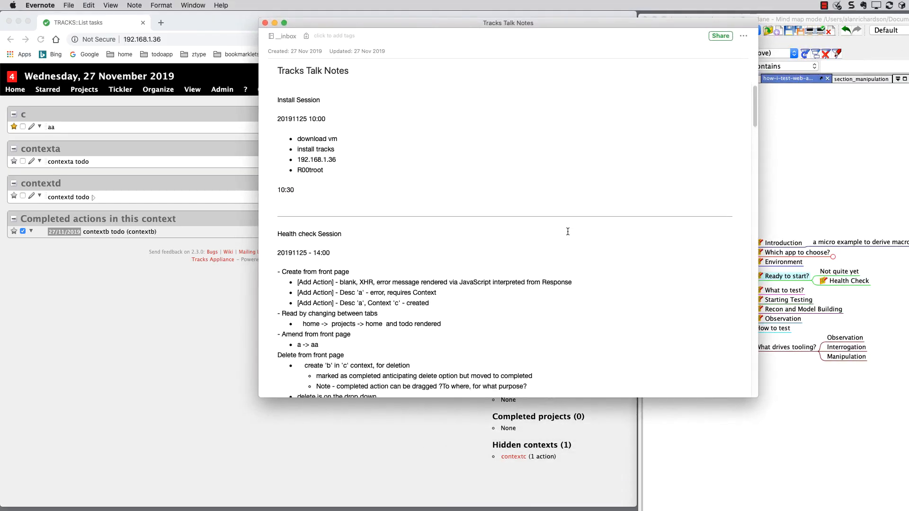
{"action": "scroll", "coordinate": [574, 221], "scroll_direction": "down", "scroll_amount": 1}
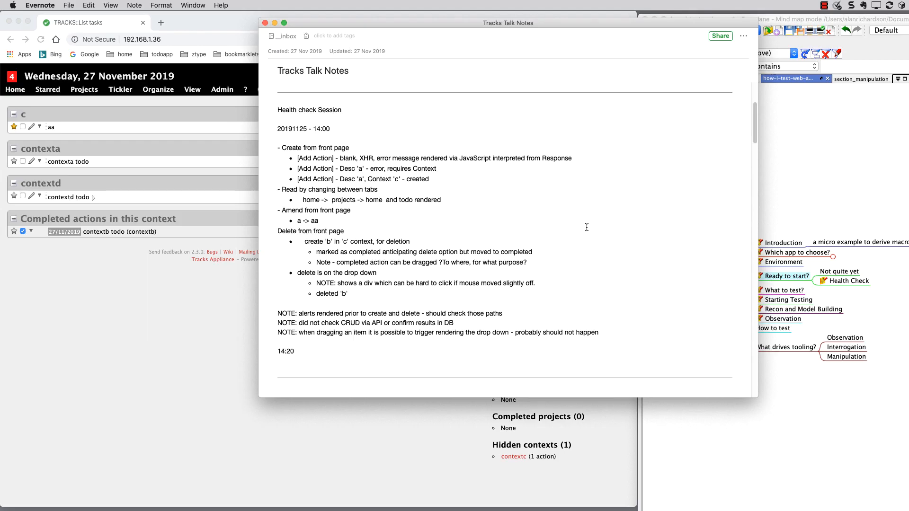
{"action": "scroll", "coordinate": [587, 228], "scroll_direction": "up", "scroll_amount": 1}
{"action": "scroll", "coordinate": [589, 227], "scroll_direction": "down", "scroll_amount": 1}
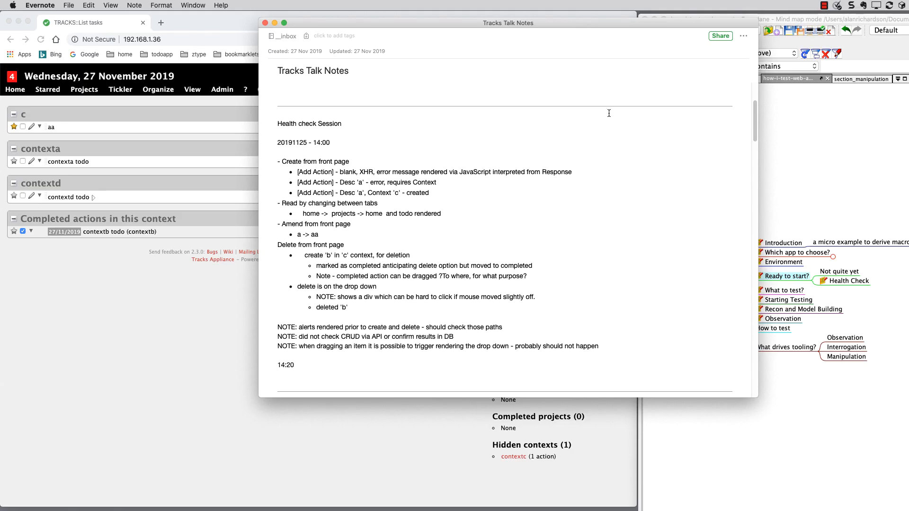
Step: Narrow the Tracks Talk Notes window and place it beside the Tracks page with the Health check Session notes showing
{"action": "left_click_drag", "start_coordinate": [458, 21], "coordinate": [547, 68]}
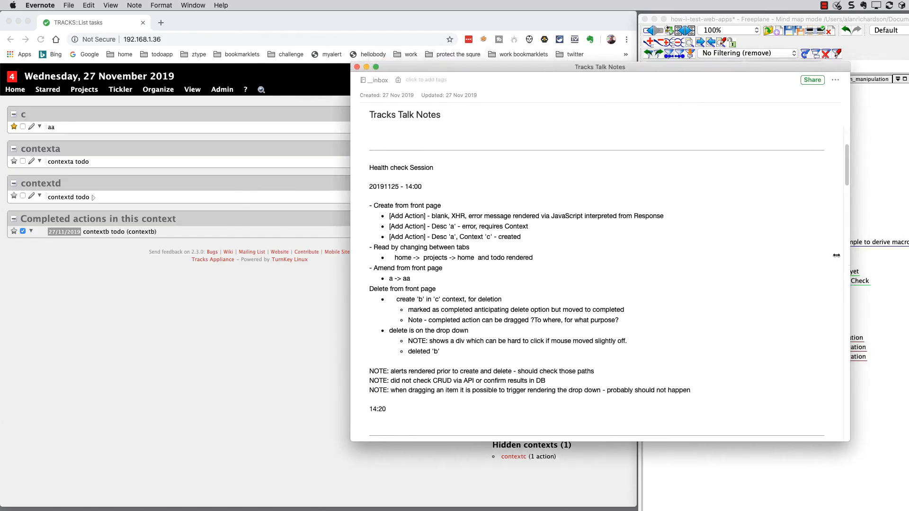
{"action": "left_click_drag", "start_coordinate": [850, 254], "coordinate": [685, 250]}
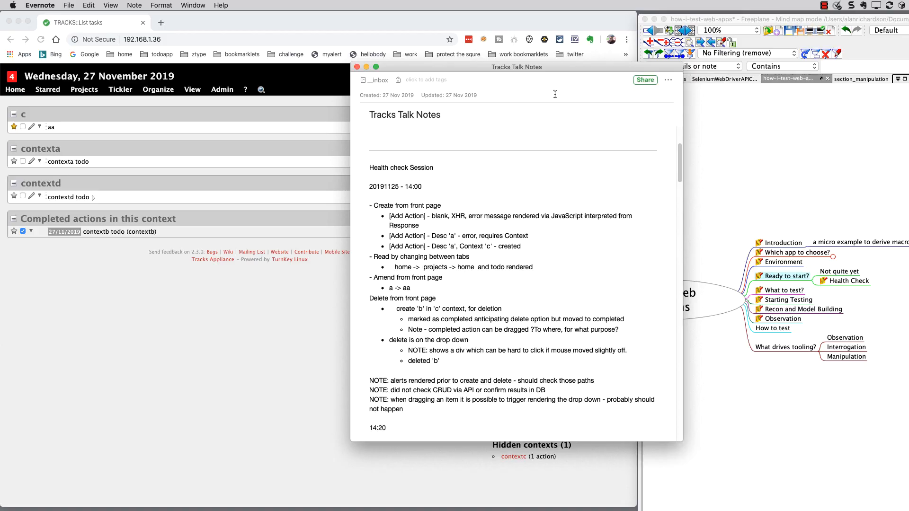
{"action": "left_click_drag", "start_coordinate": [538, 69], "coordinate": [744, 46]}
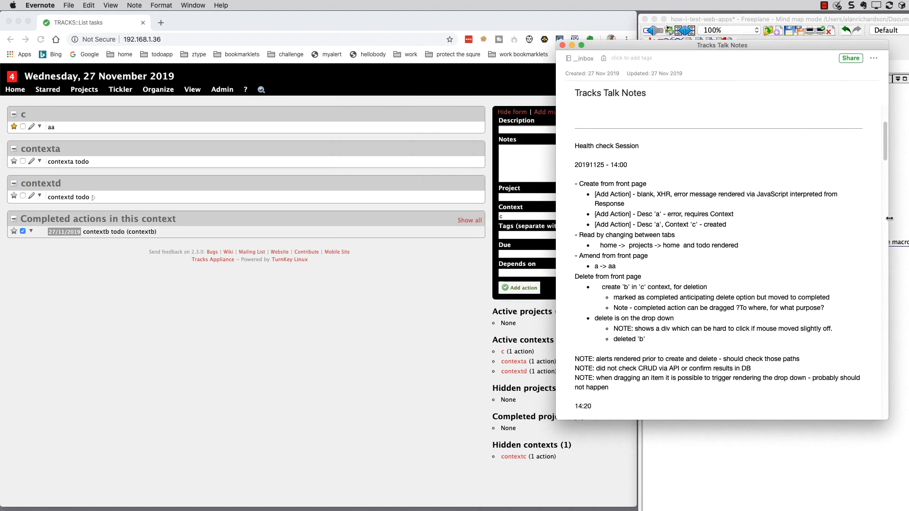
{"action": "left_click_drag", "start_coordinate": [892, 221], "coordinate": [846, 221]}
{"action": "left_click_drag", "start_coordinate": [695, 47], "coordinate": [773, 57]}
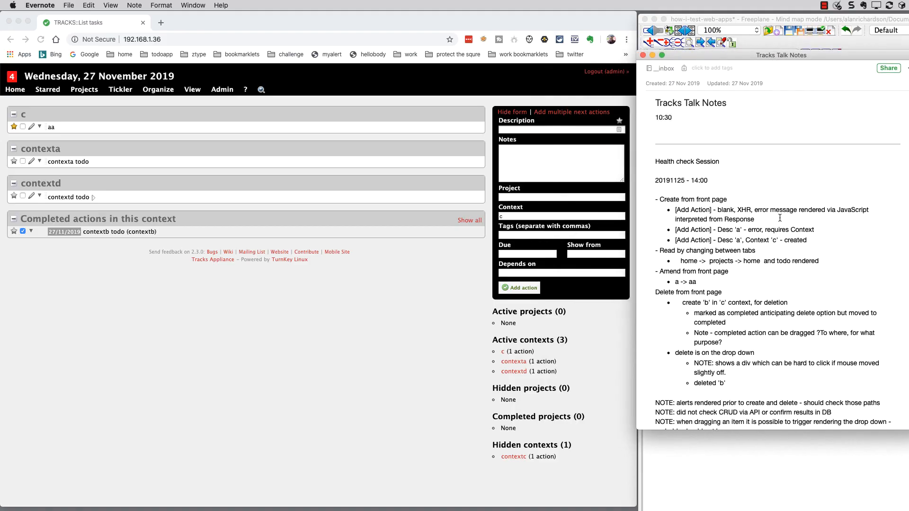
{"action": "scroll", "coordinate": [780, 218], "scroll_direction": "down", "scroll_amount": 8}
{"action": "scroll", "coordinate": [778, 208], "scroll_direction": "up", "scroll_amount": 6}
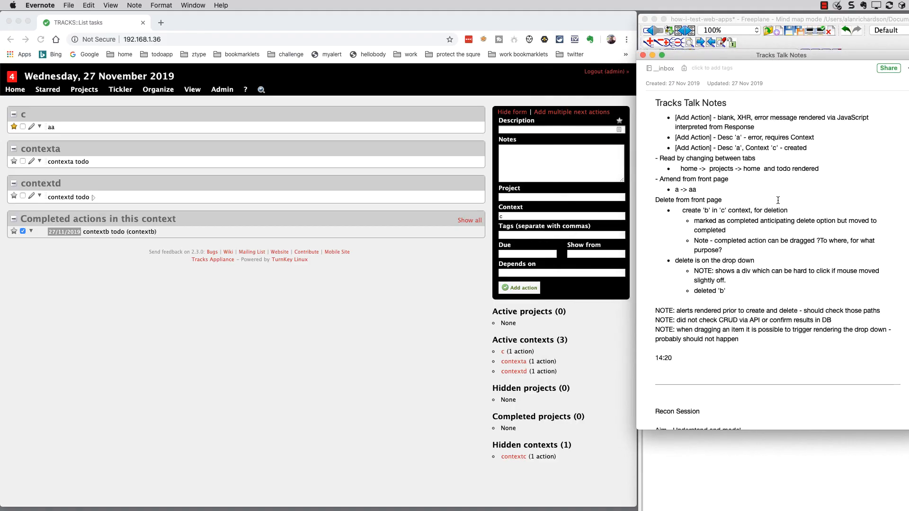
Step: Try to add a Tracks action with a blank description, and add one described as "a" in context c
{"action": "left_click", "coordinate": [547, 147]}
{"action": "left_click", "coordinate": [527, 288]}
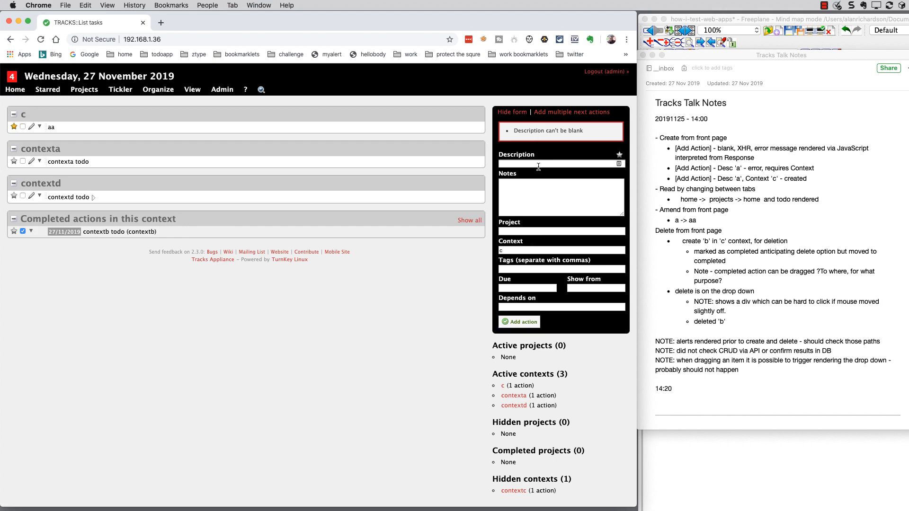
{"action": "left_click", "coordinate": [539, 163]}
{"action": "type", "text": "a"}
{"action": "left_click", "coordinate": [519, 321]}
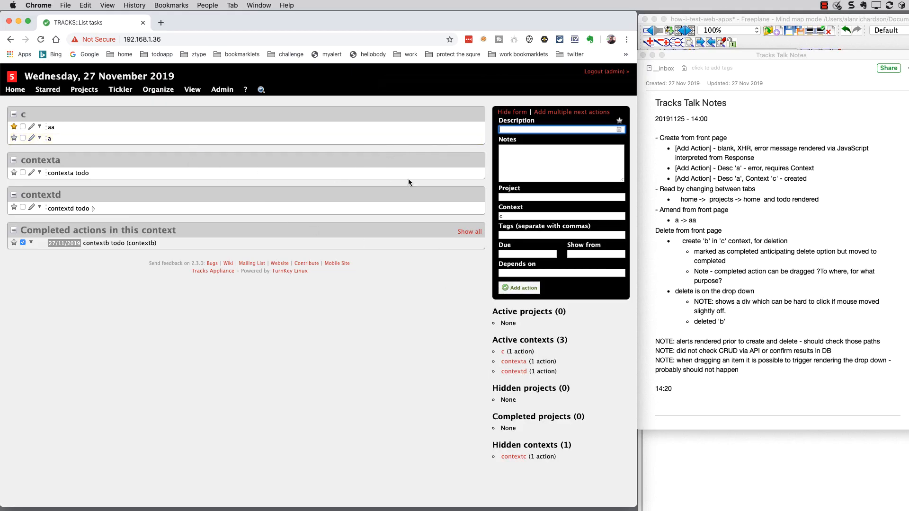
Step: Clear the context in the new action form and try to add an action described as "d" without one
{"action": "left_click", "coordinate": [516, 217]}
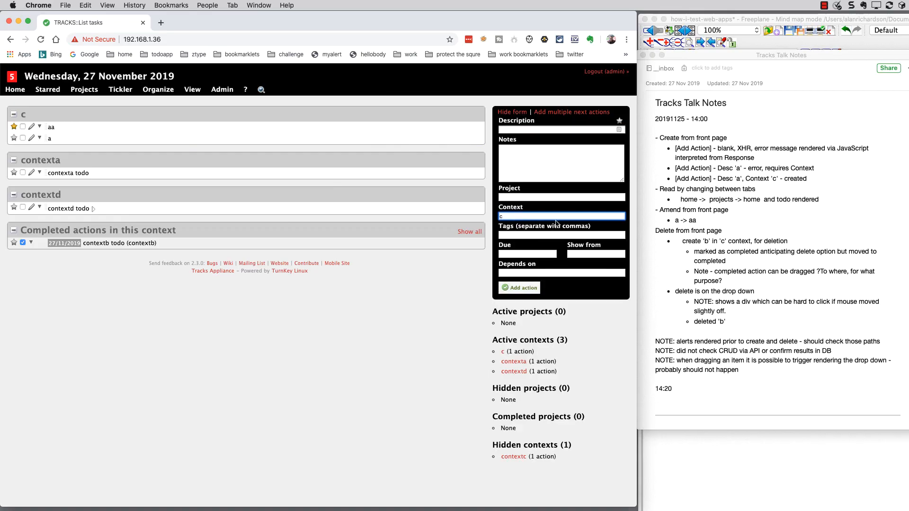
{"action": "key", "text": "BackSpace"}
{"action": "left_click", "coordinate": [535, 130]}
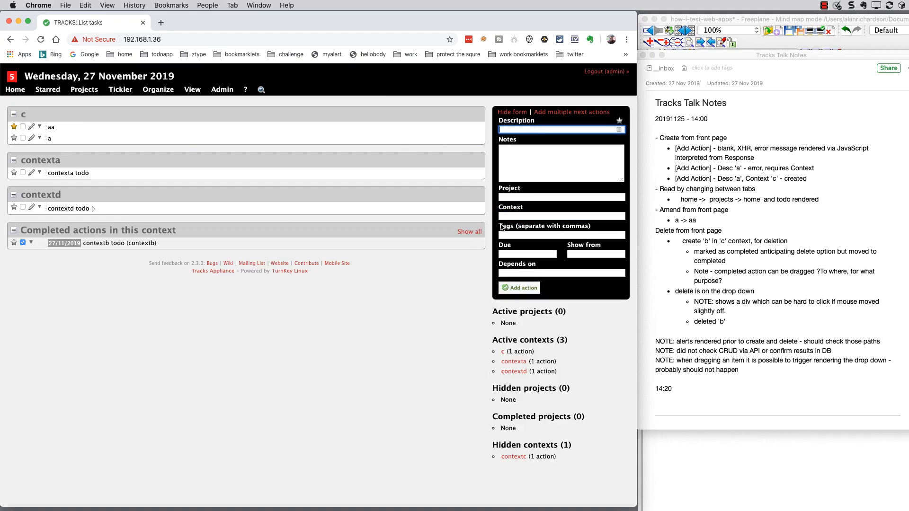
{"action": "left_click", "coordinate": [525, 216]}
{"action": "type", "text": "c"}
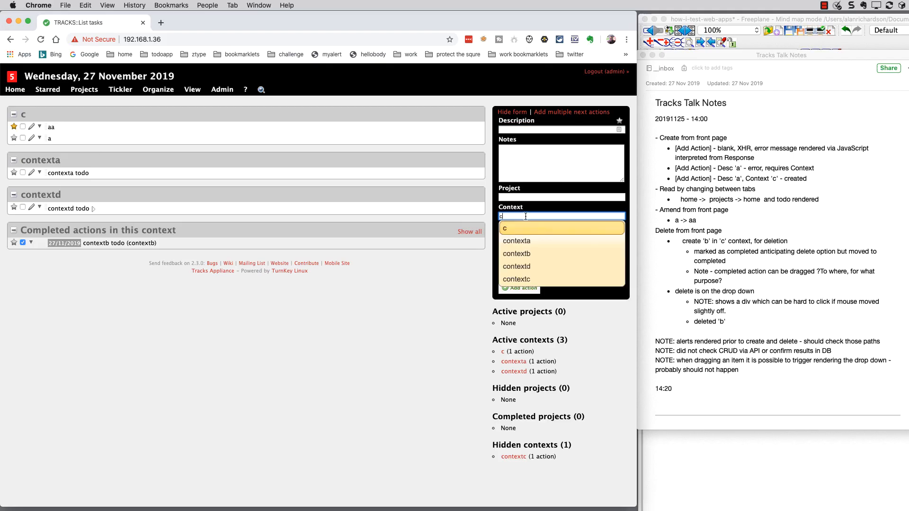
{"action": "key", "text": "Return"}
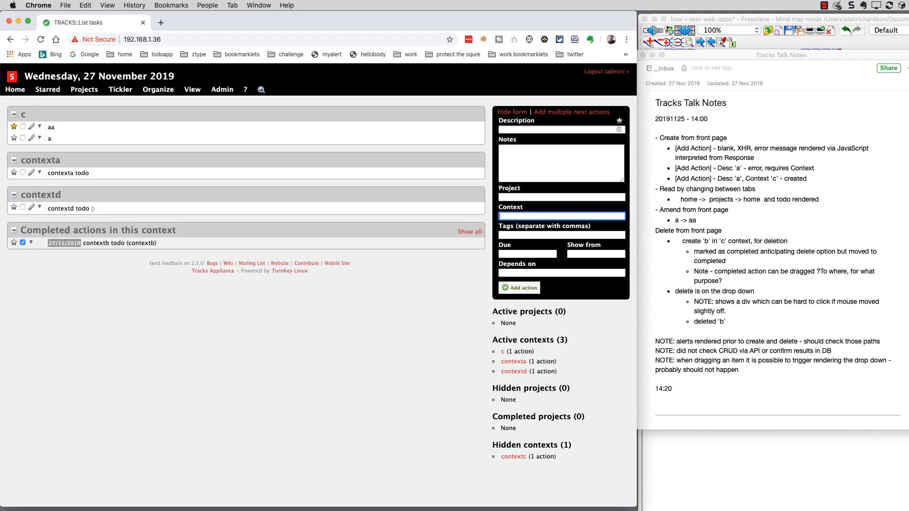
{"action": "left_click", "coordinate": [514, 132]}
{"action": "type", "text": "d"}
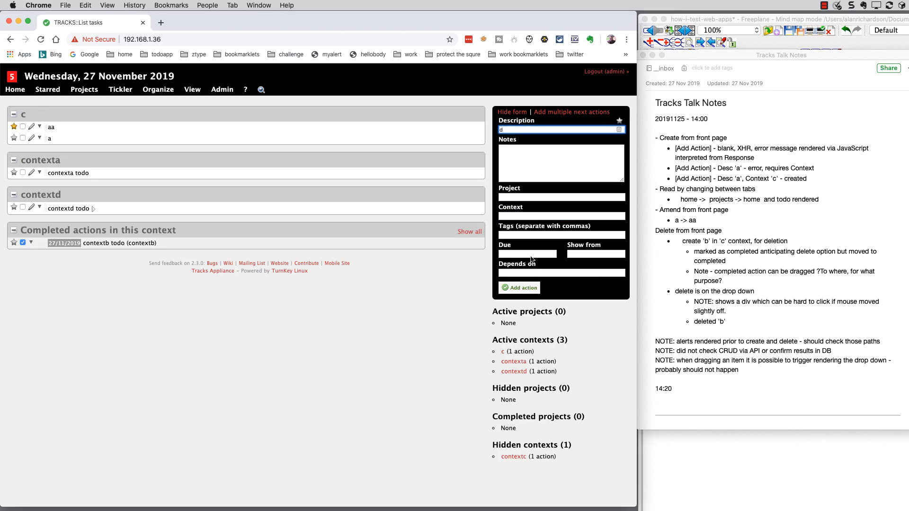
{"action": "left_click", "coordinate": [530, 289]}
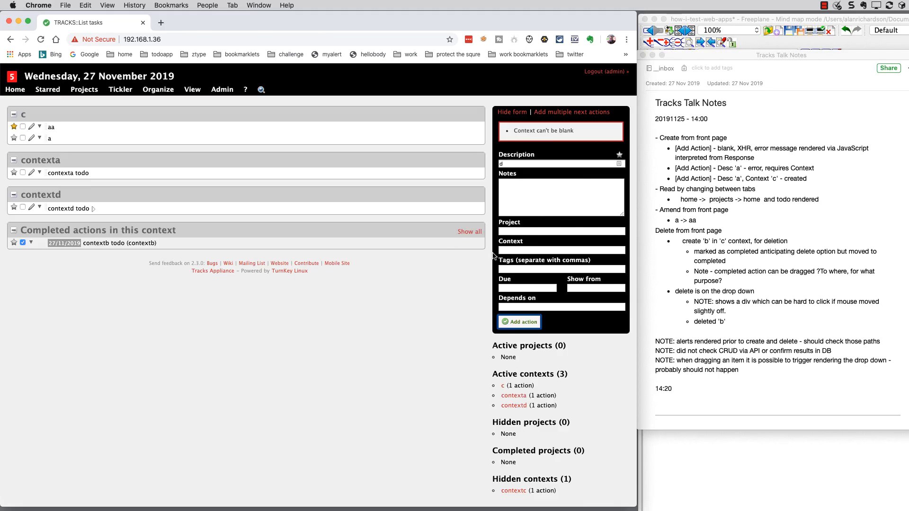
Step: View the Starred and Tickler pages of Tracks, and return to the Home task list
{"action": "left_click", "coordinate": [55, 97]}
{"action": "left_click", "coordinate": [84, 94]}
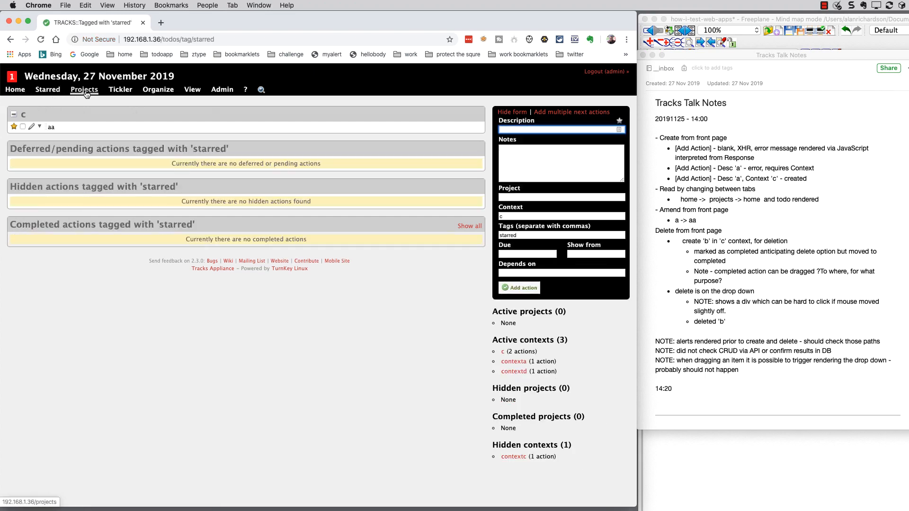
{"action": "left_click", "coordinate": [124, 96]}
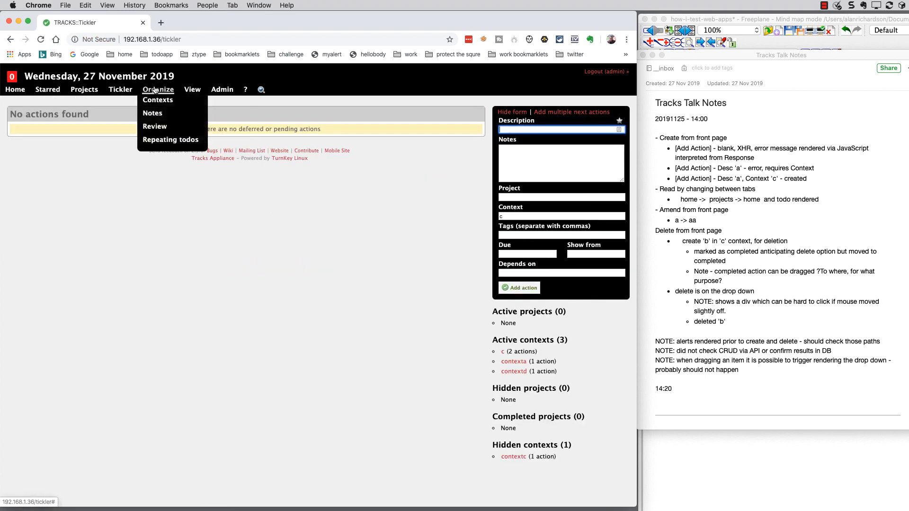
{"action": "left_click", "coordinate": [14, 91]}
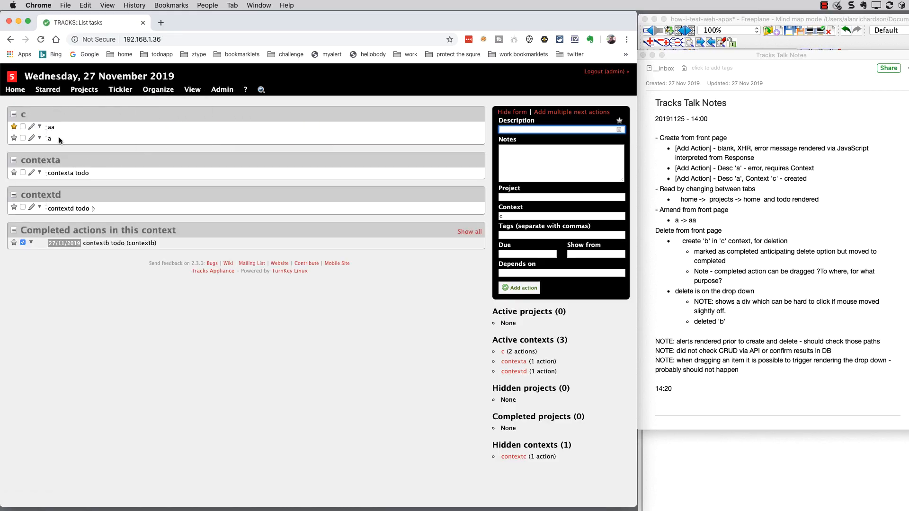
Step: Edit action "a" in context c, giving it the notes "fdgd" and the description "ggggga", and save the update
{"action": "left_click", "coordinate": [32, 140]}
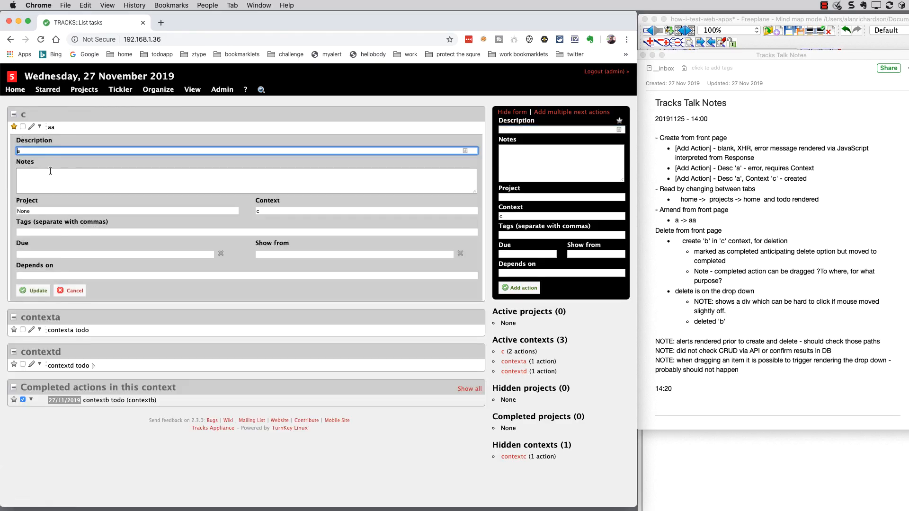
{"action": "left_click", "coordinate": [52, 179]}
{"action": "type", "text": "fdgd"}
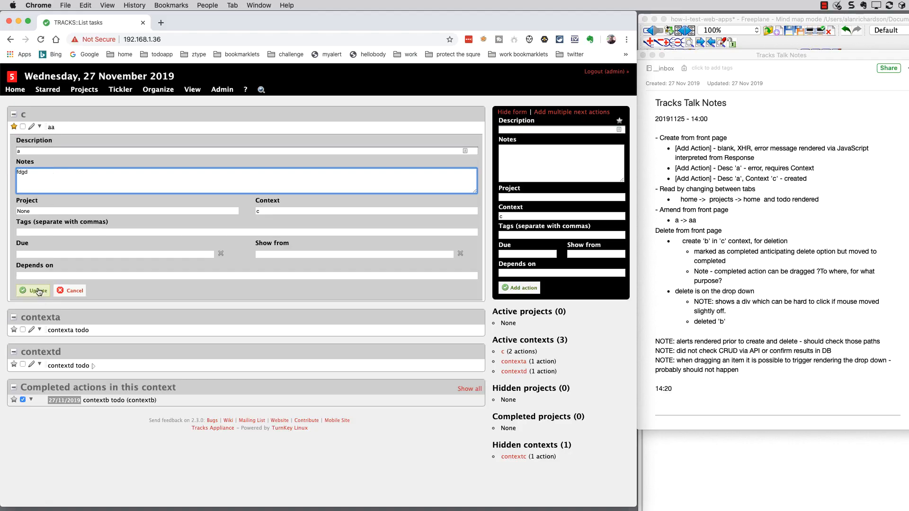
{"action": "left_click", "coordinate": [31, 152]}
{"action": "type", "text": "ggggg"}
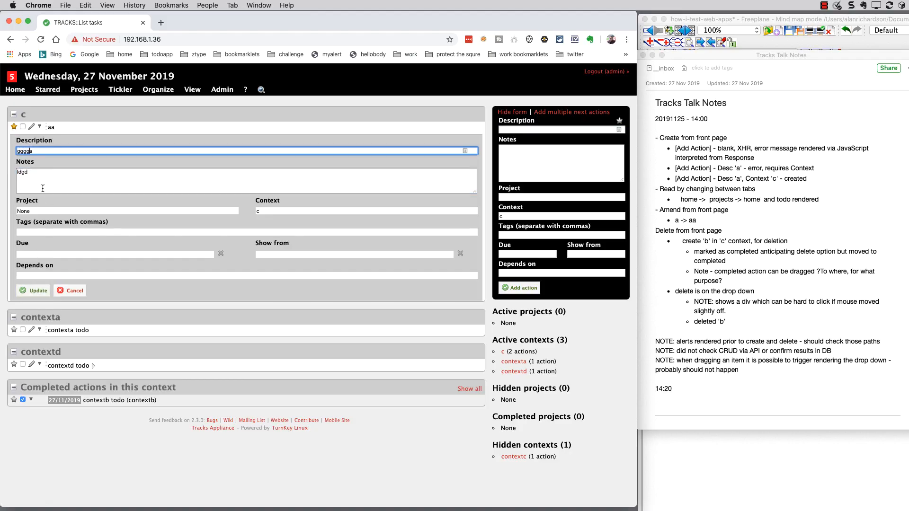
{"action": "left_click", "coordinate": [35, 296]}
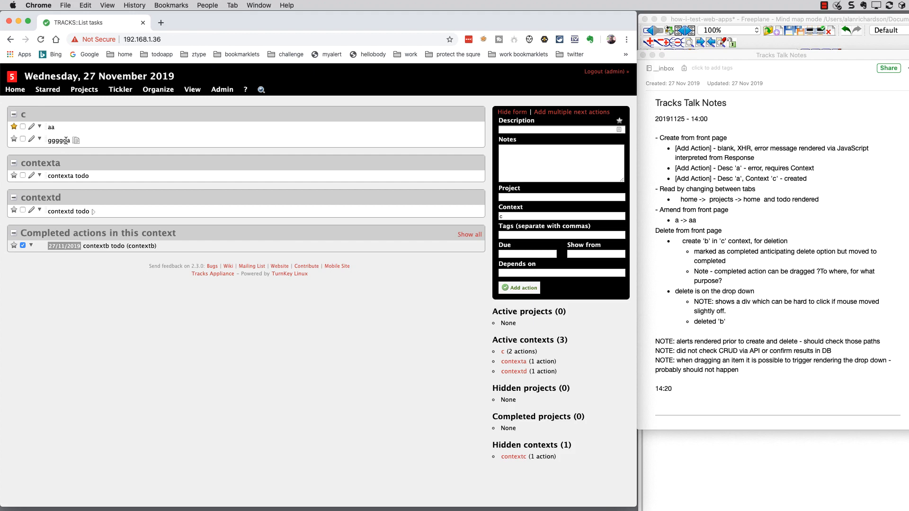
Step: Delete the action "ggggga" from context c, and try to move the action "aa" down the page
{"action": "mouse_move", "coordinate": [40, 139]}
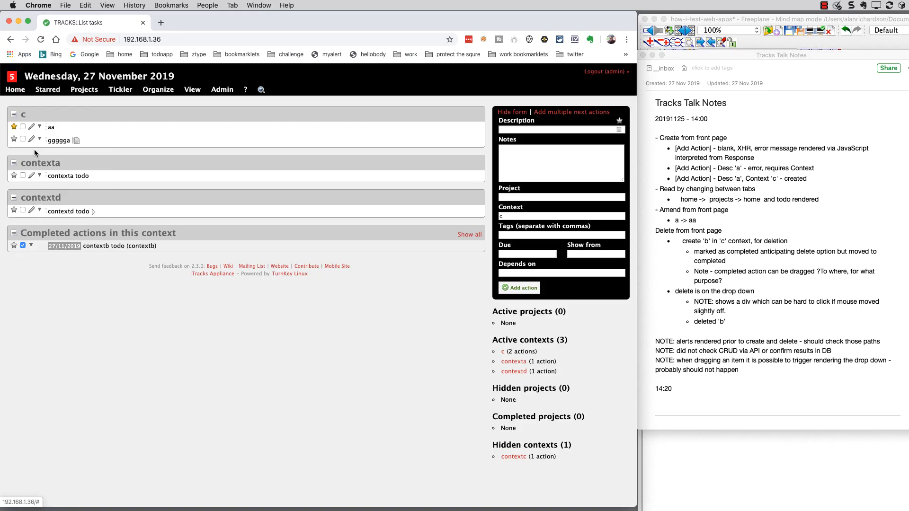
{"action": "left_click", "coordinate": [41, 141]}
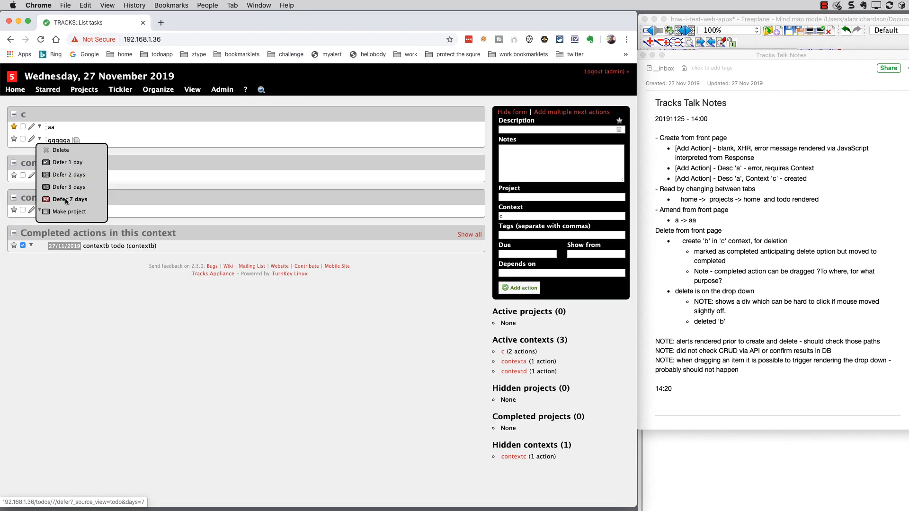
{"action": "left_click", "coordinate": [56, 152]}
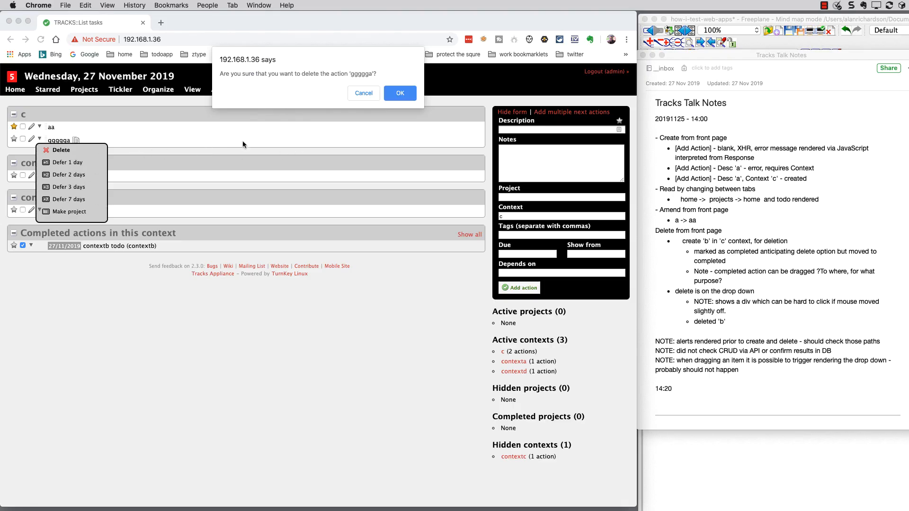
{"action": "left_click", "coordinate": [401, 94]}
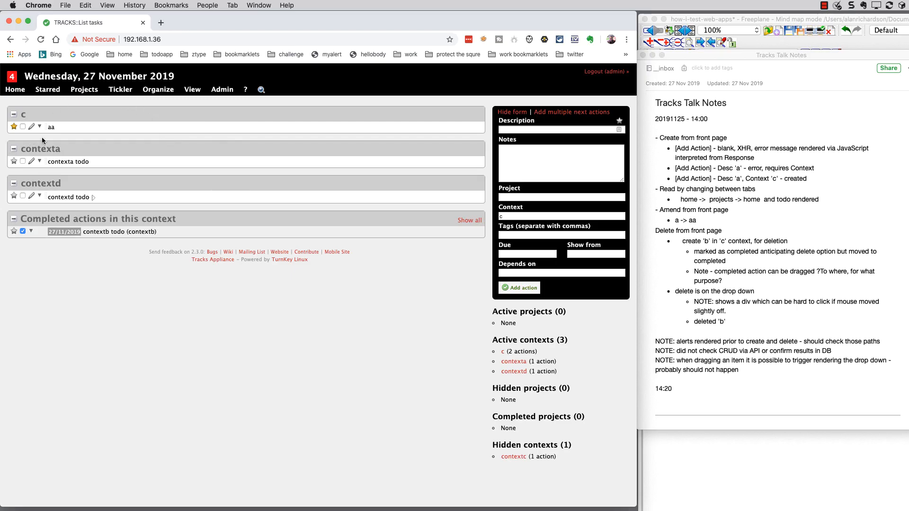
{"action": "left_click_drag", "start_coordinate": [46, 126], "coordinate": [115, 309]}
Step: Select the Health Check node in the Freeplane mind map, and highlight the Evernote line about not checking CRUD via API
{"action": "key", "text": "super+Tab"}
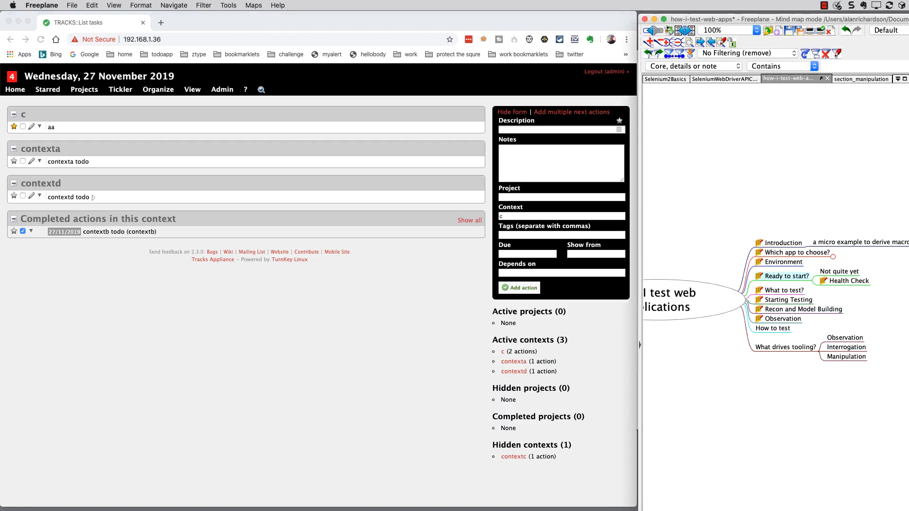
{"action": "left_click", "coordinate": [842, 280]}
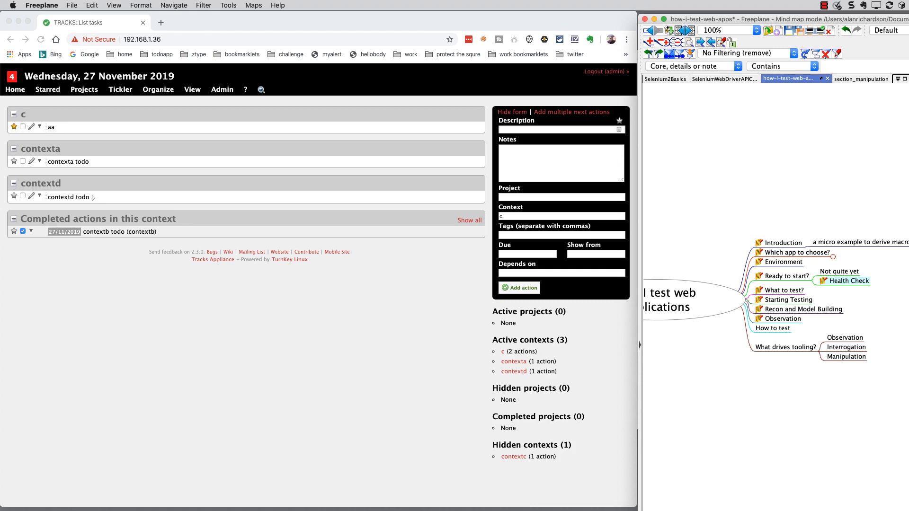
{"action": "key", "text": "super+Tab"}
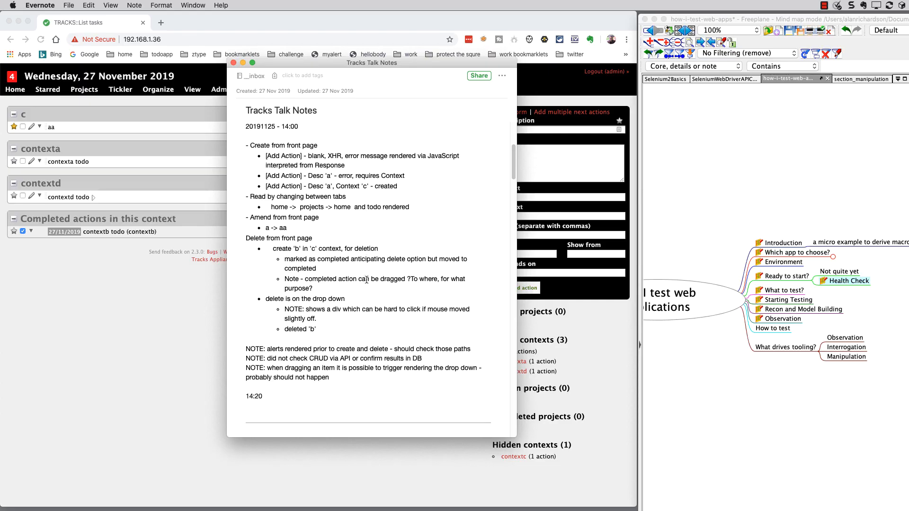
{"action": "left_click_drag", "start_coordinate": [422, 359], "coordinate": [235, 357]}
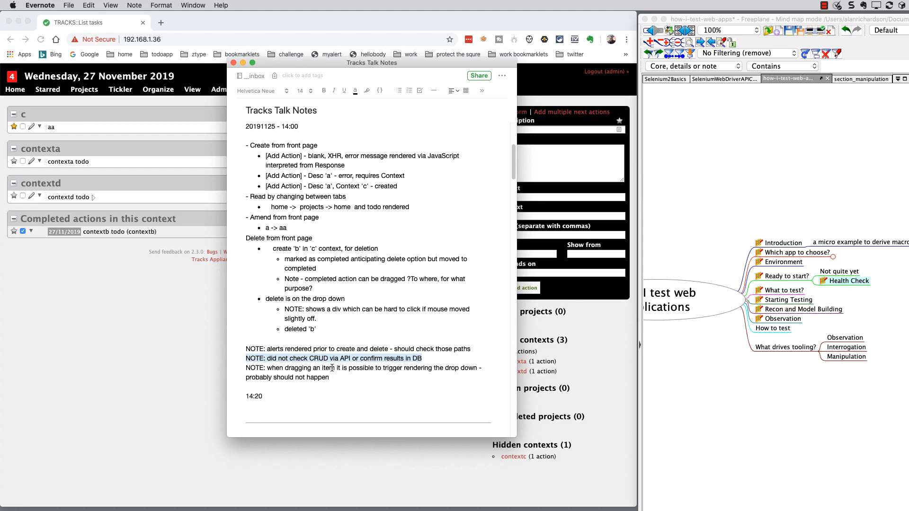
Step: Return to Tracks and show the options available for the completed action "contextb todo"
{"action": "left_click", "coordinate": [134, 337]}
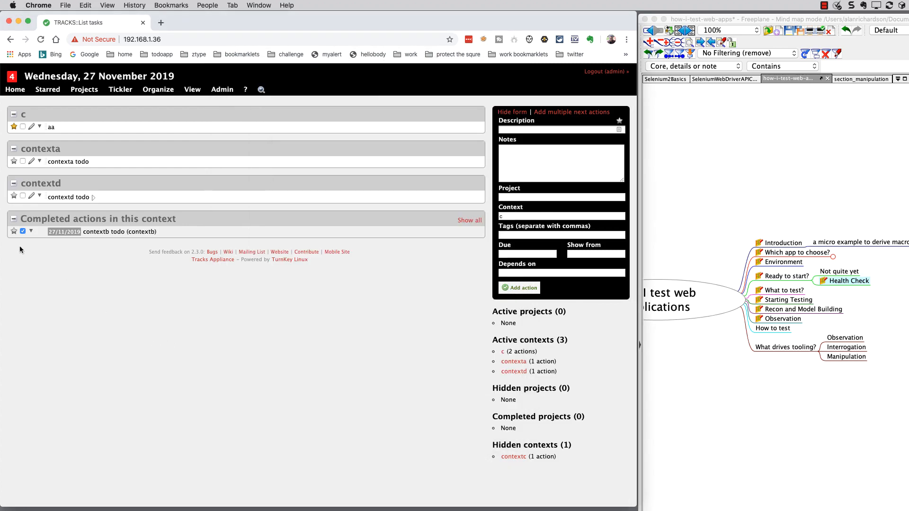
{"action": "left_click", "coordinate": [31, 231]}
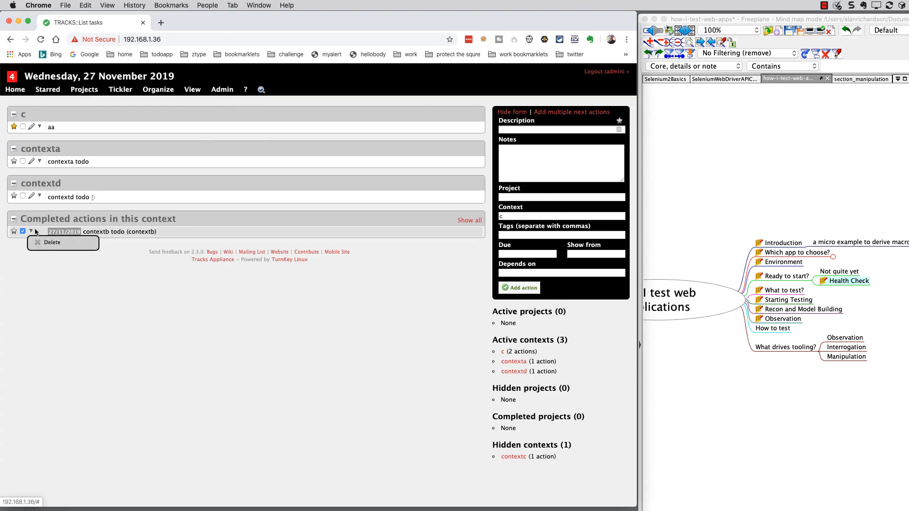
{"action": "mouse_move", "coordinate": [32, 232]}
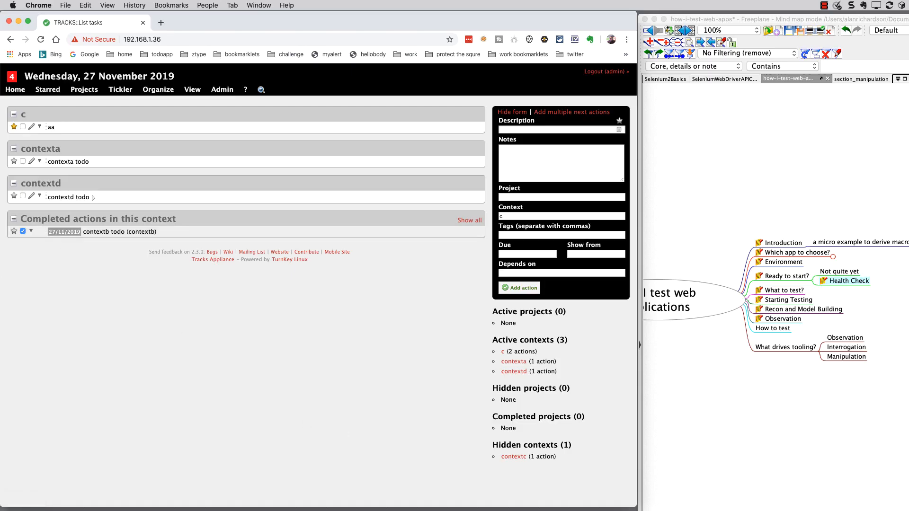
Step: Switch to Evernote, review the Health check Session notes on create, read, amend and delete, and return to Tracks
{"action": "key", "text": "super+Tab"}
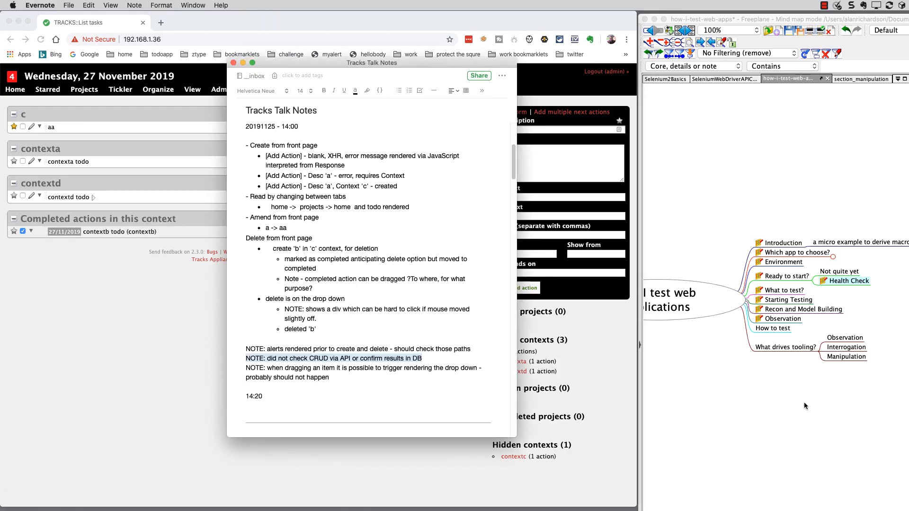
{"action": "left_click", "coordinate": [301, 137]}
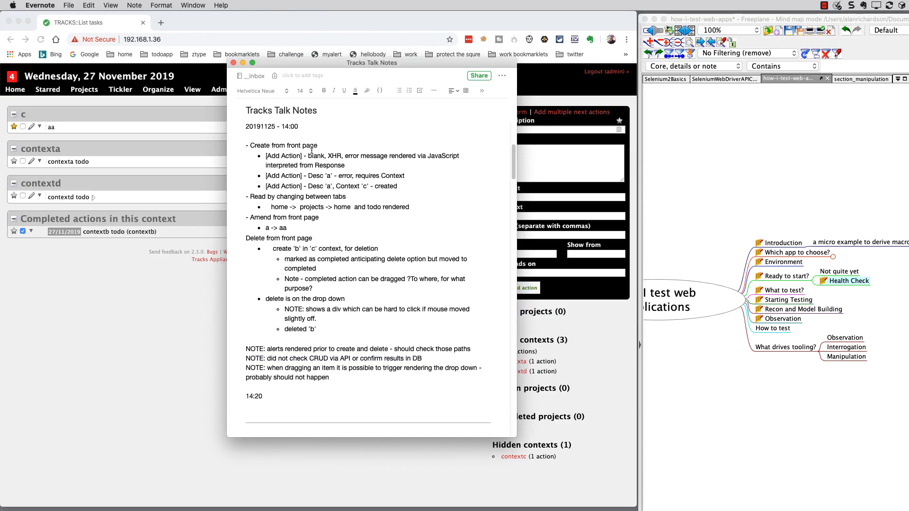
{"action": "scroll", "coordinate": [314, 148], "scroll_direction": "up", "scroll_amount": 3}
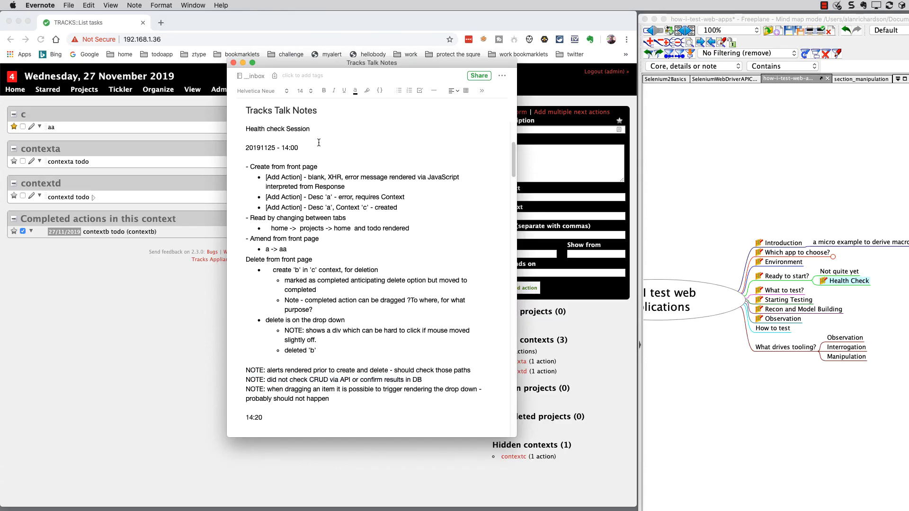
{"action": "scroll", "coordinate": [344, 157], "scroll_direction": "down", "scroll_amount": 4}
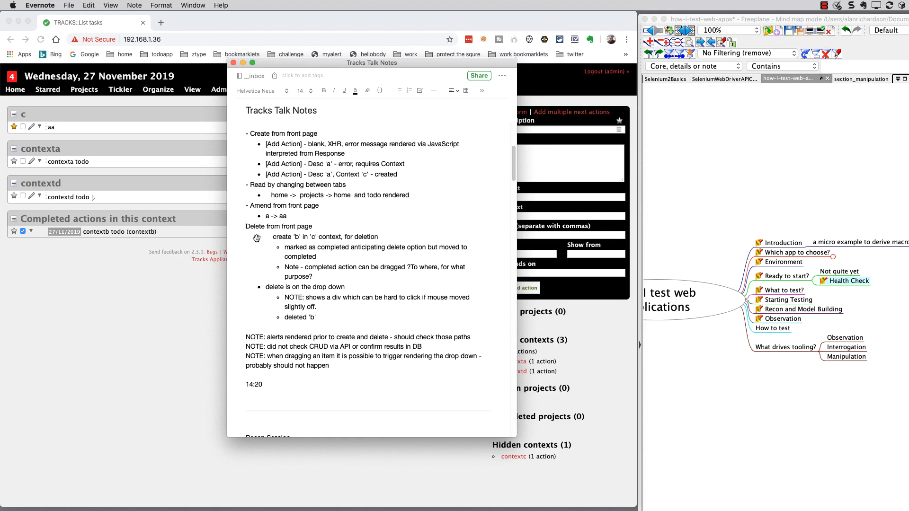
{"action": "left_click", "coordinate": [274, 16]}
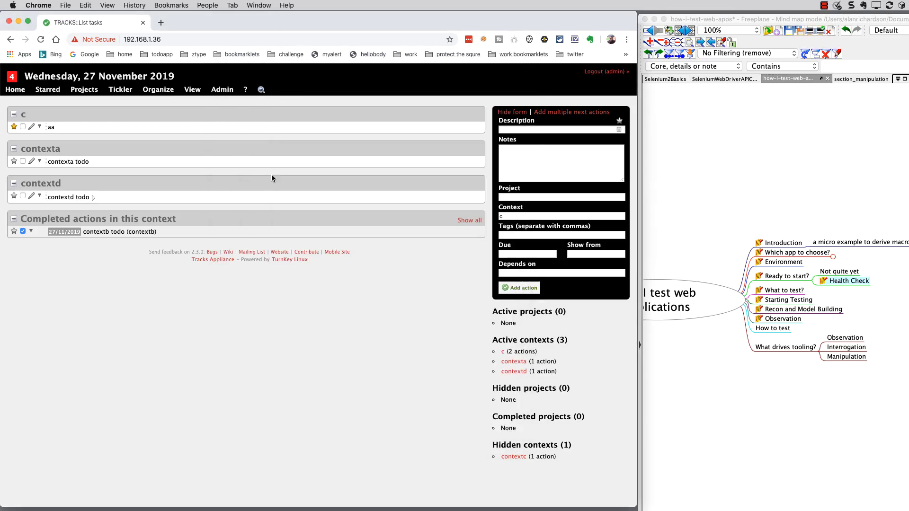
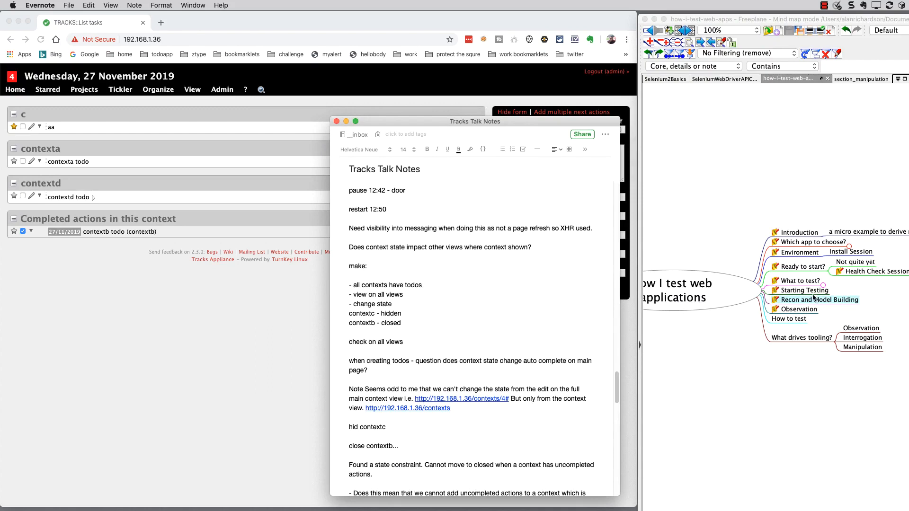
Step: Select the Starting Testing node in the Freeplane mind map, and highlight the Evernote line "You can now change the state of a context to closed"
{"action": "left_click", "coordinate": [810, 292]}
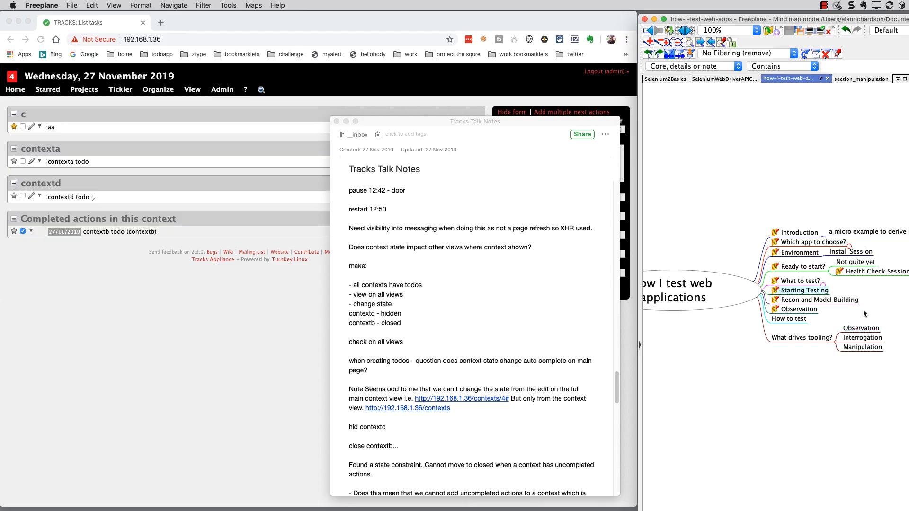
{"action": "left_click", "coordinate": [506, 279]}
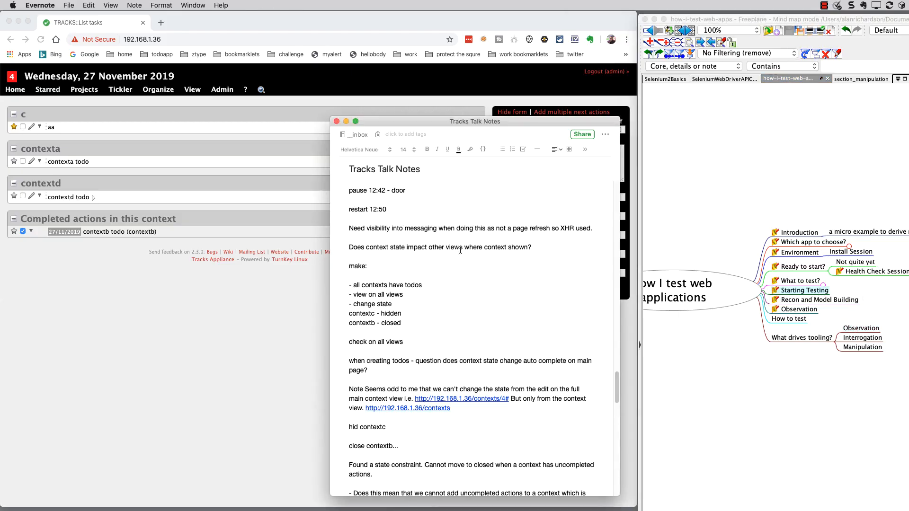
{"action": "scroll", "coordinate": [465, 246], "scroll_direction": "up", "scroll_amount": 5}
{"action": "scroll", "coordinate": [465, 246], "scroll_direction": "up", "scroll_amount": 6}
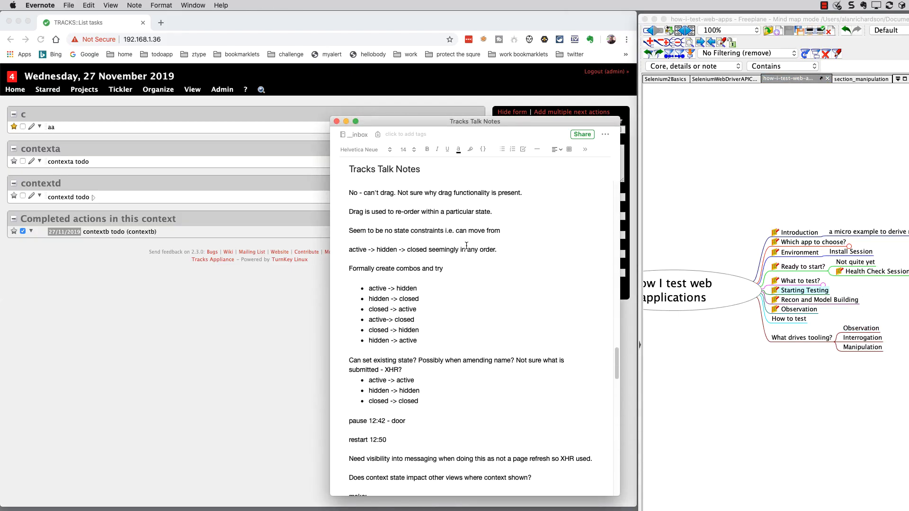
{"action": "scroll", "coordinate": [472, 249], "scroll_direction": "down", "scroll_amount": 20}
{"action": "scroll", "coordinate": [472, 249], "scroll_direction": "up", "scroll_amount": 15}
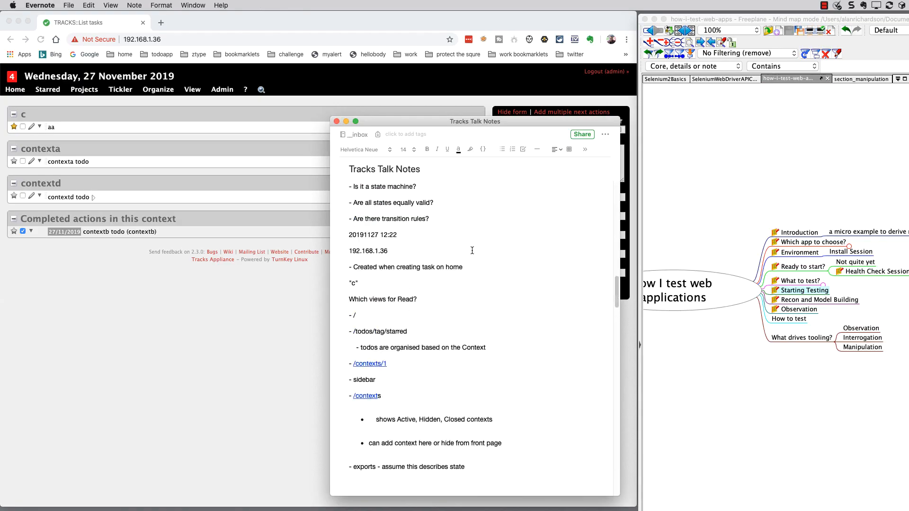
{"action": "scroll", "coordinate": [473, 250], "scroll_direction": "up", "scroll_amount": 5}
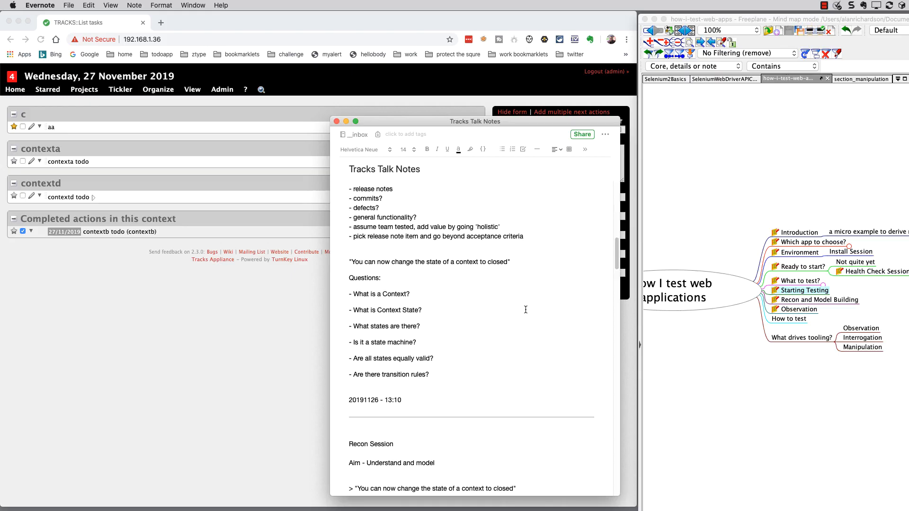
{"action": "scroll", "coordinate": [526, 310], "scroll_direction": "down", "scroll_amount": 1}
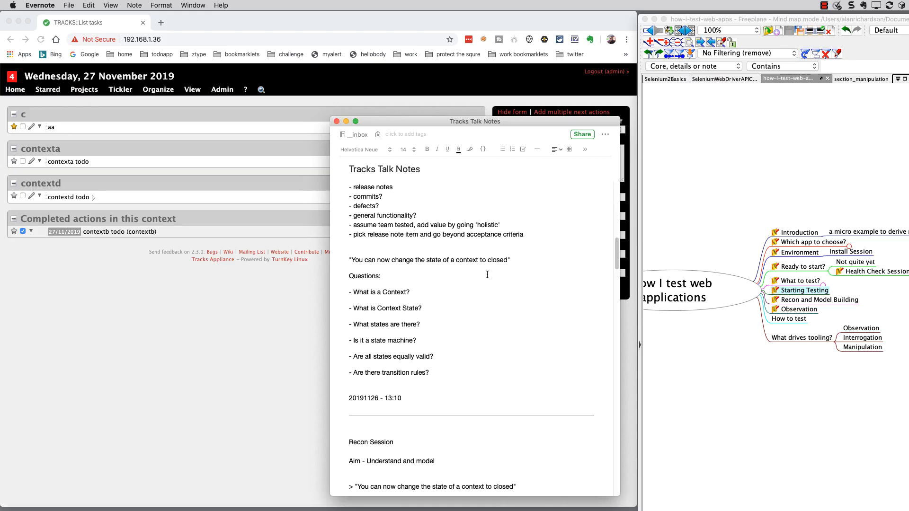
{"action": "left_click_drag", "start_coordinate": [516, 261], "coordinate": [357, 254]}
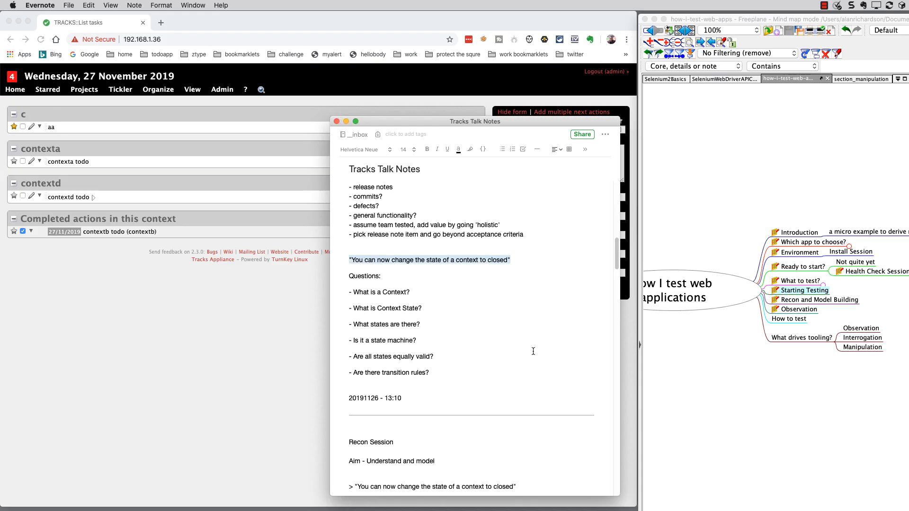
Step: Select the Recon and Model Building node in Freeplane, and highlight the Recon Session's context state questions in the Evernote note
{"action": "scroll", "coordinate": [530, 347], "scroll_direction": "down", "scroll_amount": 2}
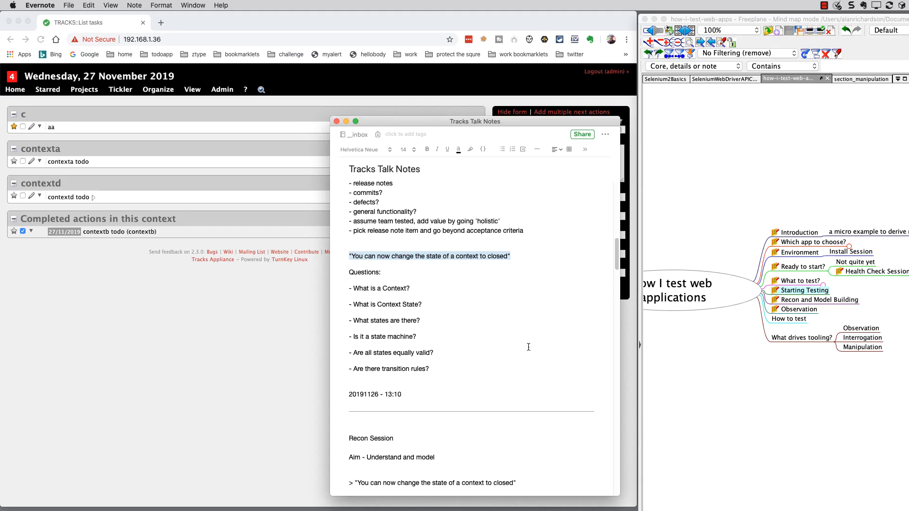
{"action": "scroll", "coordinate": [528, 343], "scroll_direction": "down", "scroll_amount": 10}
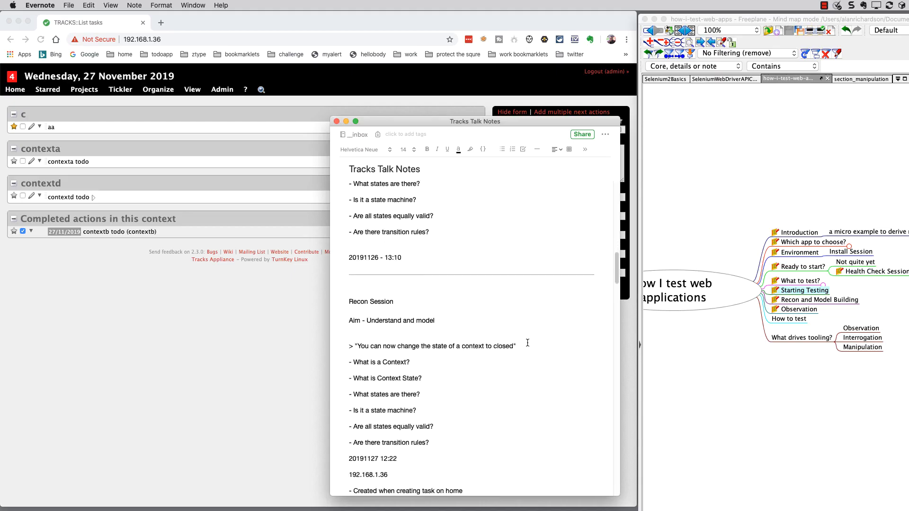
{"action": "scroll", "coordinate": [528, 343], "scroll_direction": "down", "scroll_amount": 4}
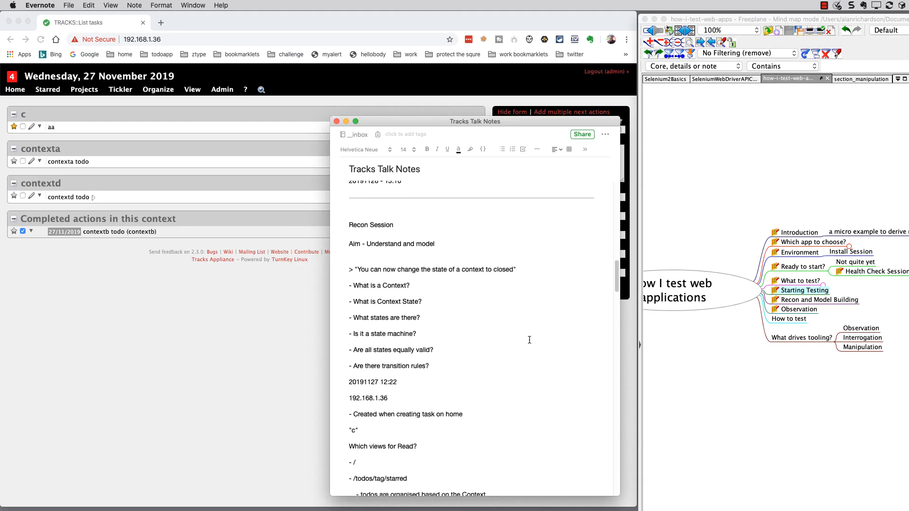
{"action": "left_click", "coordinate": [844, 302]}
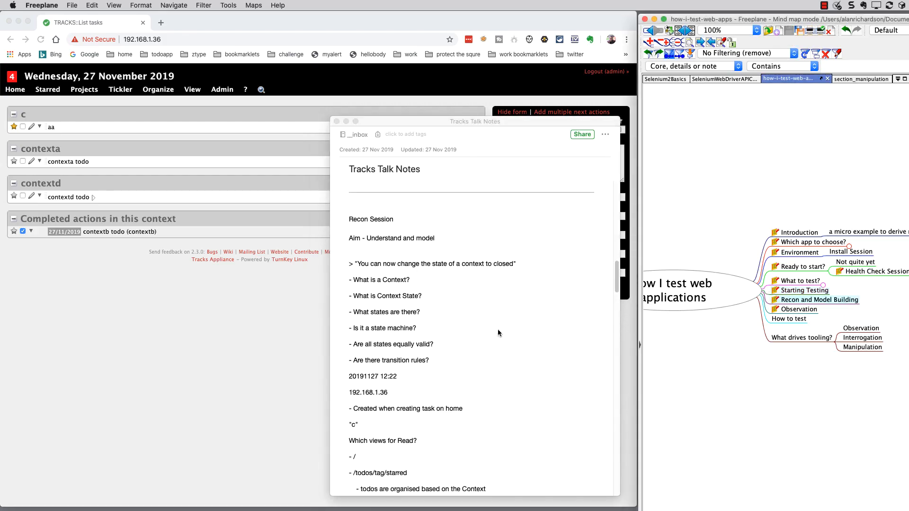
{"action": "left_click", "coordinate": [458, 358]}
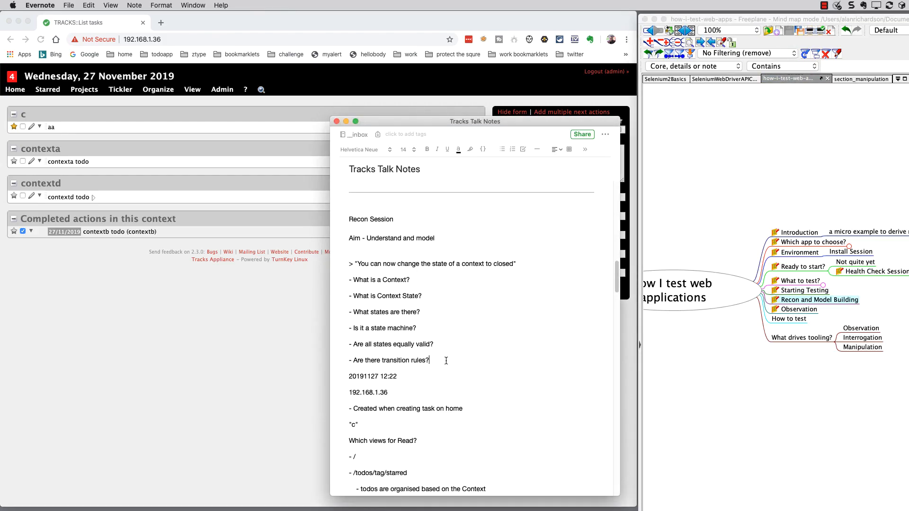
{"action": "left_click_drag", "start_coordinate": [458, 358], "coordinate": [348, 311]}
{"action": "left_click", "coordinate": [343, 254]}
{"action": "left_click_drag", "start_coordinate": [436, 359], "coordinate": [338, 262]}
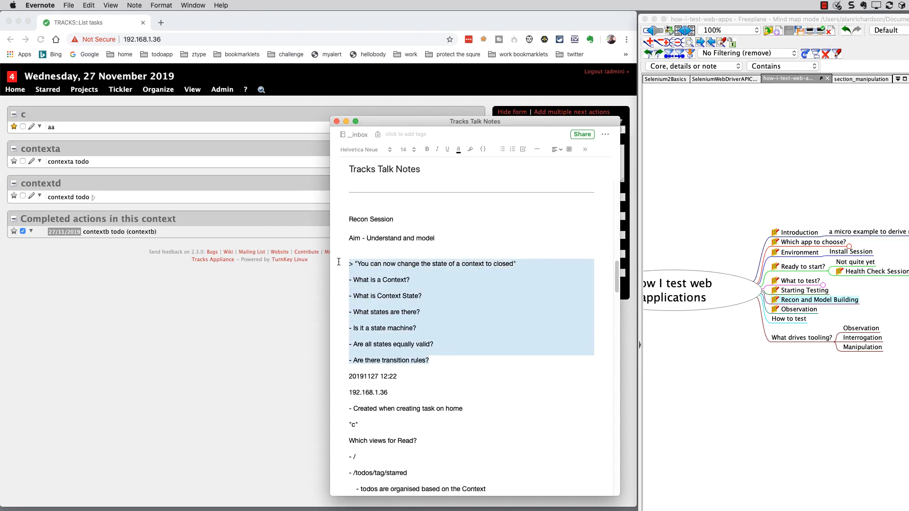
{"action": "left_click", "coordinate": [476, 346]}
{"action": "left_click_drag", "start_coordinate": [457, 357], "coordinate": [333, 257]}
{"action": "left_click_drag", "start_coordinate": [473, 122], "coordinate": [472, 72]}
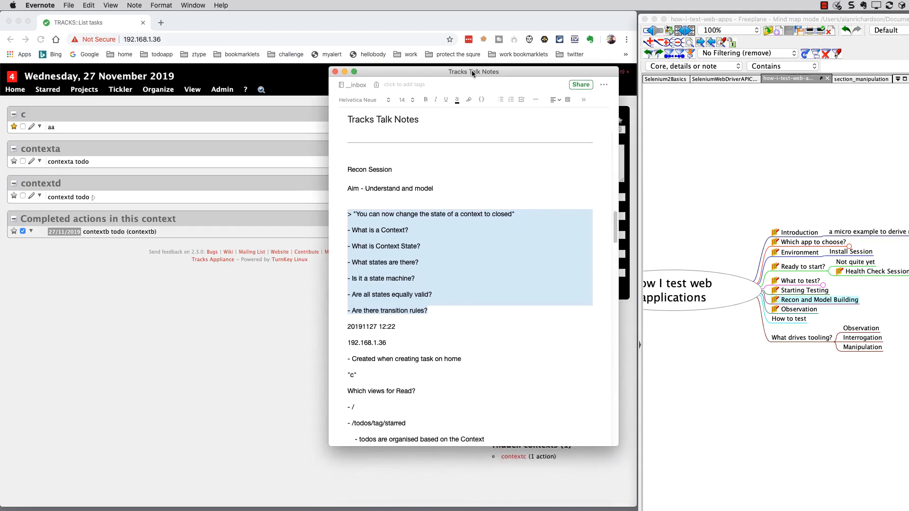
Step: Highlight the 192.168.1.36 address in the Recon Session notes, and move the note window beside Tracks over the mind map
{"action": "scroll", "coordinate": [506, 252], "scroll_direction": "down", "scroll_amount": 1}
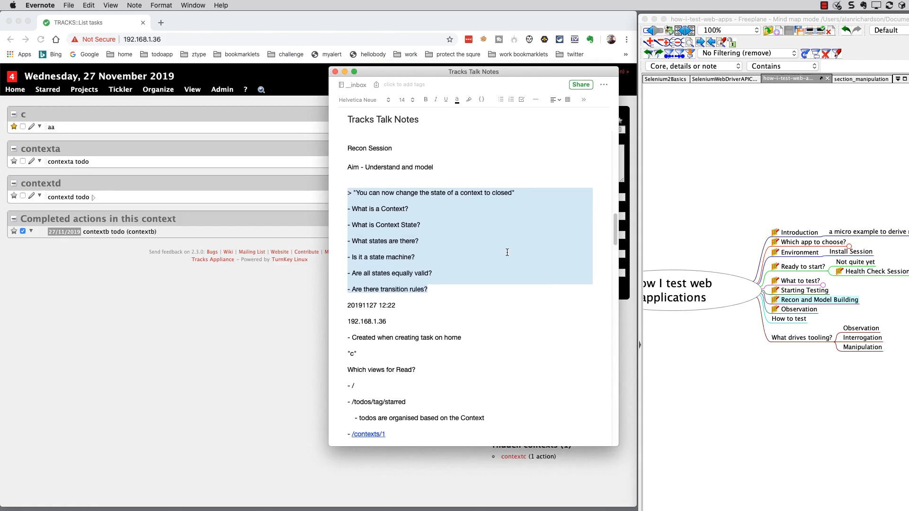
{"action": "left_click", "coordinate": [506, 253]}
{"action": "left_click", "coordinate": [377, 302]}
{"action": "left_click", "coordinate": [462, 306]}
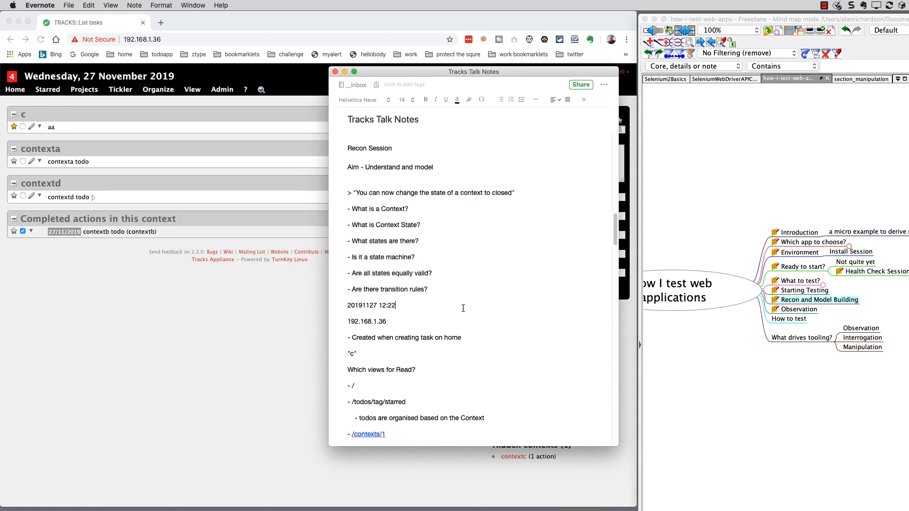
{"action": "scroll", "coordinate": [462, 305], "scroll_direction": "down", "scroll_amount": 1}
{"action": "left_click_drag", "start_coordinate": [387, 293], "coordinate": [347, 293]}
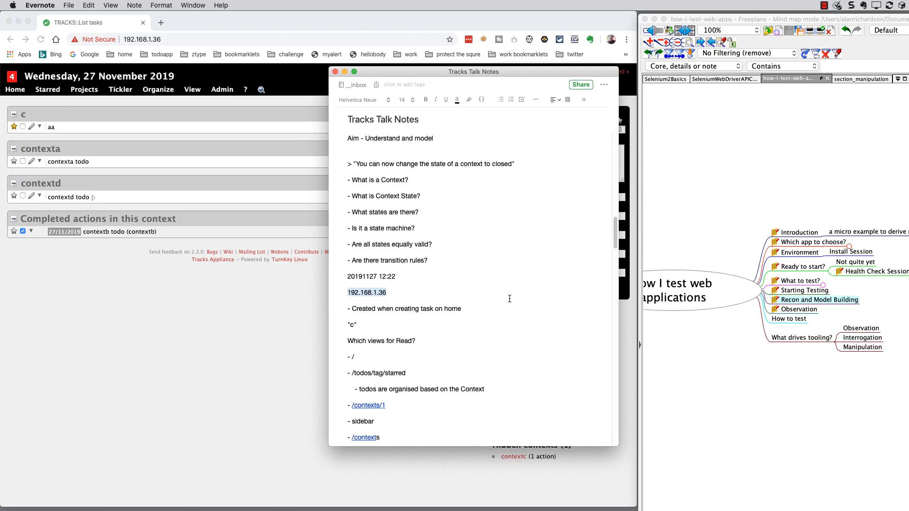
{"action": "scroll", "coordinate": [513, 311], "scroll_direction": "down", "scroll_amount": 3}
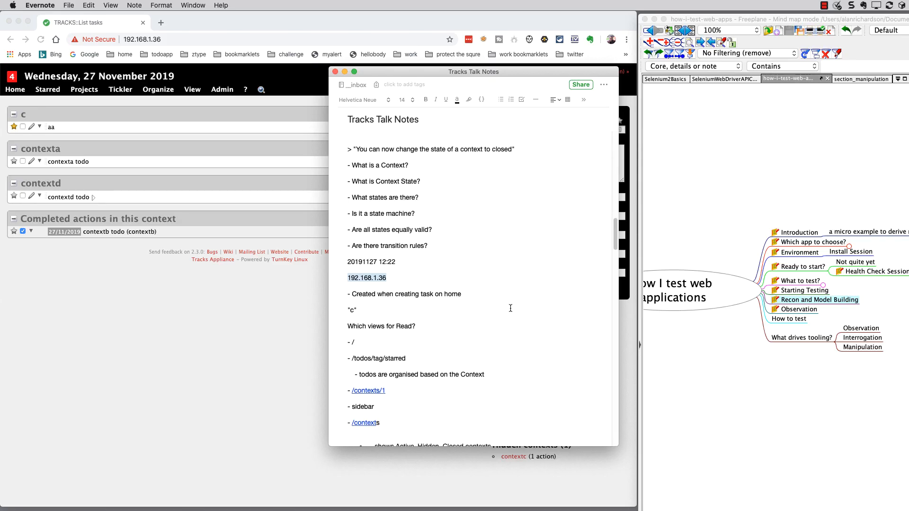
{"action": "left_click", "coordinate": [415, 283]}
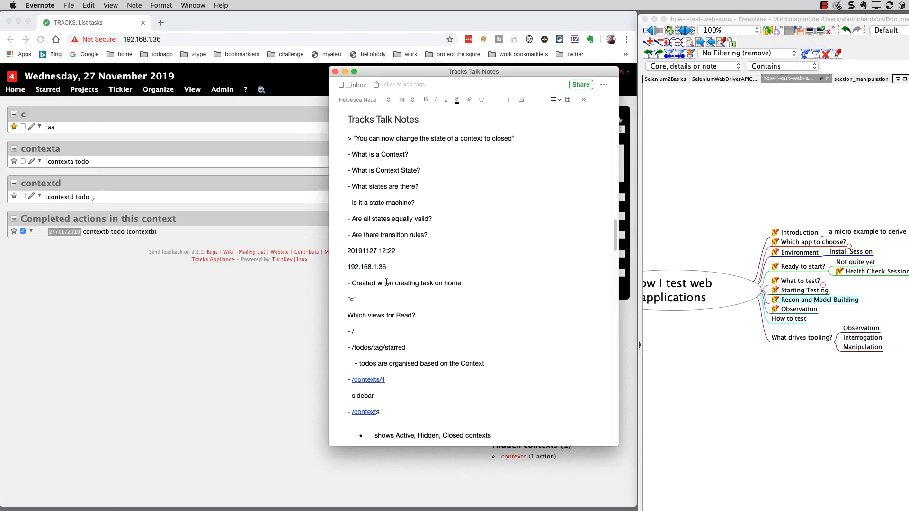
{"action": "left_click_drag", "start_coordinate": [444, 74], "coordinate": [756, 49]}
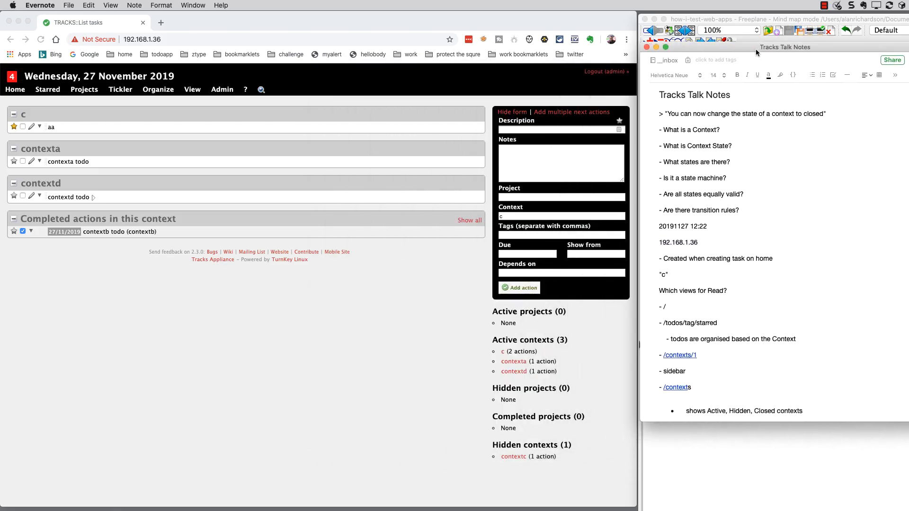
Step: View the starred actions in Tracks, and in the list of contexts open the edit form of context c and cancel it
{"action": "left_click", "coordinate": [507, 216]}
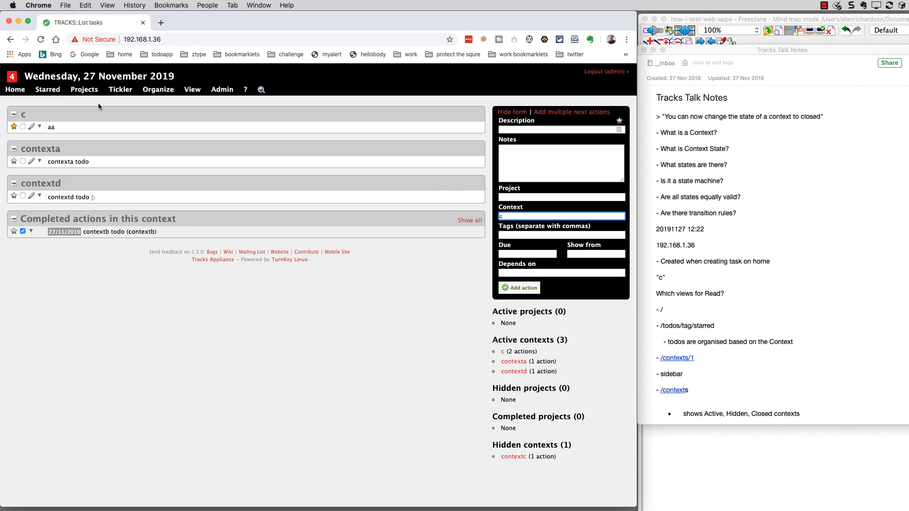
{"action": "left_click", "coordinate": [57, 95]}
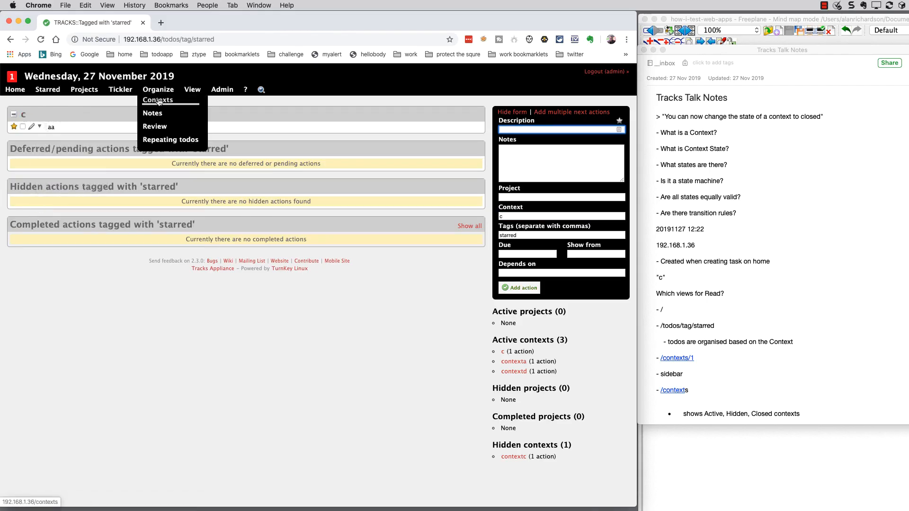
{"action": "left_click", "coordinate": [160, 102]}
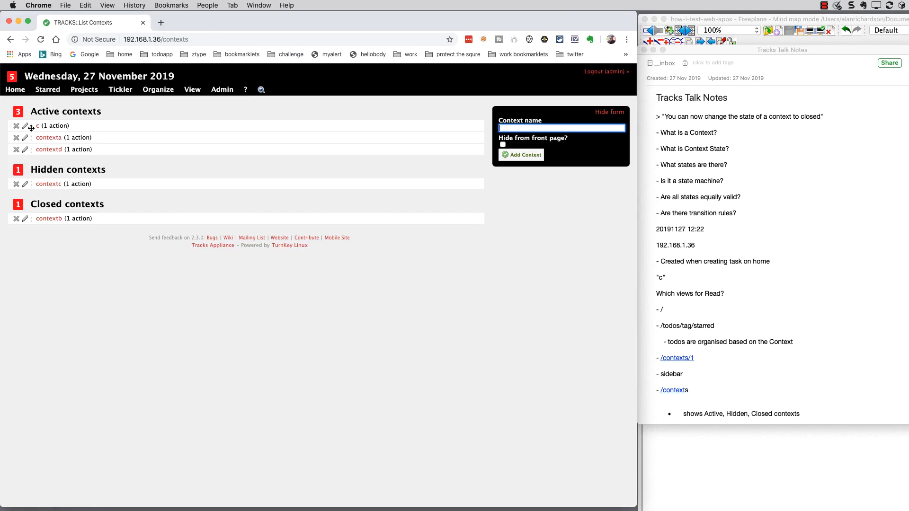
{"action": "left_click", "coordinate": [26, 125]}
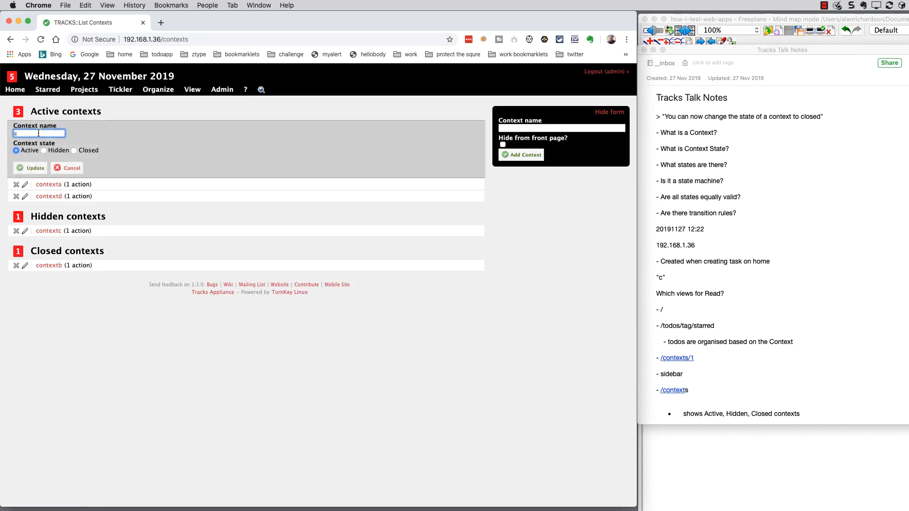
{"action": "left_click", "coordinate": [76, 169]}
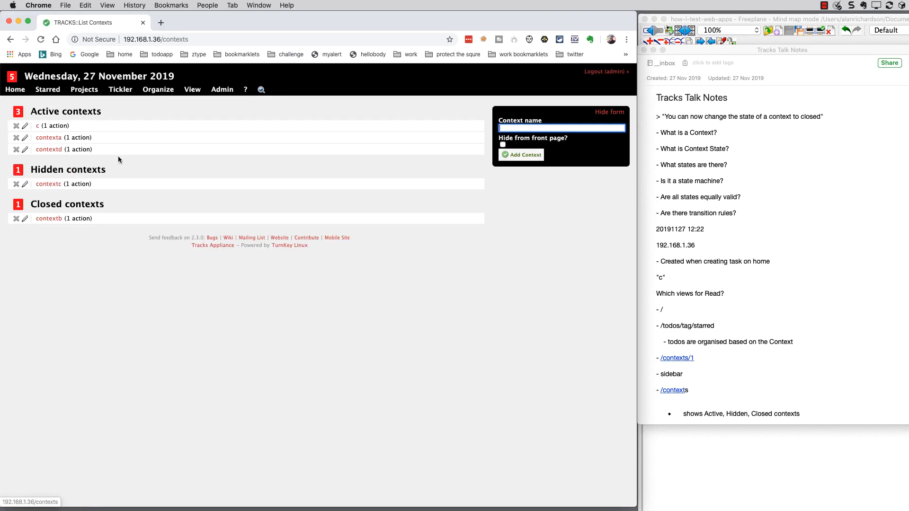
Step: Open the page of context c with its action "aa" in the edit form, and read the Recon Session notes on context views
{"action": "left_click", "coordinate": [38, 126]}
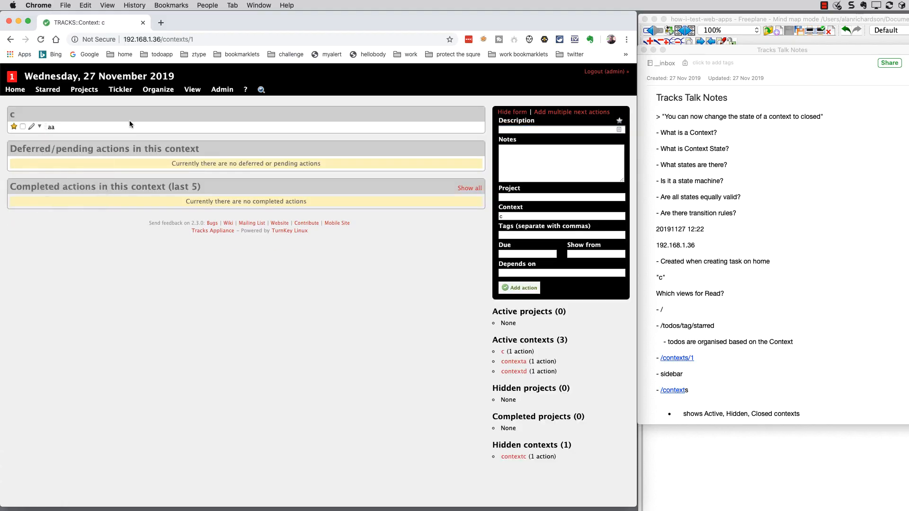
{"action": "left_click", "coordinate": [40, 126]}
{"action": "left_click", "coordinate": [31, 127]}
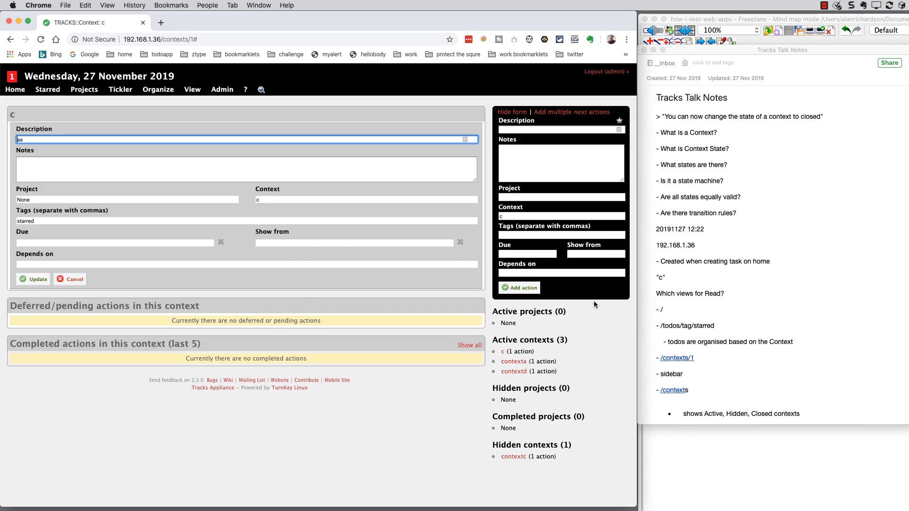
{"action": "scroll", "coordinate": [797, 293], "scroll_direction": "down", "scroll_amount": 4}
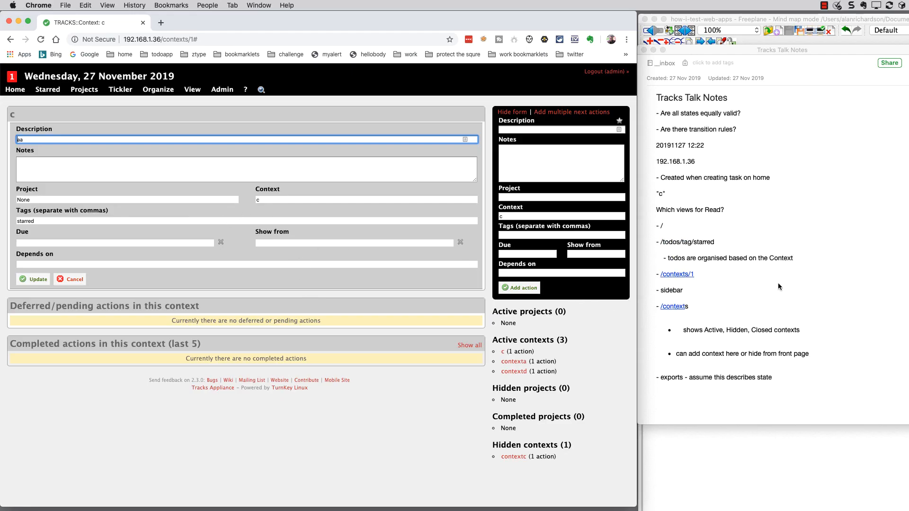
{"action": "scroll", "coordinate": [779, 284], "scroll_direction": "down", "scroll_amount": 2}
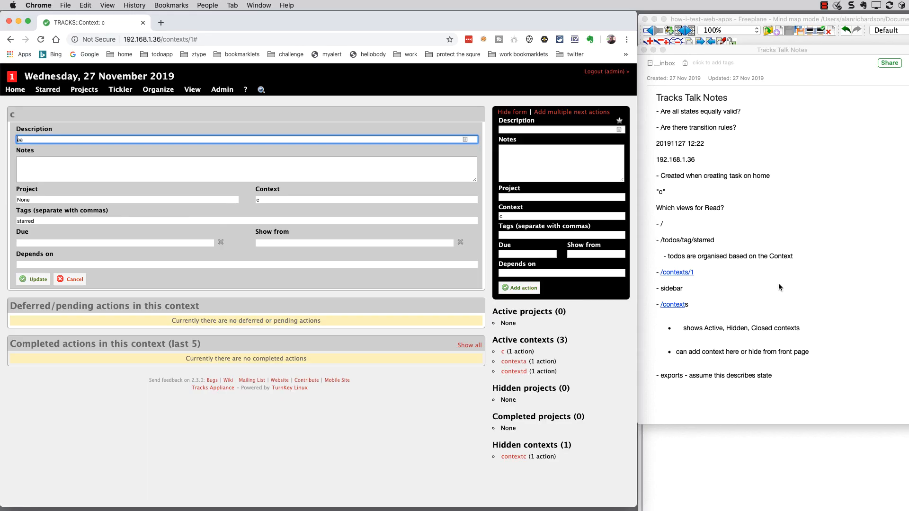
Step: Read the note on exports in the Recon Session notes, and open the data export page in Tracks
{"action": "scroll", "coordinate": [797, 269], "scroll_direction": "down", "scroll_amount": 2}
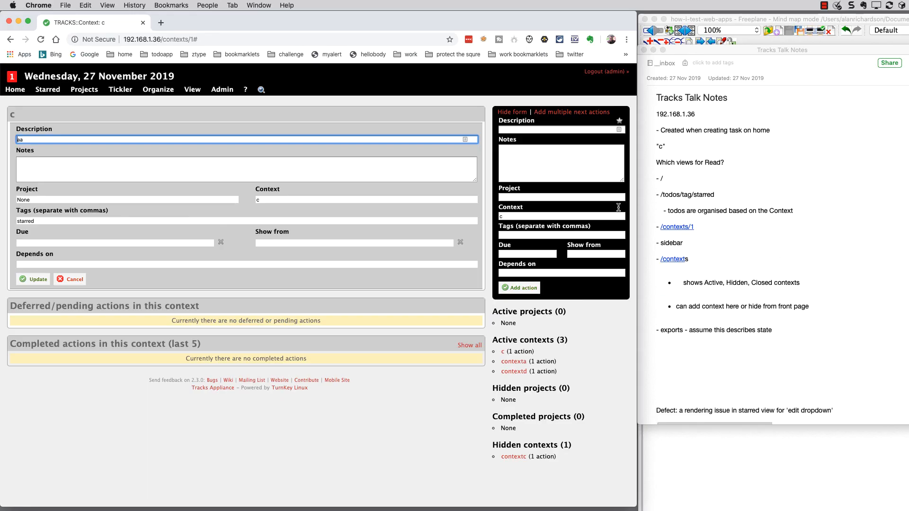
{"action": "mouse_move", "coordinate": [226, 95]}
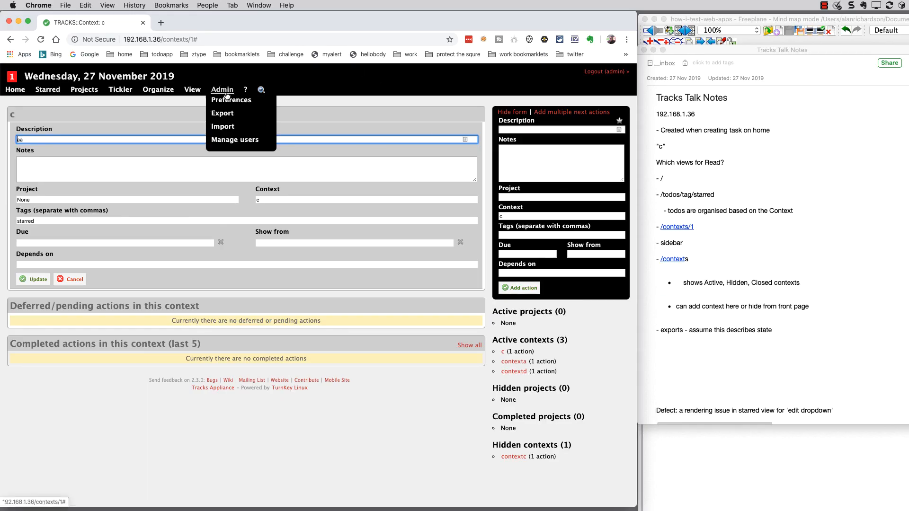
{"action": "left_click", "coordinate": [232, 117]}
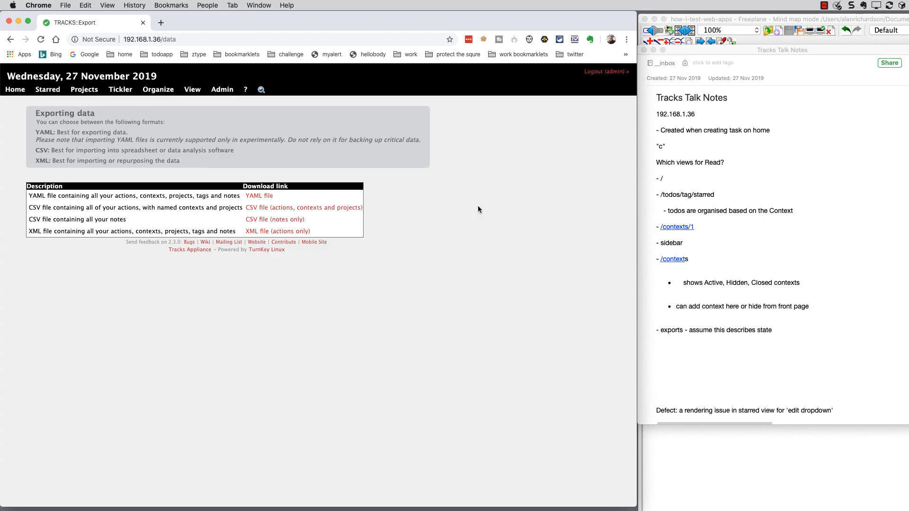
Step: Find the edit dropdown defect in the notes, and check the options dropdown of action "aa" in the starred actions
{"action": "scroll", "coordinate": [768, 276], "scroll_direction": "down", "scroll_amount": 5}
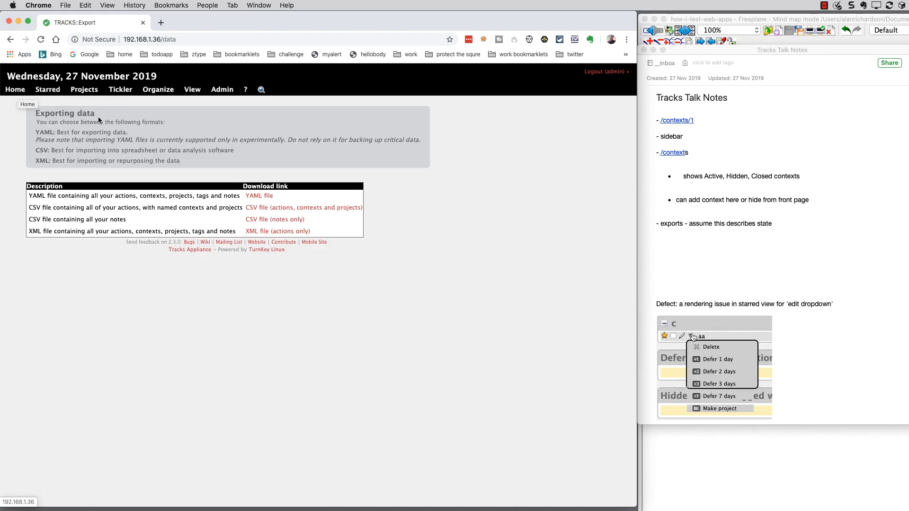
{"action": "left_click", "coordinate": [47, 89]}
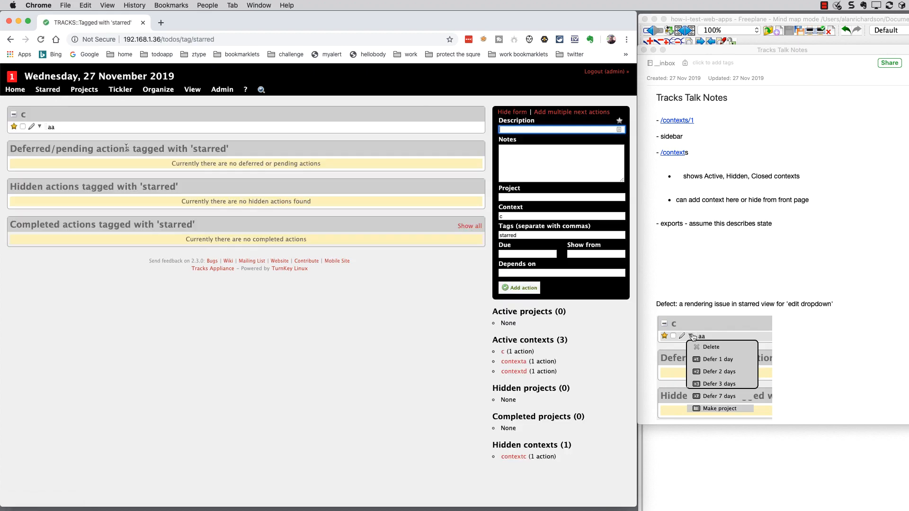
{"action": "left_click", "coordinate": [40, 127]}
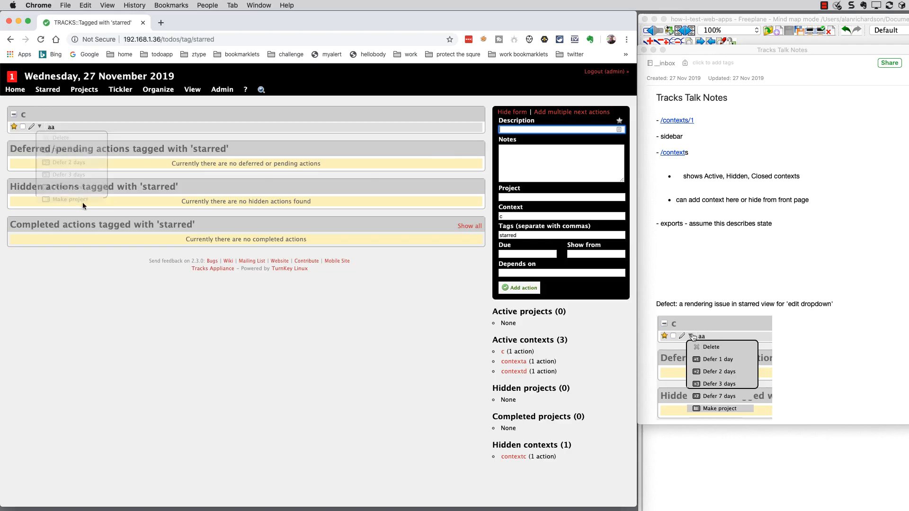
{"action": "left_click", "coordinate": [39, 127]}
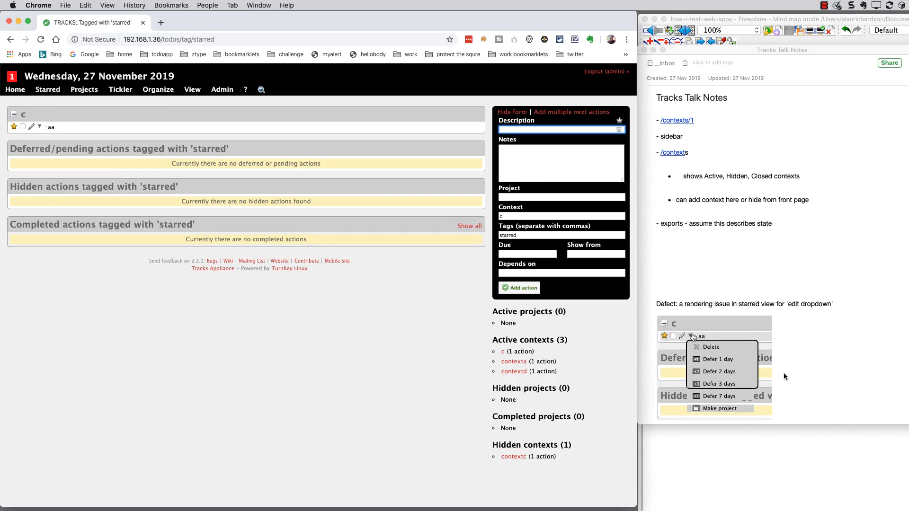
{"action": "left_click", "coordinate": [39, 127]}
Step: Compare the defect screenshot in the notes with the starred view by opening and closing the dropdown of "aa" once more
{"action": "scroll", "coordinate": [699, 268], "scroll_direction": "down", "scroll_amount": 2}
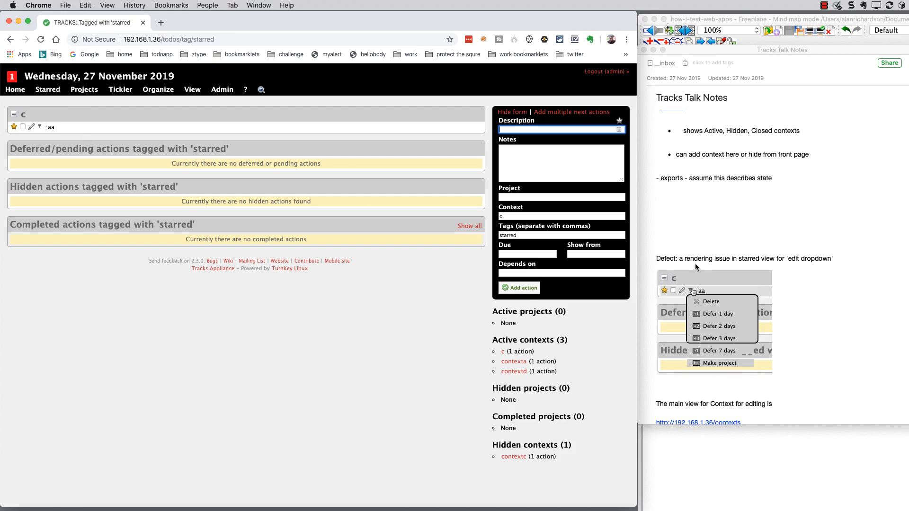
{"action": "scroll", "coordinate": [733, 246], "scroll_direction": "down", "scroll_amount": 1}
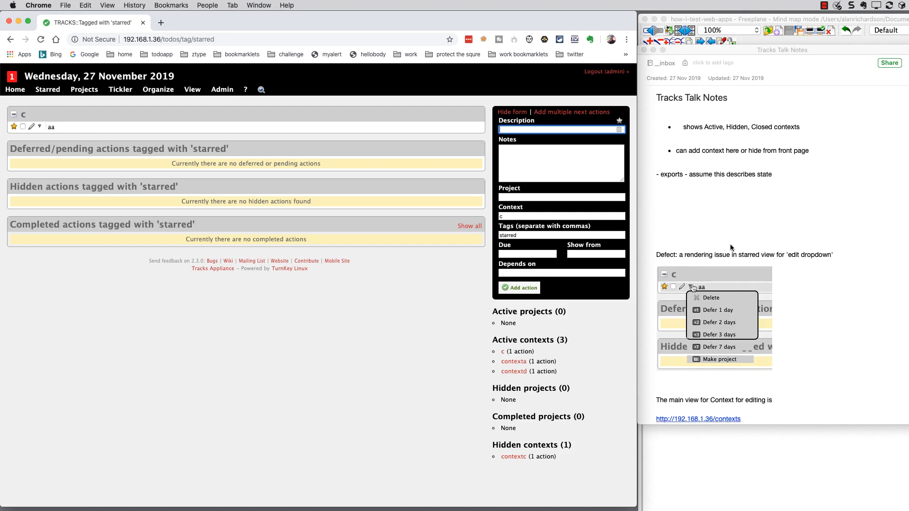
{"action": "scroll", "coordinate": [768, 239], "scroll_direction": "down", "scroll_amount": 1}
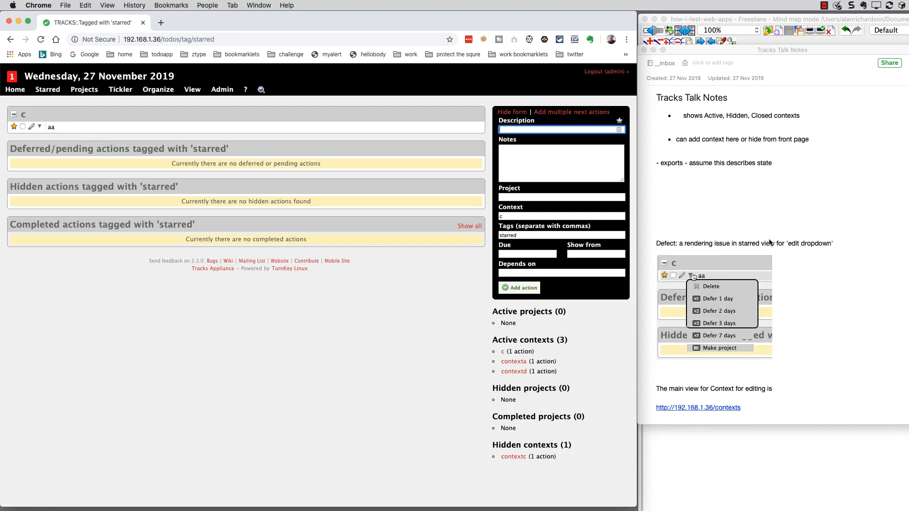
{"action": "scroll", "coordinate": [824, 280], "scroll_direction": "down", "scroll_amount": 2}
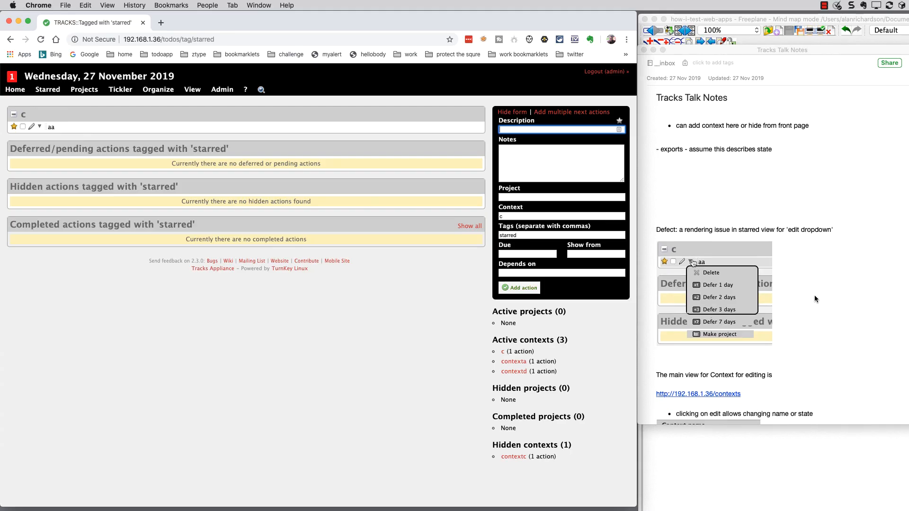
{"action": "scroll", "coordinate": [814, 295], "scroll_direction": "down", "scroll_amount": 2}
{"action": "scroll", "coordinate": [786, 337], "scroll_direction": "down", "scroll_amount": 1}
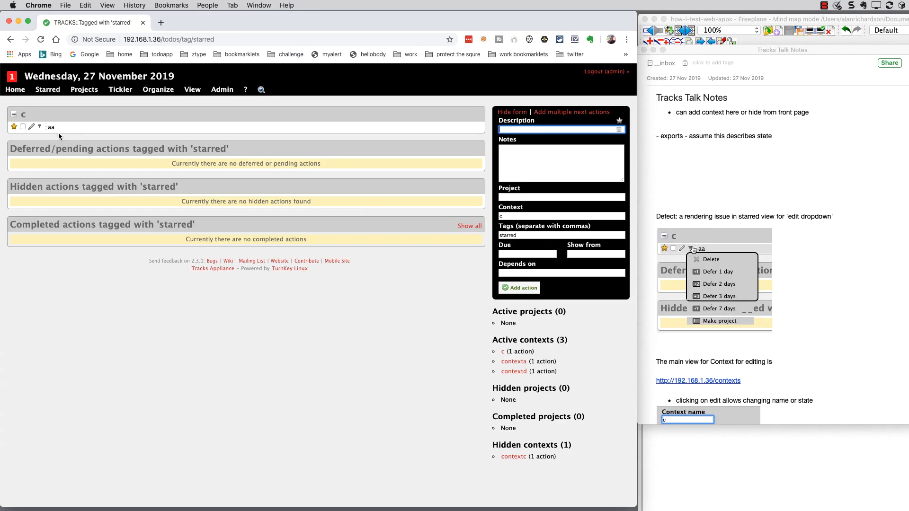
{"action": "left_click", "coordinate": [40, 126]}
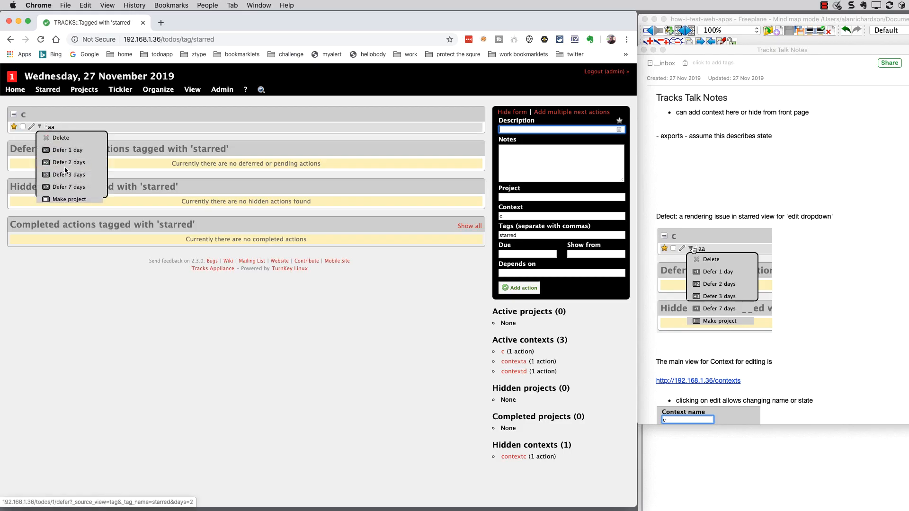
{"action": "left_click", "coordinate": [42, 127]}
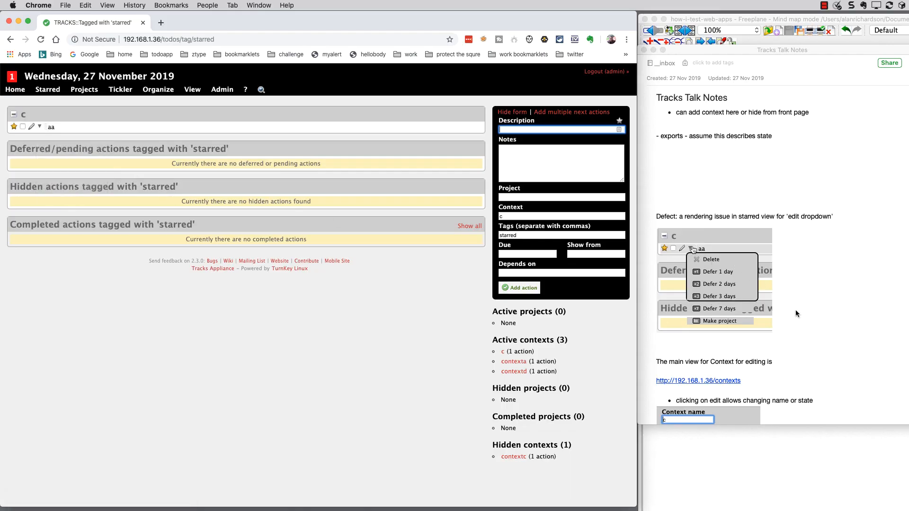
Step: Read the notes on the main context editing view, inspect the edit form of starred action "aa", and open the list of contexts
{"action": "scroll", "coordinate": [804, 318], "scroll_direction": "down", "scroll_amount": 5}
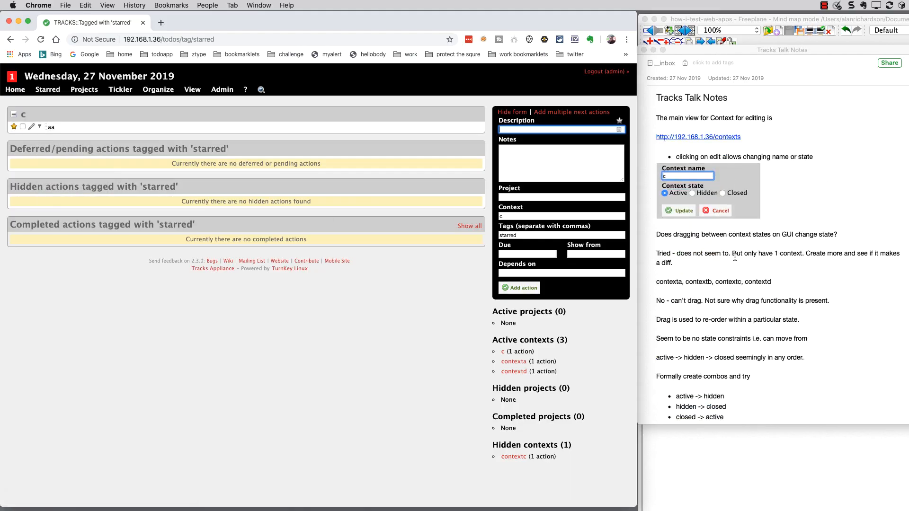
{"action": "left_click", "coordinate": [32, 128]}
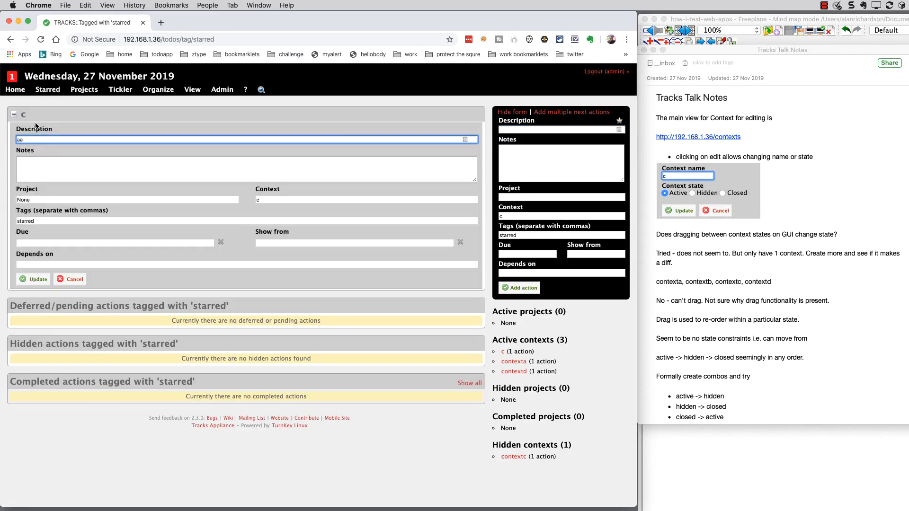
{"action": "left_click", "coordinate": [48, 90]}
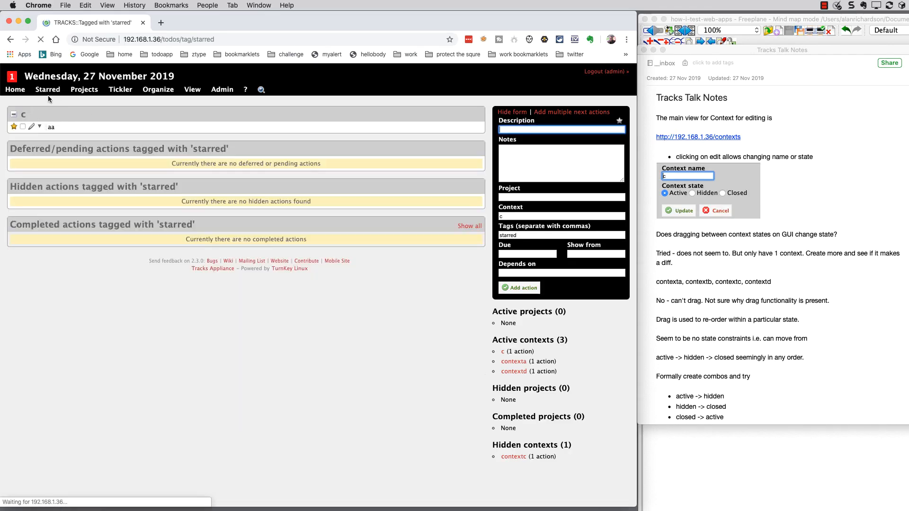
{"action": "left_click", "coordinate": [32, 128]}
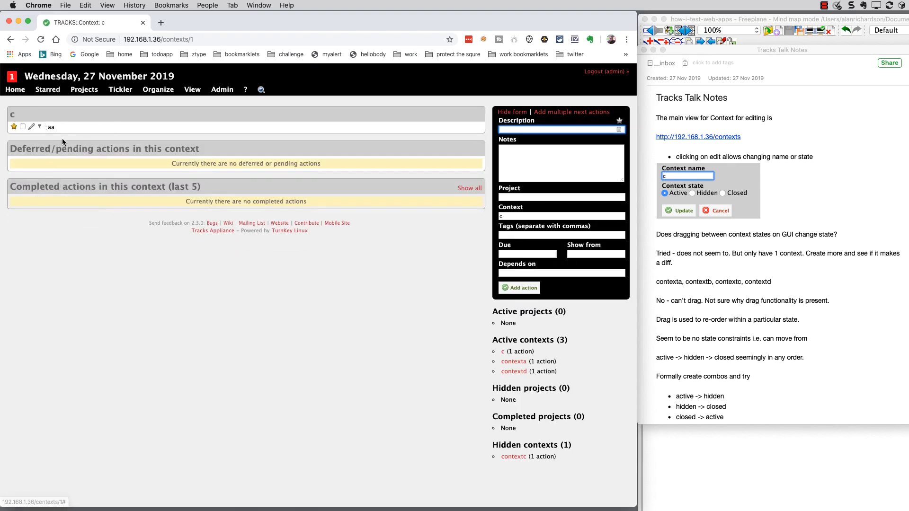
{"action": "left_click", "coordinate": [151, 99]}
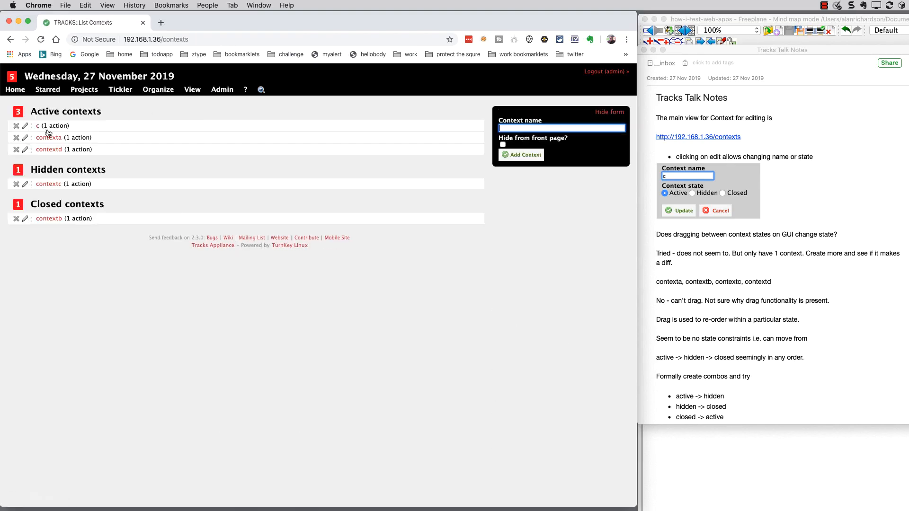
Step: Try to change the state of active context c to Closed in the list of contexts
{"action": "left_click", "coordinate": [25, 126]}
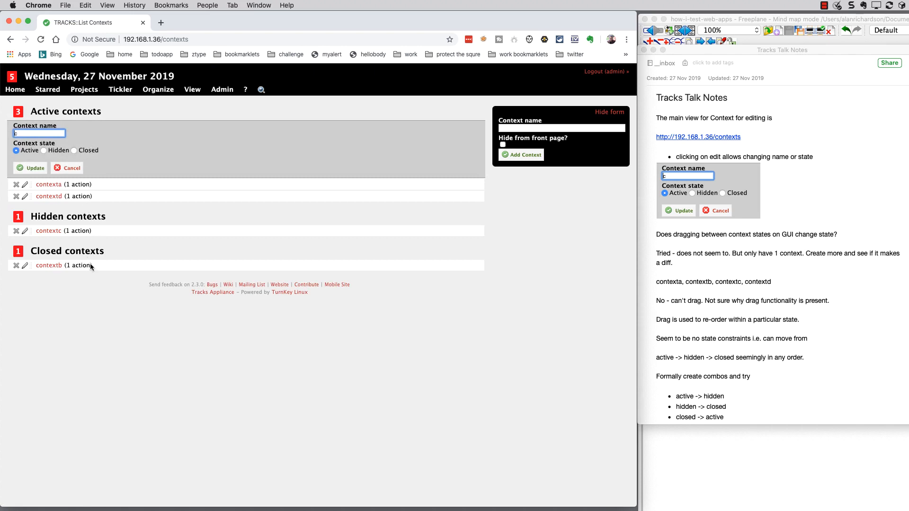
{"action": "left_click", "coordinate": [116, 211]}
{"action": "left_click", "coordinate": [75, 151]}
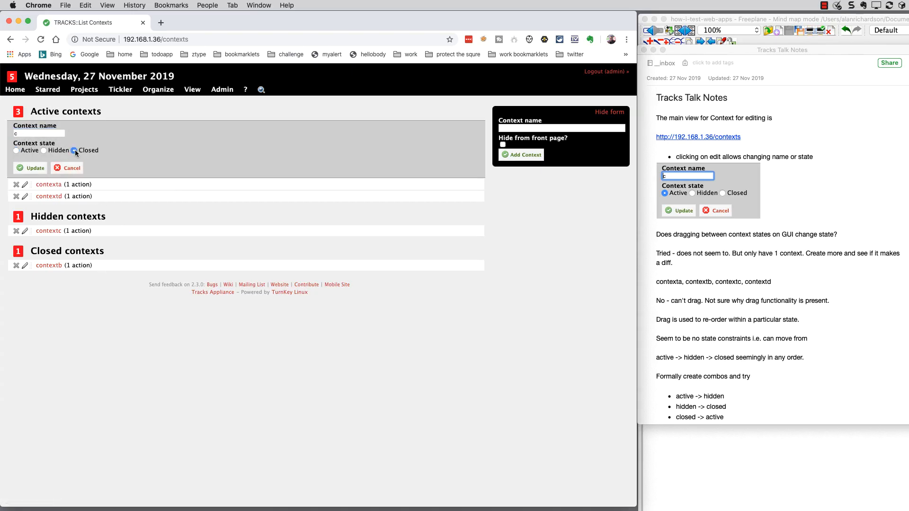
{"action": "left_click", "coordinate": [32, 168]}
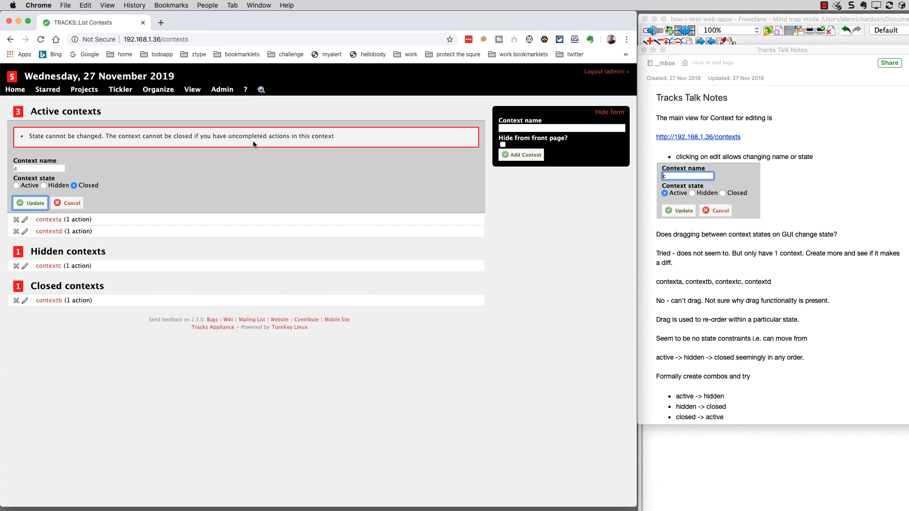
Step: Set the state of context c to Hidden, reload the list, and set it back to Active
{"action": "left_click", "coordinate": [44, 185]}
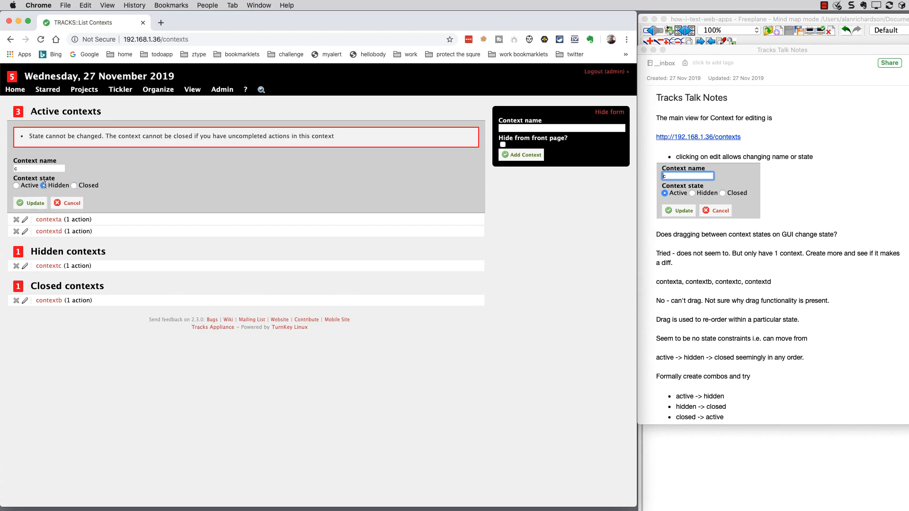
{"action": "left_click", "coordinate": [31, 202]}
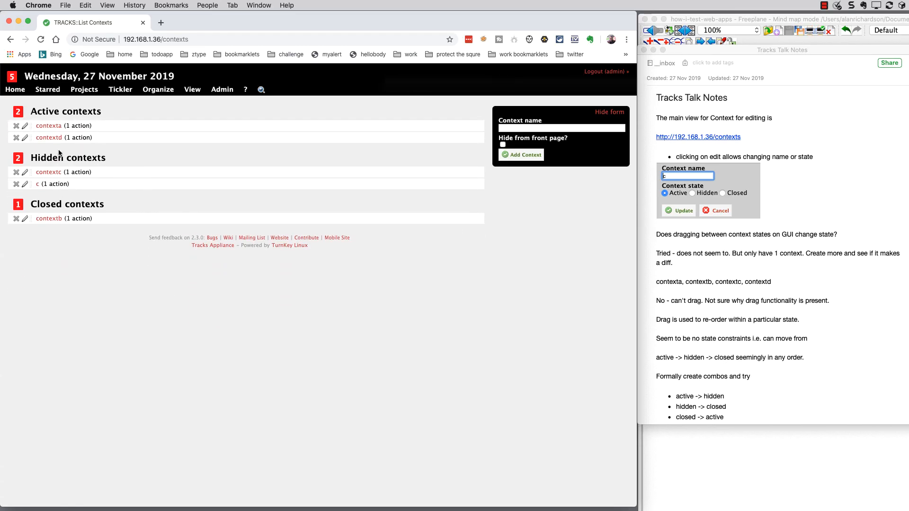
{"action": "key", "text": "super+r"}
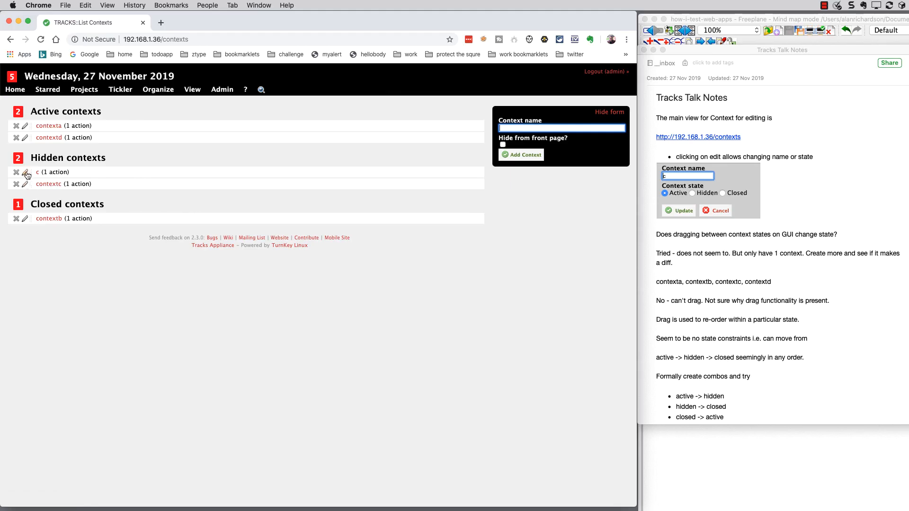
{"action": "left_click", "coordinate": [26, 173]}
{"action": "left_click", "coordinate": [17, 197]}
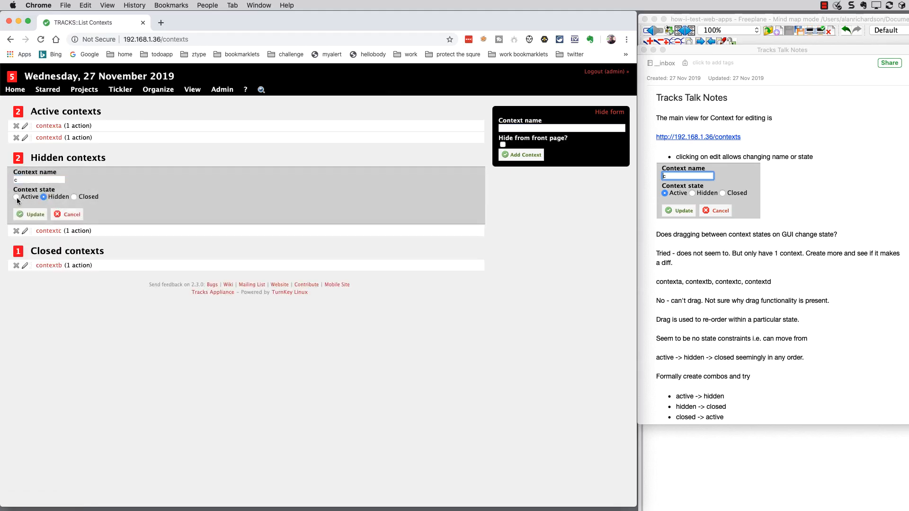
{"action": "left_click", "coordinate": [32, 215]}
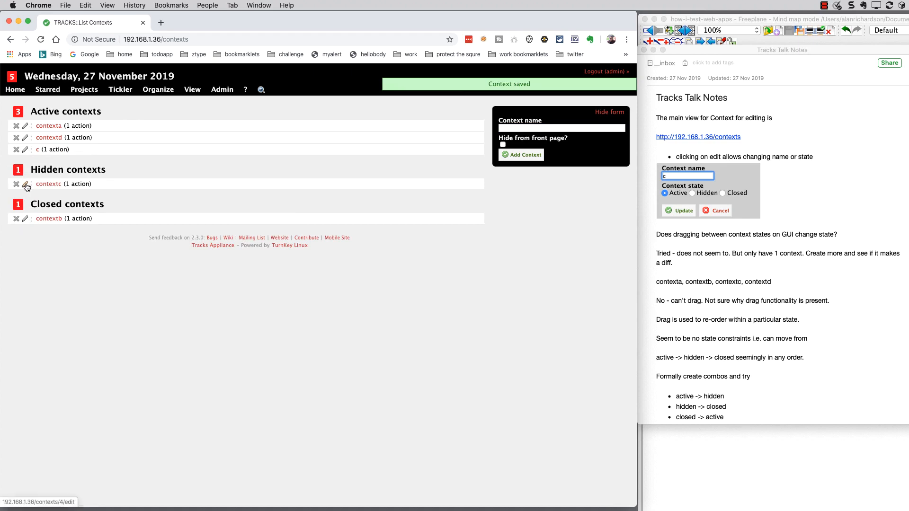
Step: Change the state of the hidden context contextc to Active
{"action": "left_click", "coordinate": [26, 184]}
{"action": "left_click", "coordinate": [16, 209]}
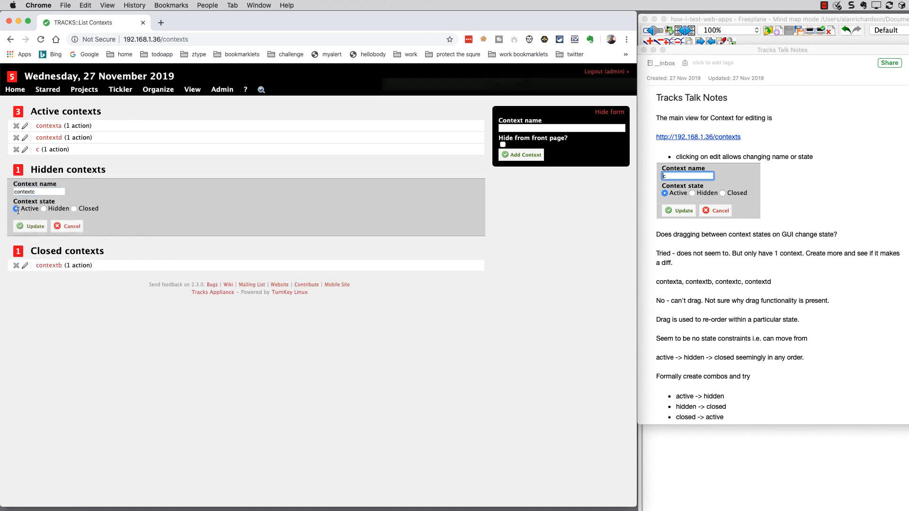
{"action": "left_click", "coordinate": [31, 227]}
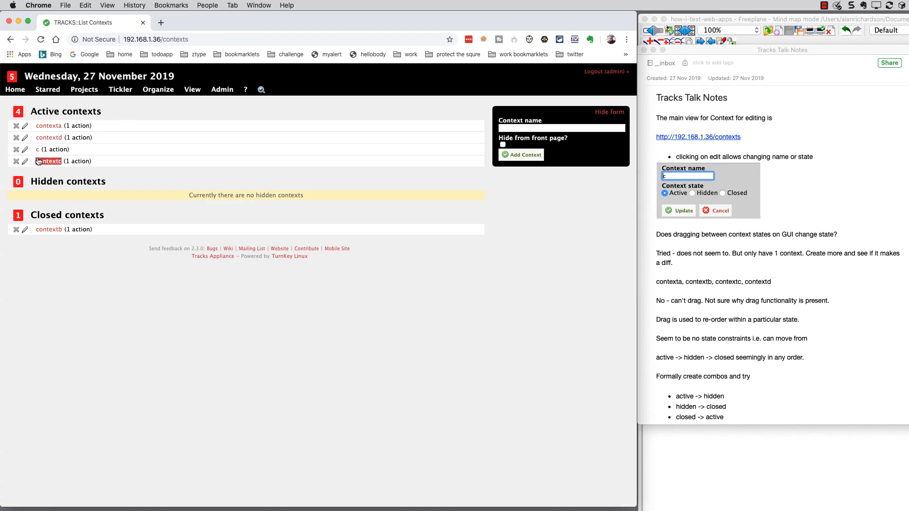
Step: Try again to set context c to Closed from the active contexts
{"action": "left_click", "coordinate": [25, 150]}
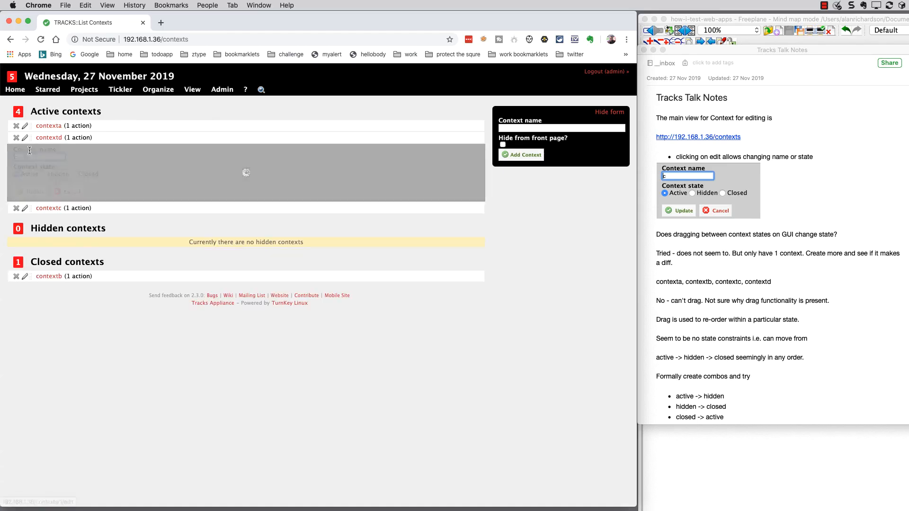
{"action": "left_click", "coordinate": [74, 175]}
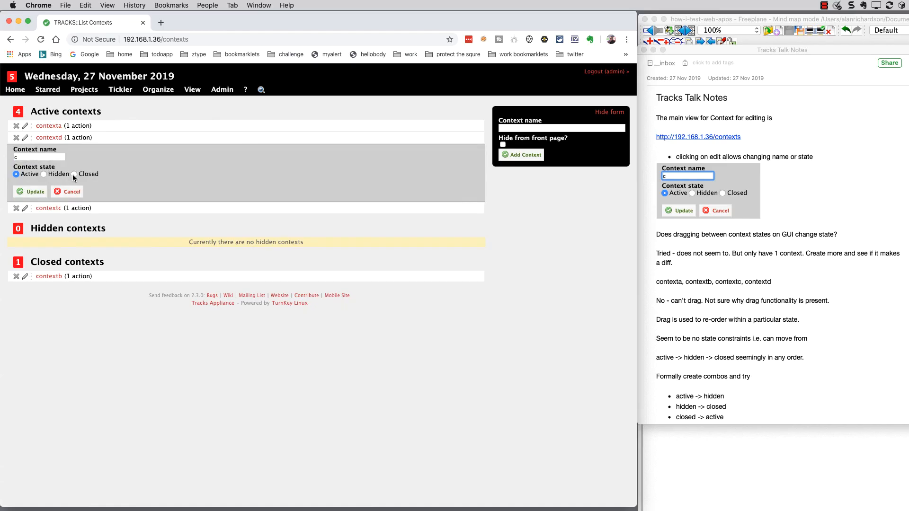
{"action": "left_click", "coordinate": [34, 195]}
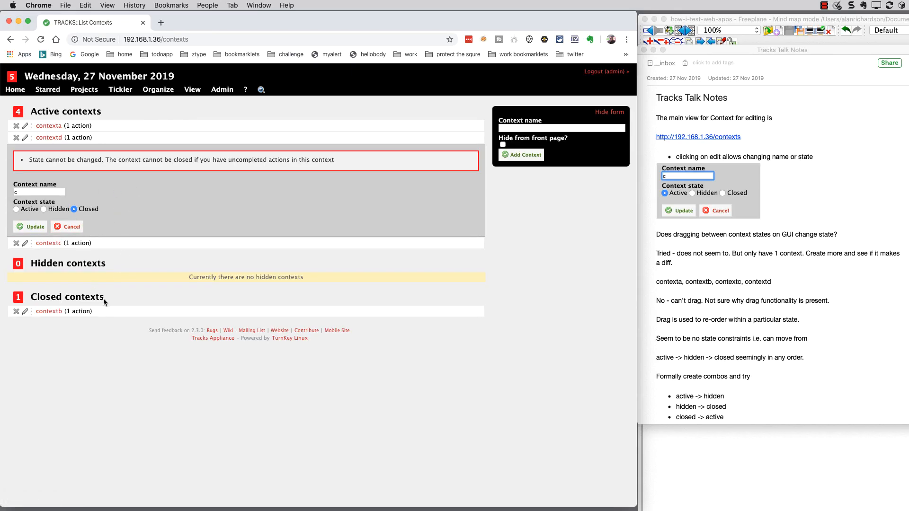
Step: Open the page of the closed context contextb, and add an action described as "uncomplete" in that context
{"action": "left_click", "coordinate": [60, 312]}
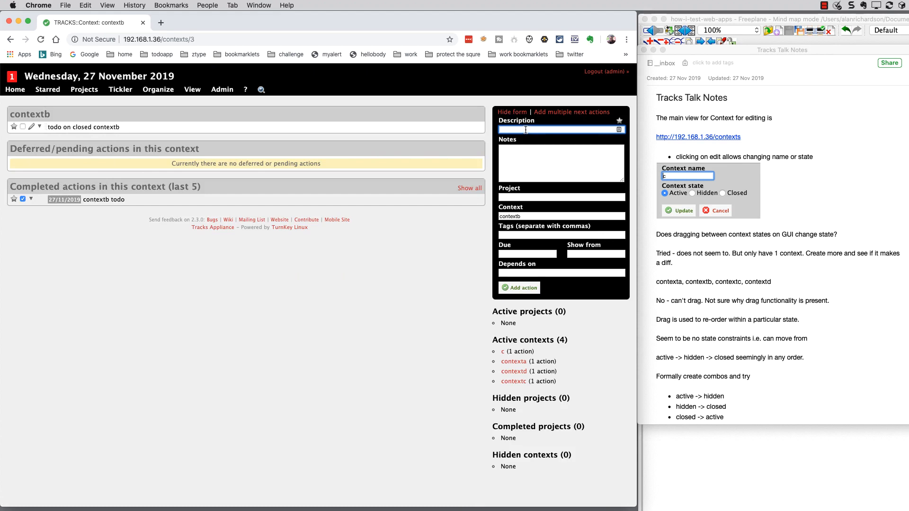
{"action": "type", "text": "uncomplete"}
{"action": "left_click", "coordinate": [536, 218]}
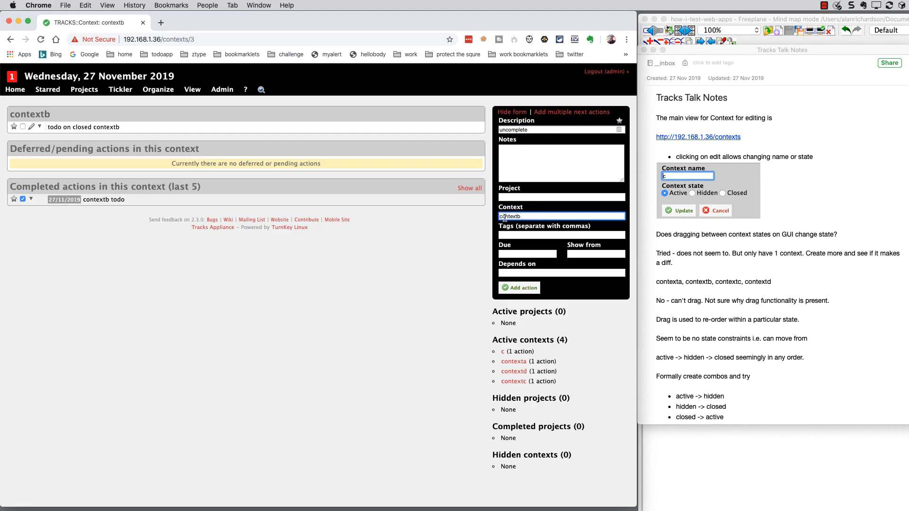
{"action": "left_click", "coordinate": [510, 287]}
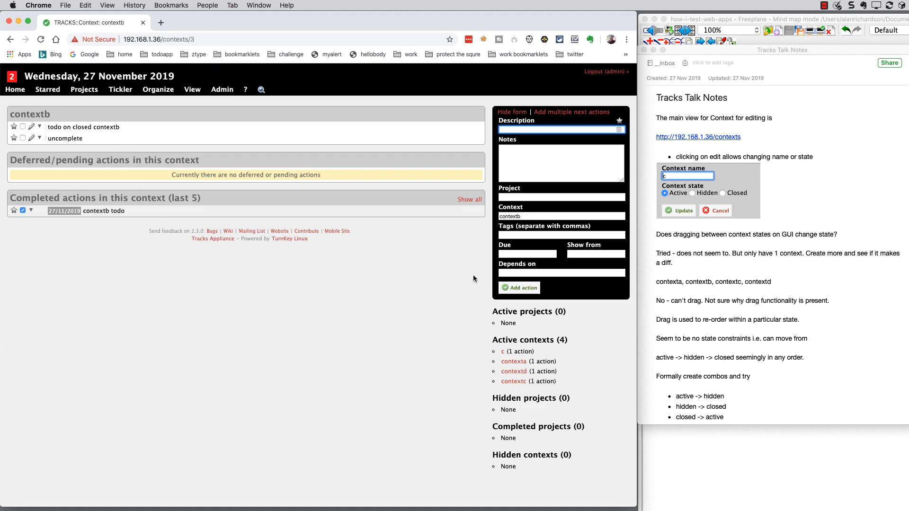
Step: Review the Tracks Talk Notes on dragging contexts, state transition combinations, and the effect of context state on other views
{"action": "scroll", "coordinate": [792, 277], "scroll_direction": "down", "scroll_amount": 5}
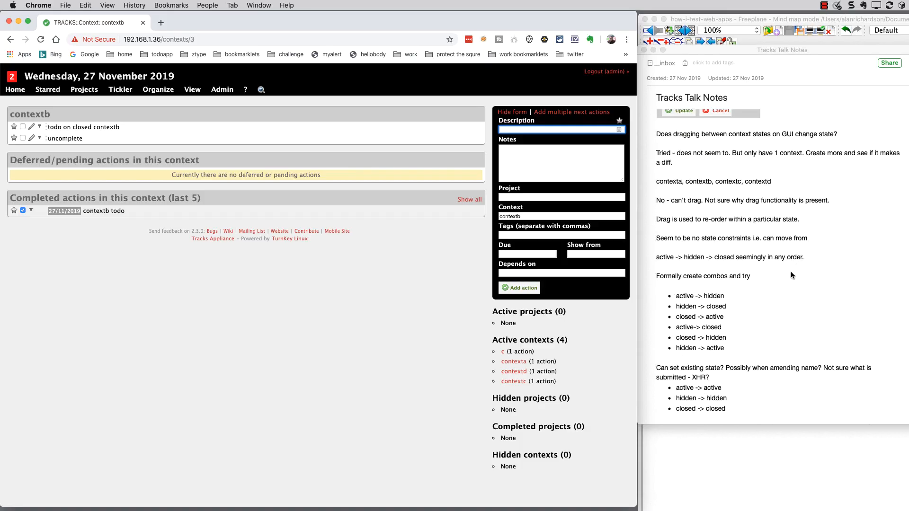
{"action": "scroll", "coordinate": [790, 271], "scroll_direction": "down", "scroll_amount": 8}
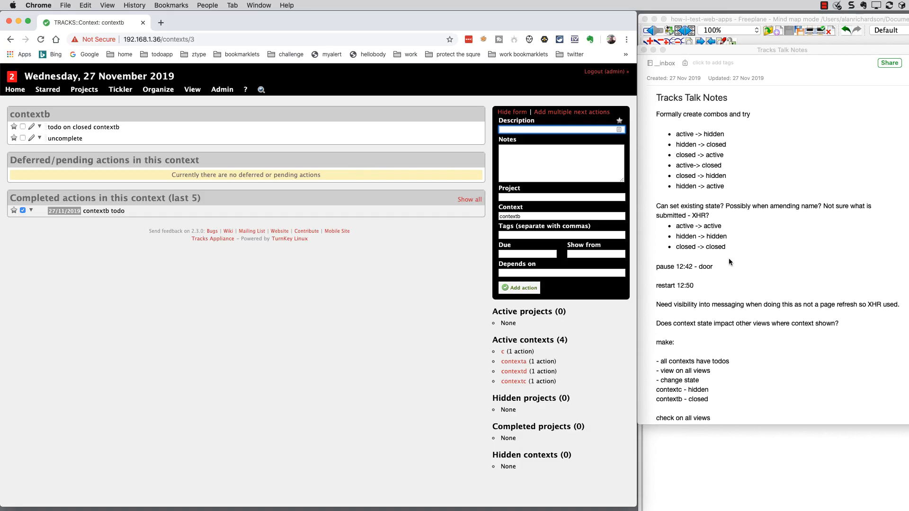
{"action": "scroll", "coordinate": [743, 332], "scroll_direction": "down", "scroll_amount": 1}
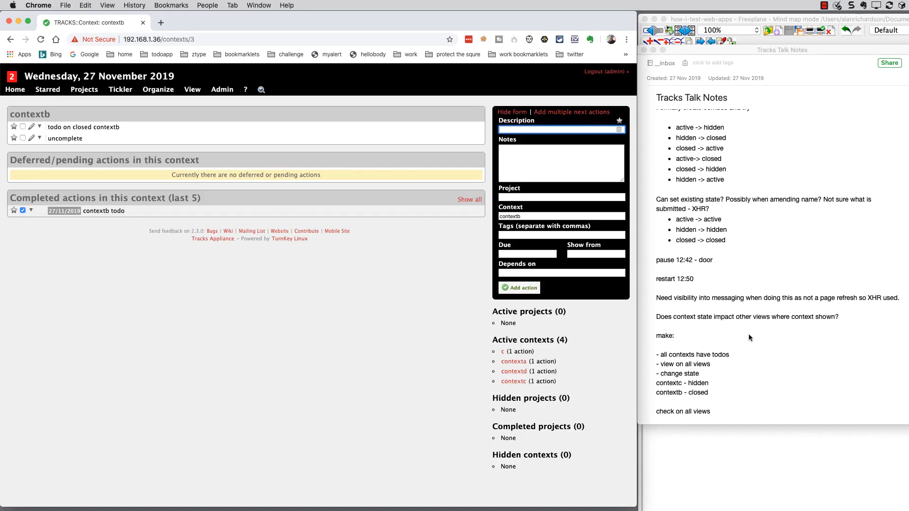
{"action": "scroll", "coordinate": [747, 315], "scroll_direction": "up", "scroll_amount": 7}
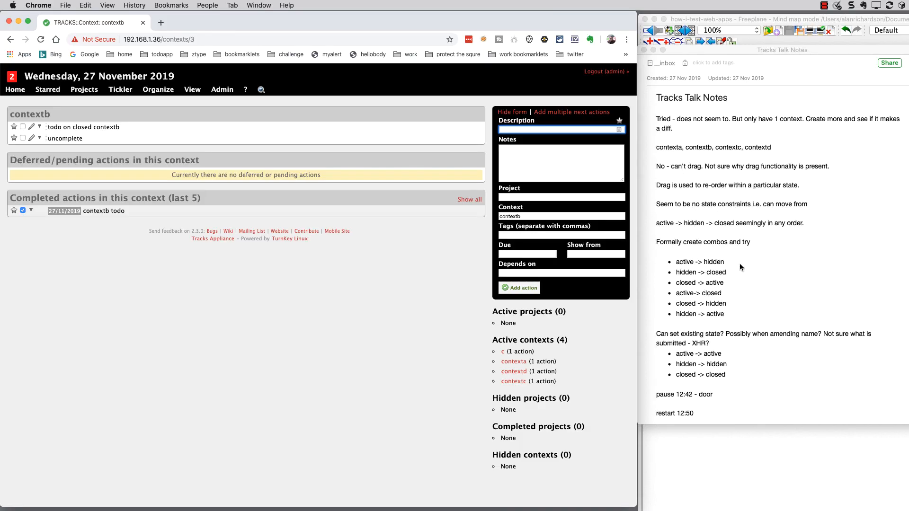
{"action": "scroll", "coordinate": [761, 279], "scroll_direction": "down", "scroll_amount": 10}
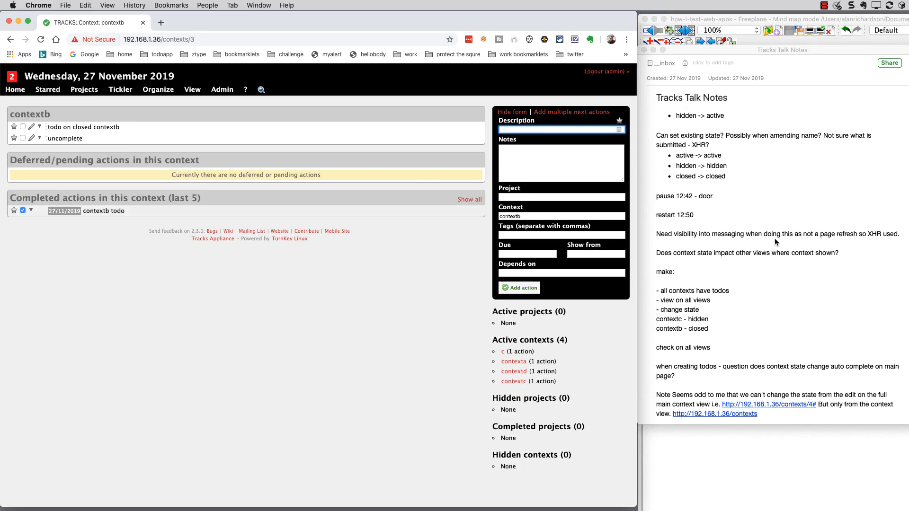
{"action": "scroll", "coordinate": [774, 232], "scroll_direction": "down", "scroll_amount": 10}
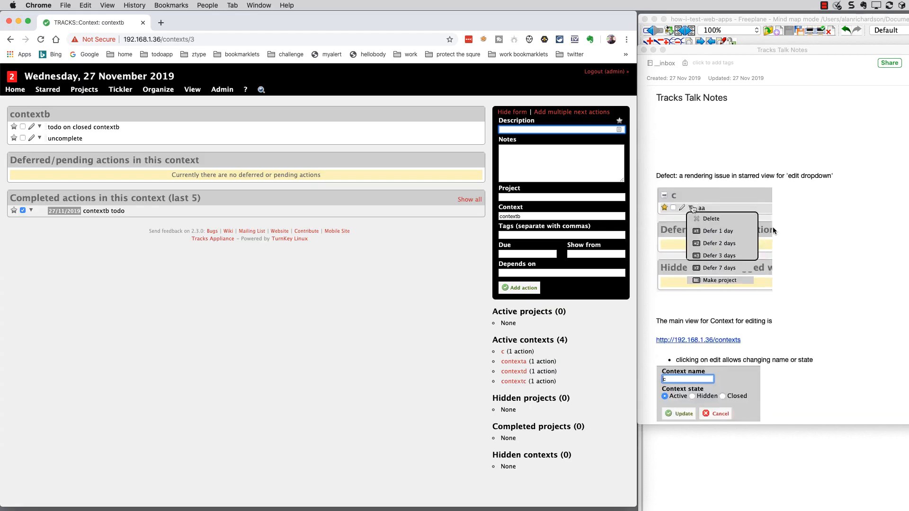
{"action": "scroll", "coordinate": [778, 230], "scroll_direction": "up", "scroll_amount": 15}
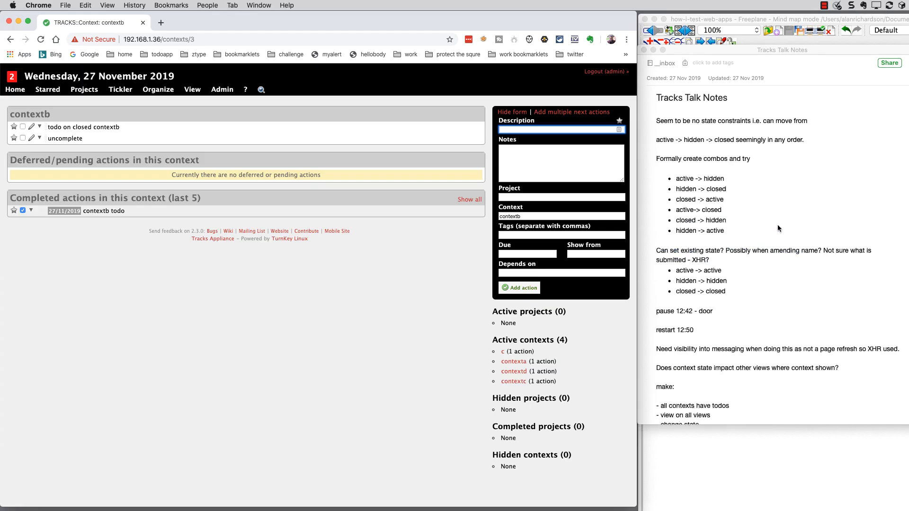
{"action": "scroll", "coordinate": [779, 230], "scroll_direction": "up", "scroll_amount": 15}
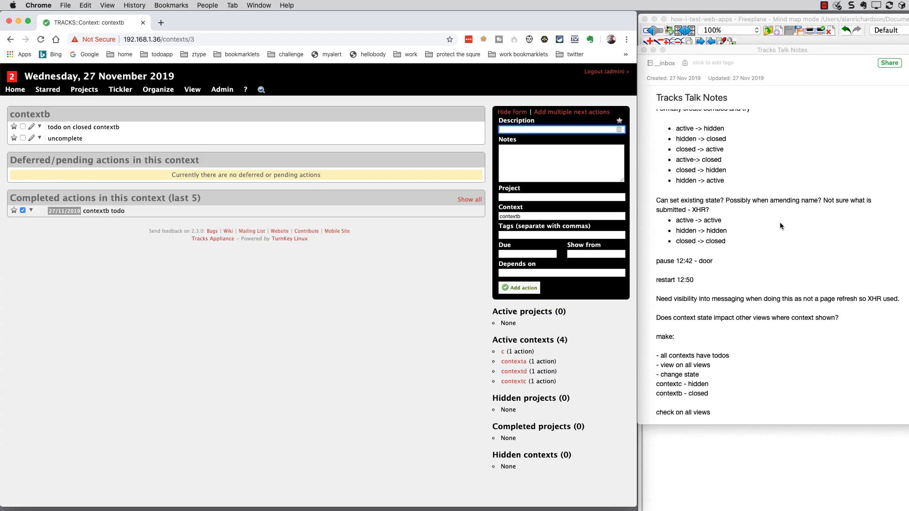
Step: In the Evernote notes, highlight the list of state transition combinations and the list of same-state combinations
{"action": "left_click", "coordinate": [757, 224]}
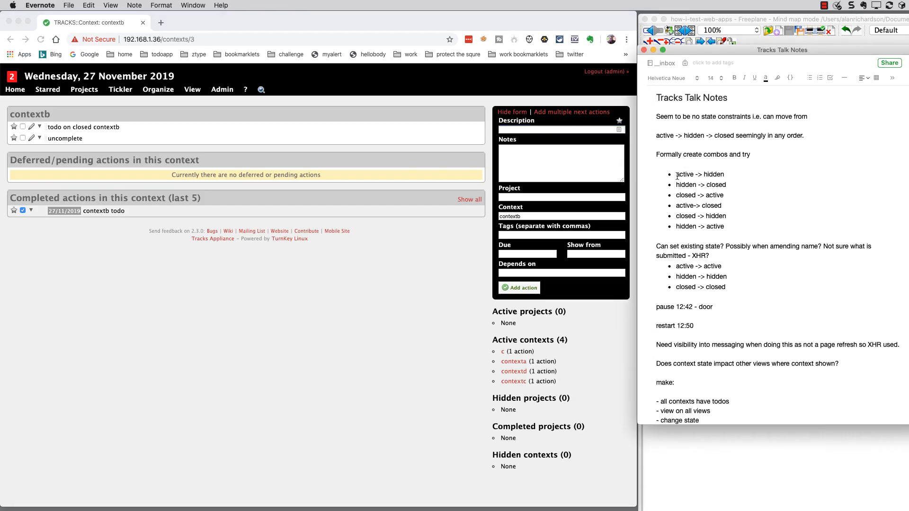
{"action": "left_click_drag", "start_coordinate": [680, 173], "coordinate": [750, 227]}
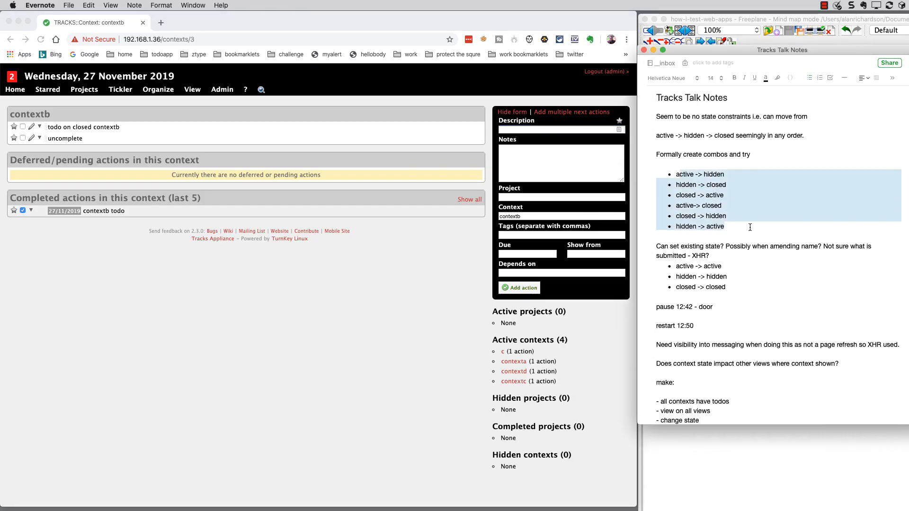
{"action": "left_click", "coordinate": [757, 216]}
{"action": "left_click_drag", "start_coordinate": [749, 291], "coordinate": [674, 270]}
{"action": "left_click", "coordinate": [700, 271]}
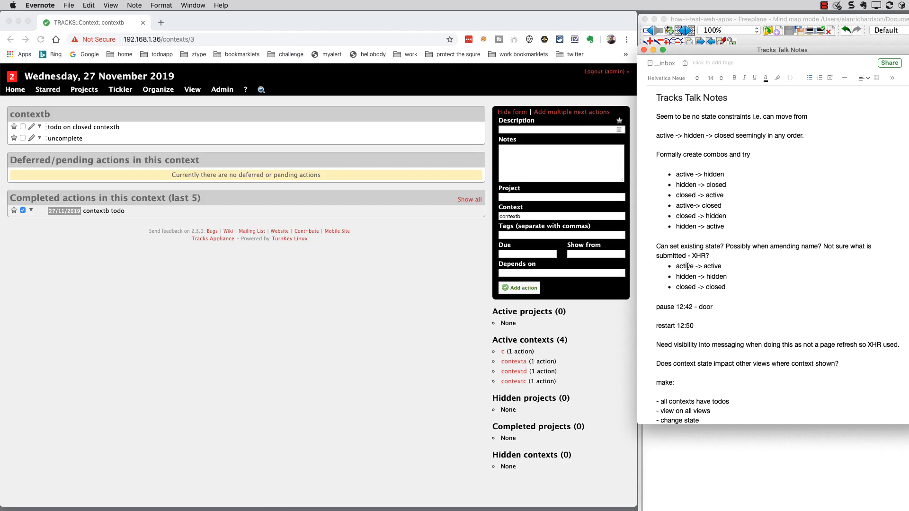
Step: Switch to Chrome, open the contexts list, and rename the active context c to "context", keeping its Active state
{"action": "left_click", "coordinate": [157, 90]}
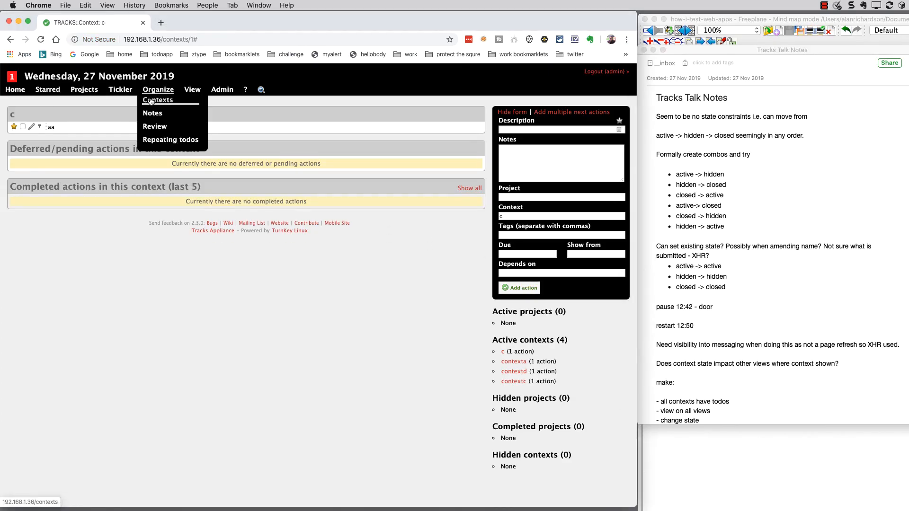
{"action": "left_click", "coordinate": [153, 102]}
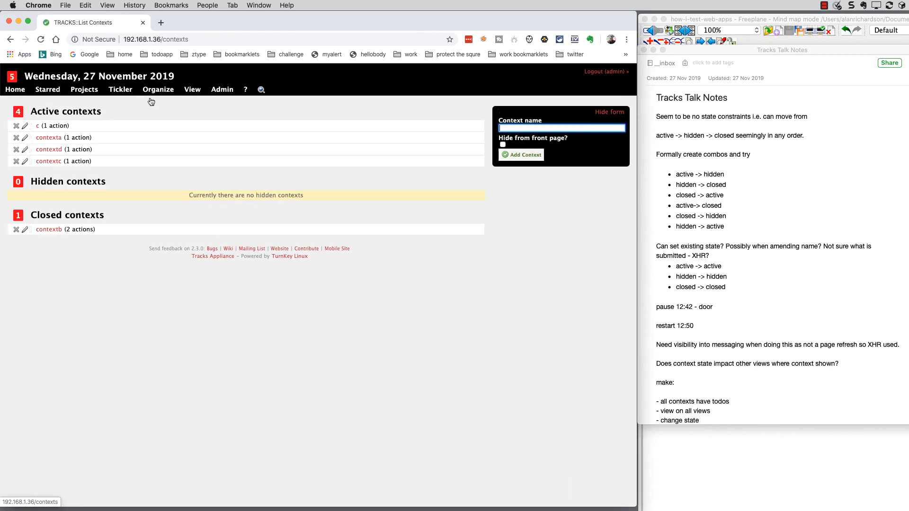
{"action": "left_click", "coordinate": [25, 126]}
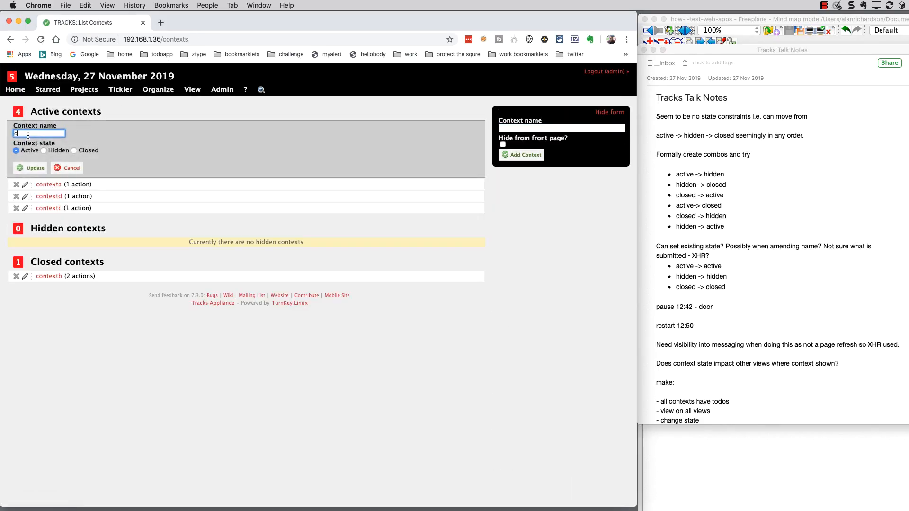
{"action": "type", "text": "ontext"}
{"action": "left_click", "coordinate": [24, 166]}
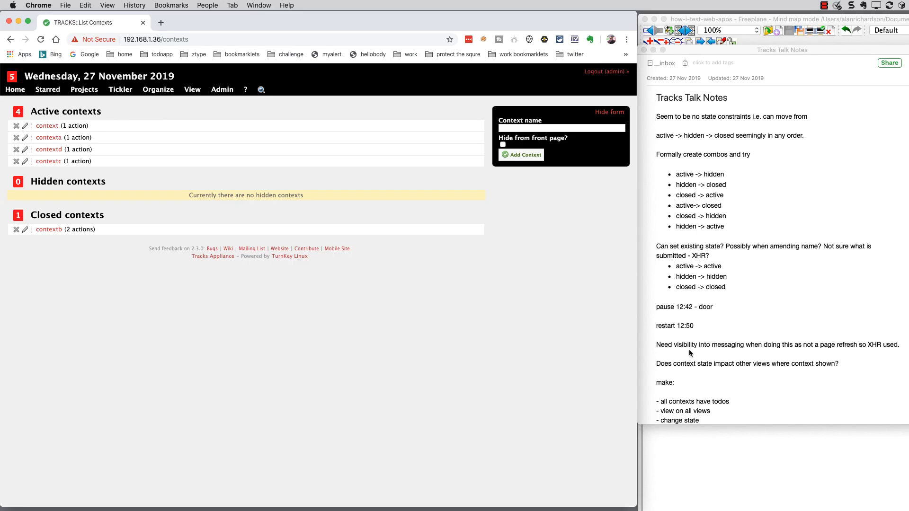
Step: Read through the notes on closing contextb, adding actions to a closed context, open TODOs, and the findings
{"action": "scroll", "coordinate": [716, 363], "scroll_direction": "down", "scroll_amount": 10}
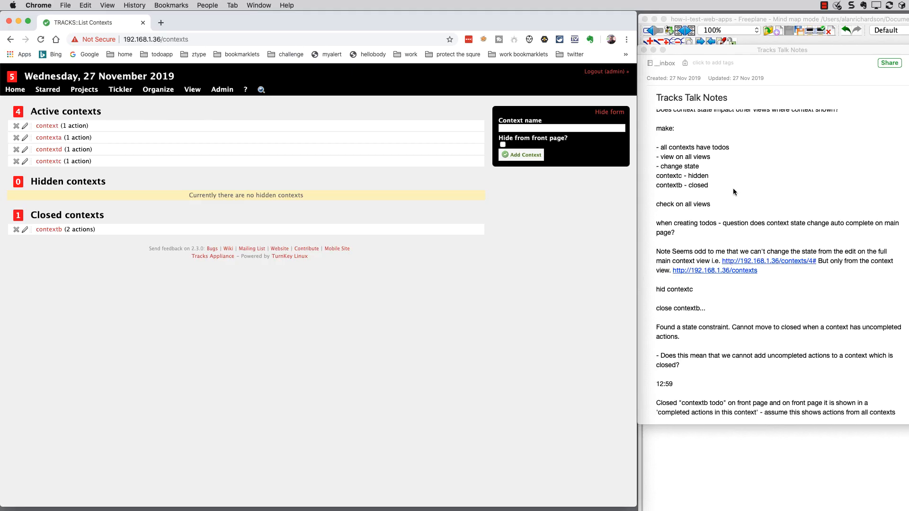
{"action": "scroll", "coordinate": [747, 307], "scroll_direction": "down", "scroll_amount": 1}
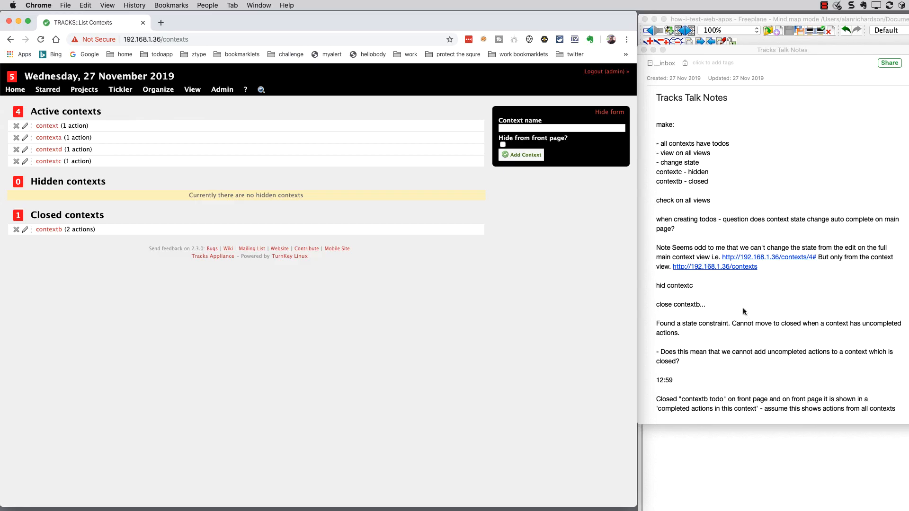
{"action": "scroll", "coordinate": [771, 308], "scroll_direction": "down", "scroll_amount": 2}
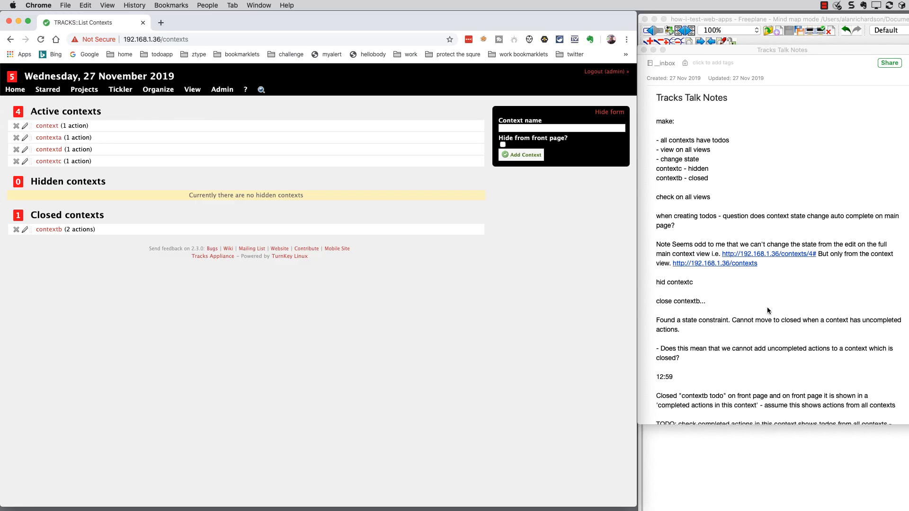
{"action": "scroll", "coordinate": [747, 331], "scroll_direction": "down", "scroll_amount": 1}
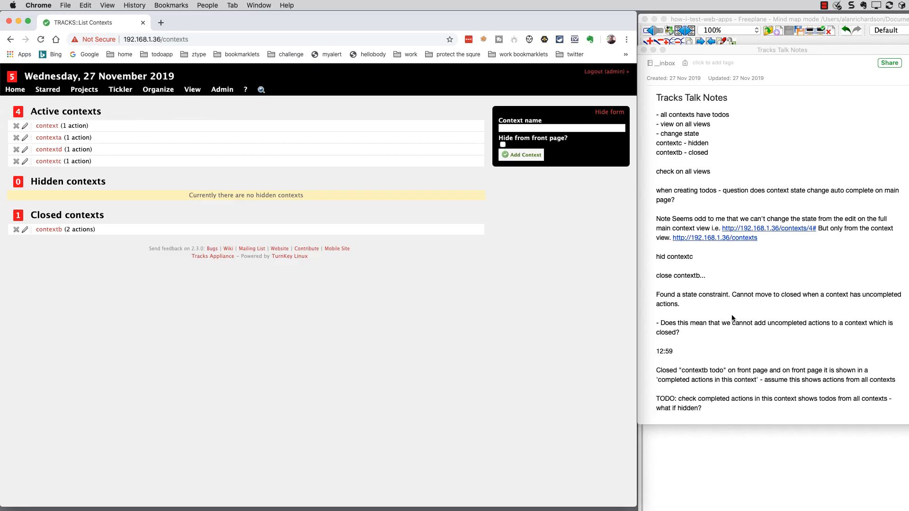
{"action": "scroll", "coordinate": [740, 313], "scroll_direction": "down", "scroll_amount": 10}
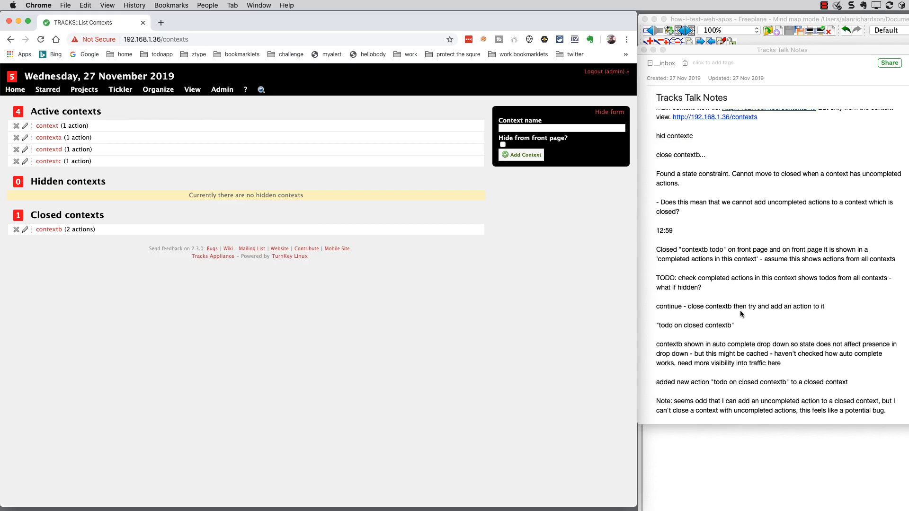
{"action": "scroll", "coordinate": [741, 312], "scroll_direction": "down", "scroll_amount": 1}
{"action": "scroll", "coordinate": [740, 304], "scroll_direction": "down", "scroll_amount": 2}
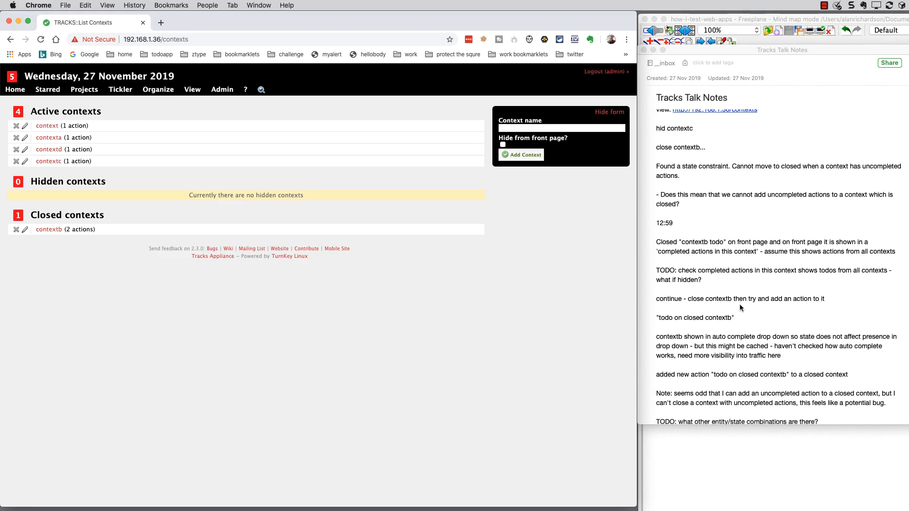
{"action": "scroll", "coordinate": [737, 320], "scroll_direction": "down", "scroll_amount": 4}
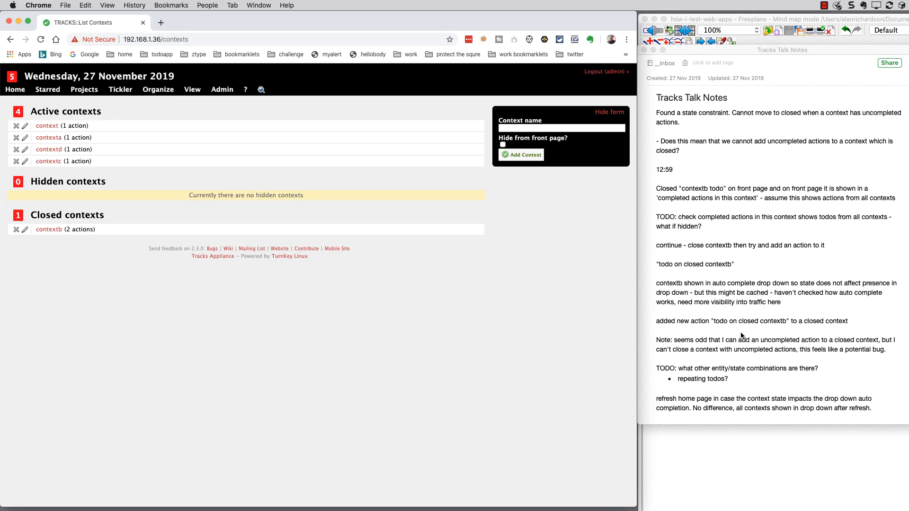
{"action": "scroll", "coordinate": [742, 332], "scroll_direction": "down", "scroll_amount": 2}
{"action": "scroll", "coordinate": [741, 322], "scroll_direction": "down", "scroll_amount": 8}
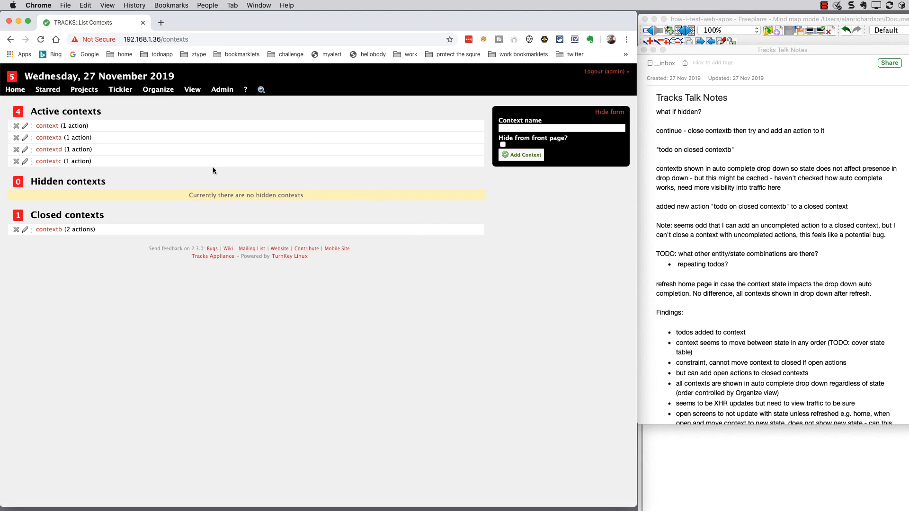
Step: Open a new recurring action form from the repeating todos page, inspect its context field, and cancel the form
{"action": "mouse_move", "coordinate": [171, 90]}
{"action": "left_click", "coordinate": [177, 139]}
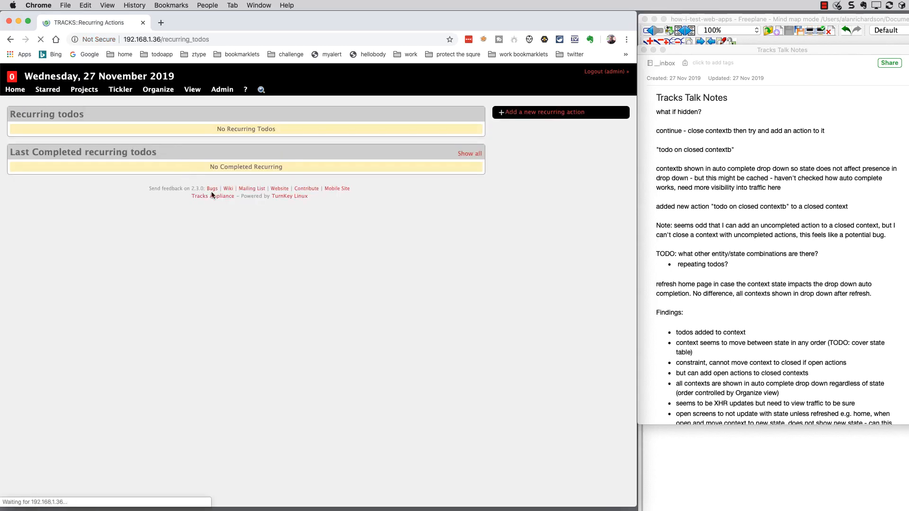
{"action": "left_click", "coordinate": [503, 116]}
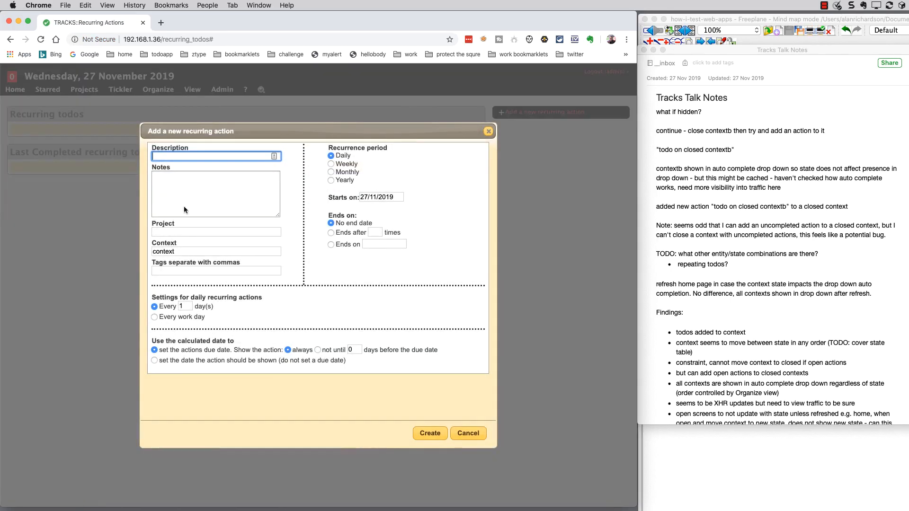
{"action": "left_click", "coordinate": [169, 250]}
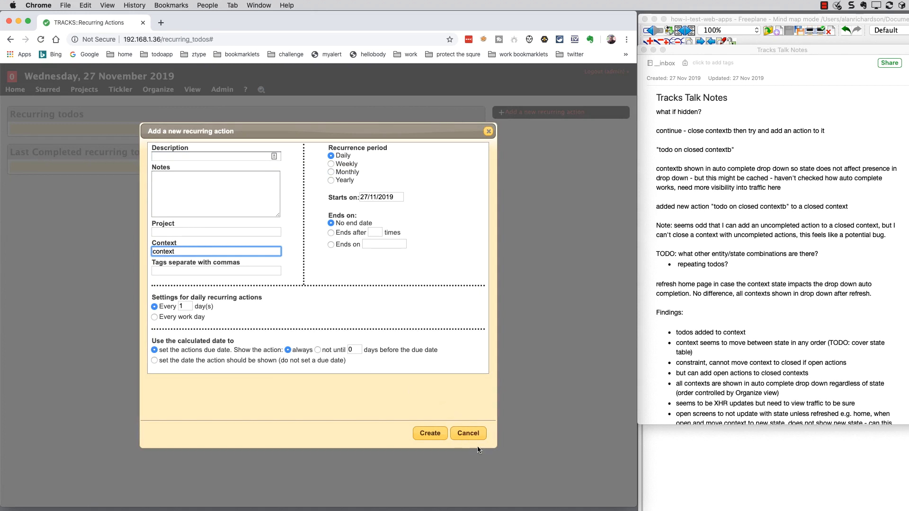
{"action": "left_click", "coordinate": [467, 431]}
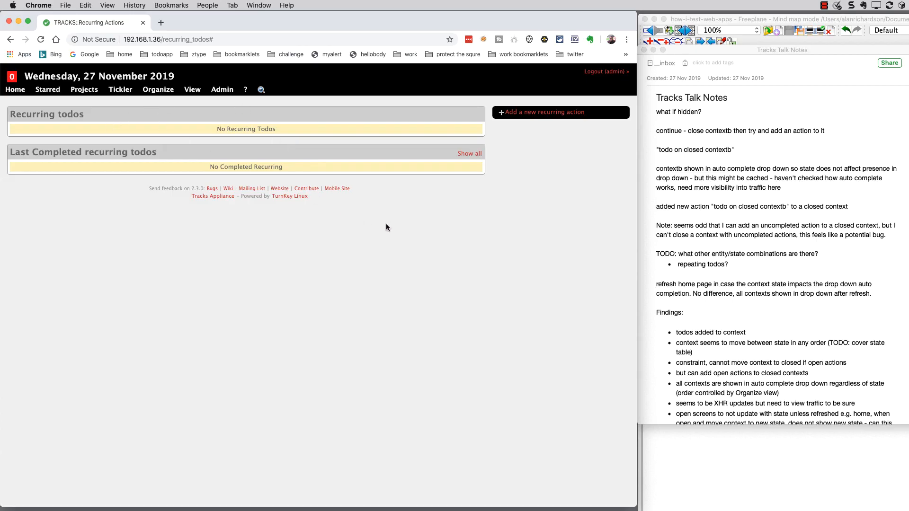
Step: Switch to the Evernote notes and highlight the Findings list and the TODO about the API enforcing the same constraints
{"action": "left_click", "coordinate": [787, 281]}
{"action": "scroll", "coordinate": [783, 279], "scroll_direction": "down", "scroll_amount": 5}
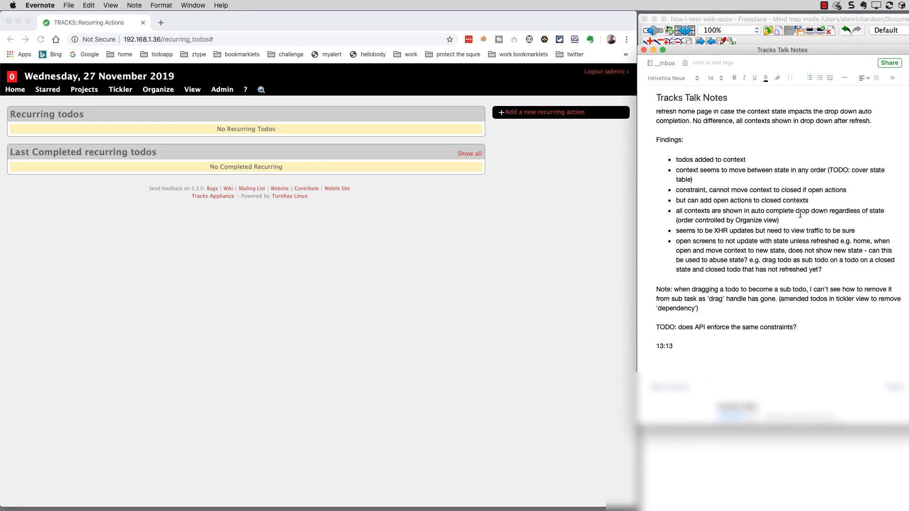
{"action": "left_click_drag", "start_coordinate": [832, 268], "coordinate": [658, 144]}
{"action": "left_click", "coordinate": [717, 161]}
{"action": "left_click", "coordinate": [803, 329]}
{"action": "left_click_drag", "start_coordinate": [804, 329], "coordinate": [652, 326]}
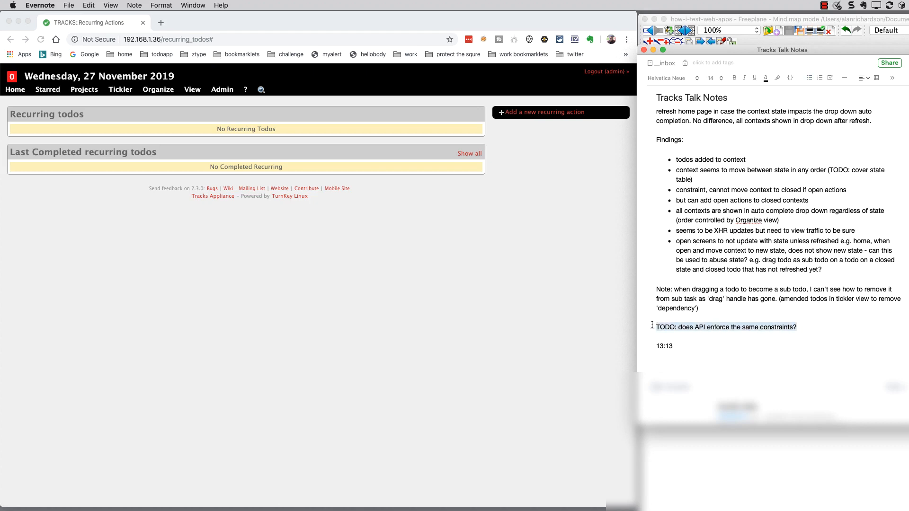
Step: Look back over the whole note, from the findings up to the Recon Session aim and questions, and return to its end
{"action": "scroll", "coordinate": [771, 214], "scroll_direction": "up", "scroll_amount": 5}
{"action": "scroll", "coordinate": [771, 213], "scroll_direction": "up", "scroll_amount": 10}
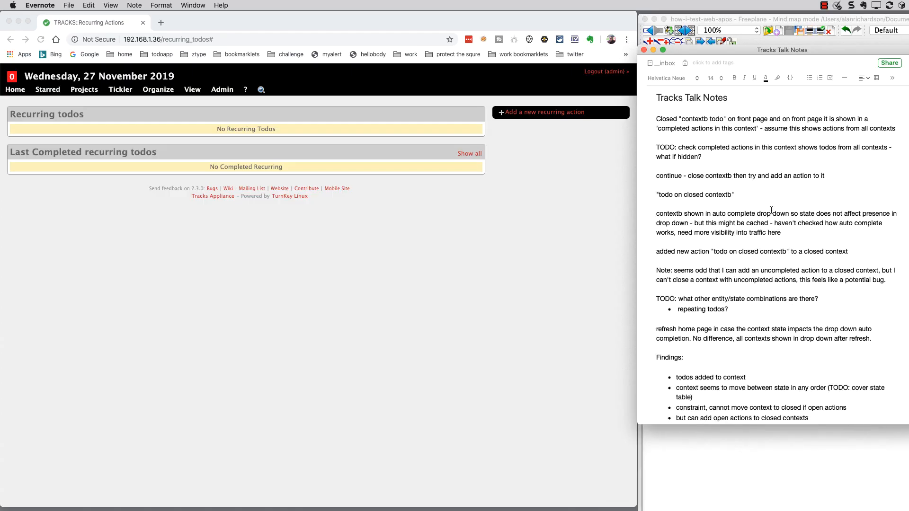
{"action": "scroll", "coordinate": [772, 210], "scroll_direction": "up", "scroll_amount": 10}
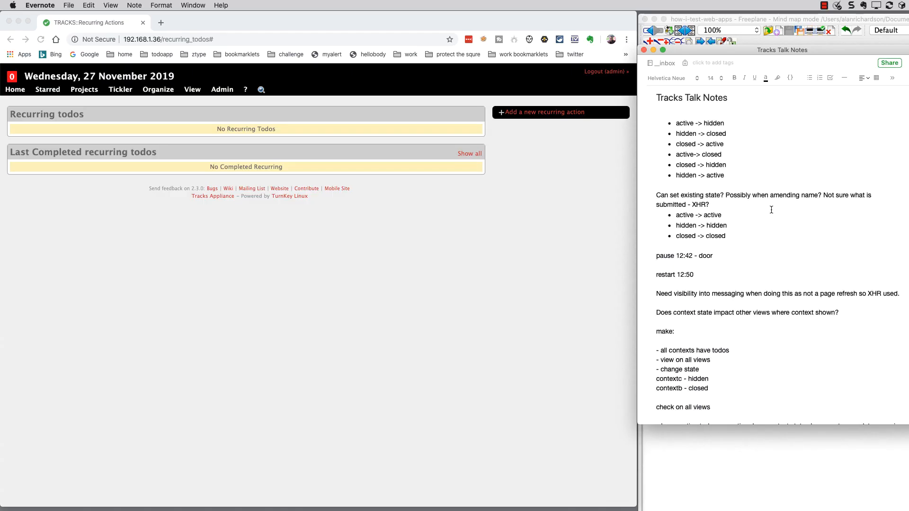
{"action": "scroll", "coordinate": [755, 237], "scroll_direction": "up", "scroll_amount": 10}
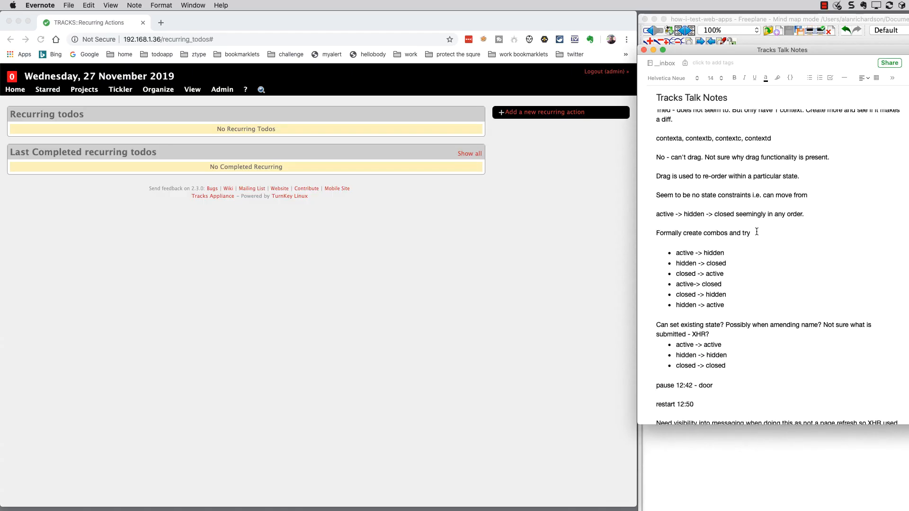
{"action": "scroll", "coordinate": [759, 225], "scroll_direction": "up", "scroll_amount": 10}
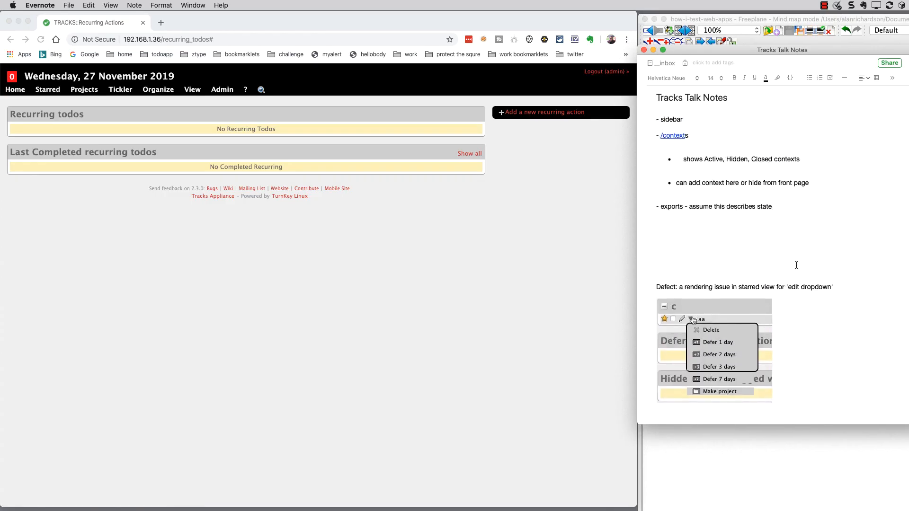
{"action": "scroll", "coordinate": [797, 259], "scroll_direction": "up", "scroll_amount": 5}
{"action": "scroll", "coordinate": [798, 256], "scroll_direction": "up", "scroll_amount": 5}
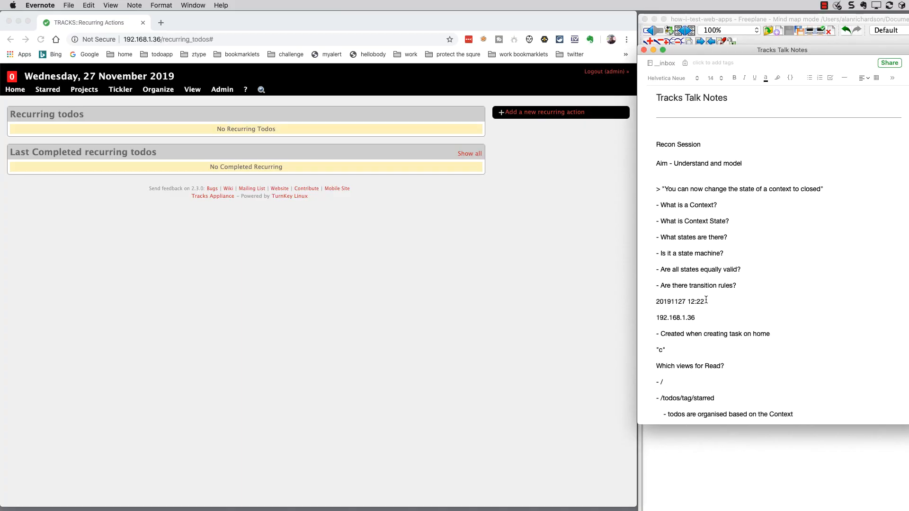
{"action": "scroll", "coordinate": [737, 303], "scroll_direction": "down", "scroll_amount": 3}
{"action": "scroll", "coordinate": [739, 295], "scroll_direction": "down", "scroll_amount": 15}
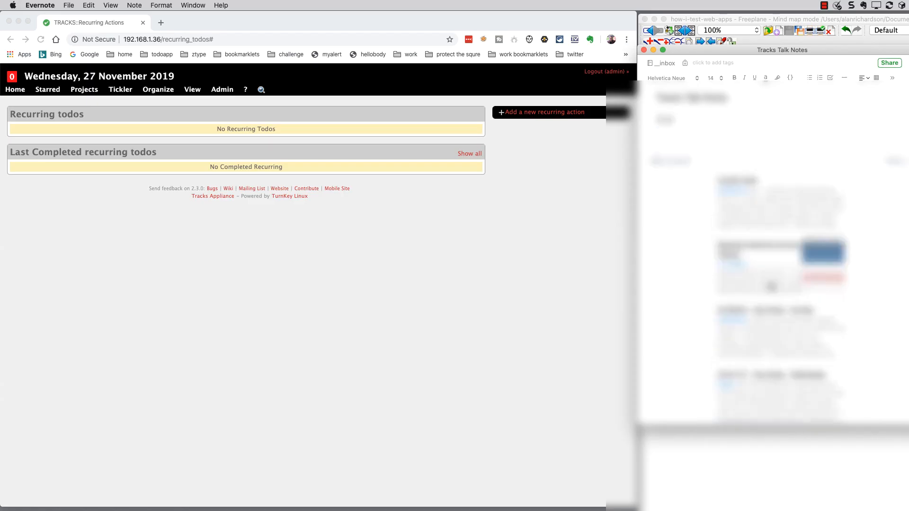
Step: Look back through the Evernote session notes to the state transition checks, highlighting the 12:59 timestamp on the way
{"action": "scroll", "coordinate": [756, 267], "scroll_direction": "up", "scroll_amount": 5}
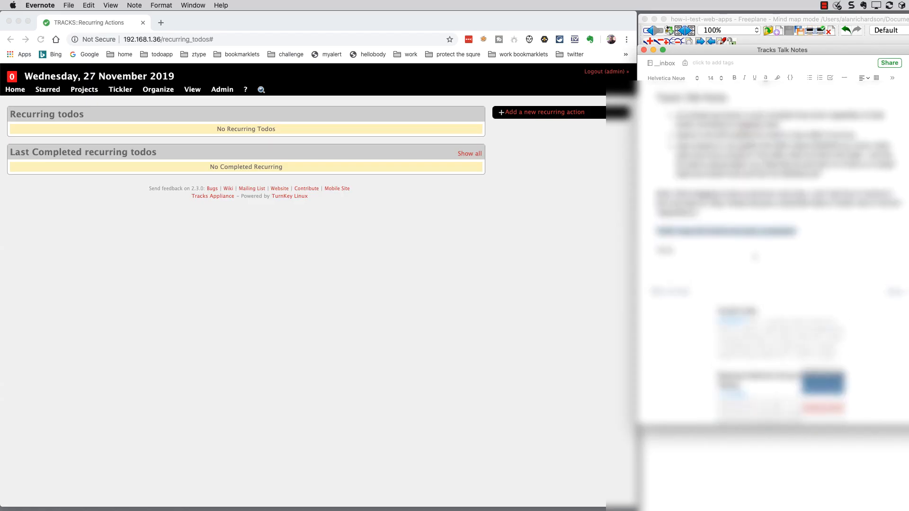
{"action": "scroll", "coordinate": [706, 239], "scroll_direction": "up", "scroll_amount": 6}
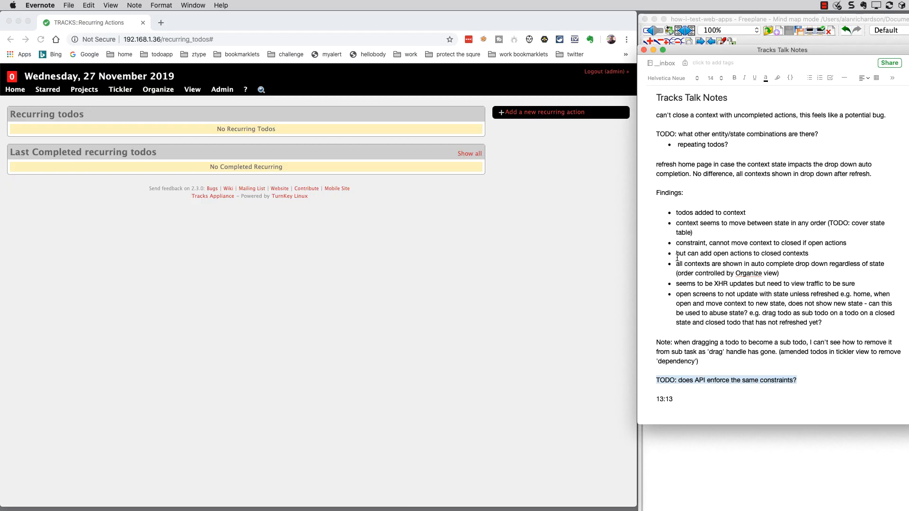
{"action": "scroll", "coordinate": [722, 173], "scroll_direction": "up", "scroll_amount": 10}
{"action": "scroll", "coordinate": [723, 172], "scroll_direction": "up", "scroll_amount": 1}
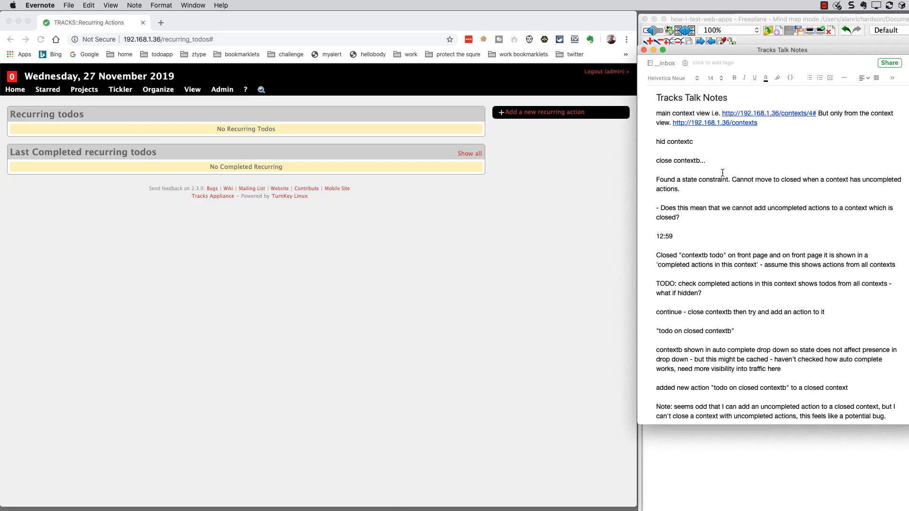
{"action": "left_click_drag", "start_coordinate": [695, 237], "coordinate": [656, 236]}
{"action": "scroll", "coordinate": [722, 228], "scroll_direction": "up", "scroll_amount": 5}
{"action": "scroll", "coordinate": [721, 222], "scroll_direction": "up", "scroll_amount": 5}
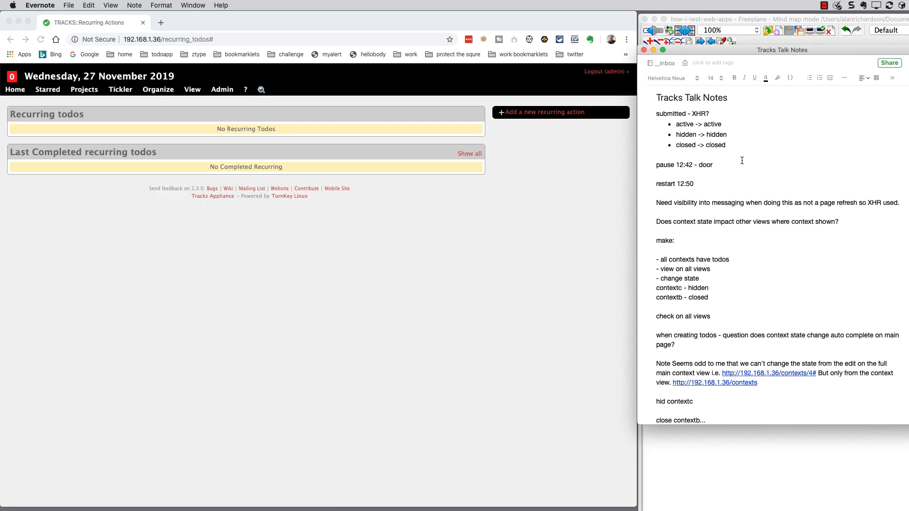
Step: Read the notes from the context view checks down to the end and highlight the Findings list
{"action": "scroll", "coordinate": [724, 175], "scroll_direction": "down", "scroll_amount": 1}
{"action": "scroll", "coordinate": [724, 175], "scroll_direction": "down", "scroll_amount": 4}
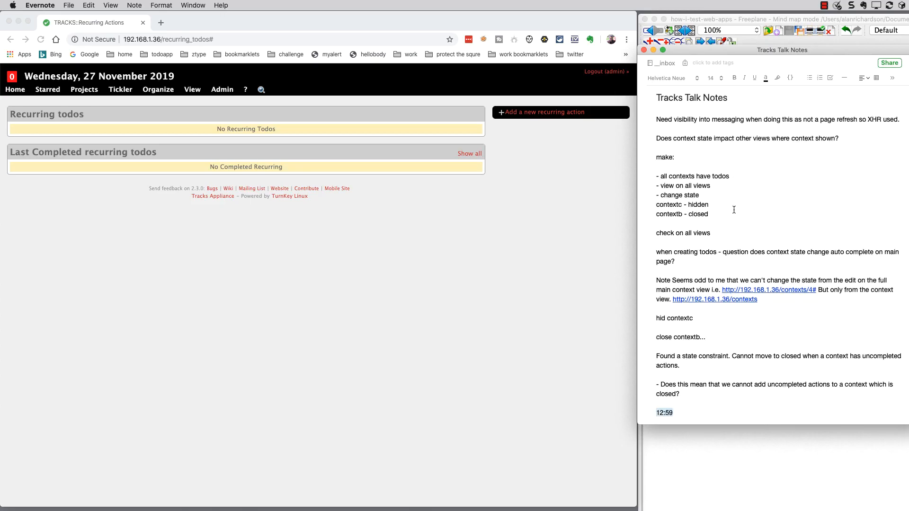
{"action": "scroll", "coordinate": [725, 369], "scroll_direction": "down", "scroll_amount": 2}
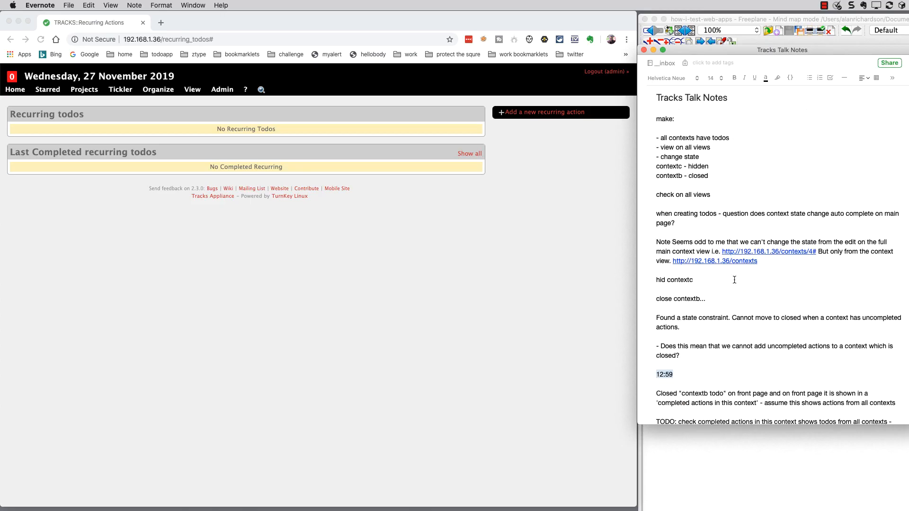
{"action": "scroll", "coordinate": [735, 291], "scroll_direction": "down", "scroll_amount": 1}
{"action": "scroll", "coordinate": [757, 246], "scroll_direction": "down", "scroll_amount": 5}
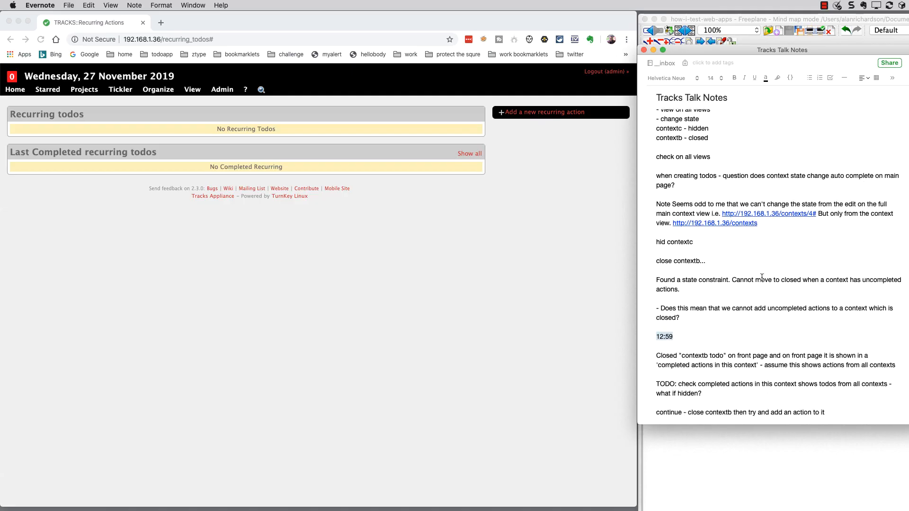
{"action": "scroll", "coordinate": [766, 275], "scroll_direction": "down", "scroll_amount": 3}
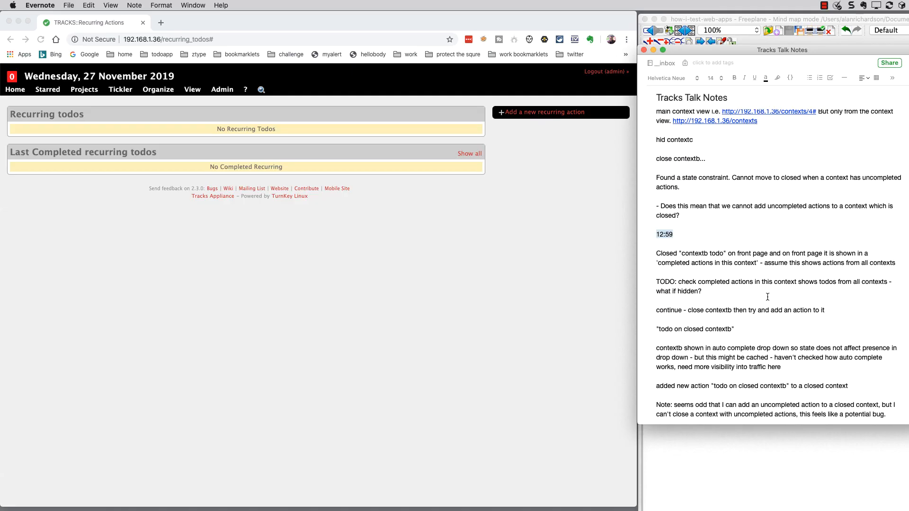
{"action": "scroll", "coordinate": [760, 285], "scroll_direction": "down", "scroll_amount": 10}
{"action": "scroll", "coordinate": [760, 285], "scroll_direction": "down", "scroll_amount": 7}
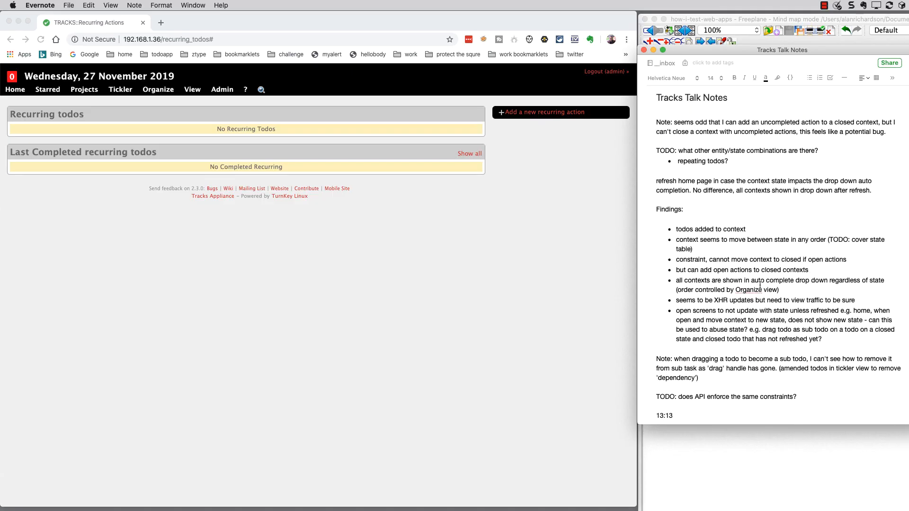
{"action": "left_click_drag", "start_coordinate": [824, 334], "coordinate": [625, 210]}
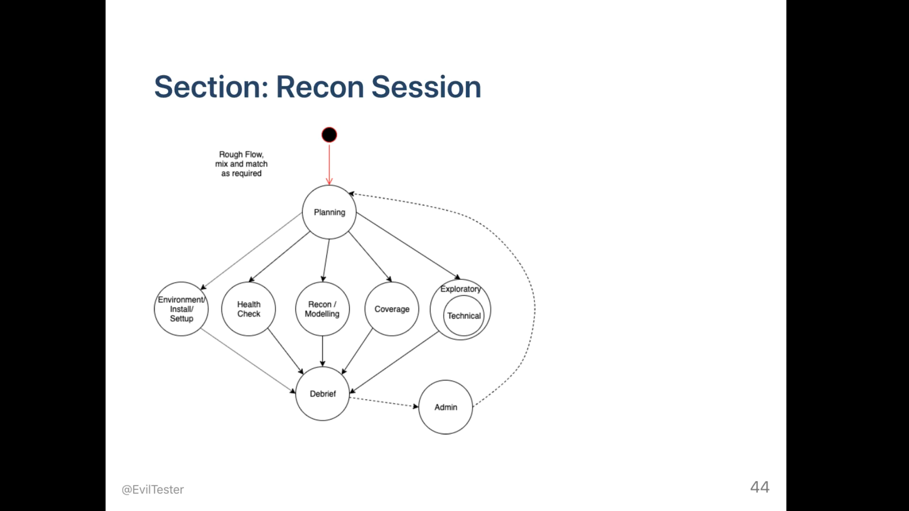
{"action": "key", "text": "Right"}
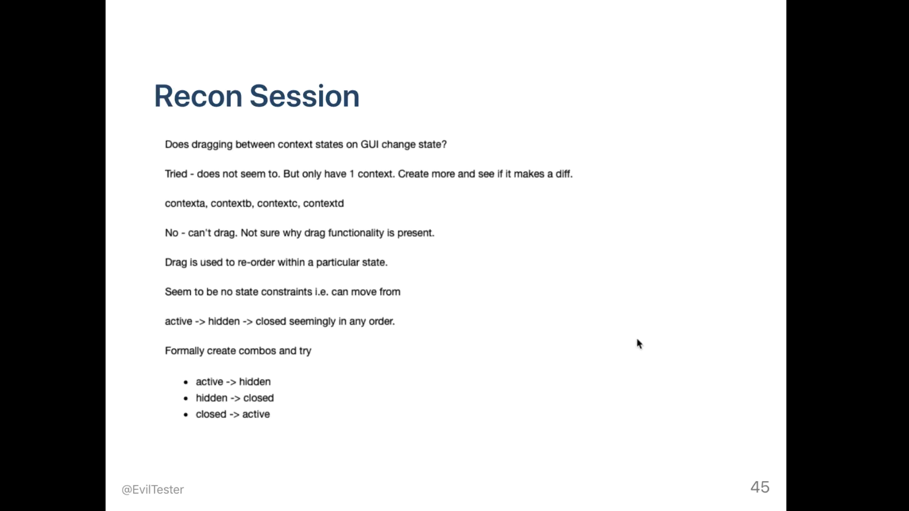
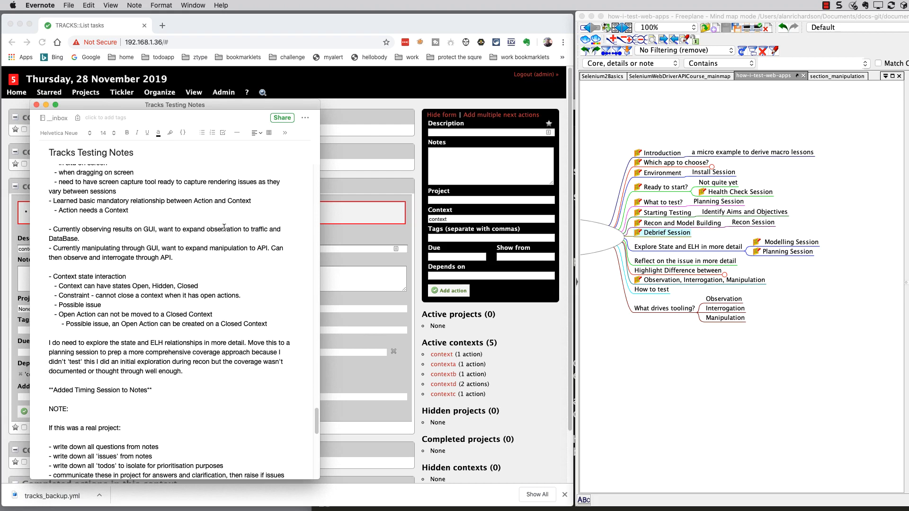
Step: Look back over the Tracks Testing Notes from the debrief summary through the recon notes to the planning session
{"action": "scroll", "coordinate": [224, 229], "scroll_direction": "up", "scroll_amount": 10}
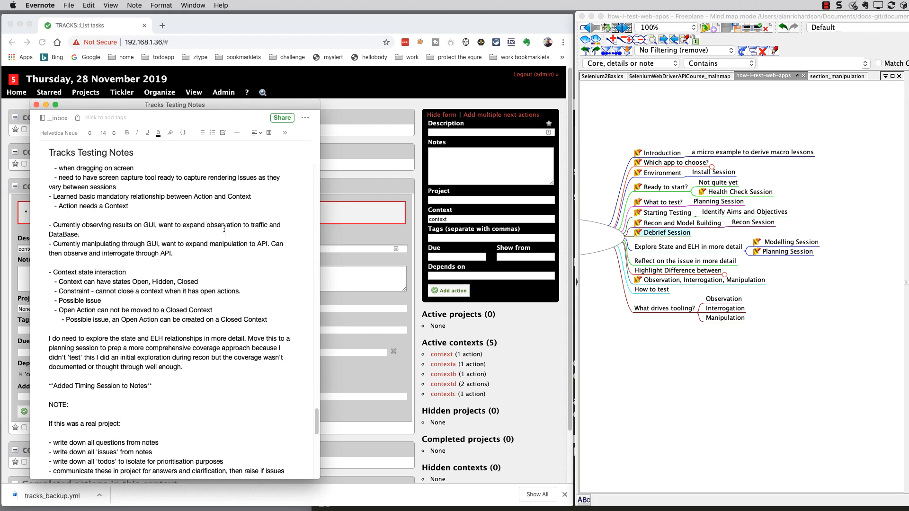
{"action": "scroll", "coordinate": [224, 227], "scroll_direction": "up", "scroll_amount": 8}
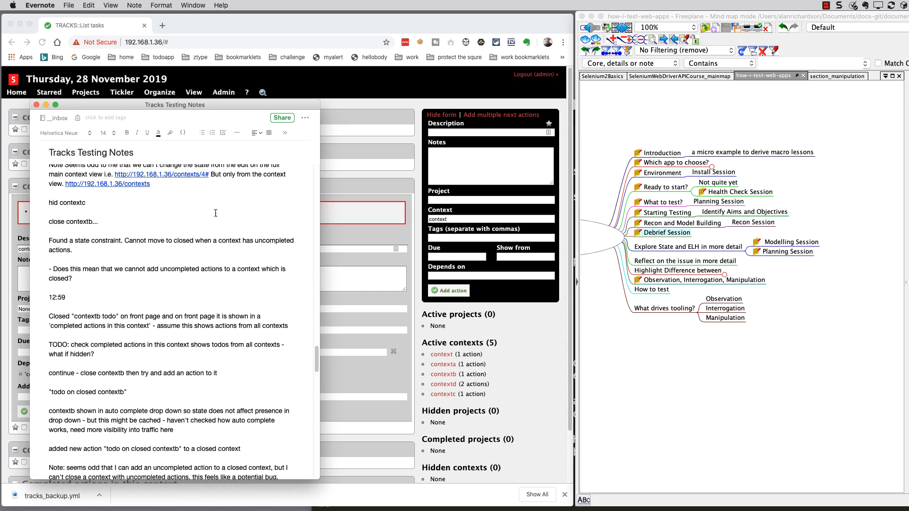
{"action": "scroll", "coordinate": [216, 212], "scroll_direction": "up", "scroll_amount": 10}
{"action": "scroll", "coordinate": [215, 212], "scroll_direction": "up", "scroll_amount": 15}
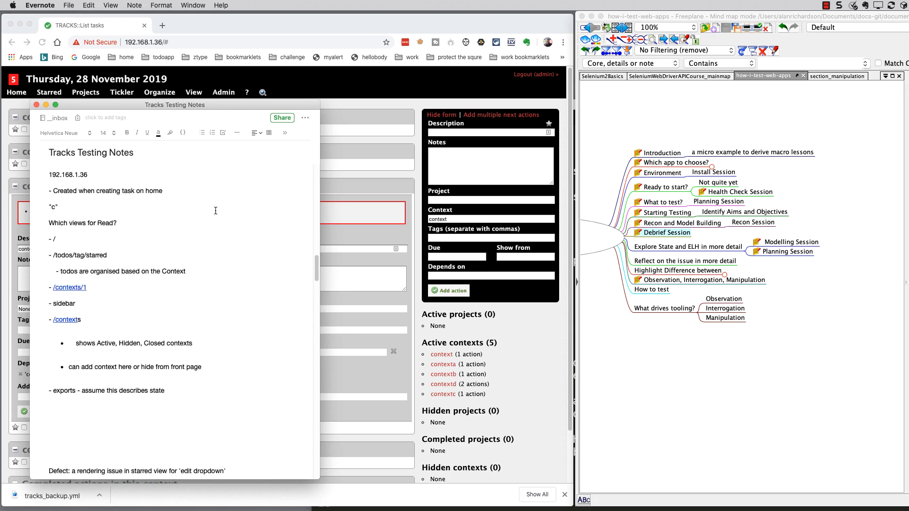
{"action": "scroll", "coordinate": [216, 209], "scroll_direction": "up", "scroll_amount": 10}
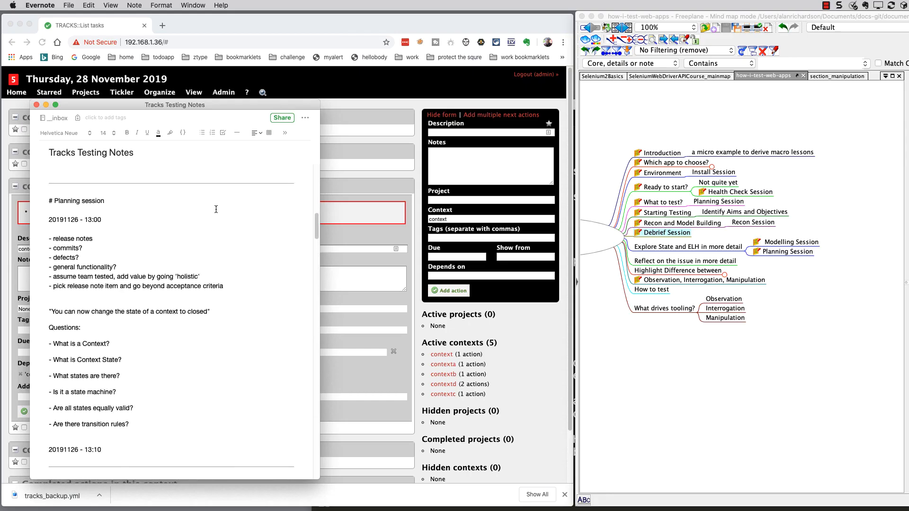
Step: Switch to the Debrief Session file in Sublime Text, reposition its window, and highlight the word Aim and the 10:40 start time
{"action": "key", "text": "super+Tab"}
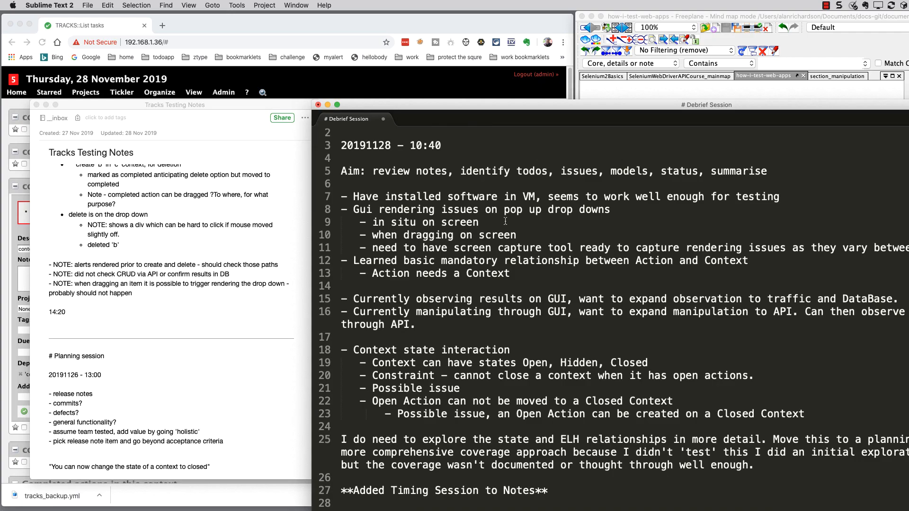
{"action": "scroll", "coordinate": [505, 221], "scroll_direction": "up", "scroll_amount": 1}
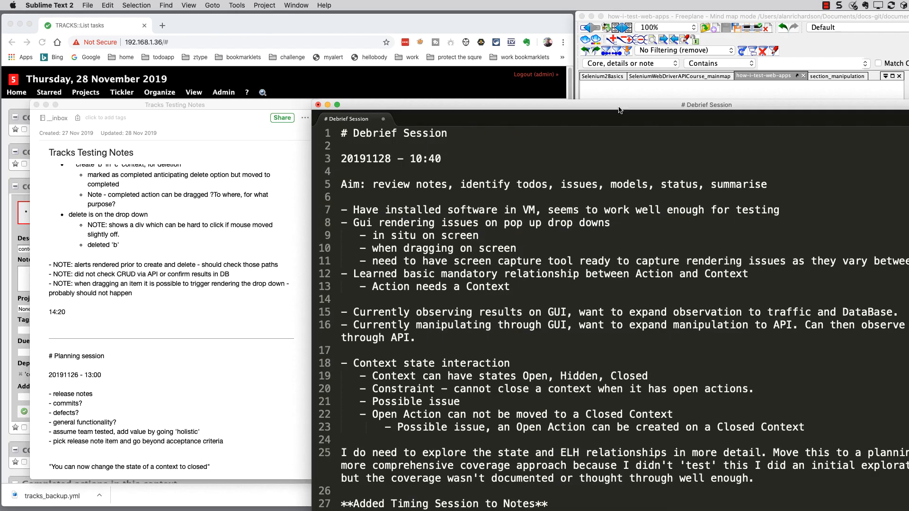
{"action": "left_click_drag", "start_coordinate": [621, 108], "coordinate": [545, 83]}
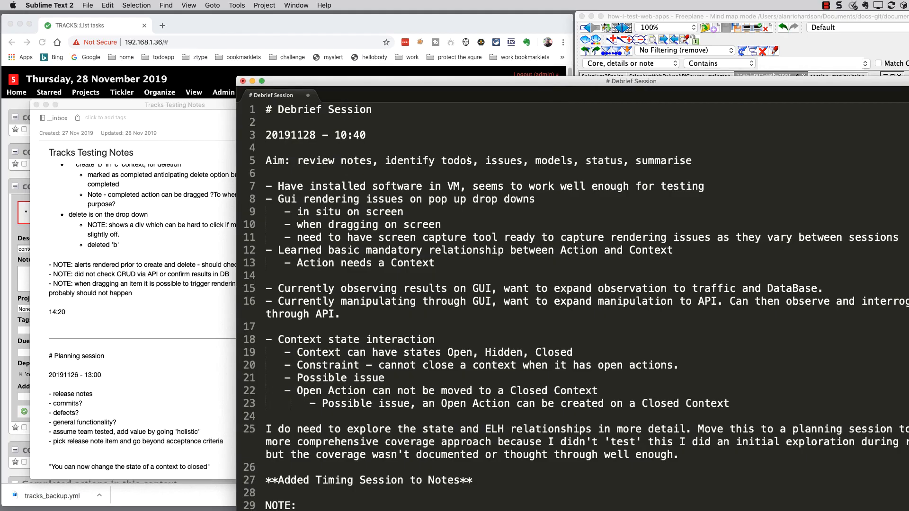
{"action": "double_click", "coordinate": [284, 162]}
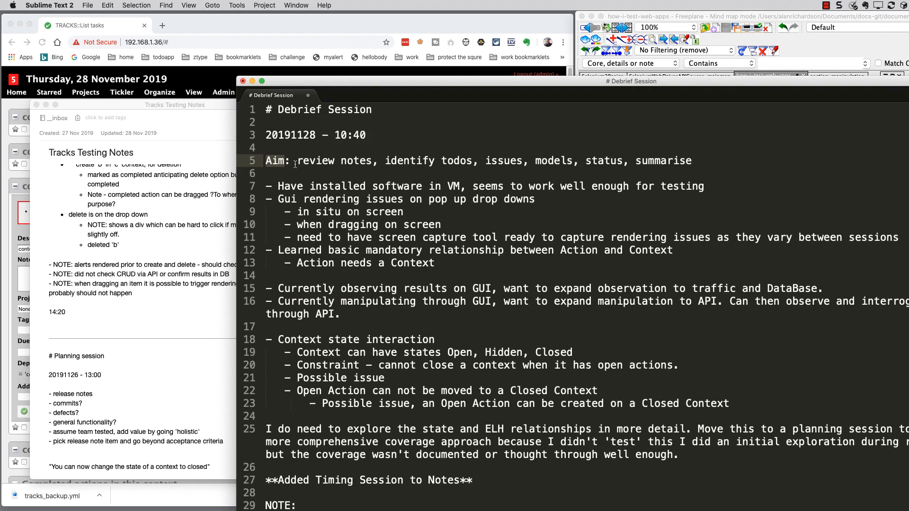
{"action": "left_click", "coordinate": [278, 161]}
{"action": "left_click_drag", "start_coordinate": [366, 135], "coordinate": [335, 138]}
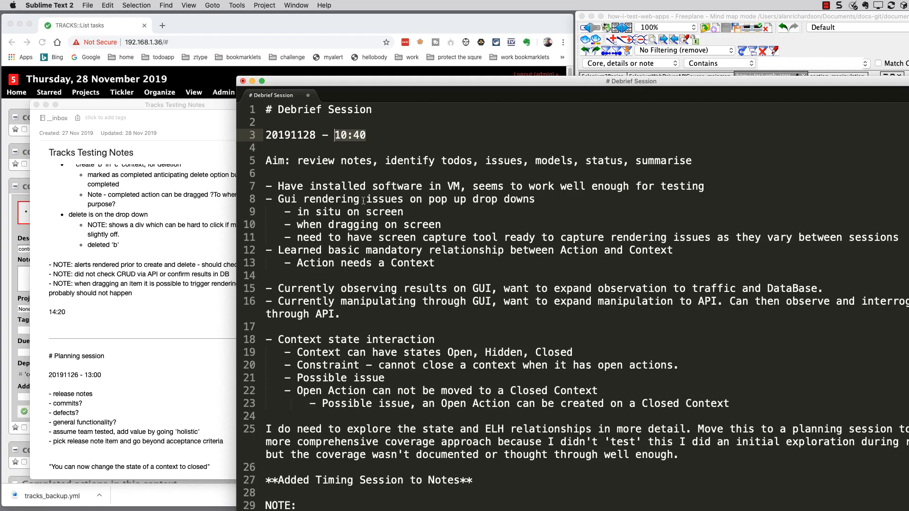
Step: Examine the debrief summary points and move the file's window so that their full lines fit on screen
{"action": "scroll", "coordinate": [399, 258], "scroll_direction": "down", "scroll_amount": 1}
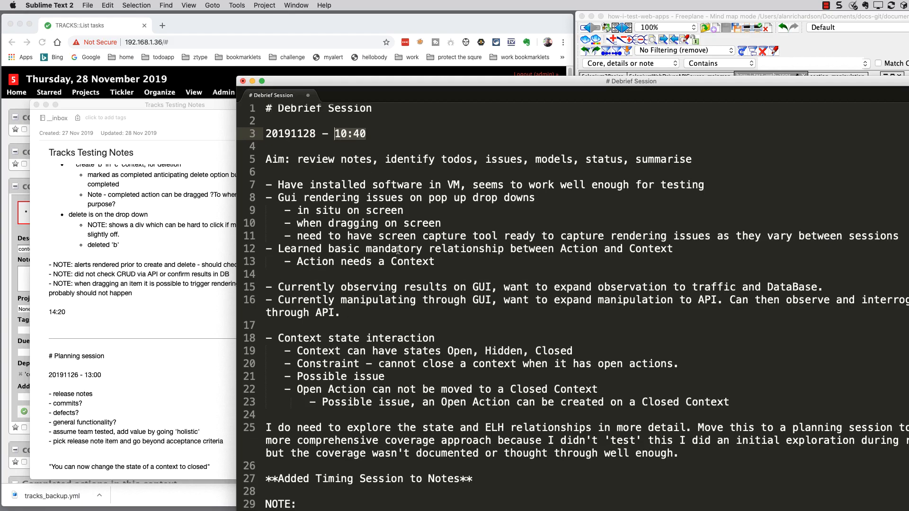
{"action": "scroll", "coordinate": [403, 287], "scroll_direction": "down", "scroll_amount": 2}
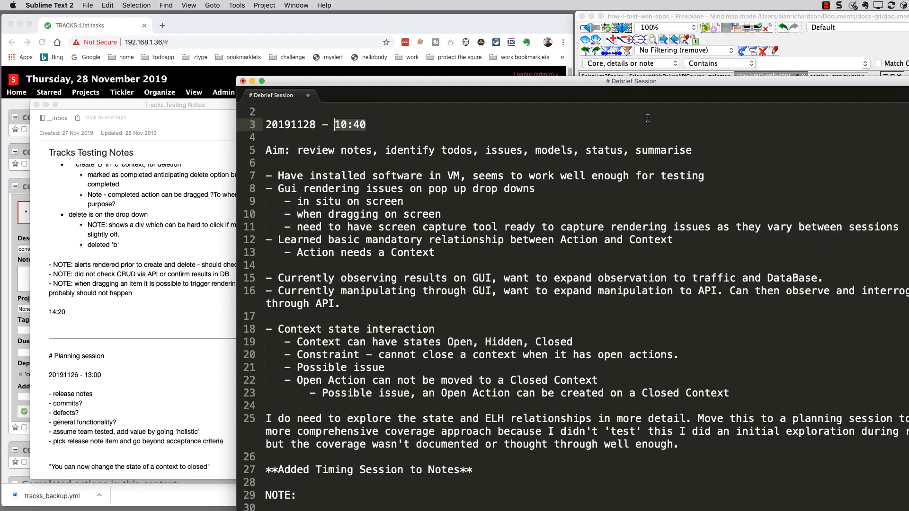
{"action": "left_click_drag", "start_coordinate": [625, 83], "coordinate": [543, 55]}
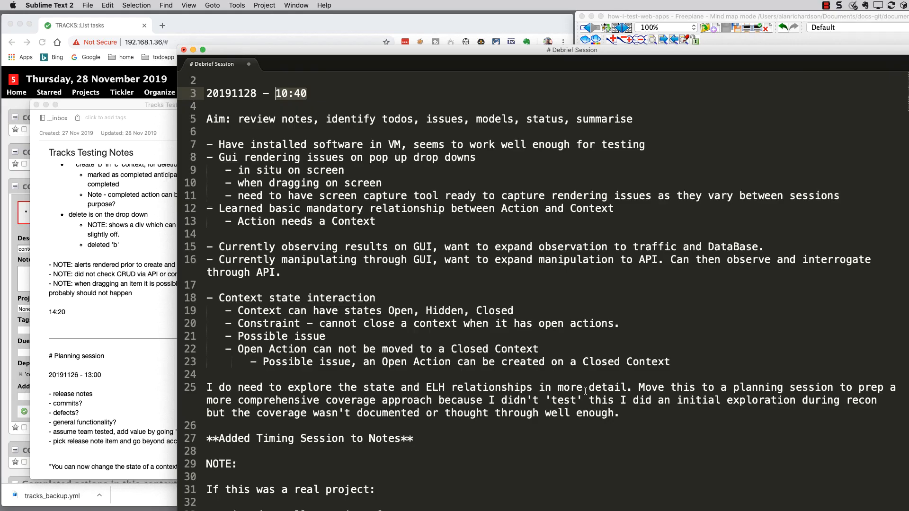
Step: Switch to the Evernote note and review the install, health check and planning sessions down to the Recon Session aim
{"action": "left_click", "coordinate": [124, 319]}
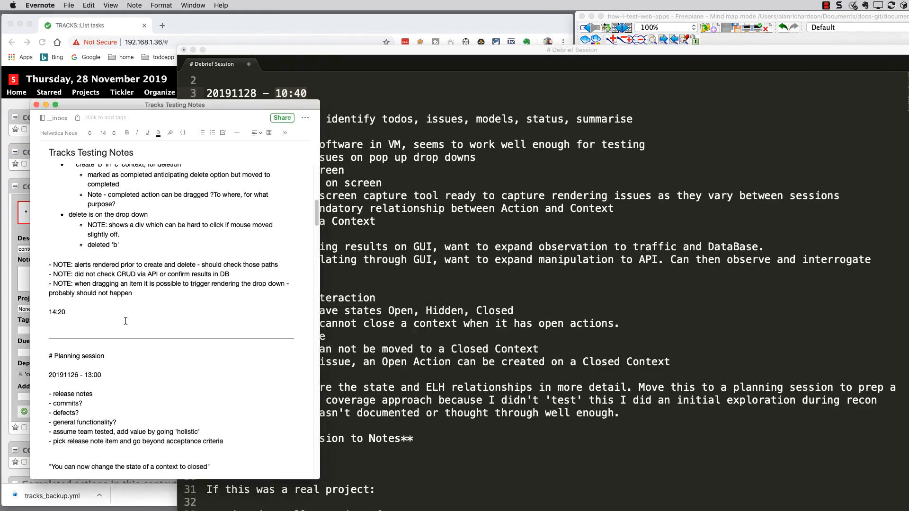
{"action": "scroll", "coordinate": [156, 334], "scroll_direction": "up", "scroll_amount": 10}
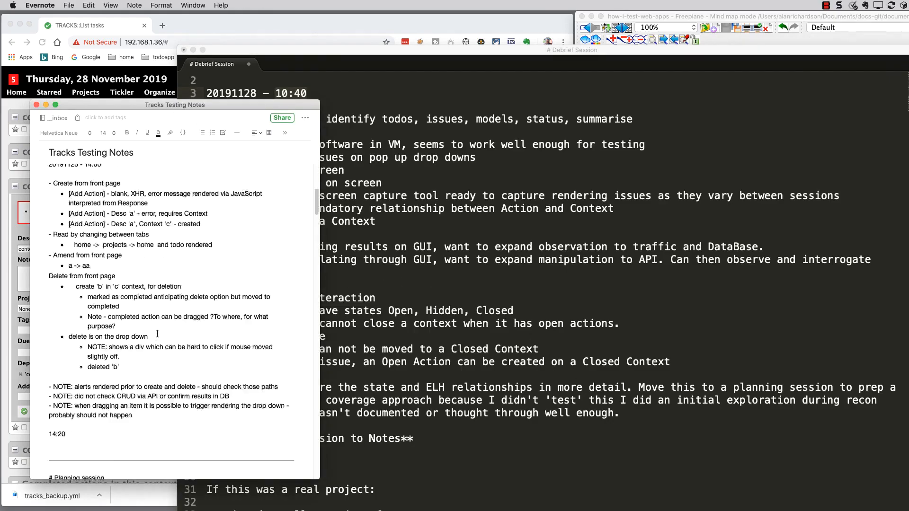
{"action": "scroll", "coordinate": [157, 334], "scroll_direction": "down", "scroll_amount": 10}
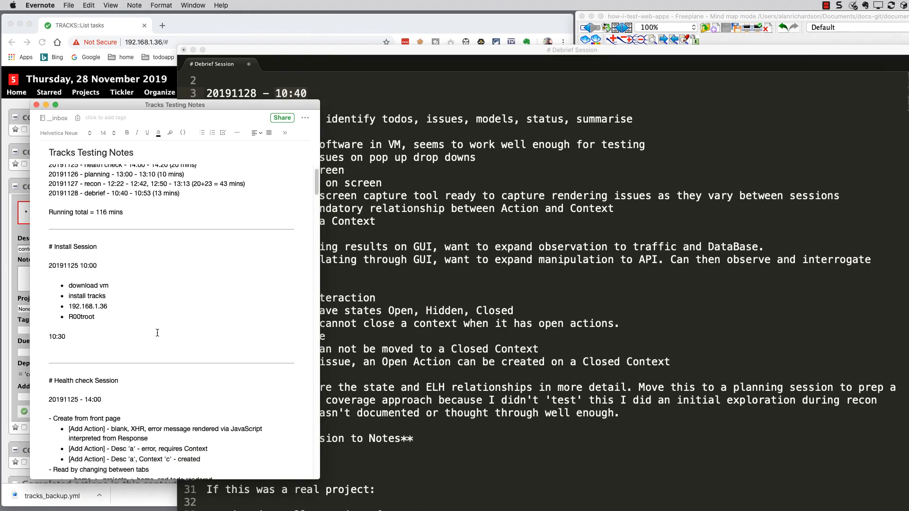
{"action": "scroll", "coordinate": [159, 328], "scroll_direction": "down", "scroll_amount": 1}
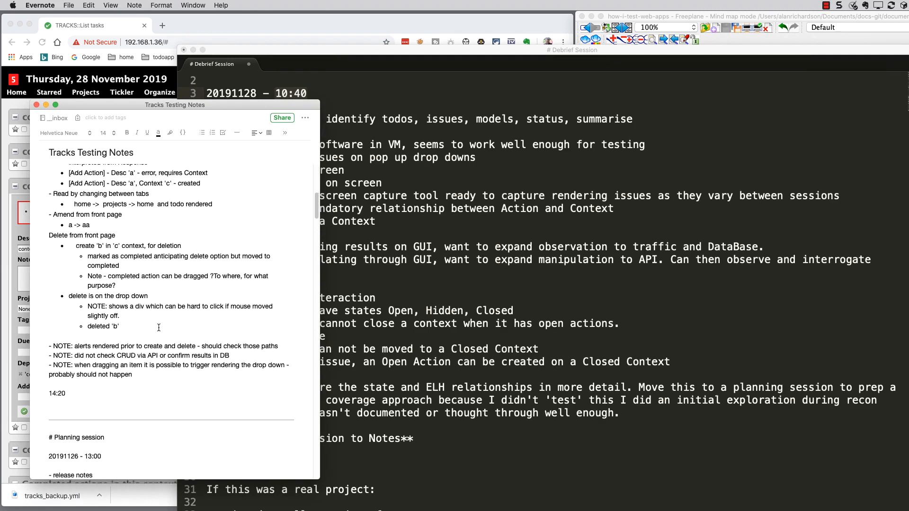
{"action": "scroll", "coordinate": [159, 328], "scroll_direction": "down", "scroll_amount": 5}
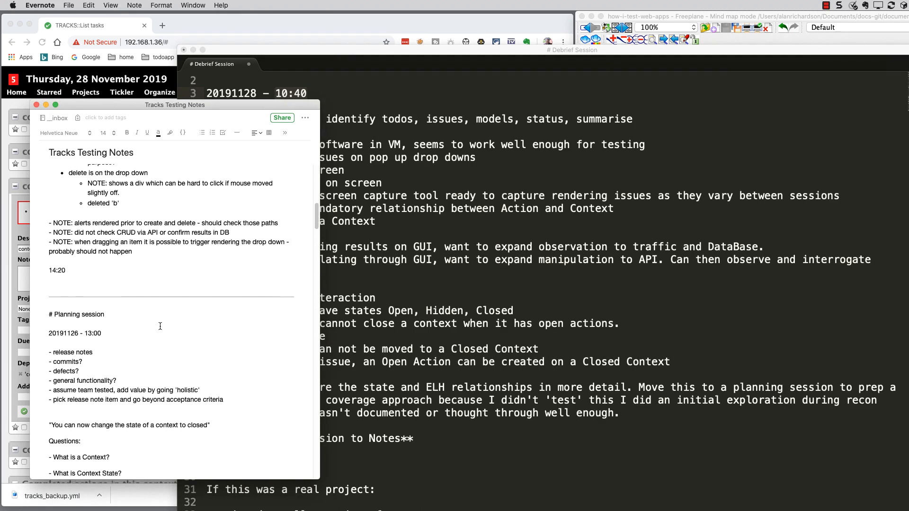
{"action": "scroll", "coordinate": [160, 326], "scroll_direction": "down", "scroll_amount": 7}
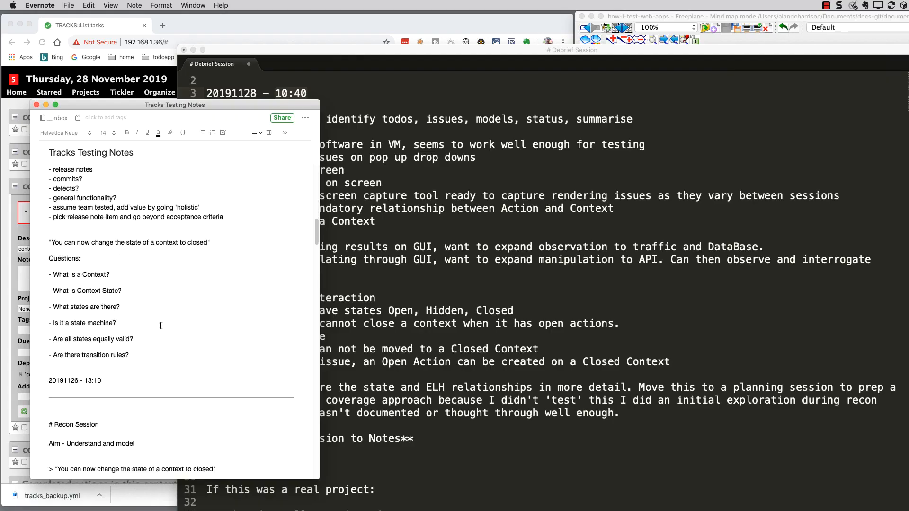
{"action": "scroll", "coordinate": [161, 326], "scroll_direction": "down", "scroll_amount": 2}
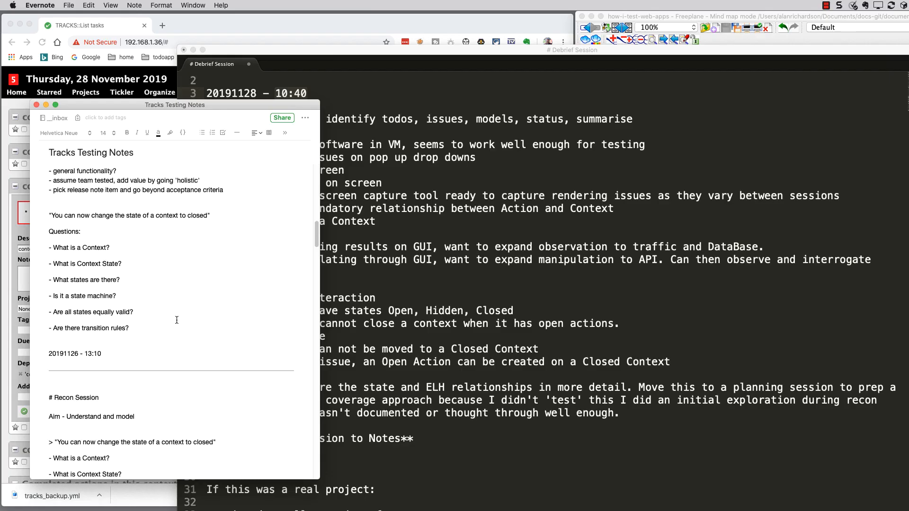
{"action": "scroll", "coordinate": [178, 321], "scroll_direction": "down", "scroll_amount": 1}
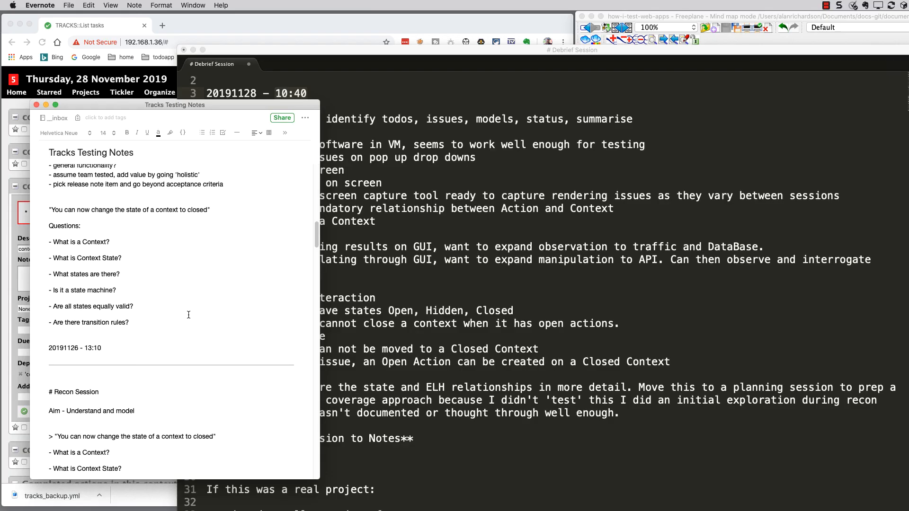
Step: Look back over the note from Time Tracking through the planning session to the start of the Recon Session, then compare with the Debrief Session file
{"action": "scroll", "coordinate": [189, 313], "scroll_direction": "up", "scroll_amount": 10}
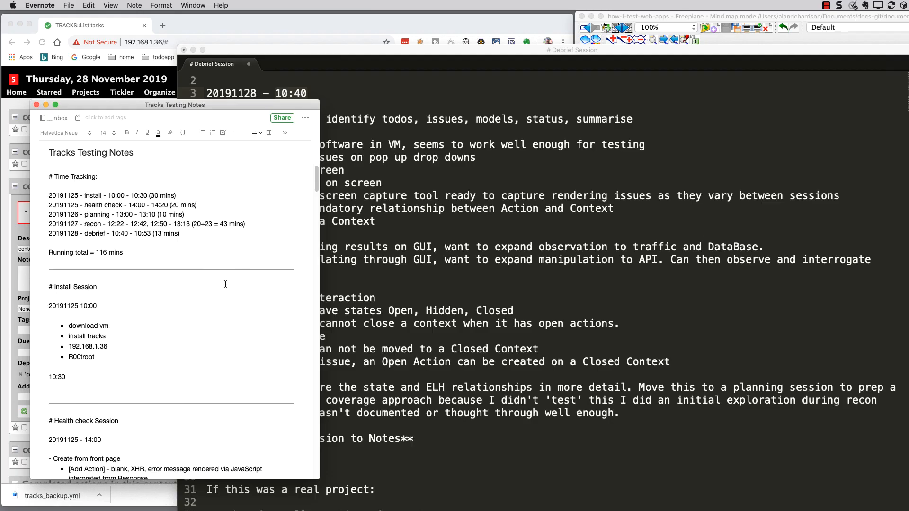
{"action": "scroll", "coordinate": [236, 341], "scroll_direction": "down", "scroll_amount": 5}
{"action": "scroll", "coordinate": [234, 337], "scroll_direction": "down", "scroll_amount": 15}
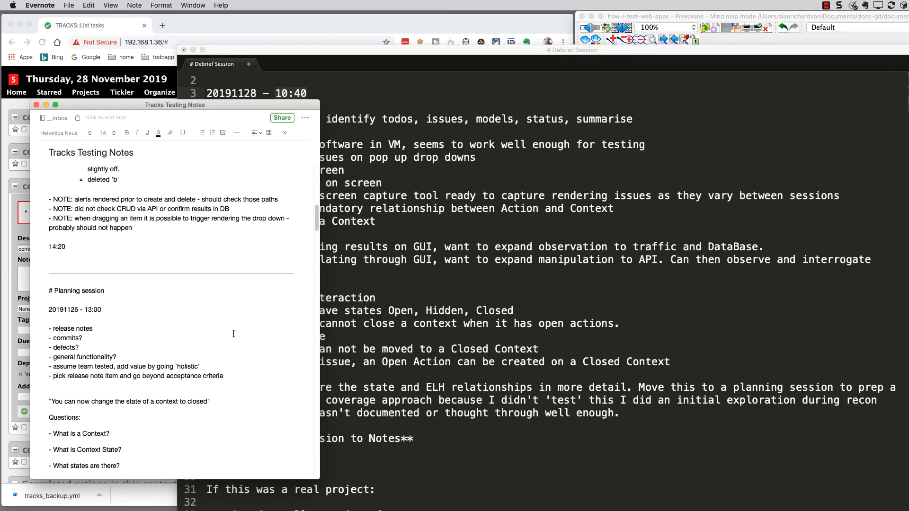
{"action": "scroll", "coordinate": [232, 324], "scroll_direction": "down", "scroll_amount": 8}
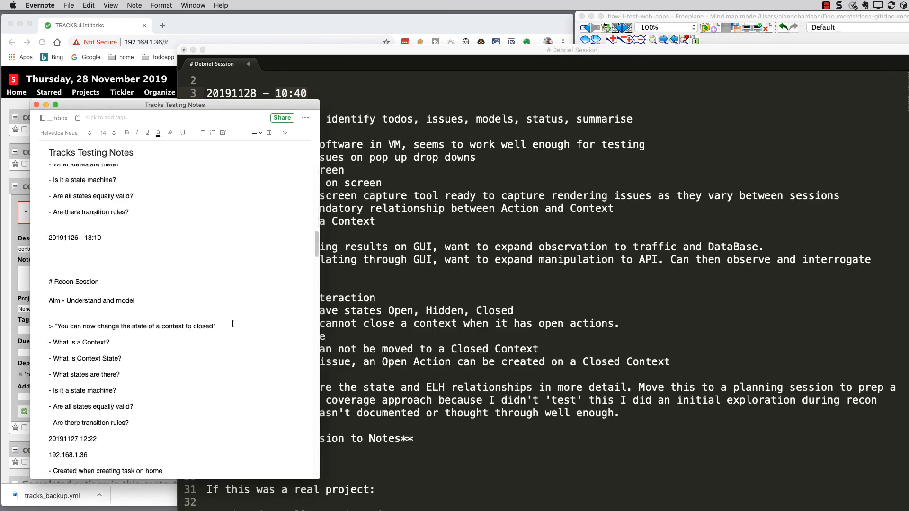
{"action": "left_click", "coordinate": [474, 246]}
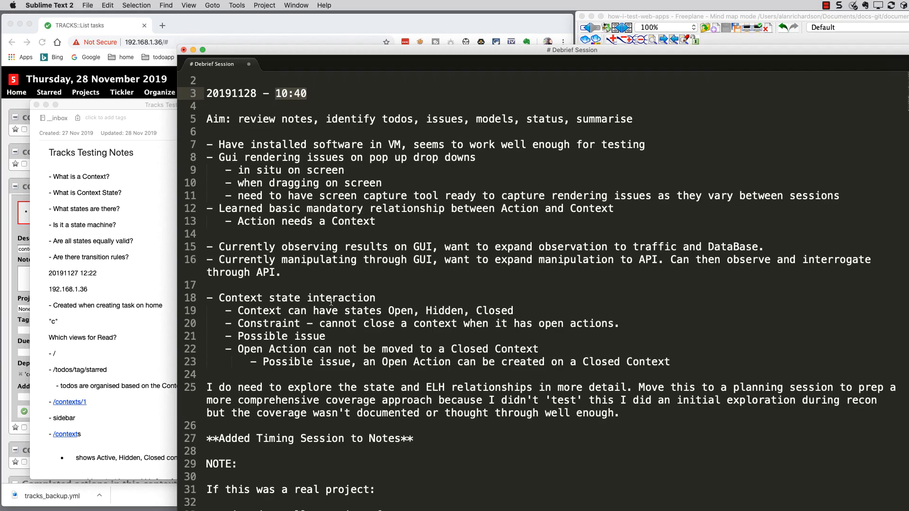
Step: Return to the Evernote note and review the recon notes from the context views through the Findings list to the Debrief Session heading
{"action": "left_click", "coordinate": [110, 263]}
{"action": "scroll", "coordinate": [150, 293], "scroll_direction": "down", "scroll_amount": 10}
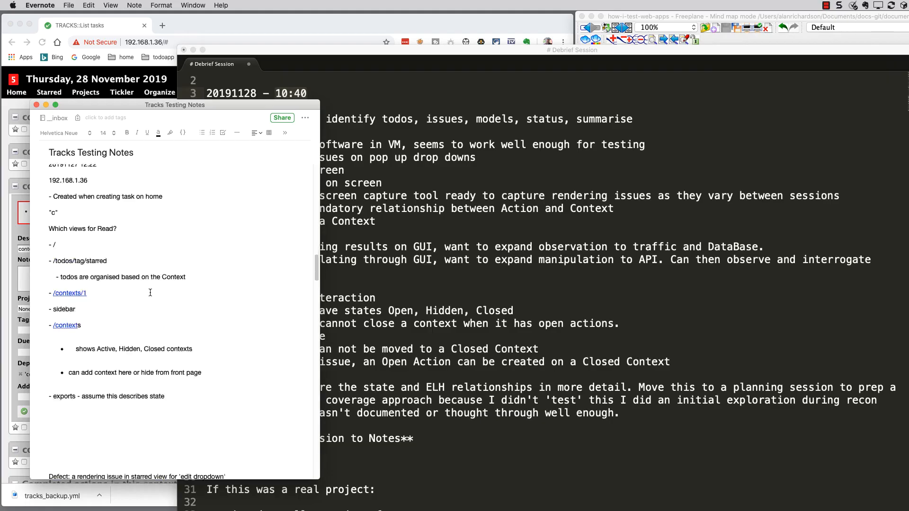
{"action": "scroll", "coordinate": [151, 292], "scroll_direction": "down", "scroll_amount": 20}
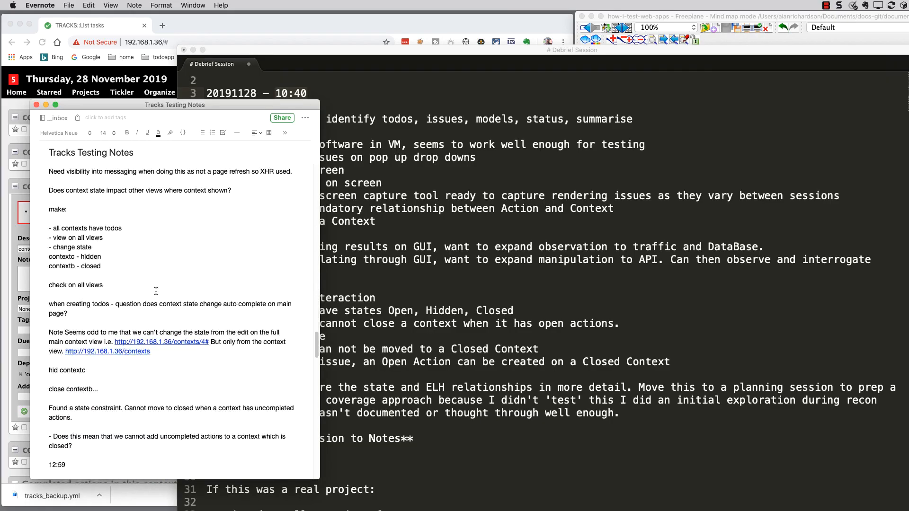
{"action": "scroll", "coordinate": [156, 292], "scroll_direction": "down", "scroll_amount": 6}
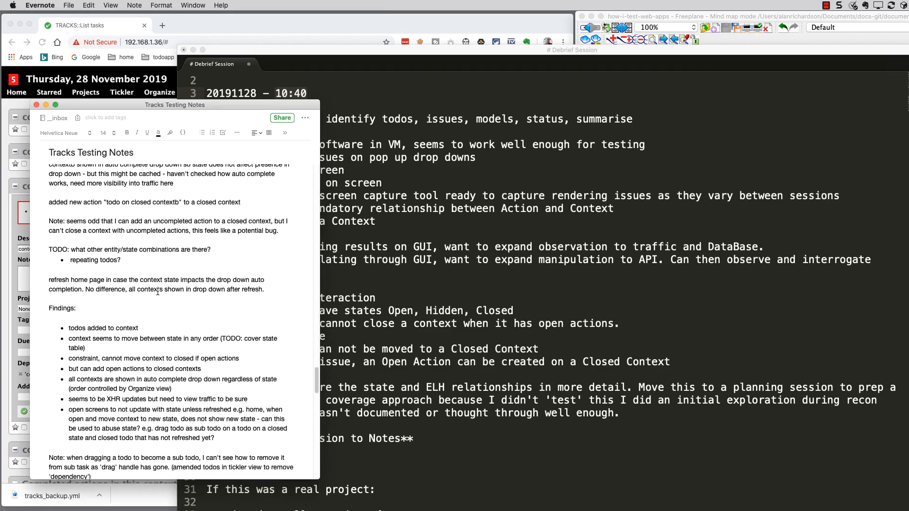
{"action": "scroll", "coordinate": [158, 292], "scroll_direction": "down", "scroll_amount": 5}
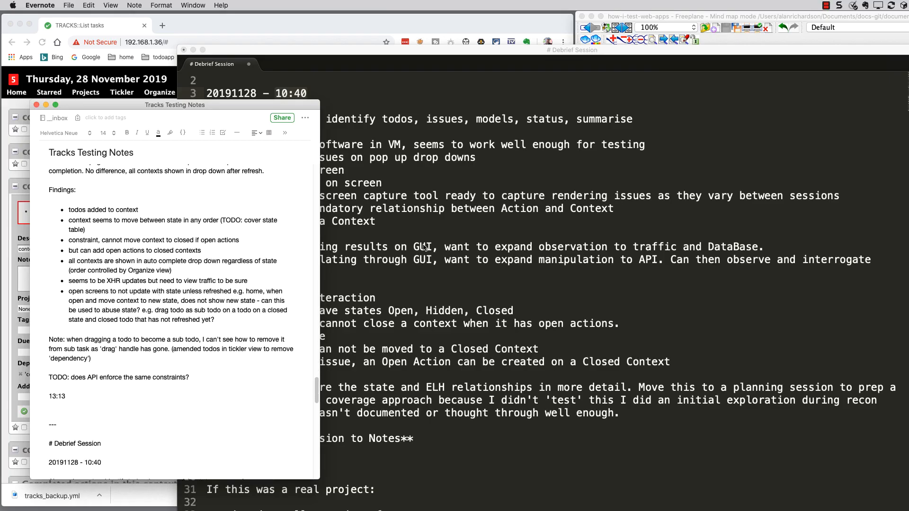
Step: Switch to the Debrief Session file in Sublime Text, move its window to the top of the screen, and shrink it to fit
{"action": "left_click", "coordinate": [391, 234]}
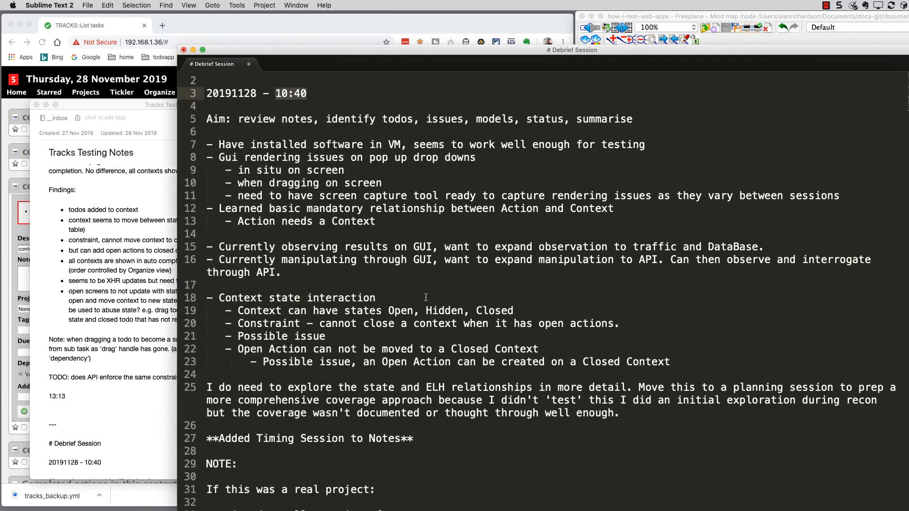
{"action": "scroll", "coordinate": [422, 288], "scroll_direction": "down", "scroll_amount": 2}
{"action": "left_click_drag", "start_coordinate": [472, 51], "coordinate": [458, 1]}
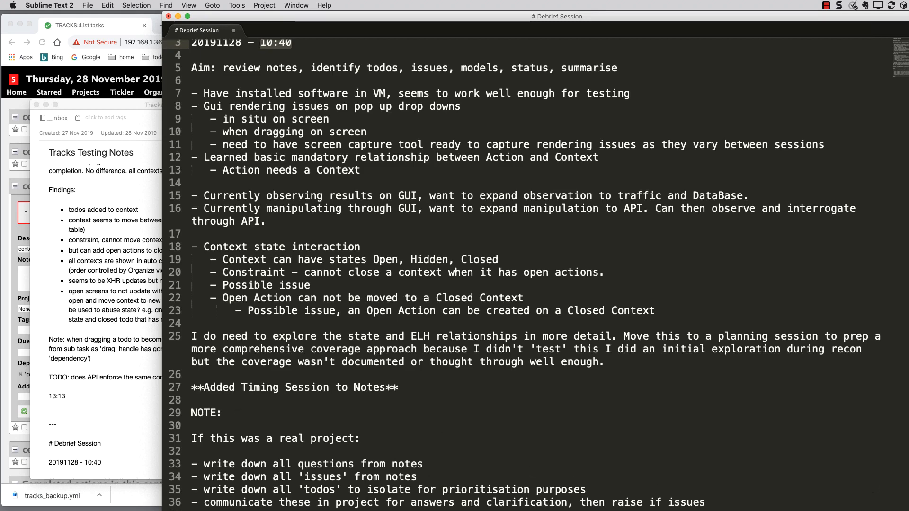
{"action": "left_click_drag", "start_coordinate": [908, 510], "coordinate": [847, 478]}
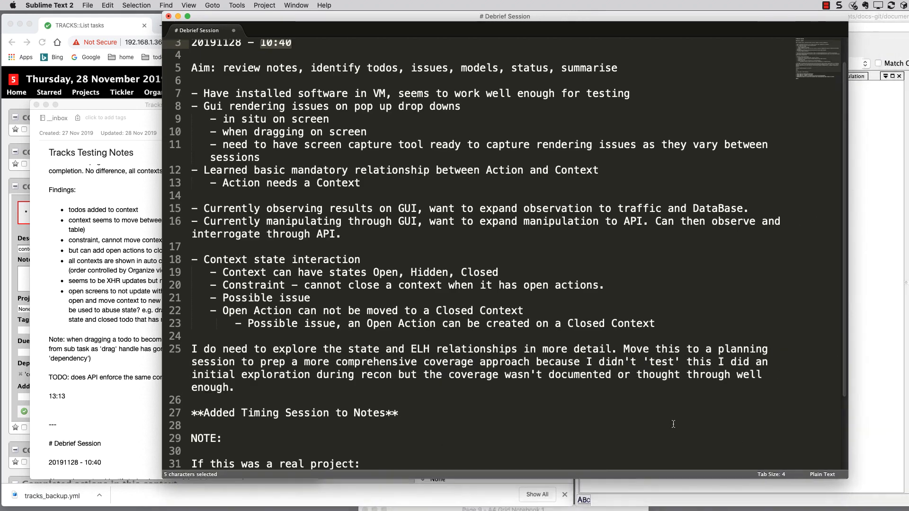
Step: Review the debrief notes down to the 10:53 end time and highlight the paragraph about exploring state and ELH relationships in more detail
{"action": "scroll", "coordinate": [646, 414], "scroll_direction": "up", "scroll_amount": 2}
{"action": "scroll", "coordinate": [611, 402], "scroll_direction": "down", "scroll_amount": 5}
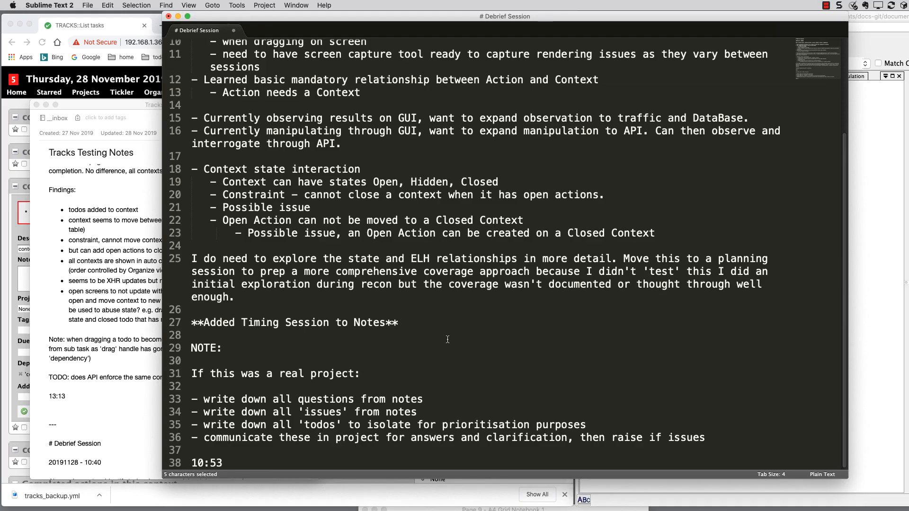
{"action": "left_click_drag", "start_coordinate": [283, 300], "coordinate": [190, 258]}
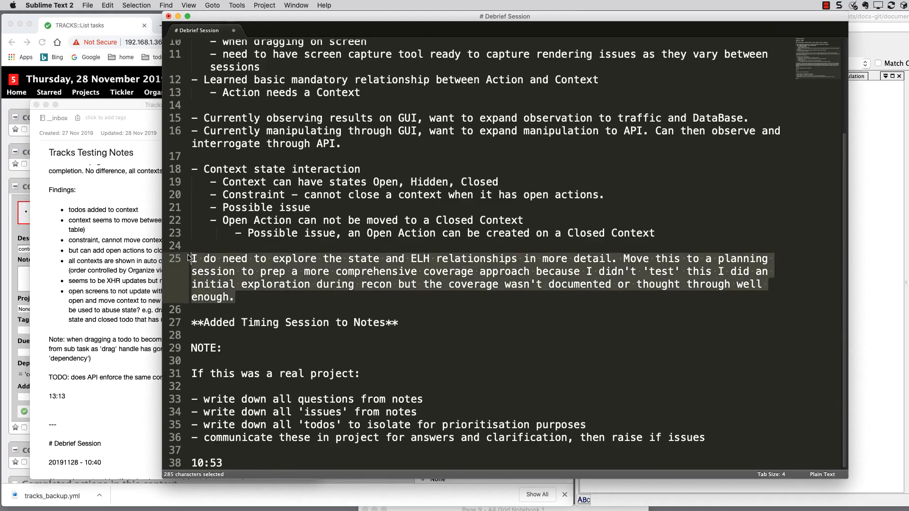
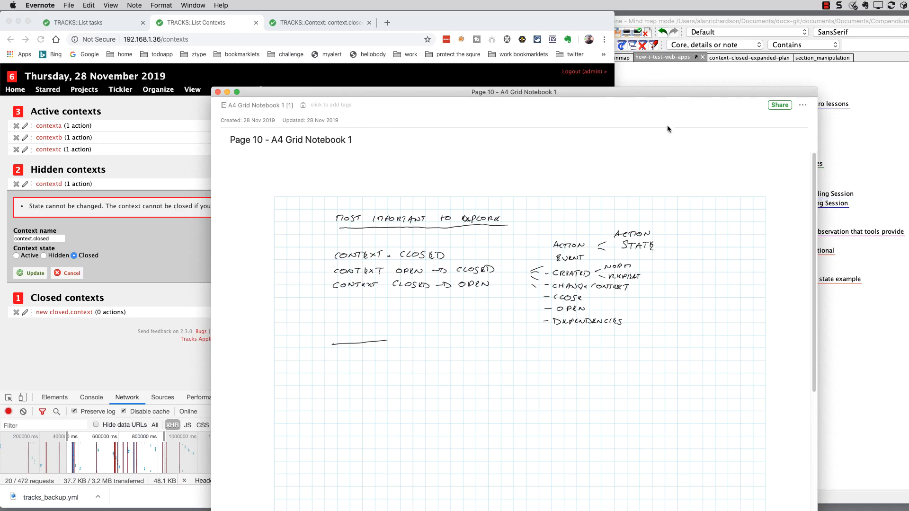
Step: Open the context-closed-expanded-plan mind map in Freeplane and arrange it beside the handwritten Page 10 notebook sketch
{"action": "left_click", "coordinate": [735, 58]}
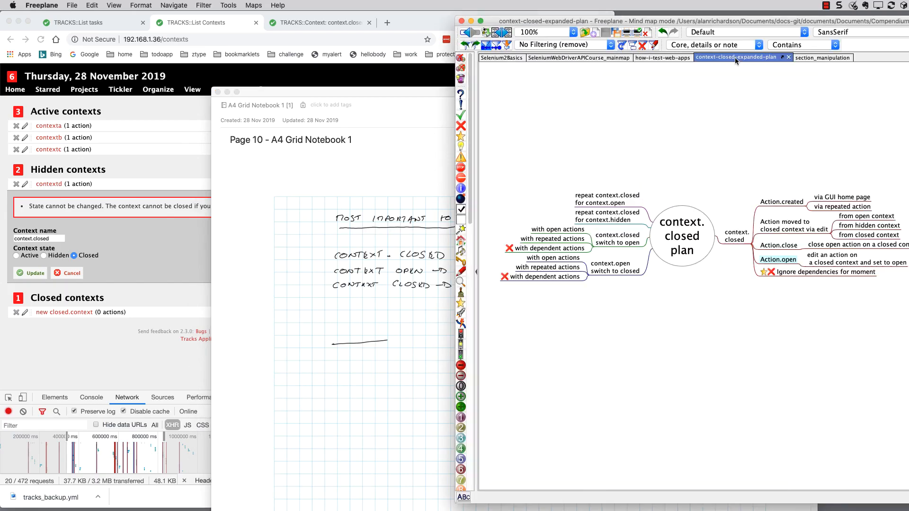
{"action": "left_click_drag", "start_coordinate": [851, 23], "coordinate": [811, 25]}
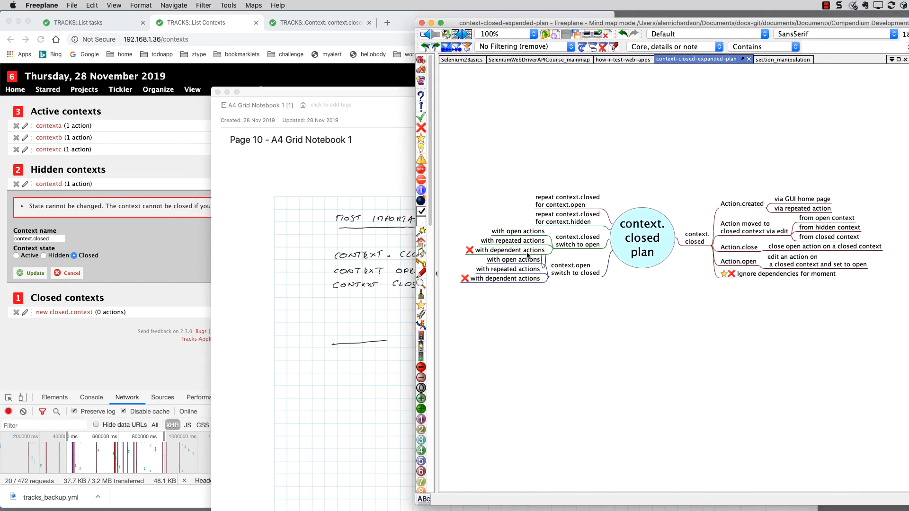
{"action": "left_click", "coordinate": [365, 151]}
{"action": "left_click_drag", "start_coordinate": [445, 93], "coordinate": [136, 94]}
{"action": "left_click", "coordinate": [596, 118]}
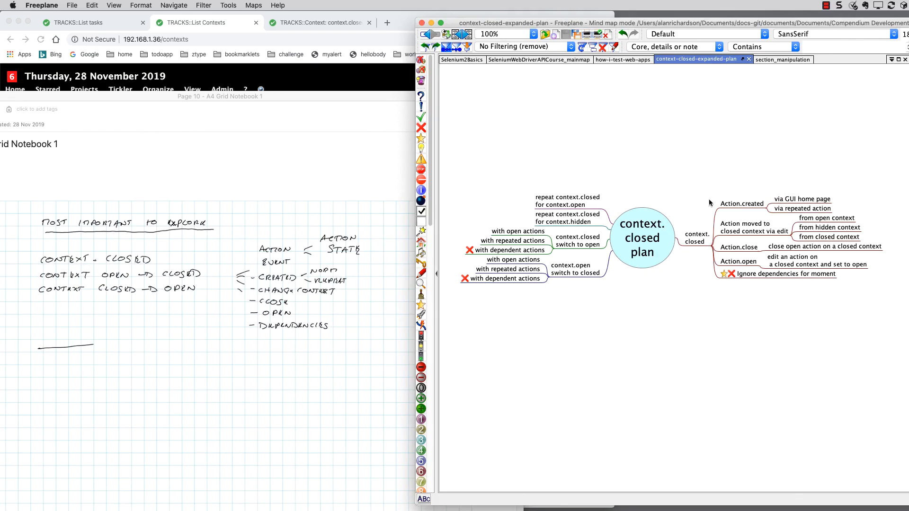
Step: Point out the Action.created node with its GUI home page and repeated action children, and the node for actions moved via edit
{"action": "left_click", "coordinate": [753, 203]}
{"action": "left_click", "coordinate": [797, 200]}
{"action": "left_click", "coordinate": [790, 209]}
{"action": "left_click", "coordinate": [758, 228]}
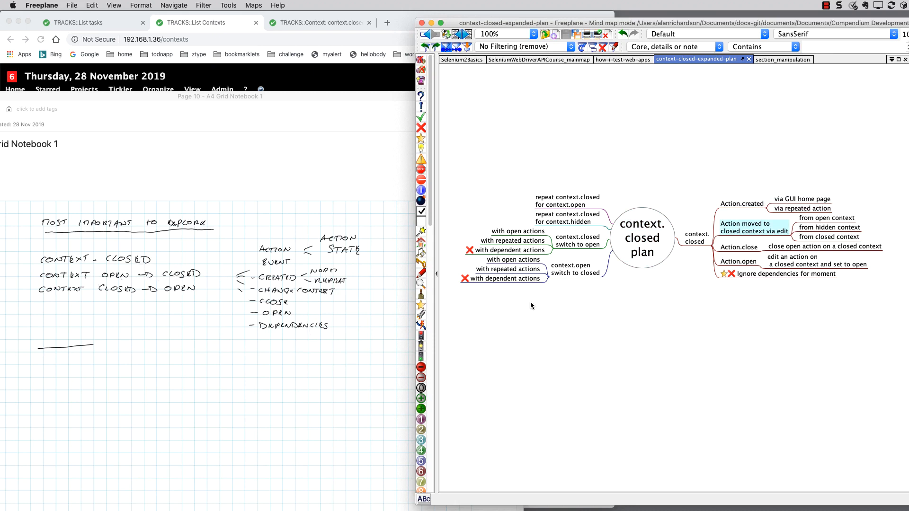
Step: Fold and unfold the context.closed switch to open and context.open switch to closed branches to examine their planned conditions
{"action": "left_click", "coordinate": [573, 246]}
{"action": "left_click", "coordinate": [573, 244]}
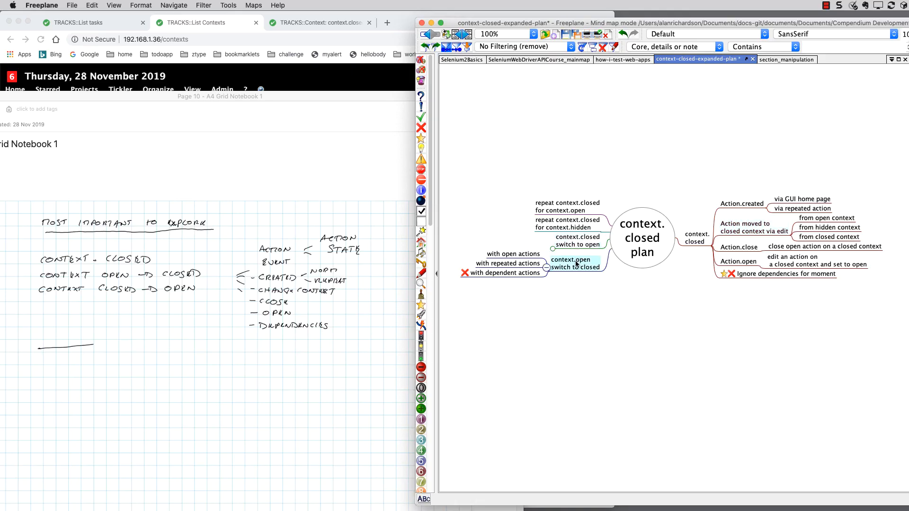
{"action": "left_click", "coordinate": [576, 263]}
{"action": "left_click", "coordinate": [561, 250]}
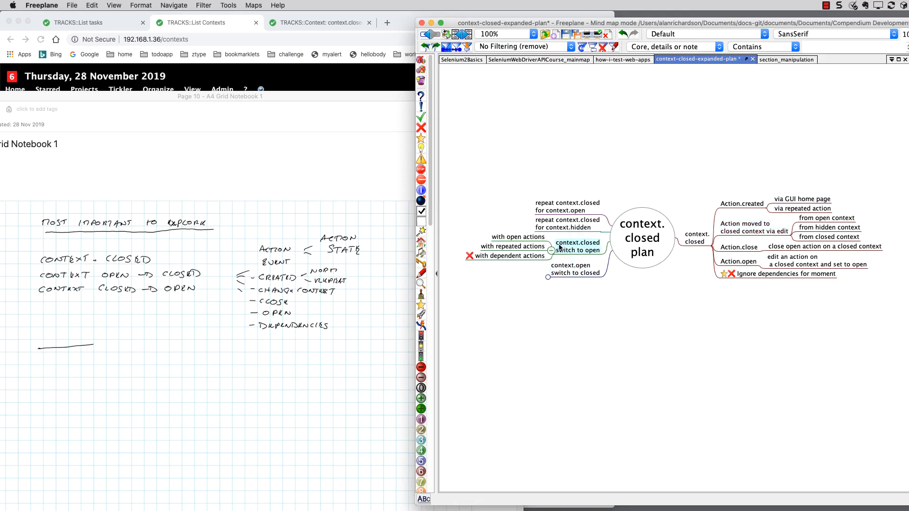
{"action": "left_click", "coordinate": [547, 273]}
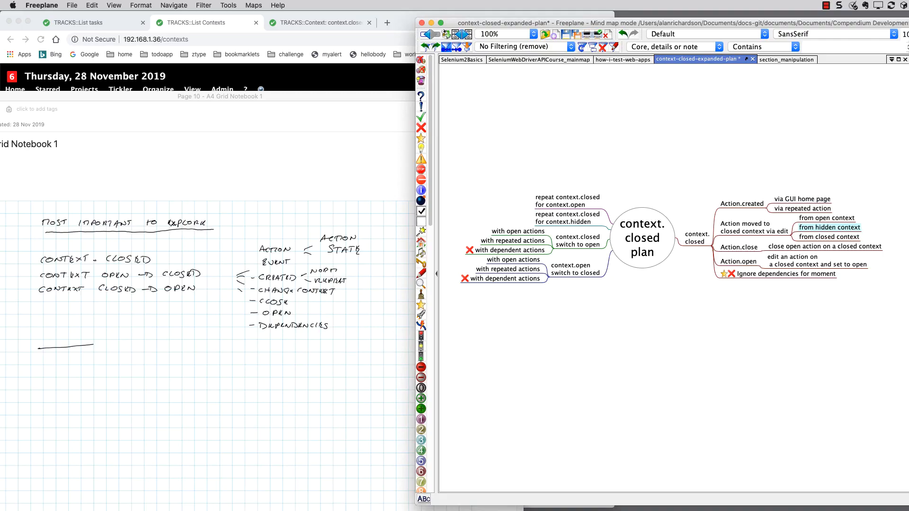
Step: Enlarge the Tracks Testing Notes window beside the mind map and review its Coverage Session notes through the Action.created section
{"action": "left_click_drag", "start_coordinate": [3, 265], "coordinate": [342, 18]}
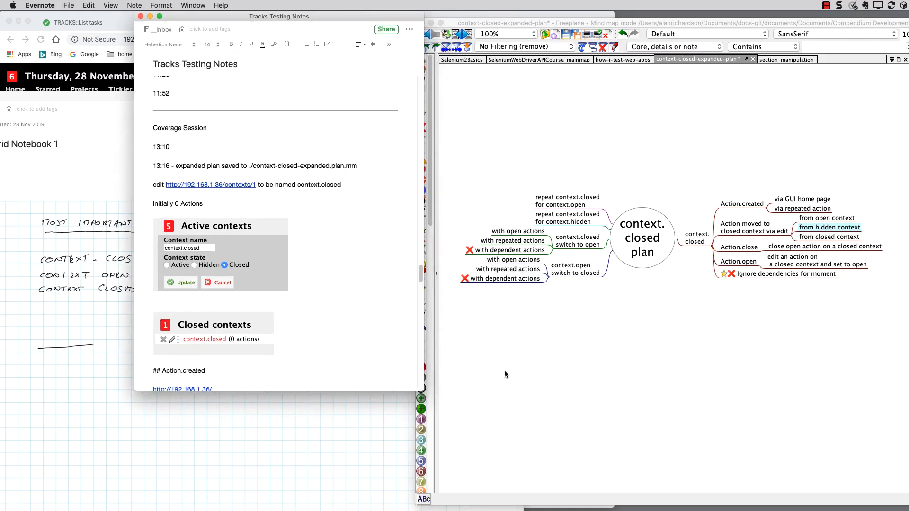
{"action": "left_click_drag", "start_coordinate": [421, 389], "coordinate": [573, 451]}
{"action": "scroll", "coordinate": [474, 263], "scroll_direction": "up", "scroll_amount": 5}
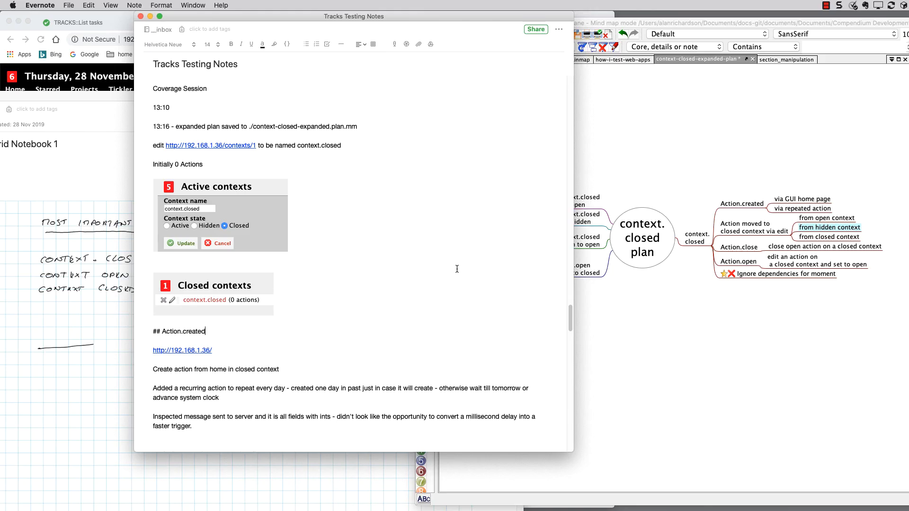
{"action": "left_click_drag", "start_coordinate": [422, 26], "coordinate": [322, 35]}
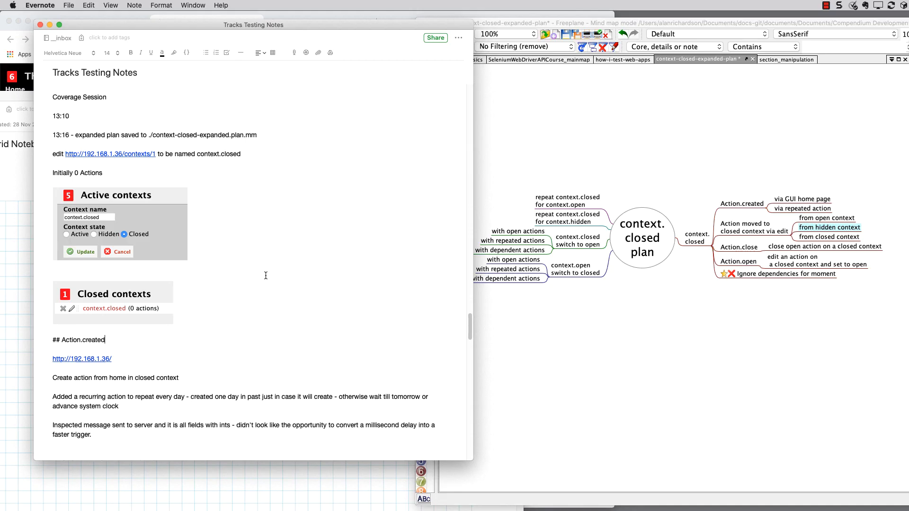
{"action": "scroll", "coordinate": [284, 275], "scroll_direction": "down", "scroll_amount": 2}
{"action": "scroll", "coordinate": [318, 273], "scroll_direction": "down", "scroll_amount": 3}
{"action": "scroll", "coordinate": [318, 273], "scroll_direction": "down", "scroll_amount": 2}
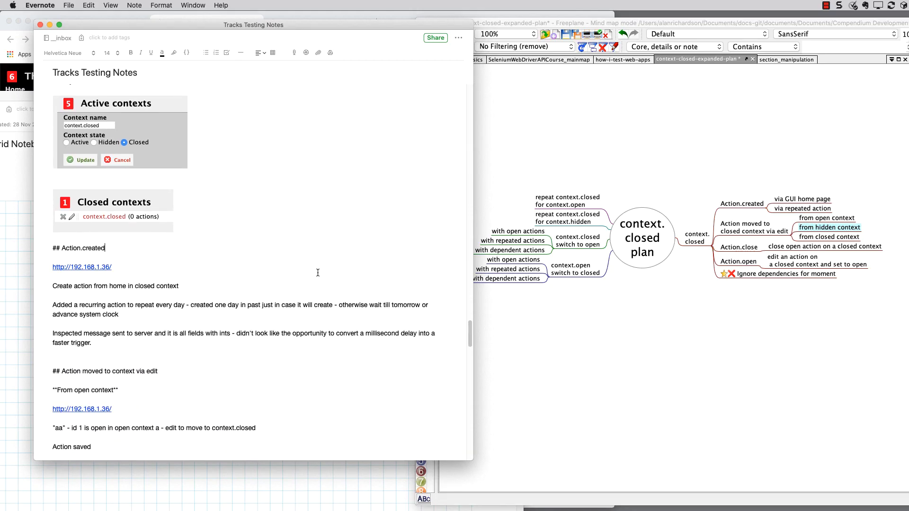
{"action": "scroll", "coordinate": [318, 272], "scroll_direction": "down", "scroll_amount": 1}
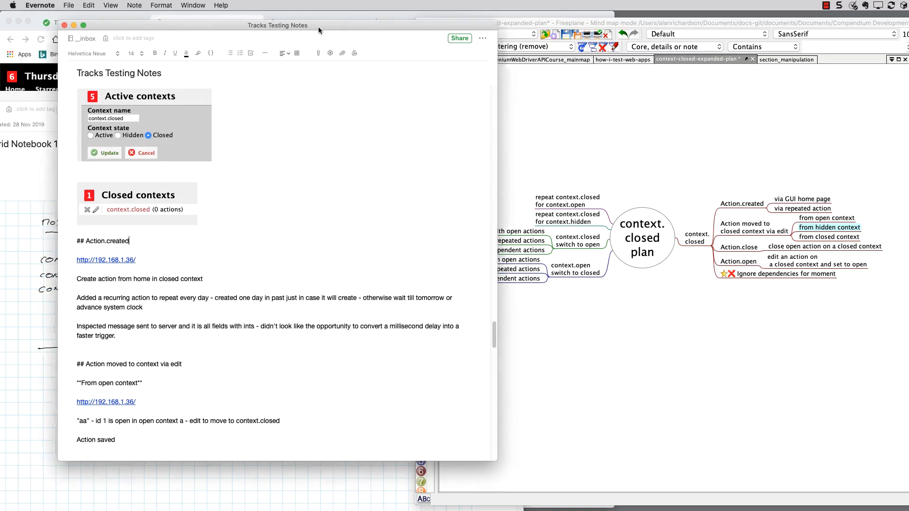
Step: Move the Tracks Testing Notes window aside and switch to the Tracks contexts list in Chrome
{"action": "left_click_drag", "start_coordinate": [307, 26], "coordinate": [706, 22]}
{"action": "left_click", "coordinate": [363, 18]}
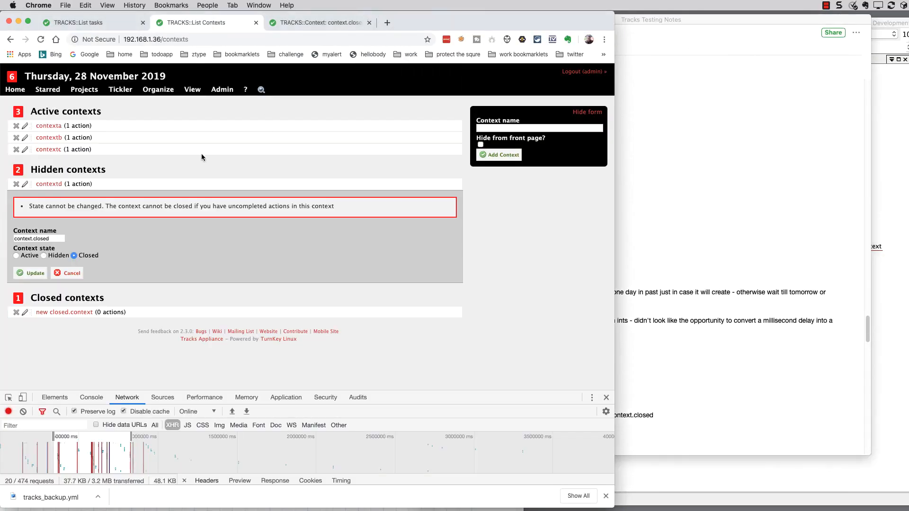
Step: Open the Repeating todos page, inspect the form for adding a new recurring action, and close it without creating anything
{"action": "mouse_move", "coordinate": [173, 93]}
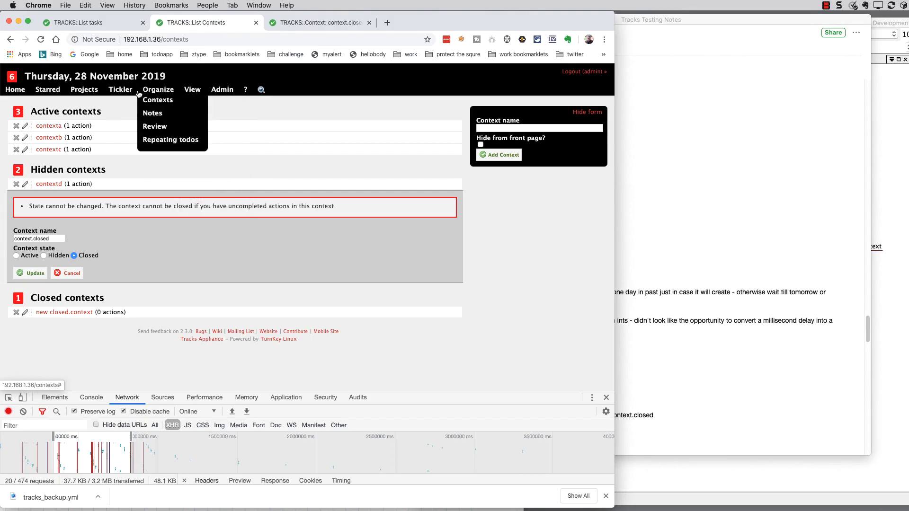
{"action": "left_click", "coordinate": [178, 139]}
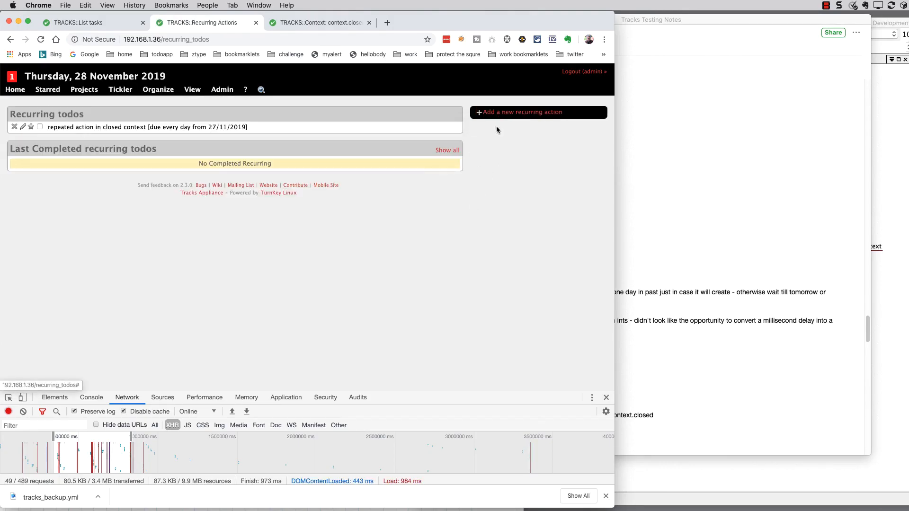
{"action": "left_click", "coordinate": [496, 115]}
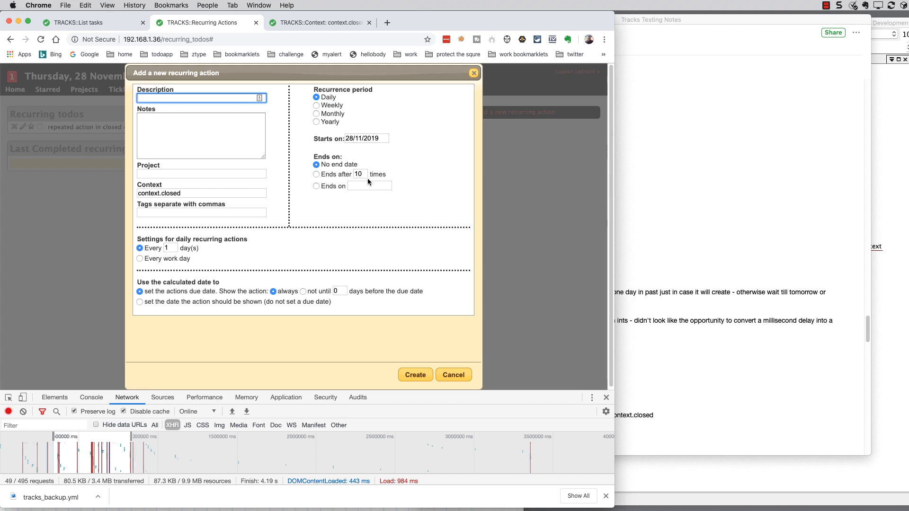
{"action": "left_click", "coordinate": [473, 74]}
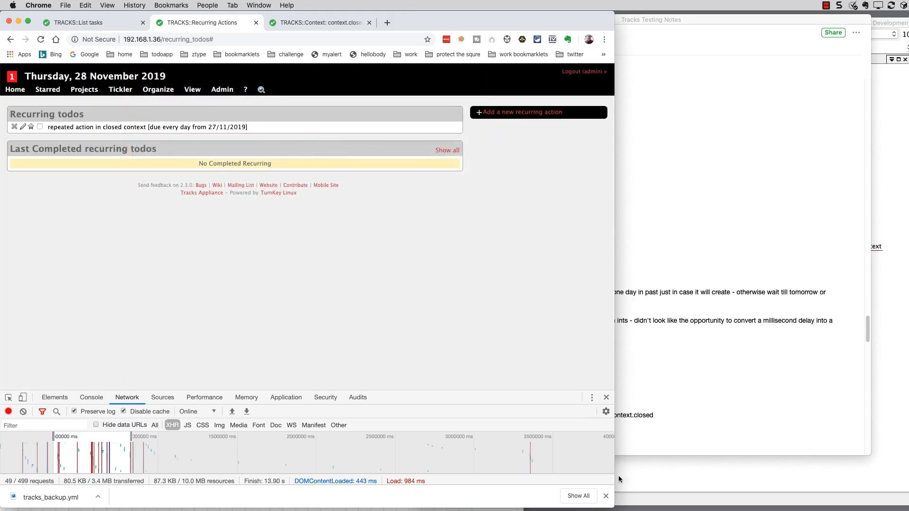
Step: Bring the Tracks Testing Notes in Evernote into full view and review the Action.created and Action moved to context via edit sections
{"action": "left_click", "coordinate": [681, 376]}
{"action": "left_click_drag", "start_coordinate": [570, 21], "coordinate": [294, 34]}
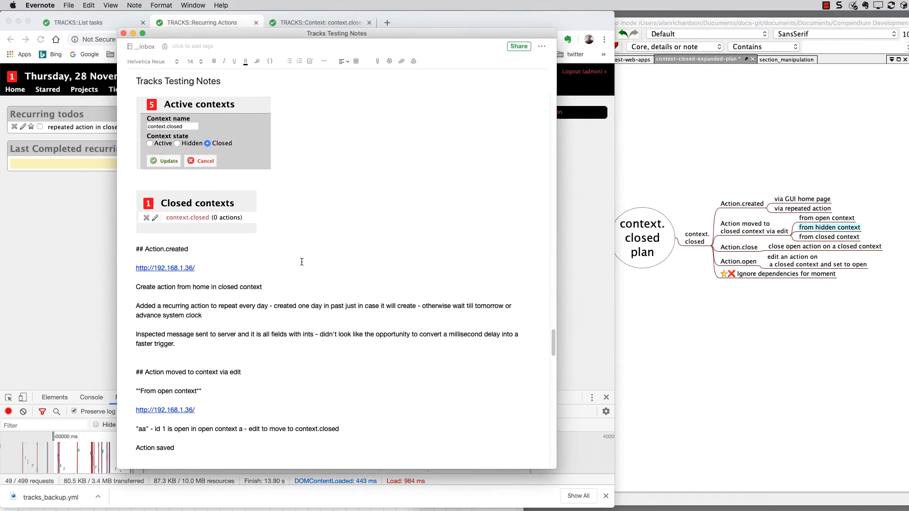
{"action": "scroll", "coordinate": [329, 281], "scroll_direction": "down", "scroll_amount": 2}
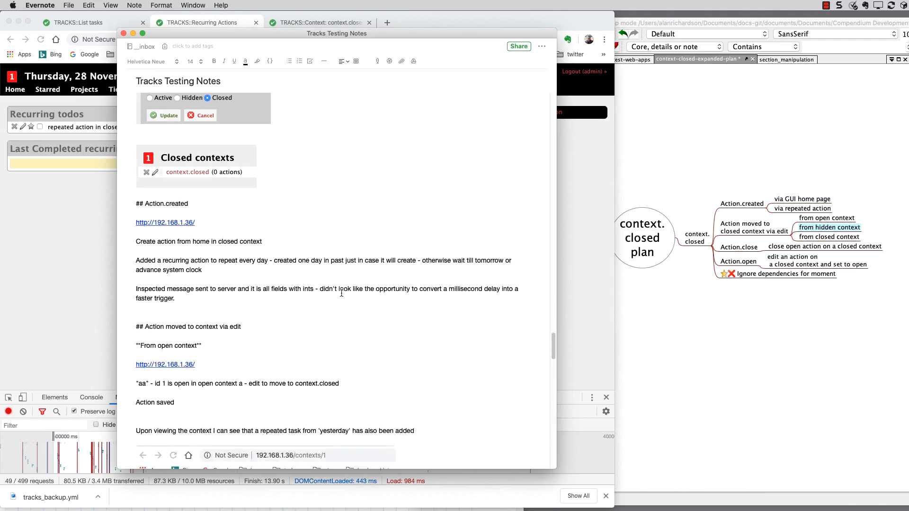
{"action": "scroll", "coordinate": [284, 300], "scroll_direction": "down", "scroll_amount": 7}
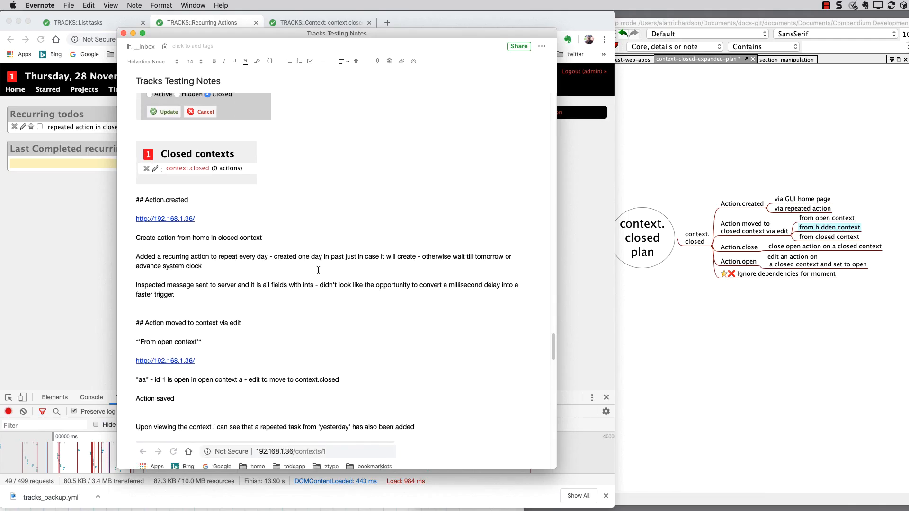
{"action": "scroll", "coordinate": [349, 255], "scroll_direction": "down", "scroll_amount": 4}
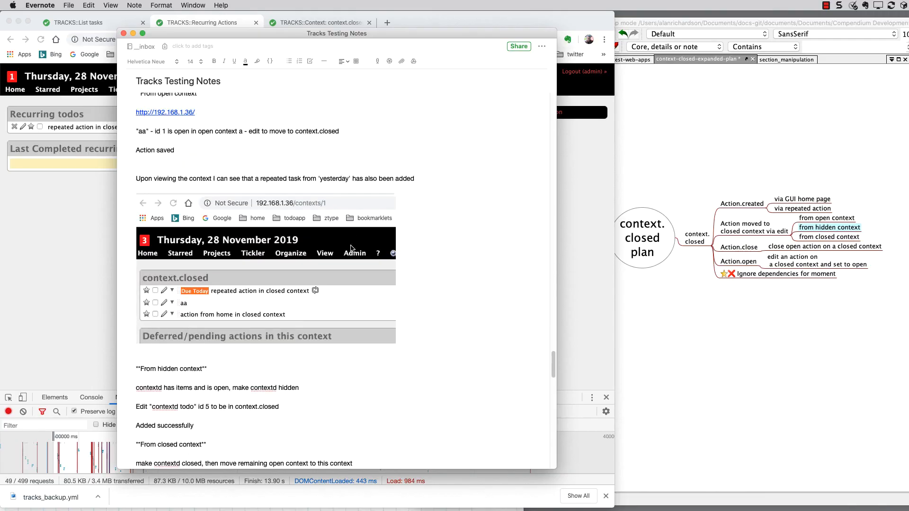
{"action": "scroll", "coordinate": [394, 306], "scroll_direction": "down", "scroll_amount": 6}
{"action": "scroll", "coordinate": [394, 303], "scroll_direction": "down", "scroll_amount": 3}
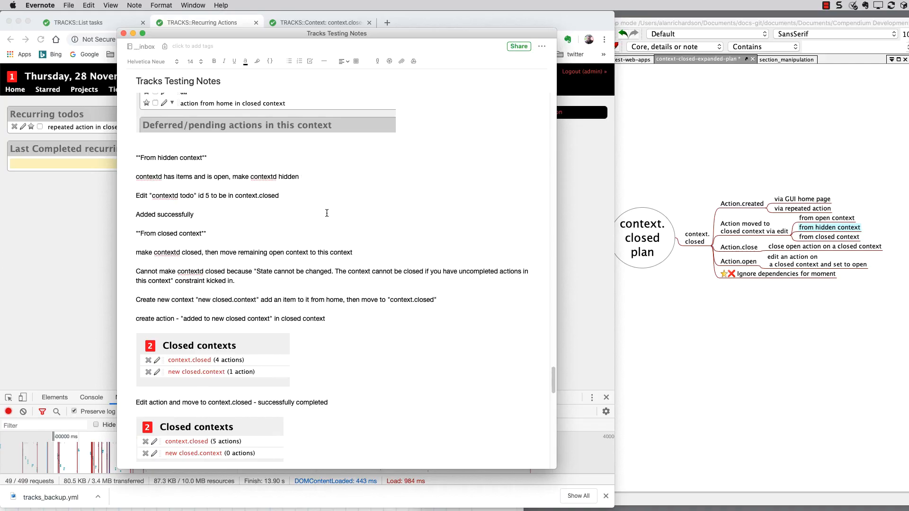
{"action": "scroll", "coordinate": [340, 255], "scroll_direction": "down", "scroll_amount": 2}
Step: Review the remaining testing notes from Action.close through the context state changes to the additional items not in plan
{"action": "scroll", "coordinate": [359, 283], "scroll_direction": "down", "scroll_amount": 8}
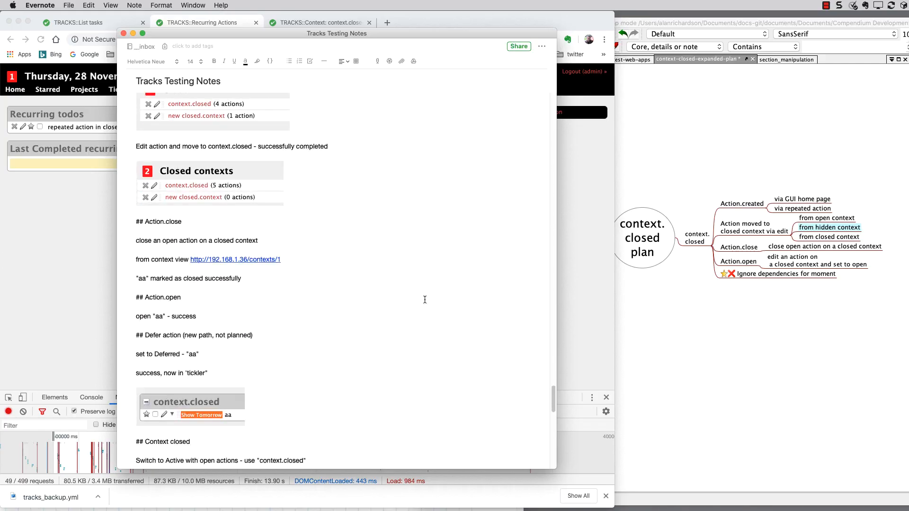
{"action": "scroll", "coordinate": [426, 296], "scroll_direction": "down", "scroll_amount": 5}
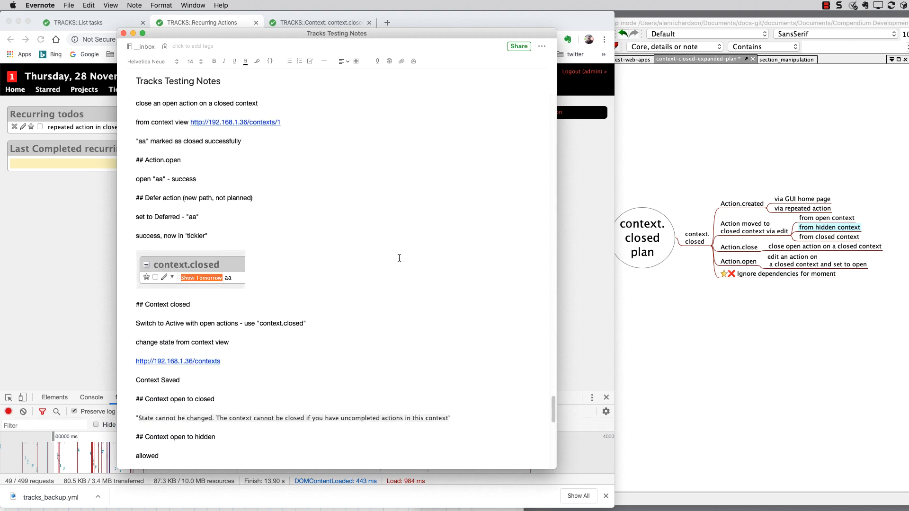
{"action": "scroll", "coordinate": [338, 265], "scroll_direction": "down", "scroll_amount": 2}
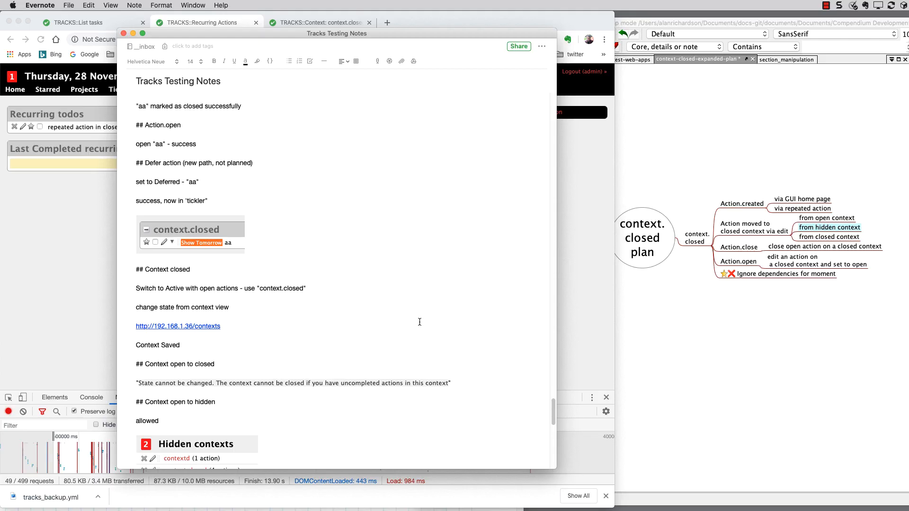
{"action": "scroll", "coordinate": [420, 322], "scroll_direction": "down", "scroll_amount": 1}
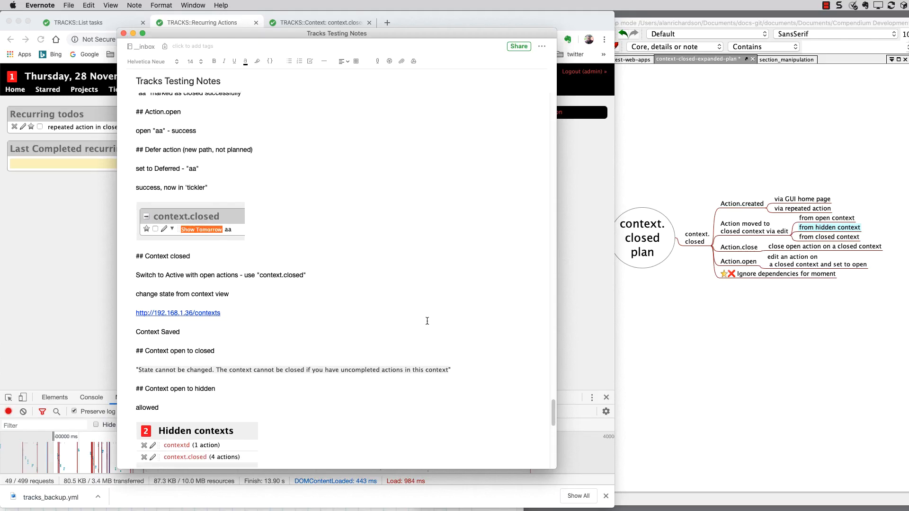
{"action": "scroll", "coordinate": [431, 327], "scroll_direction": "down", "scroll_amount": 1}
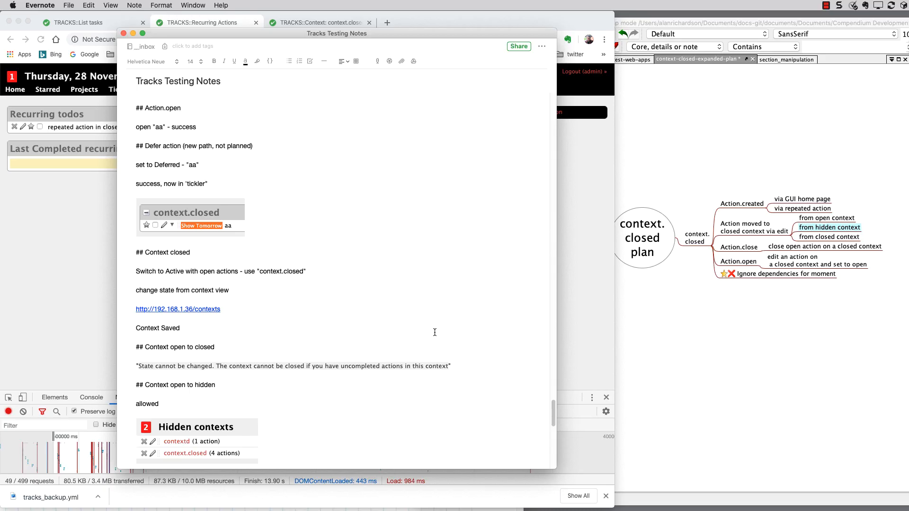
{"action": "scroll", "coordinate": [430, 327], "scroll_direction": "down", "scroll_amount": 10}
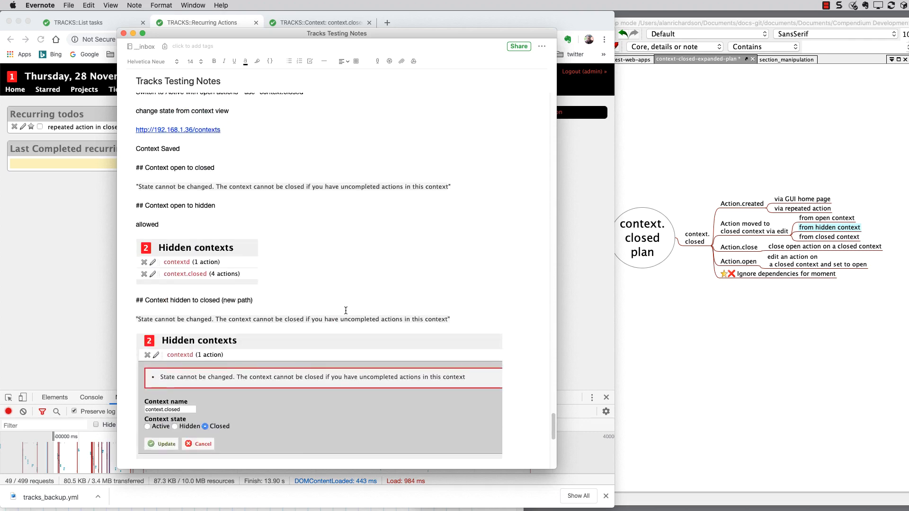
{"action": "scroll", "coordinate": [352, 313], "scroll_direction": "down", "scroll_amount": 2}
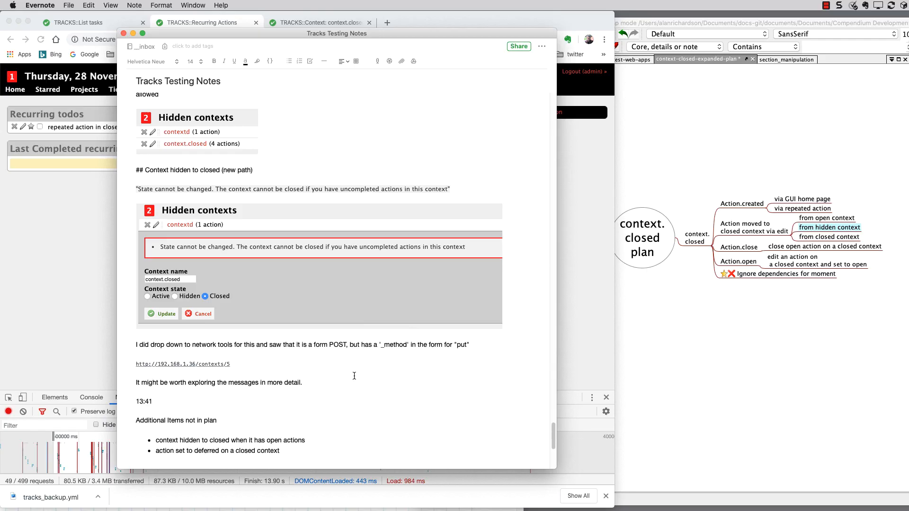
Step: Compare the context.closed plan mind map in Freeplane with the handwritten "Most important to explore" page in Evernote
{"action": "left_click", "coordinate": [669, 368]}
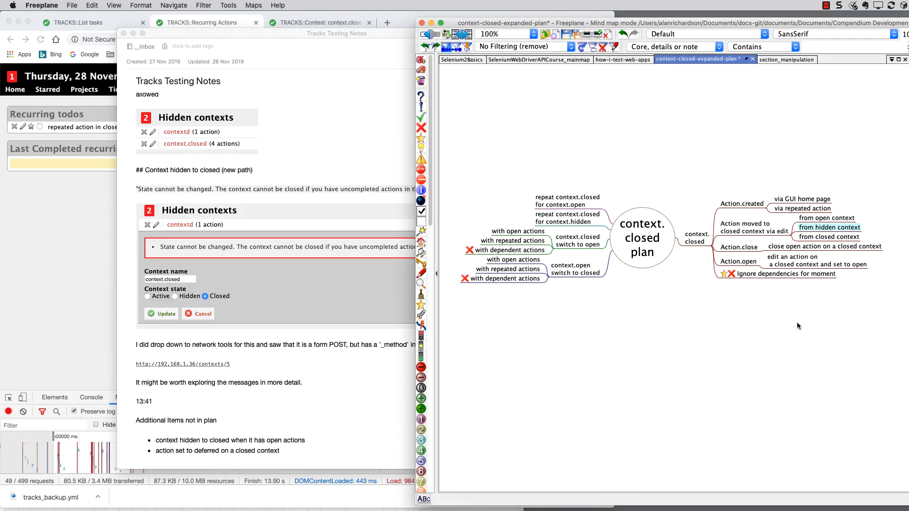
{"action": "left_click", "coordinate": [275, 510]}
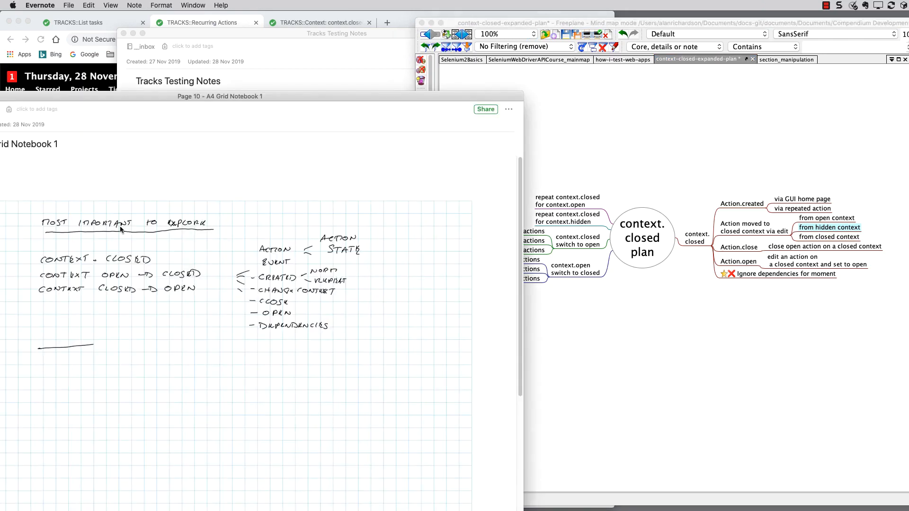
{"action": "left_click", "coordinate": [558, 401]}
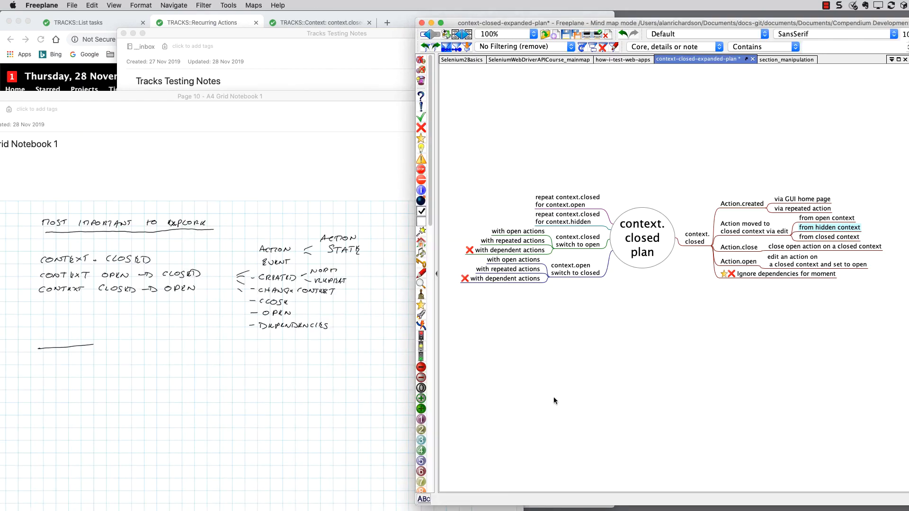
Step: Check the "Context hidden to closed (new path)" section of the Tracks Testing Notes against the Freeplane mind map
{"action": "left_click", "coordinate": [292, 53]}
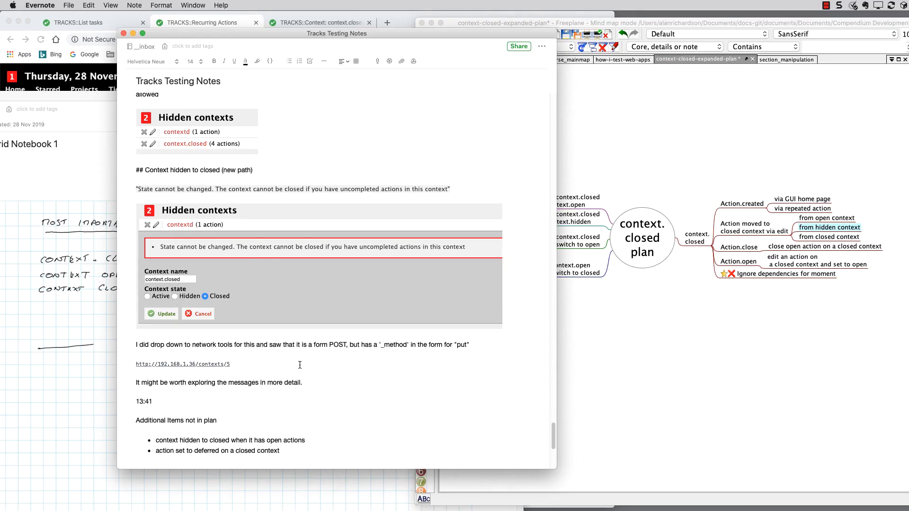
{"action": "scroll", "coordinate": [209, 179], "scroll_direction": "up", "scroll_amount": 1}
{"action": "scroll", "coordinate": [288, 217], "scroll_direction": "up", "scroll_amount": 1}
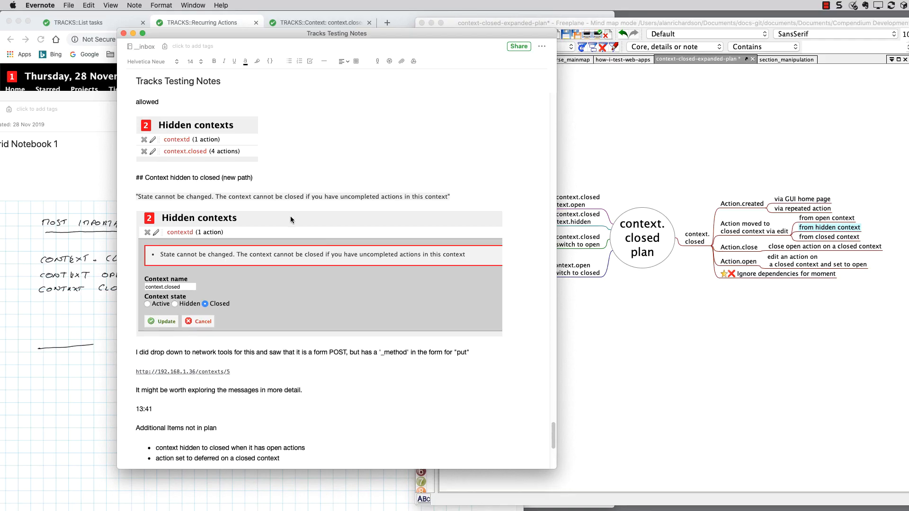
{"action": "scroll", "coordinate": [291, 214], "scroll_direction": "up", "scroll_amount": 1}
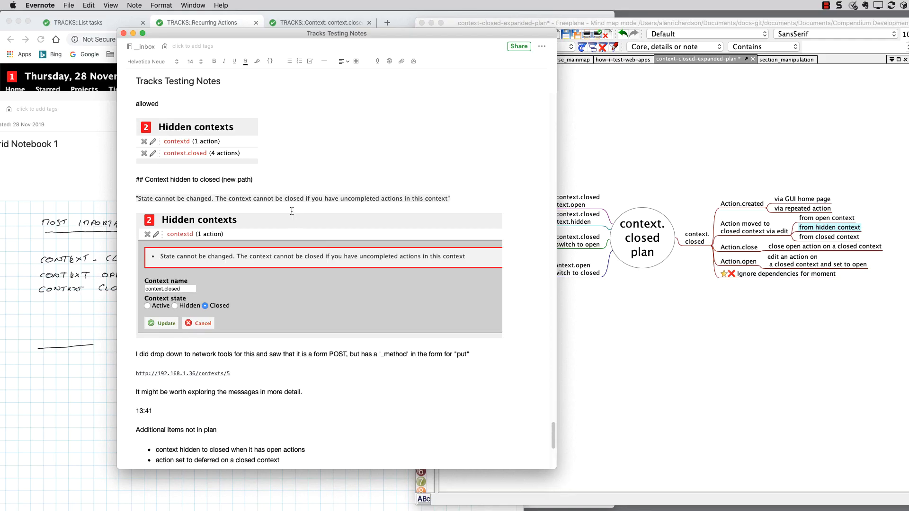
{"action": "left_click", "coordinate": [654, 297]}
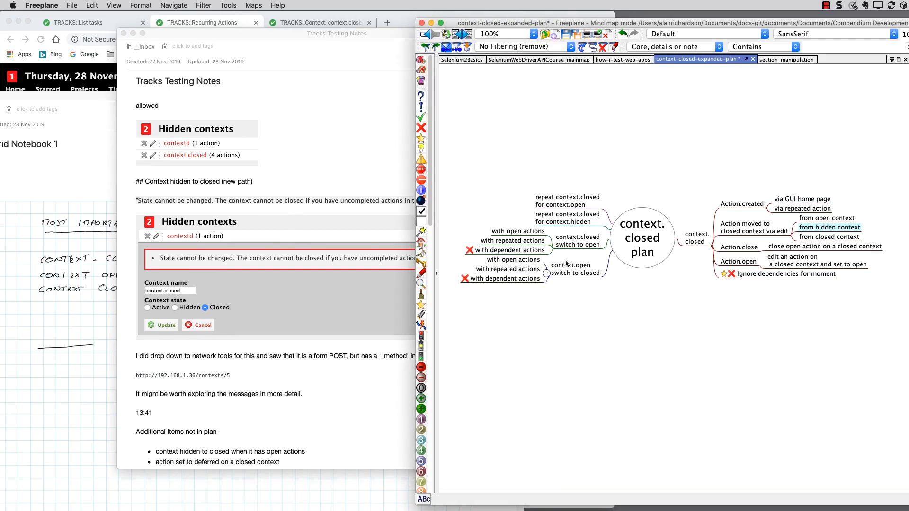
Step: Reread the testing notes on closing, opening and deferring actions and on switching contexts between open, hidden and closed
{"action": "left_click", "coordinate": [359, 209]}
{"action": "scroll", "coordinate": [352, 209], "scroll_direction": "up", "scroll_amount": 5}
{"action": "scroll", "coordinate": [351, 209], "scroll_direction": "up", "scroll_amount": 10}
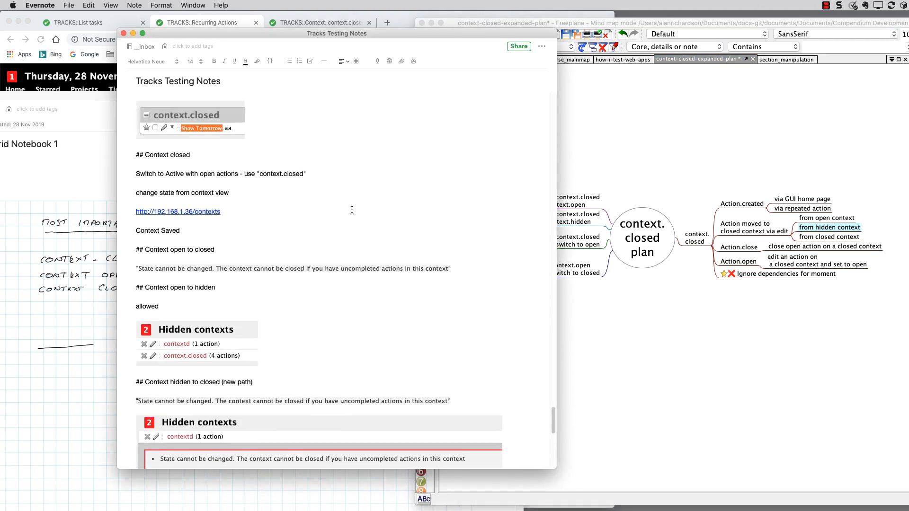
{"action": "scroll", "coordinate": [352, 209], "scroll_direction": "up", "scroll_amount": 4}
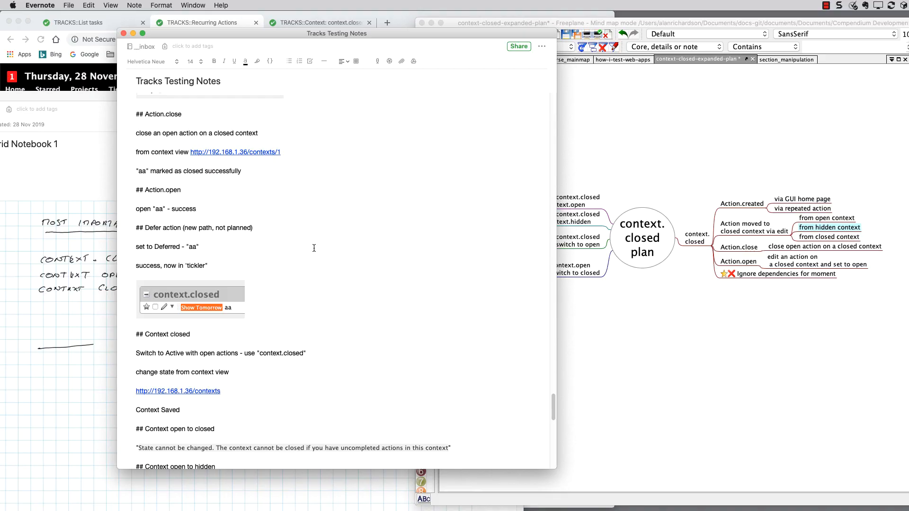
{"action": "scroll", "coordinate": [361, 319], "scroll_direction": "down", "scroll_amount": 1}
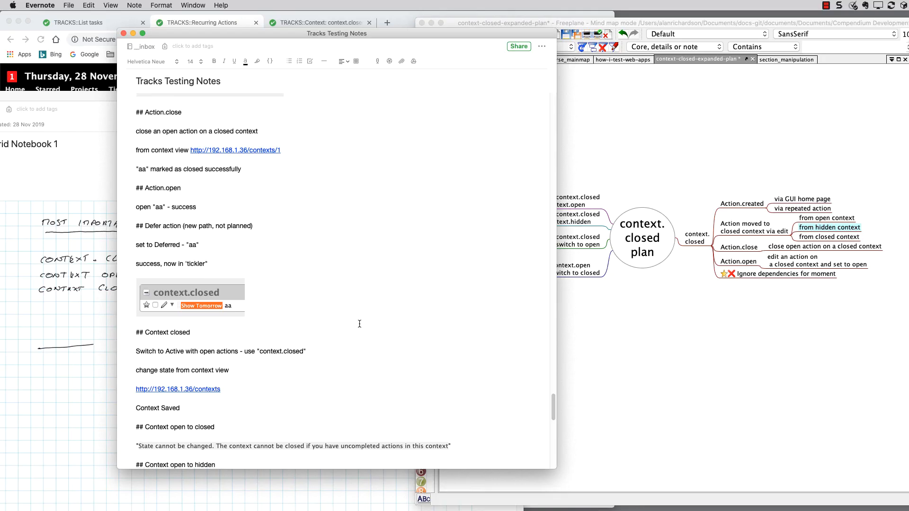
{"action": "scroll", "coordinate": [365, 321], "scroll_direction": "down", "scroll_amount": 10}
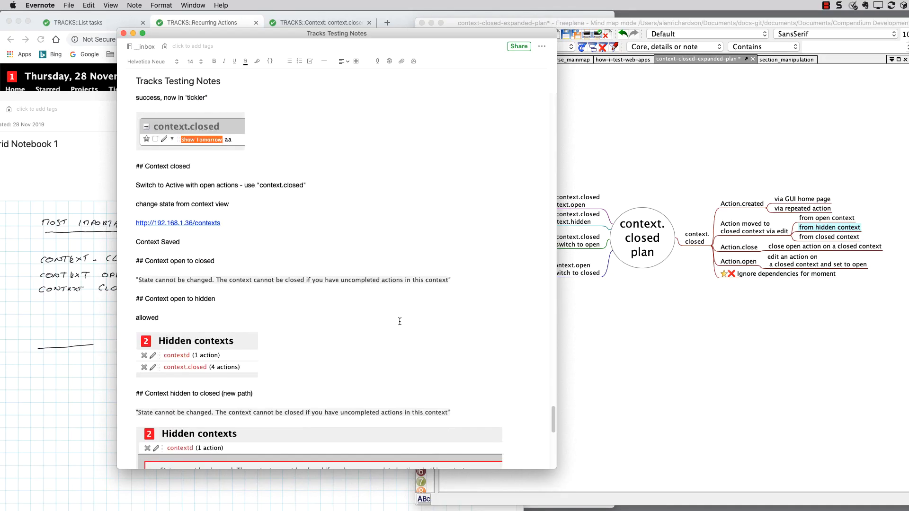
{"action": "scroll", "coordinate": [397, 318], "scroll_direction": "down", "scroll_amount": 2}
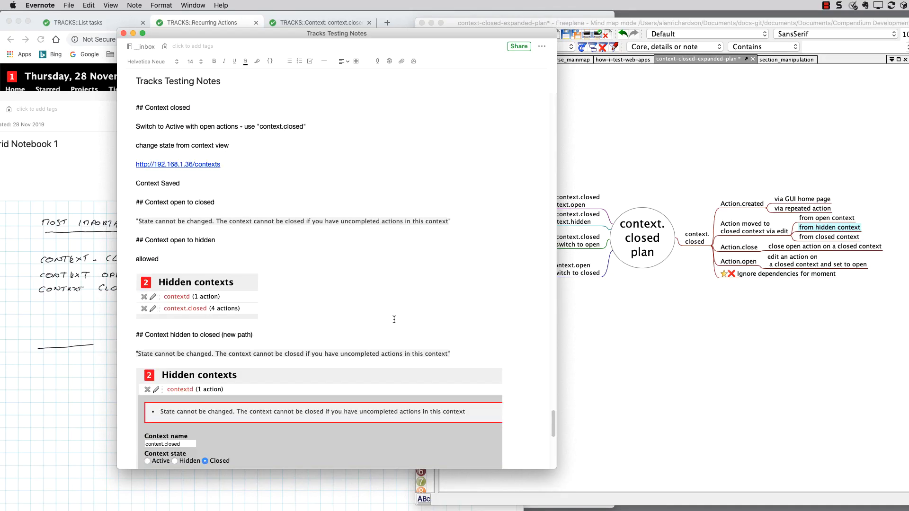
{"action": "scroll", "coordinate": [394, 319], "scroll_direction": "down", "scroll_amount": 4}
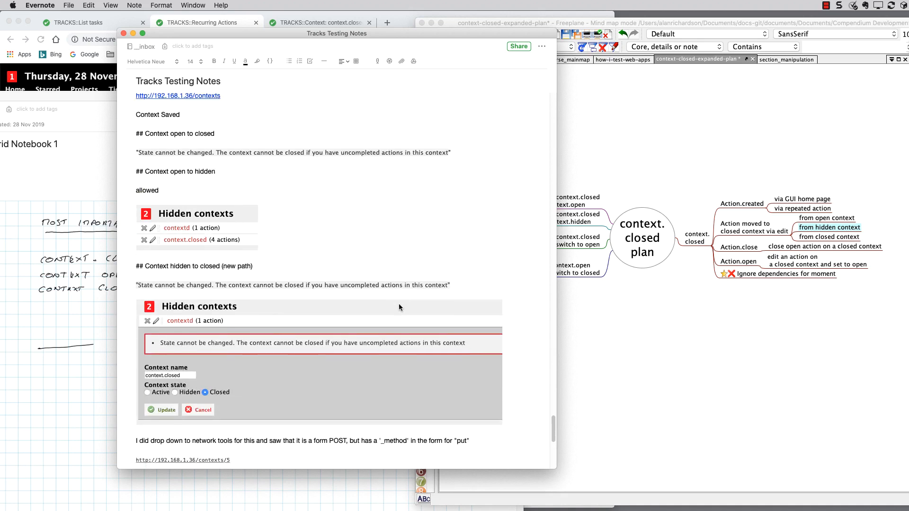
{"action": "scroll", "coordinate": [397, 303], "scroll_direction": "down", "scroll_amount": 6}
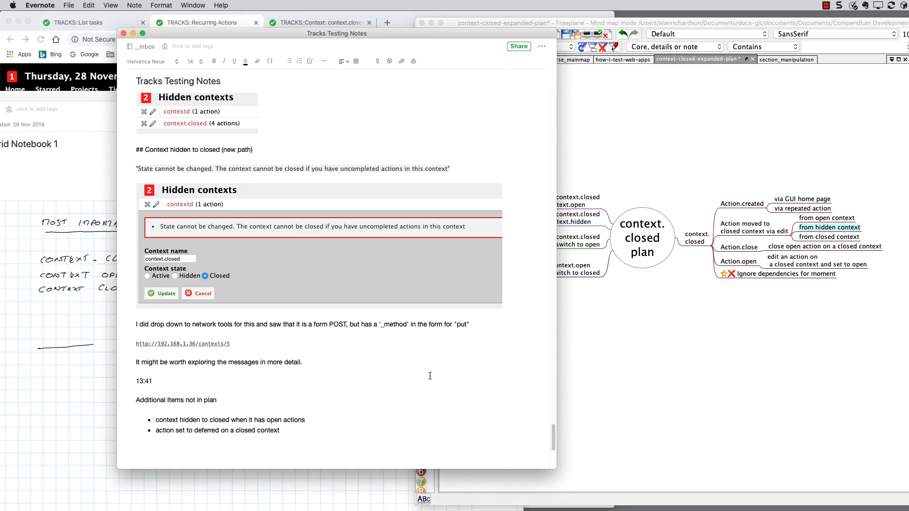
Step: Review the "Additional Items not in plan" list in the notes and move the Freeplane mind map window clear of them
{"action": "left_click_drag", "start_coordinate": [339, 432], "coordinate": [139, 399]}
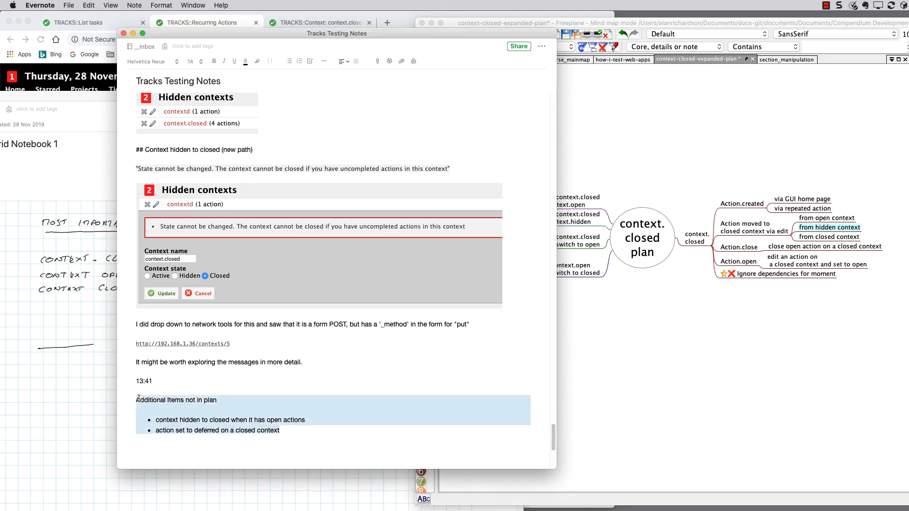
{"action": "left_click", "coordinate": [254, 402]}
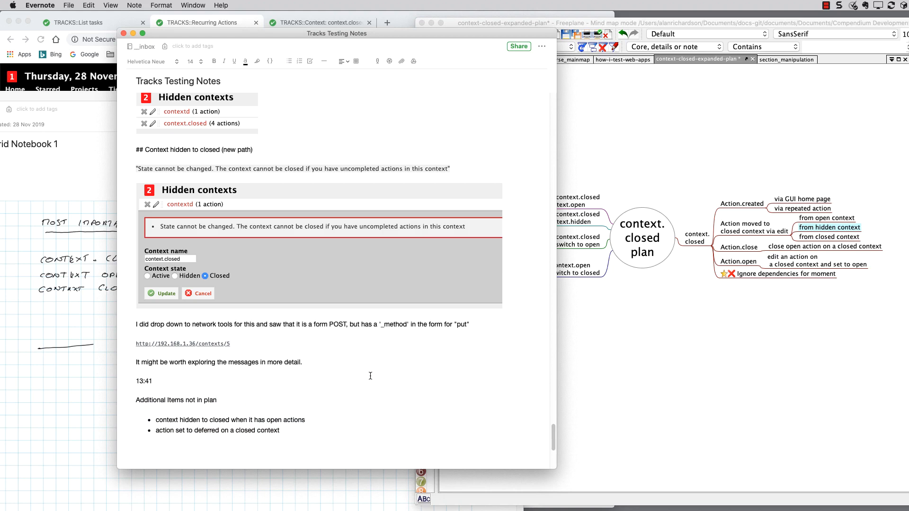
{"action": "scroll", "coordinate": [345, 403], "scroll_direction": "up", "scroll_amount": 1}
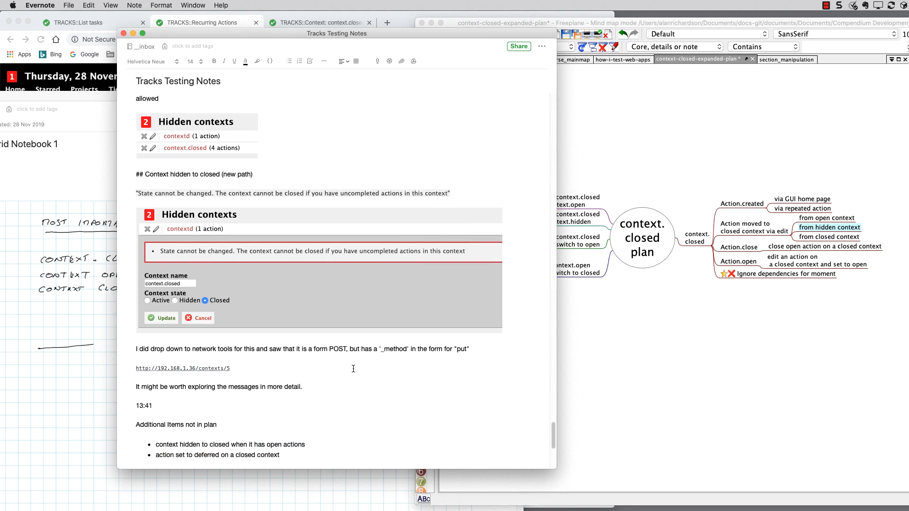
{"action": "scroll", "coordinate": [369, 370], "scroll_direction": "down", "scroll_amount": 1}
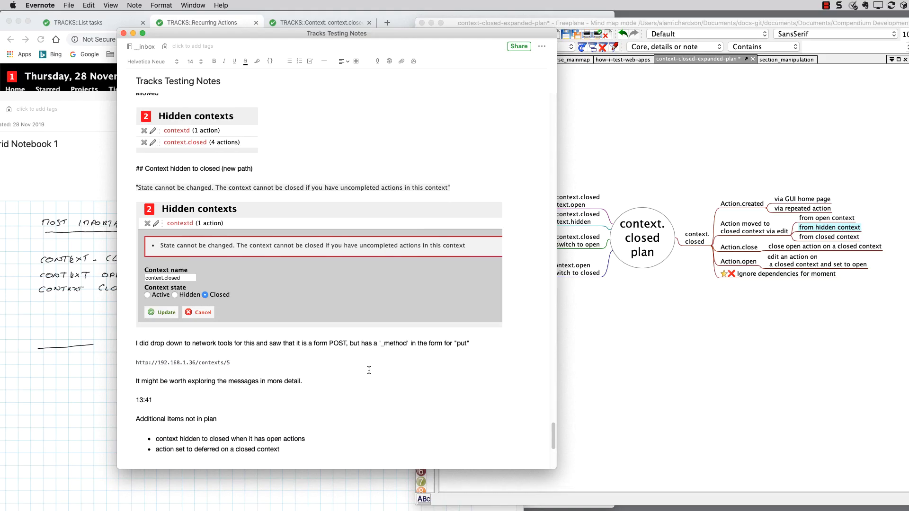
{"action": "left_click_drag", "start_coordinate": [689, 18], "coordinate": [824, 18]}
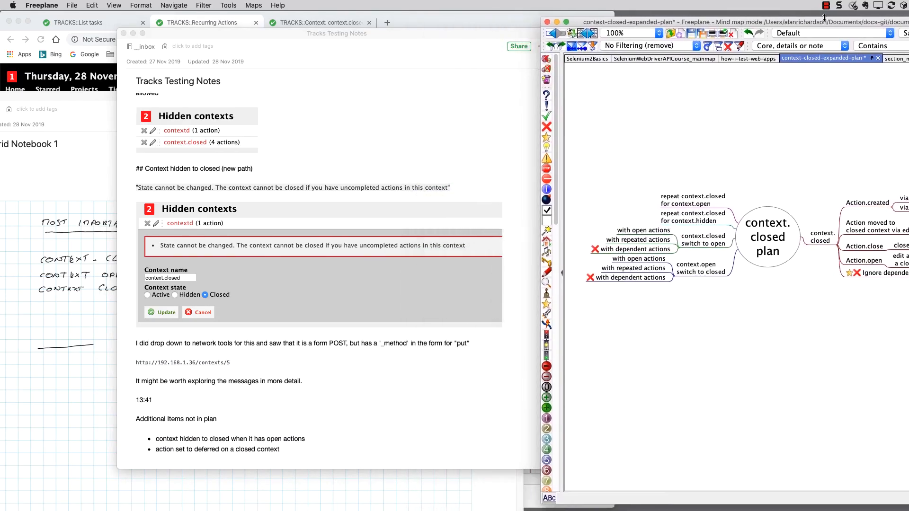
Step: Compare the how-i-test-web-apps mind map in Freeplane with the handwritten "Most important to explore" page in Evernote
{"action": "left_click", "coordinate": [737, 59]}
{"action": "left_click_drag", "start_coordinate": [769, 20], "coordinate": [668, 24]}
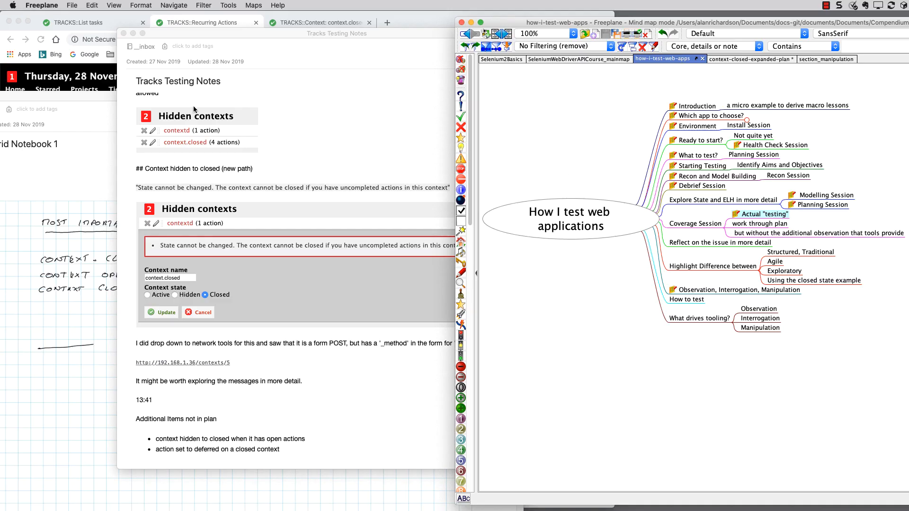
{"action": "left_click", "coordinate": [63, 178]}
{"action": "left_click", "coordinate": [591, 105]}
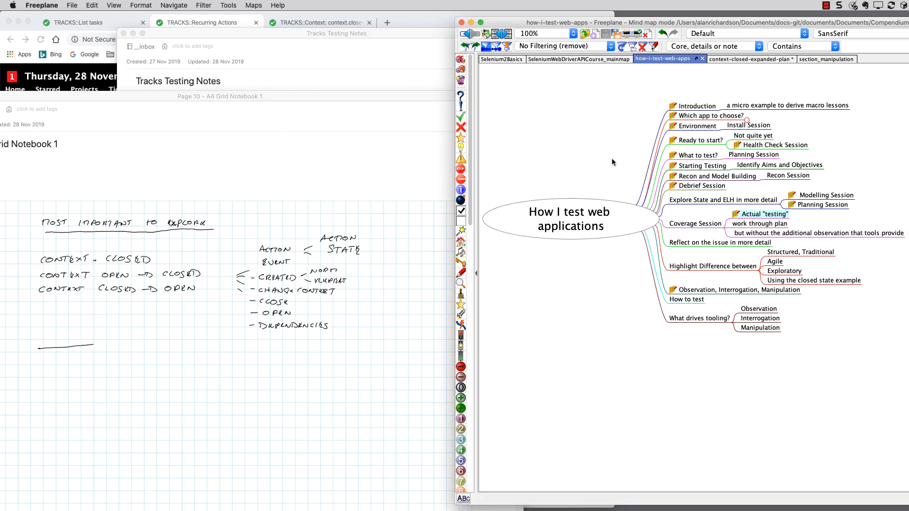
Step: Check the end of the Tracks Testing Notes against the context-closed-expanded-plan mind map, moving the Freeplane window to show the whole plan
{"action": "left_click", "coordinate": [409, 64]}
{"action": "scroll", "coordinate": [398, 217], "scroll_direction": "down", "scroll_amount": 1}
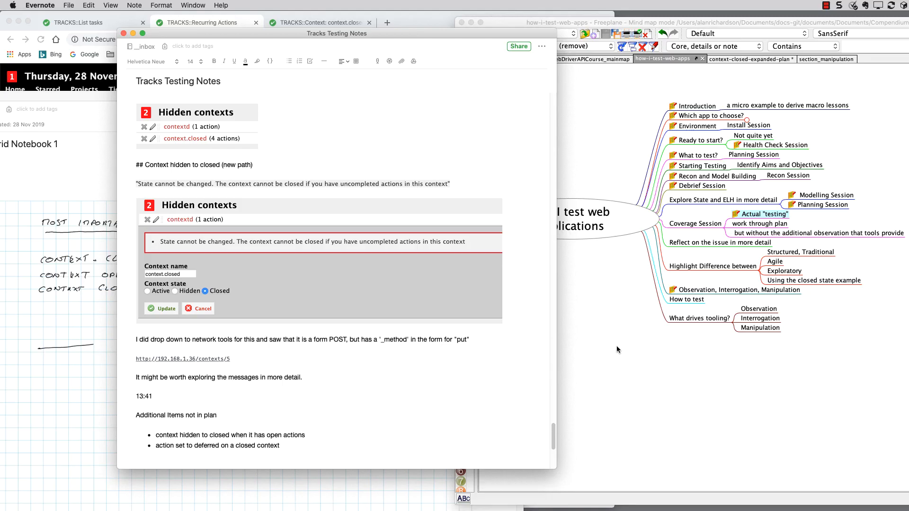
{"action": "left_click", "coordinate": [748, 61]}
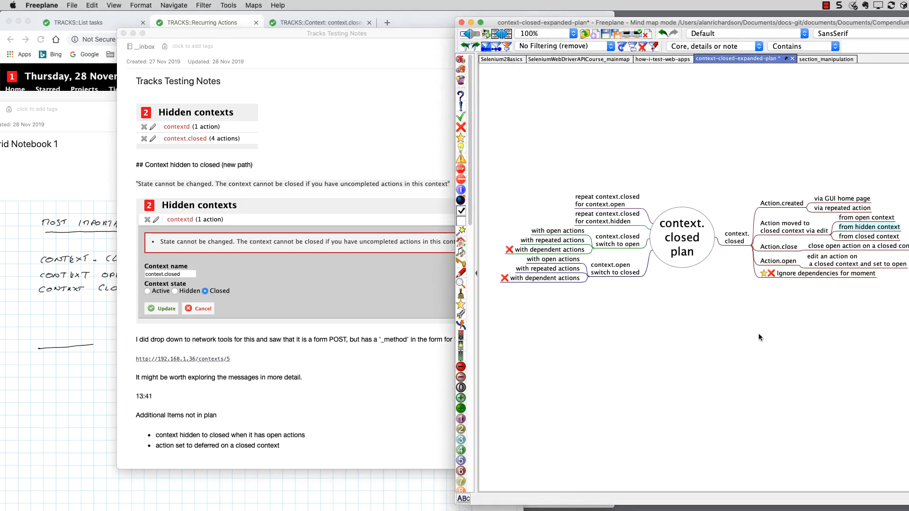
{"action": "left_click_drag", "start_coordinate": [837, 22], "coordinate": [814, 21]}
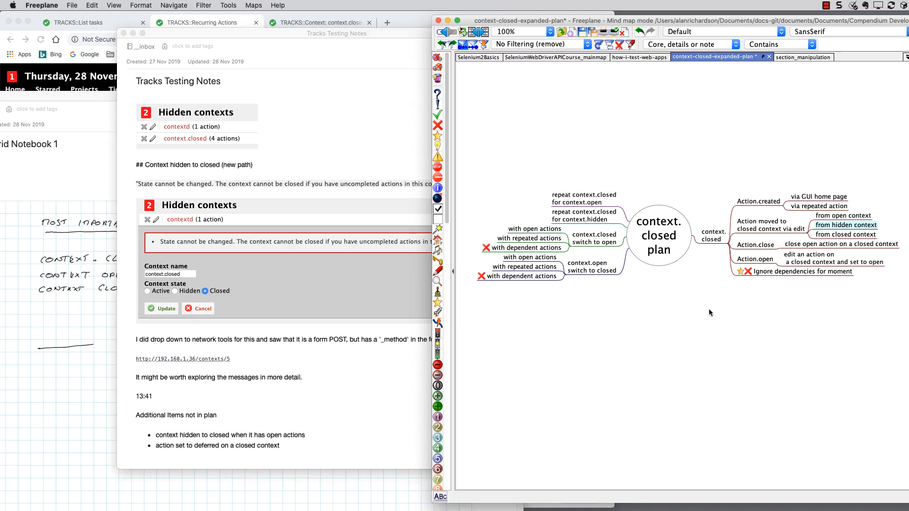
Step: Reread the Tracks Testing Notes from the closed-context sections to "Additional Items not in plan" beside the how-i-test-web-apps mind map
{"action": "left_click", "coordinate": [628, 59]}
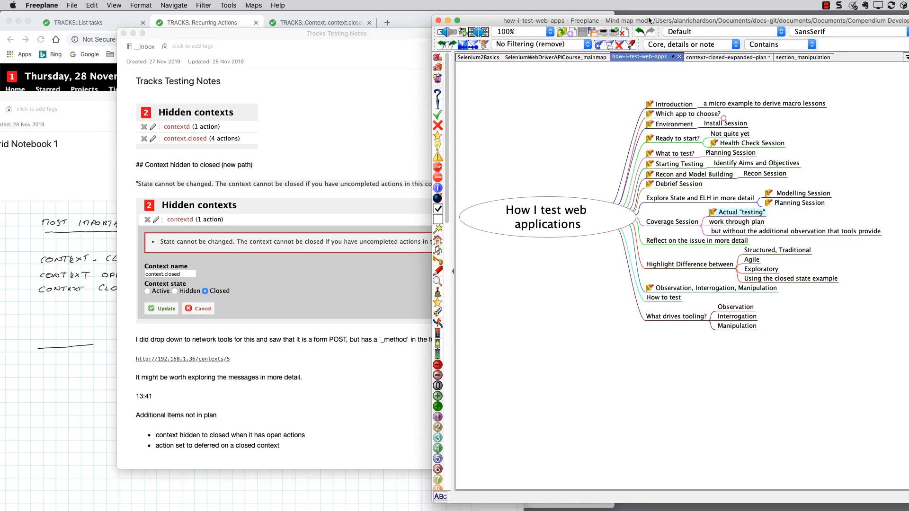
{"action": "left_click_drag", "start_coordinate": [648, 20], "coordinate": [668, 24]}
{"action": "left_click", "coordinate": [402, 109]}
{"action": "scroll", "coordinate": [372, 269], "scroll_direction": "up", "scroll_amount": 10}
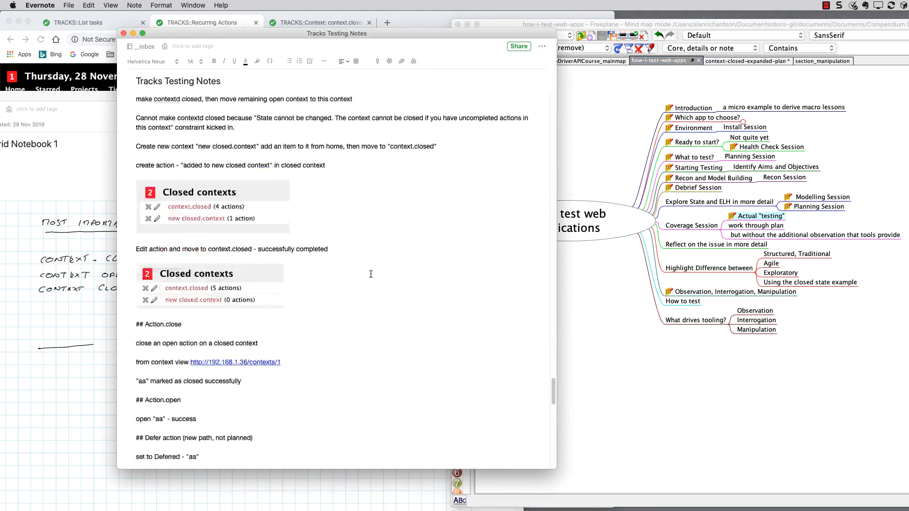
{"action": "scroll", "coordinate": [372, 269], "scroll_direction": "down", "scroll_amount": 10}
{"action": "scroll", "coordinate": [383, 252], "scroll_direction": "up", "scroll_amount": 8}
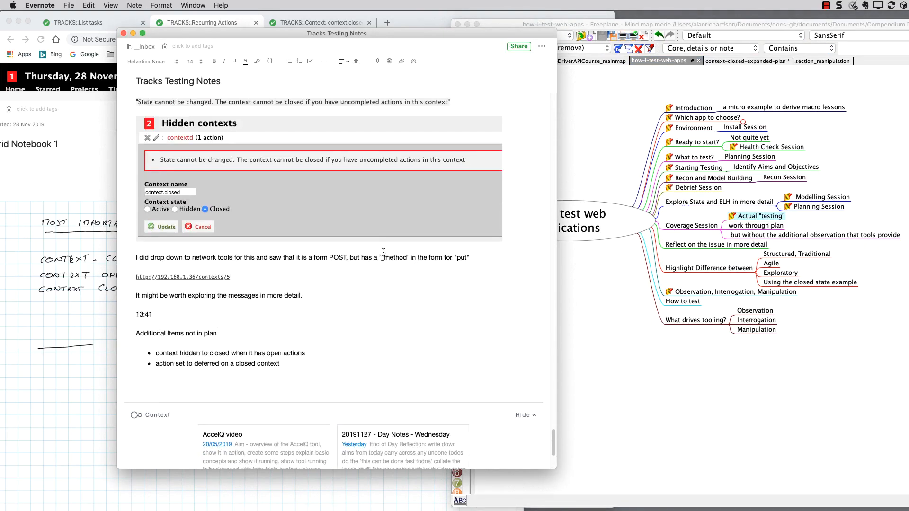
{"action": "scroll", "coordinate": [385, 250], "scroll_direction": "up", "scroll_amount": 1}
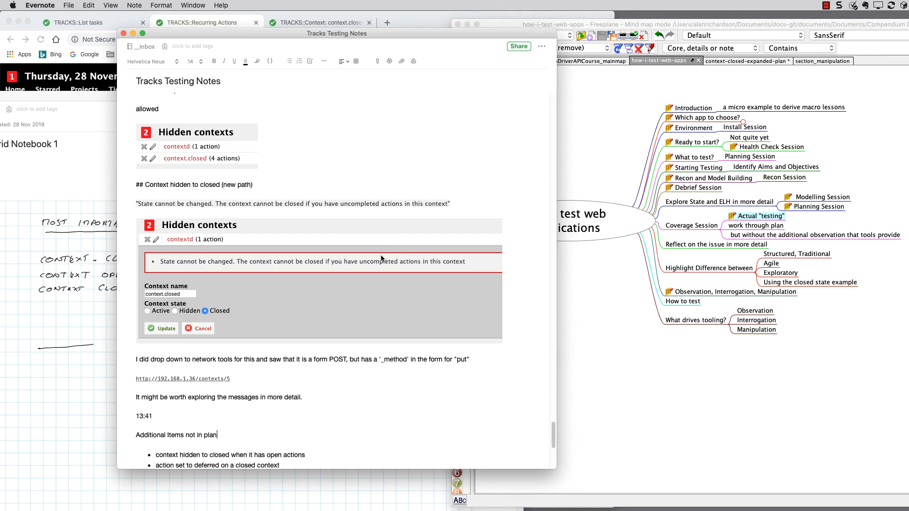
{"action": "scroll", "coordinate": [381, 296], "scroll_direction": "down", "scroll_amount": 3}
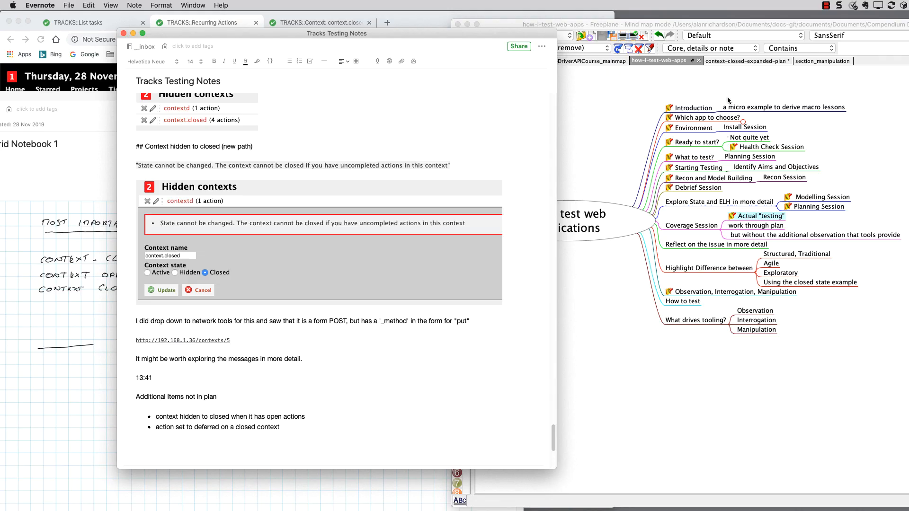
Step: Review all branches of the context.closed plan map and the "What drives tooling?" branch of the how-i-test-web-apps map
{"action": "left_click", "coordinate": [727, 63]}
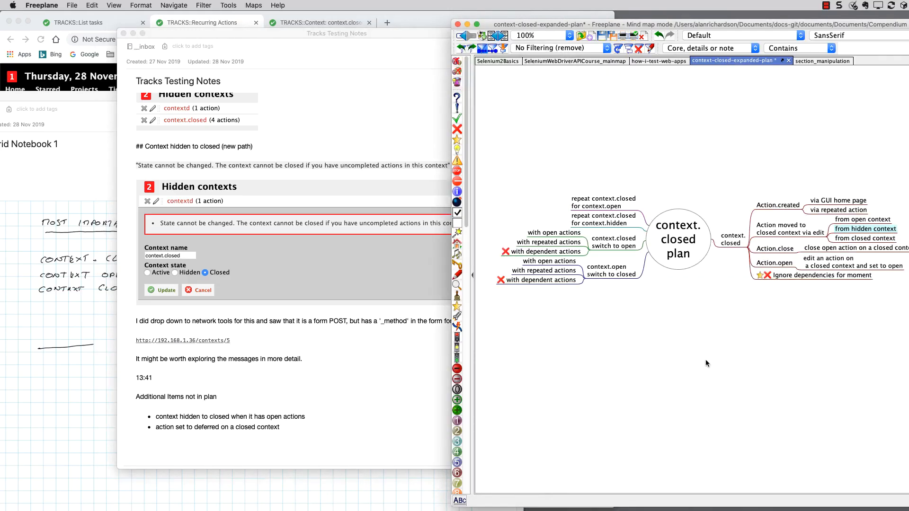
{"action": "left_click_drag", "start_coordinate": [709, 357], "coordinate": [696, 352]}
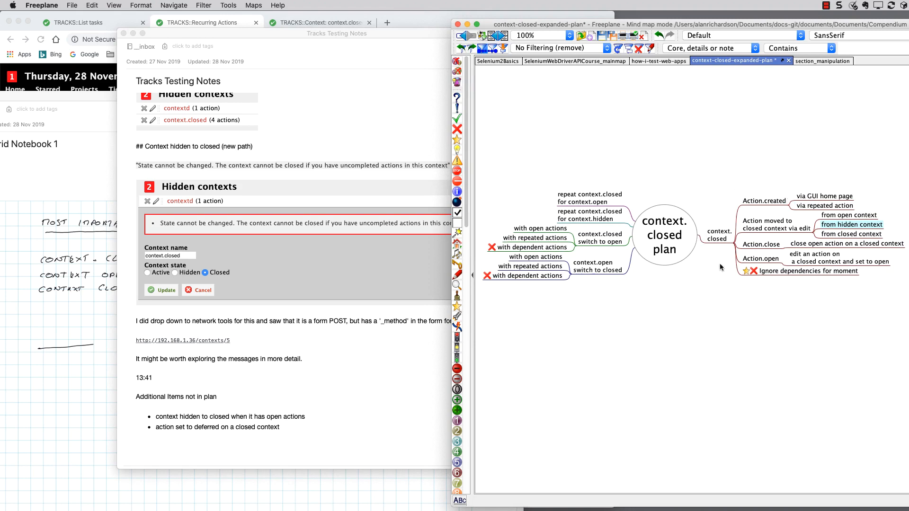
{"action": "left_click", "coordinate": [662, 62]}
{"action": "left_click", "coordinate": [734, 324]}
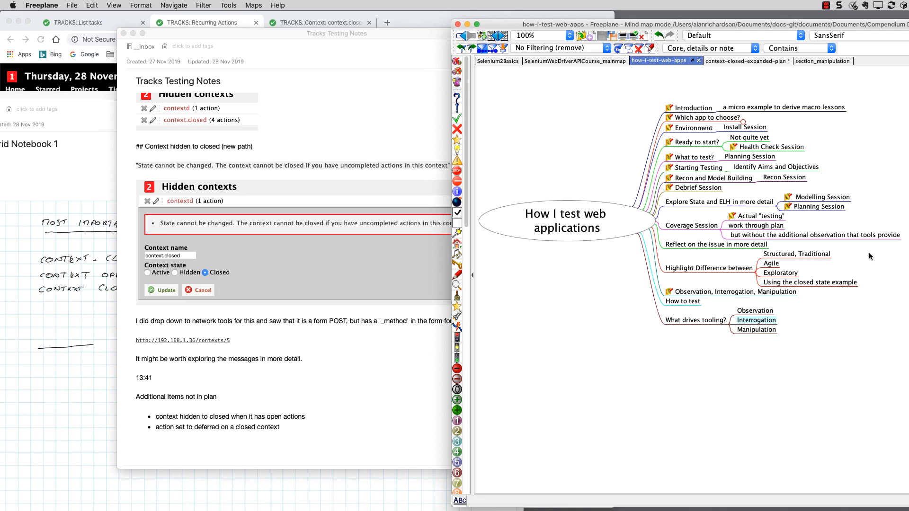
Step: Fold and unfold the Coverage Session branch to examine its items, and compare it with the context-closed-expanded-plan map
{"action": "left_click", "coordinate": [695, 228]}
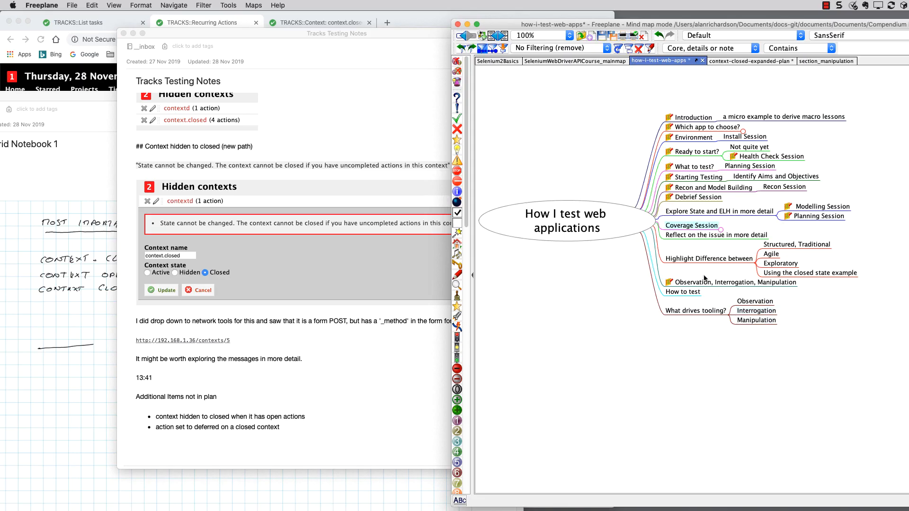
{"action": "left_click", "coordinate": [723, 229]}
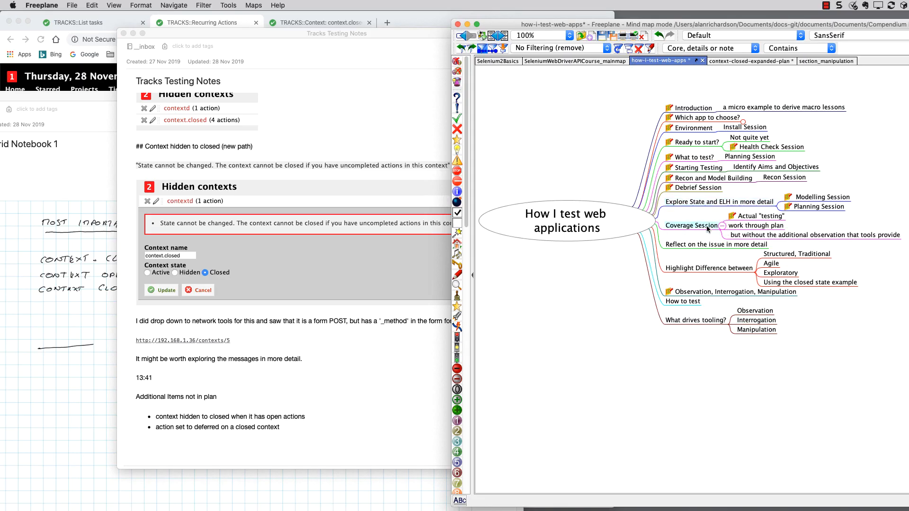
{"action": "left_click", "coordinate": [724, 228]}
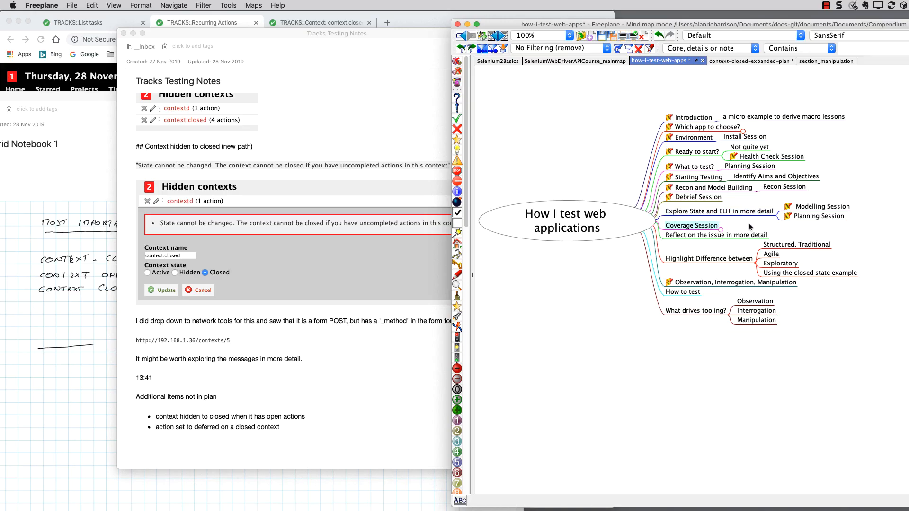
{"action": "left_click", "coordinate": [727, 227]}
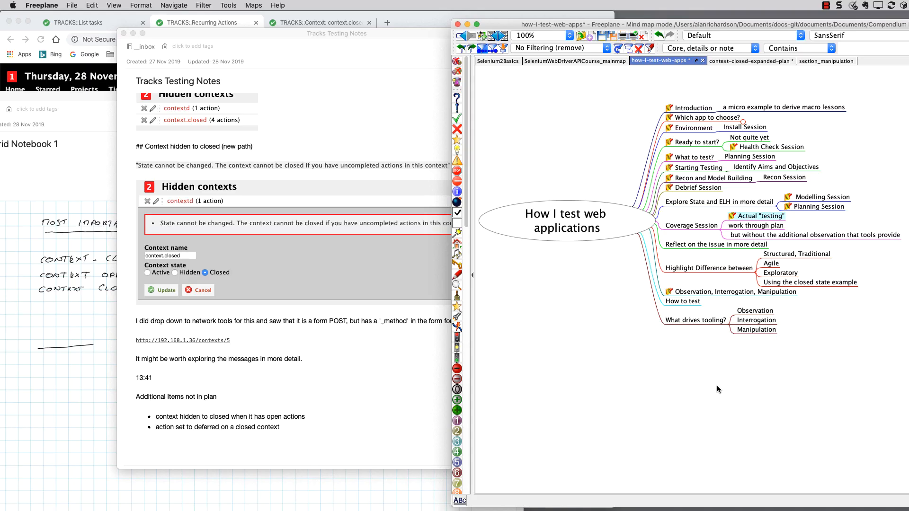
{"action": "left_click", "coordinate": [763, 62]}
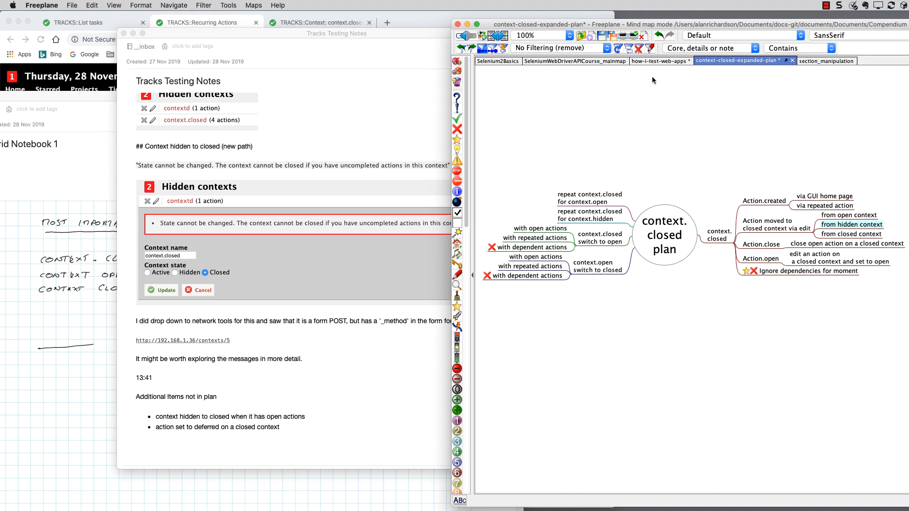
{"action": "left_click", "coordinate": [640, 60]}
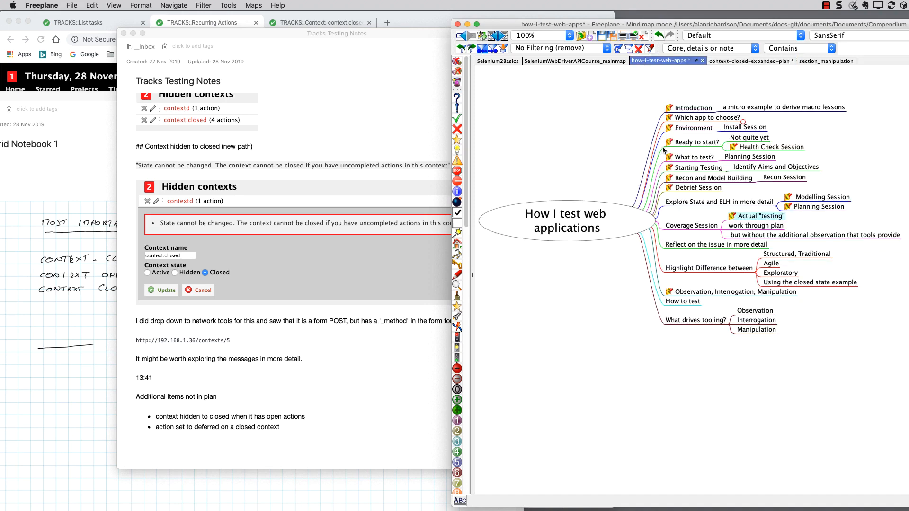
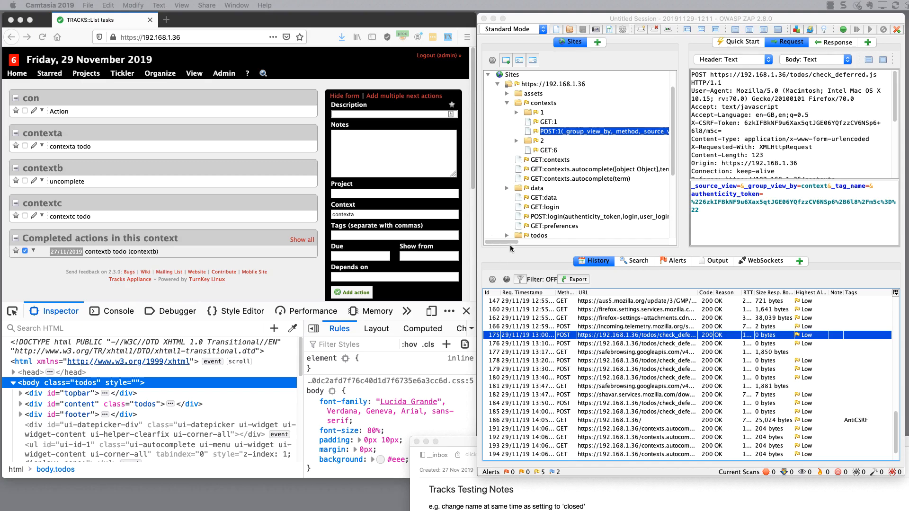
Step: Switch to Tracks in Firefox, open the list of contexts and open the active context contexta for editing
{"action": "left_click", "coordinate": [289, 290]}
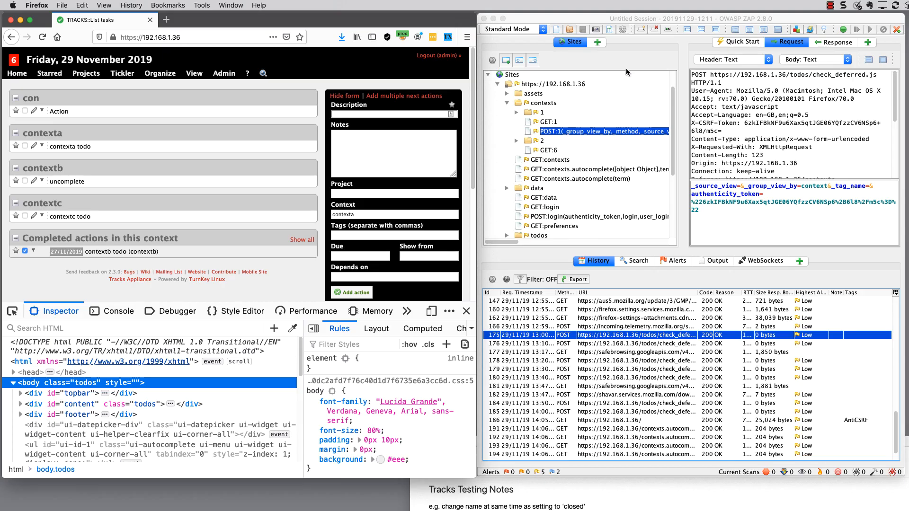
{"action": "left_click", "coordinate": [642, 23]}
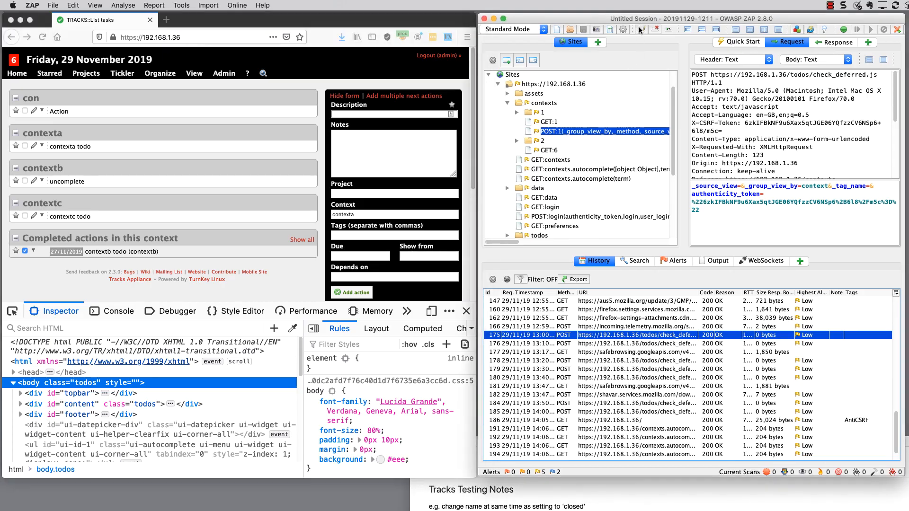
{"action": "left_click_drag", "start_coordinate": [642, 22], "coordinate": [641, 21]}
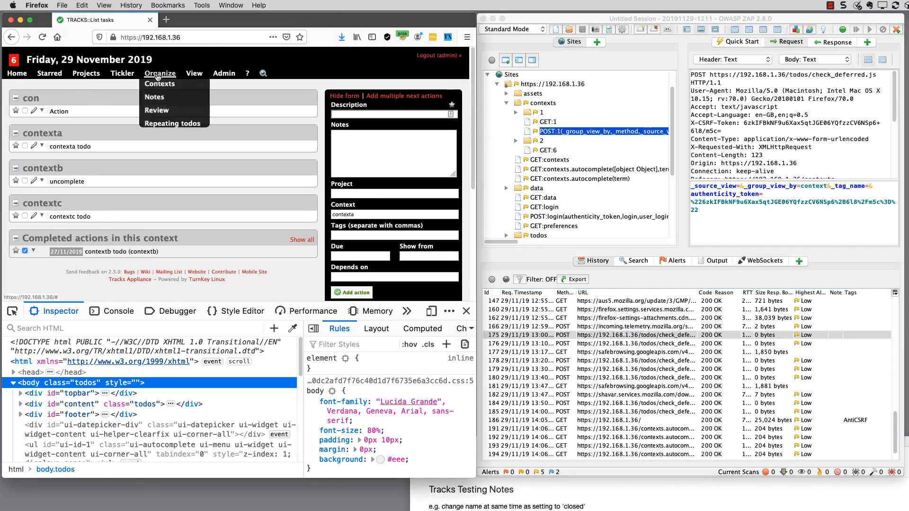
{"action": "left_click", "coordinate": [180, 86]}
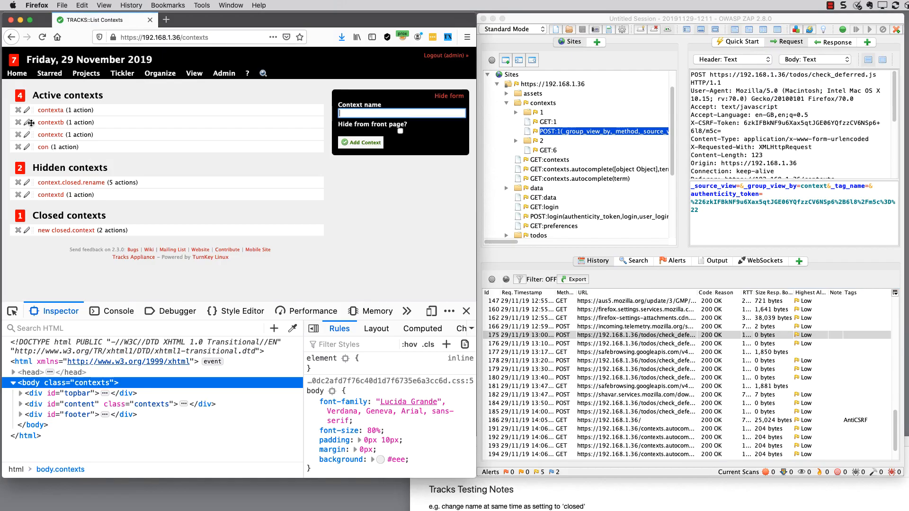
{"action": "left_click", "coordinate": [27, 110]}
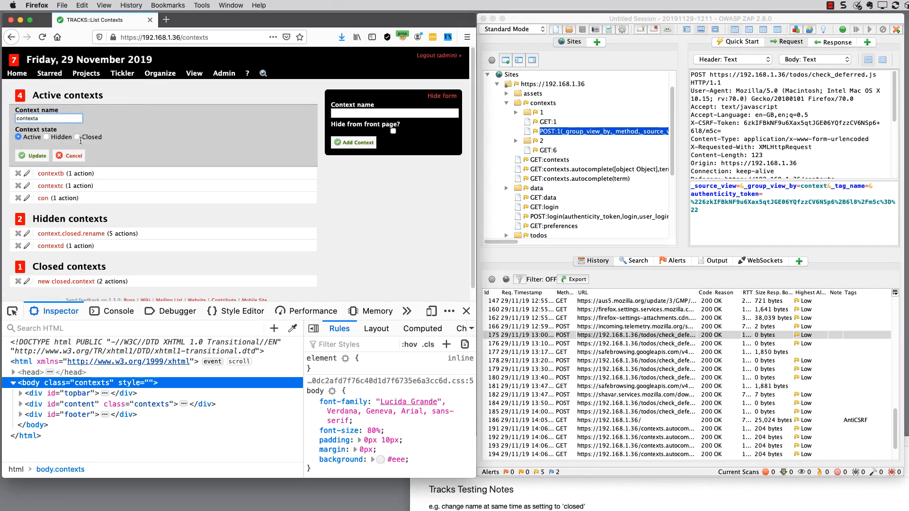
Step: Inspect contexta's edit form in the page's HTML and expand it to locate the Closed state radio input
{"action": "right_click", "coordinate": [84, 137]}
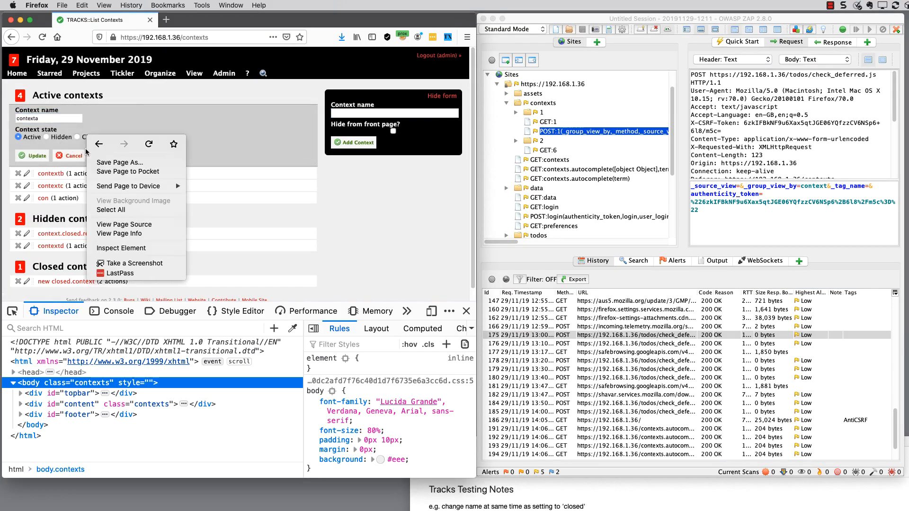
{"action": "left_click", "coordinate": [130, 250]}
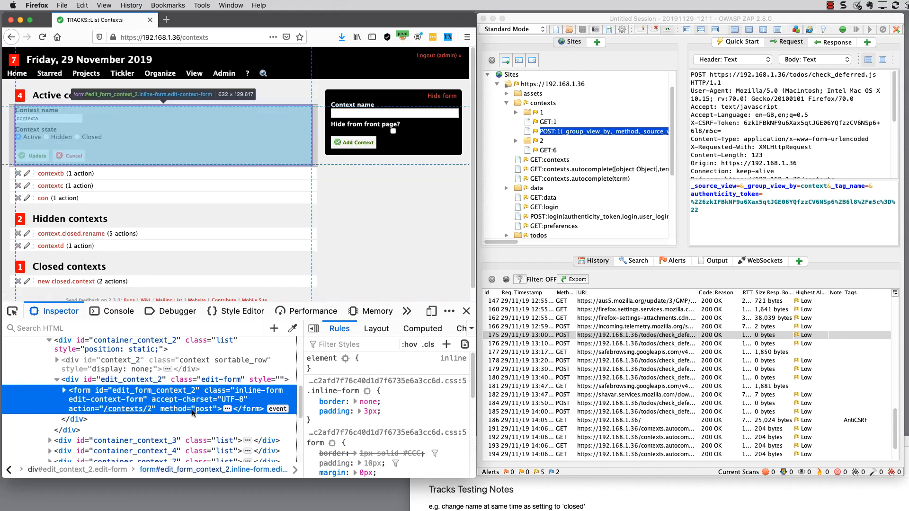
{"action": "left_click", "coordinate": [64, 391]}
{"action": "scroll", "coordinate": [136, 420], "scroll_direction": "down", "scroll_amount": 5}
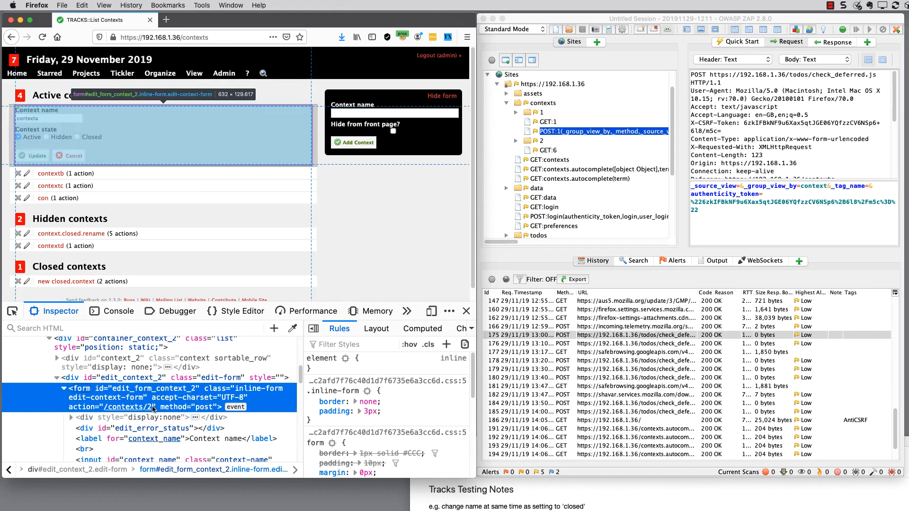
{"action": "scroll", "coordinate": [151, 409], "scroll_direction": "down", "scroll_amount": 4}
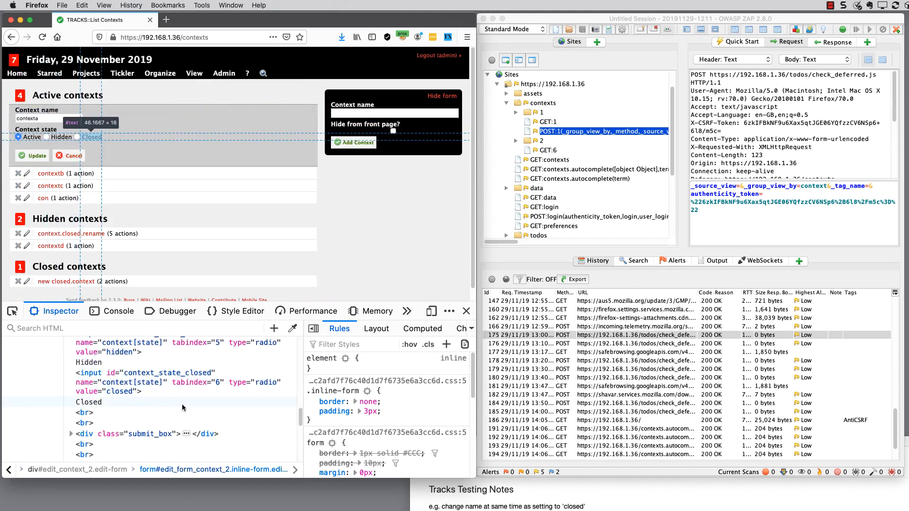
Step: Set the value attribute of the context_state_closed radio input to "close" in the HTML
{"action": "left_click", "coordinate": [127, 393]}
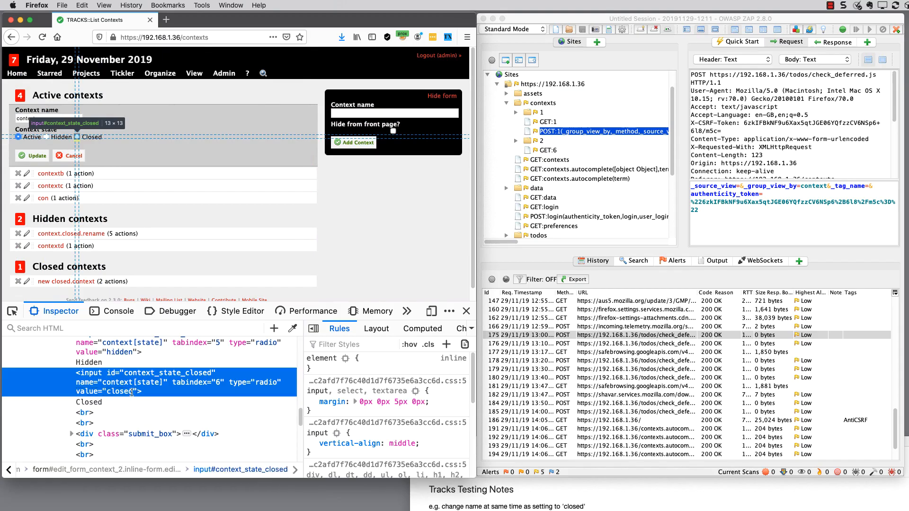
{"action": "double_click", "coordinate": [127, 392]}
{"action": "key", "text": "BackSpace"}
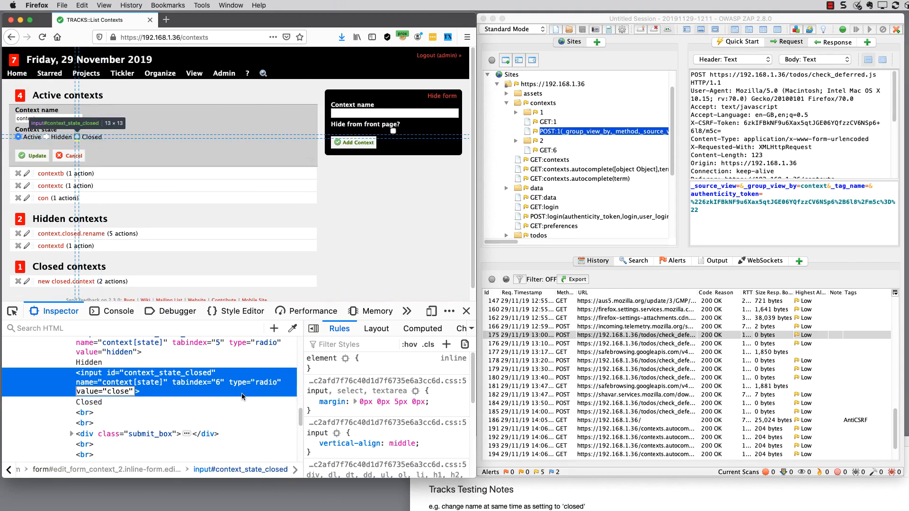
{"action": "key", "text": "Return"}
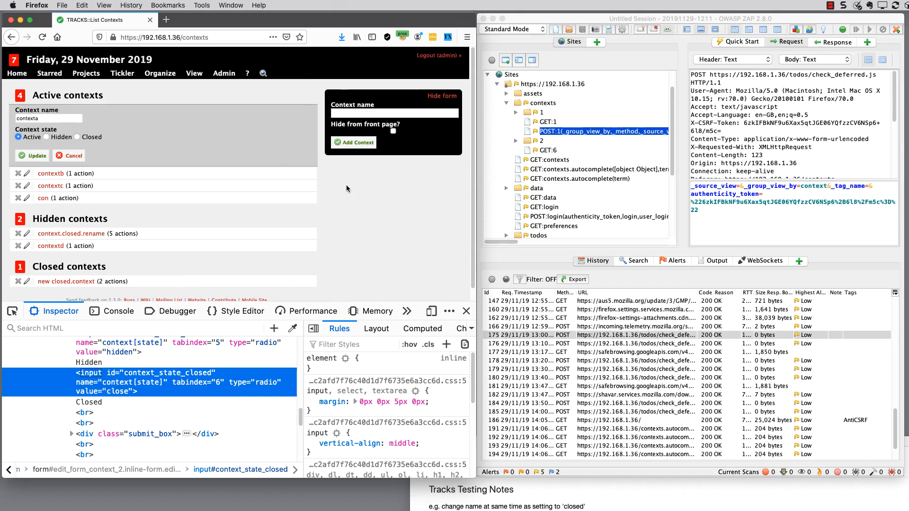
Step: Switch to Sublime Text, examine the context entries in tracks_data.xml, and move its window clear of the Tracks context list
{"action": "left_click_drag", "start_coordinate": [320, 510], "coordinate": [326, 189]}
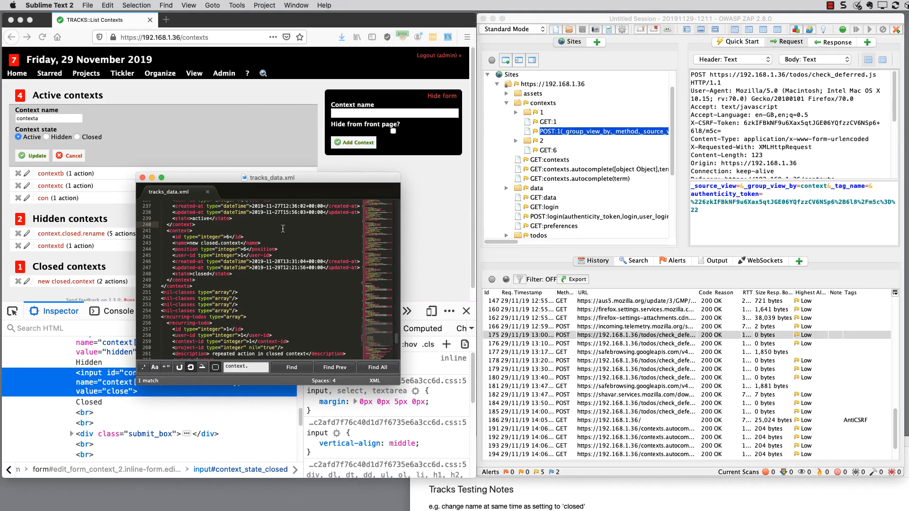
{"action": "scroll", "coordinate": [282, 228], "scroll_direction": "up", "scroll_amount": 15}
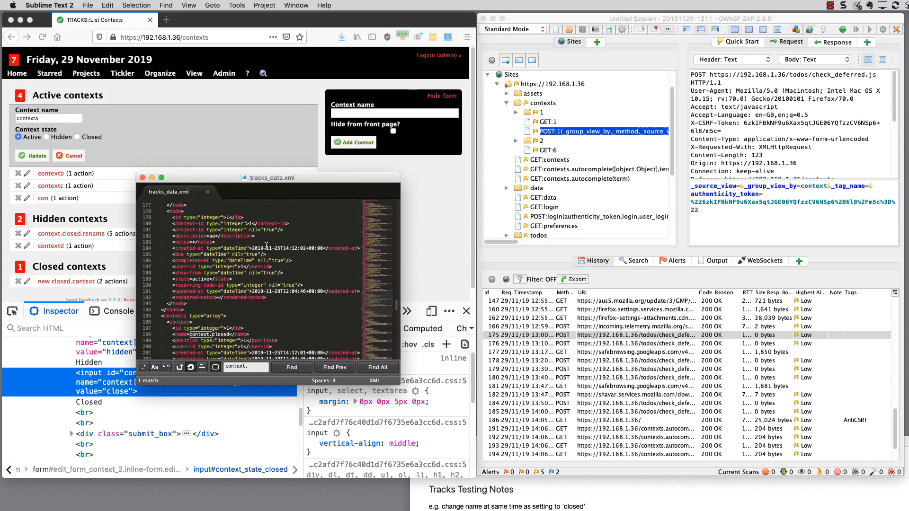
{"action": "scroll", "coordinate": [266, 245], "scroll_direction": "down", "scroll_amount": 1}
{"action": "left_click_drag", "start_coordinate": [283, 180], "coordinate": [298, 291]}
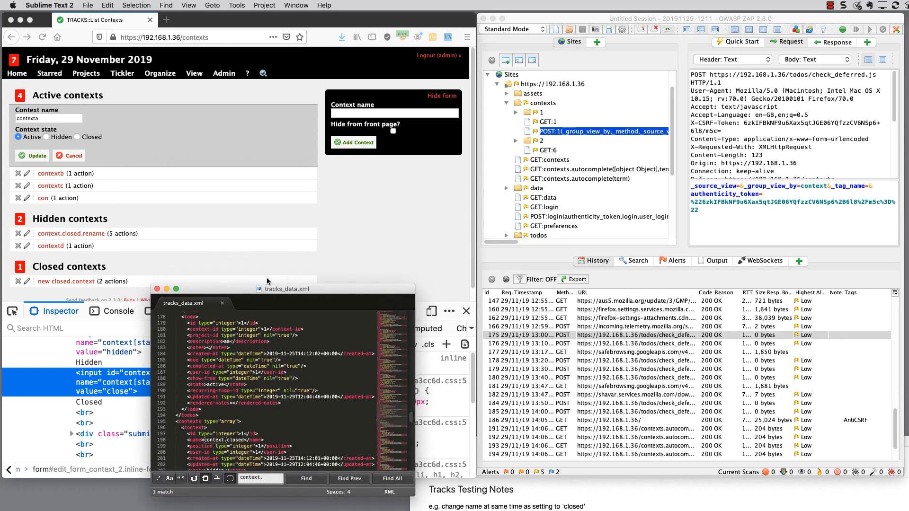
Step: Switch to the Tracks Testing Notes in Evernote, read them, and move the Evernote and Sublime Text windows clear of the Tracks page
{"action": "left_click", "coordinate": [633, 494]}
{"action": "left_click_drag", "start_coordinate": [692, 445], "coordinate": [677, 124]}
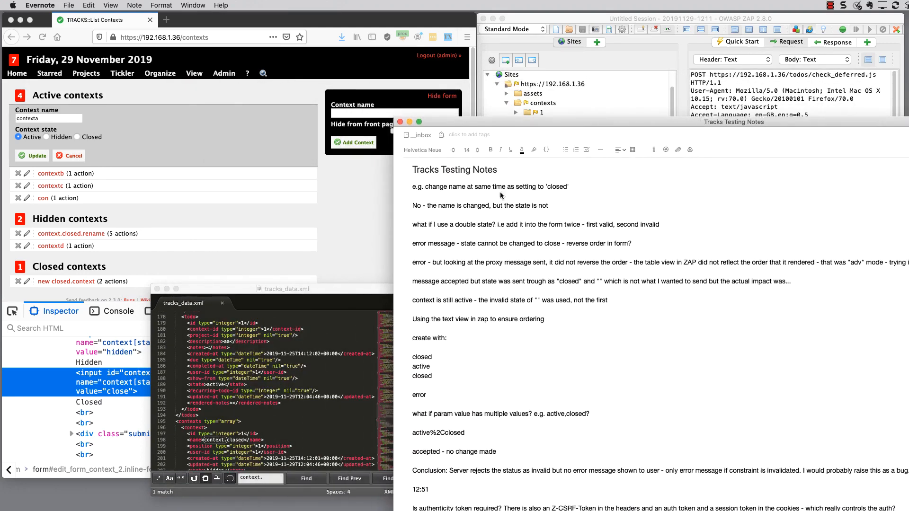
{"action": "left_click_drag", "start_coordinate": [582, 124], "coordinate": [591, 509]}
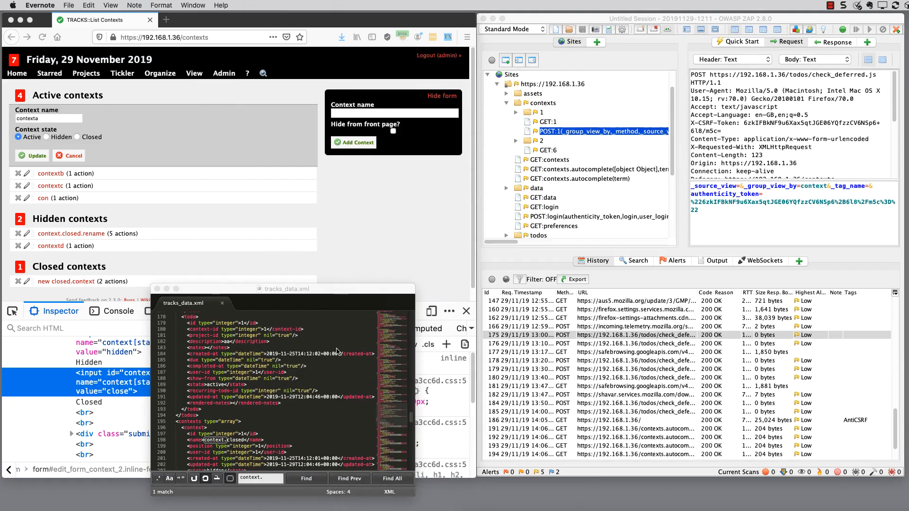
{"action": "left_click", "coordinate": [326, 294]}
{"action": "left_click_drag", "start_coordinate": [326, 293], "coordinate": [327, 510]}
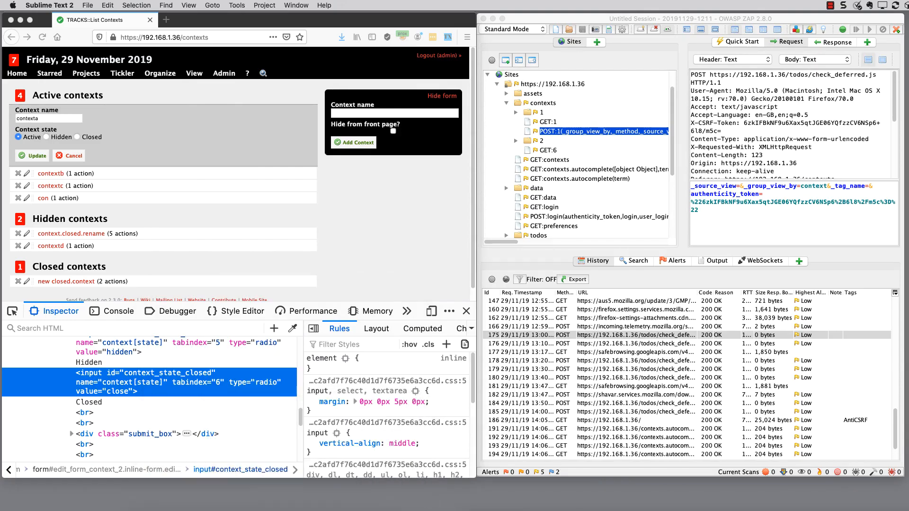
Step: Switch back to Firefox, close the developer tools, and open the Tracks home page
{"action": "left_click", "coordinate": [578, 18]}
{"action": "left_click", "coordinate": [397, 23]}
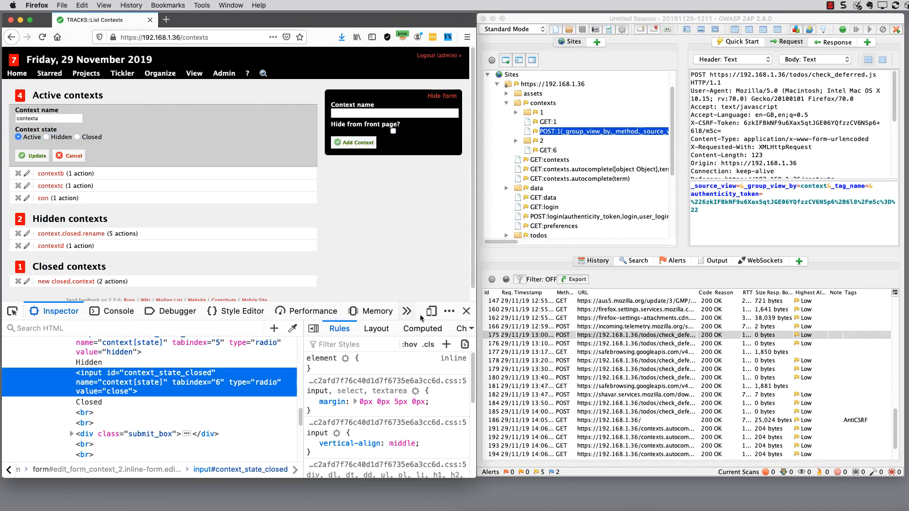
{"action": "left_click", "coordinate": [467, 311]}
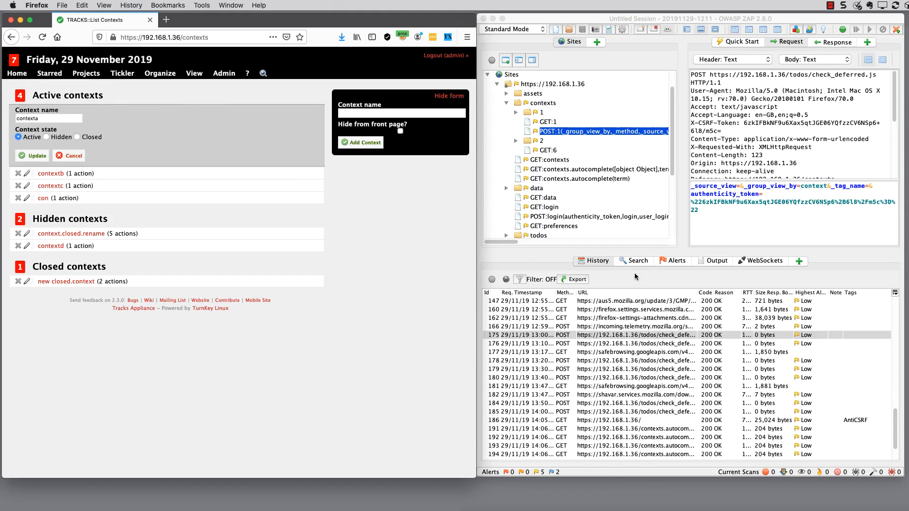
{"action": "left_click", "coordinate": [17, 73]}
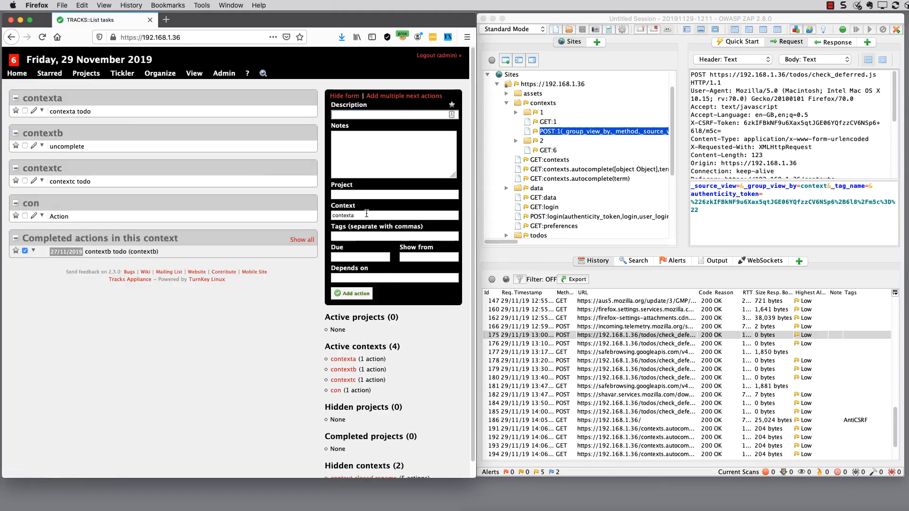
Step: Replace the Context value in the new action form with "con" to bring up the matching context suggestions
{"action": "left_click", "coordinate": [367, 214]}
{"action": "left_click_drag", "start_coordinate": [367, 214], "coordinate": [331, 215]}
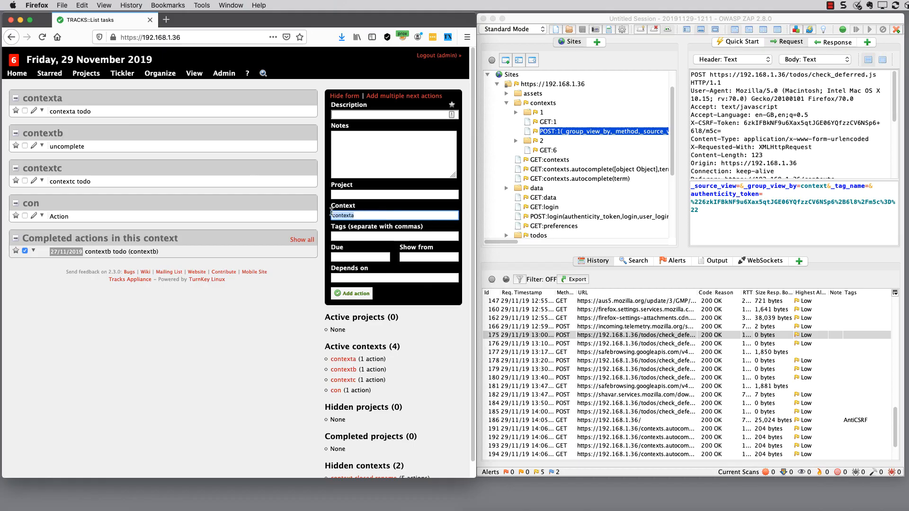
{"action": "scroll", "coordinate": [665, 415], "scroll_direction": "down", "scroll_amount": 3}
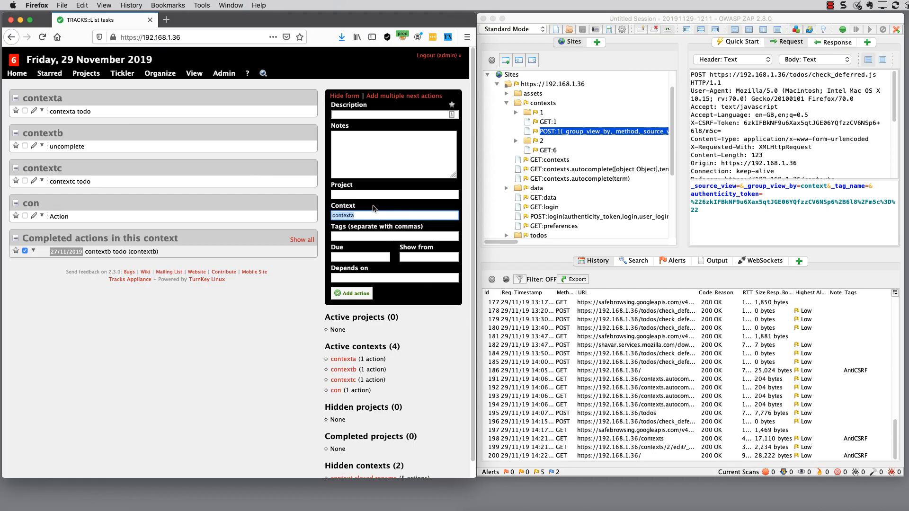
{"action": "left_click", "coordinate": [360, 215]}
{"action": "double_click", "coordinate": [361, 216]}
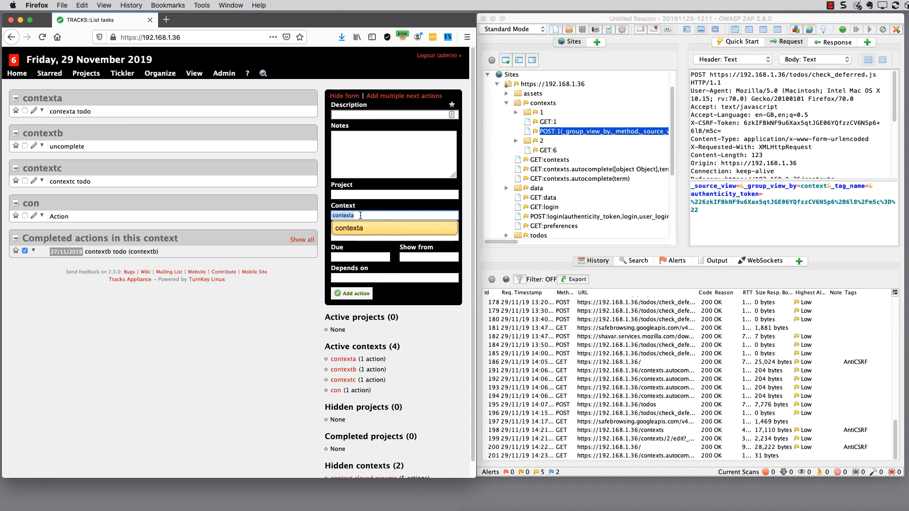
{"action": "type", "text": "con"}
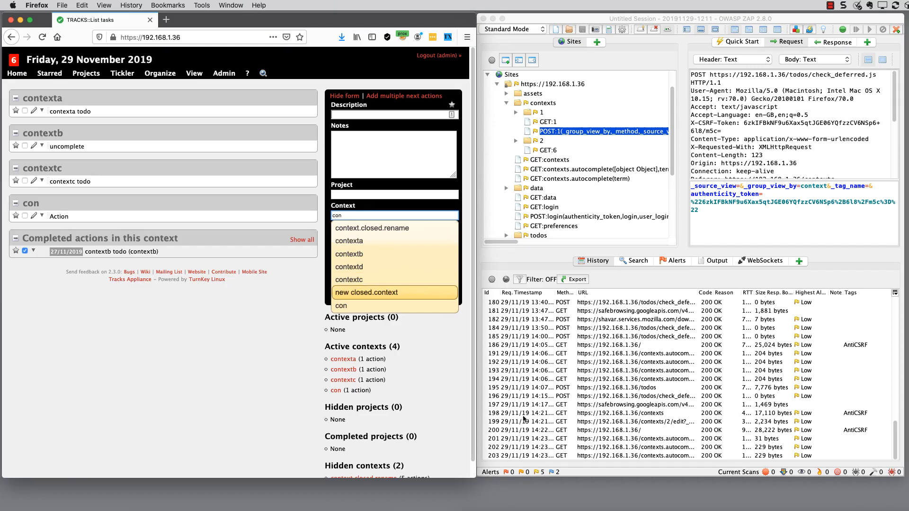
Step: Switch to ZAP and examine the JSON response of the newest contexts.autocomplete request for the term con
{"action": "left_click", "coordinate": [628, 456]}
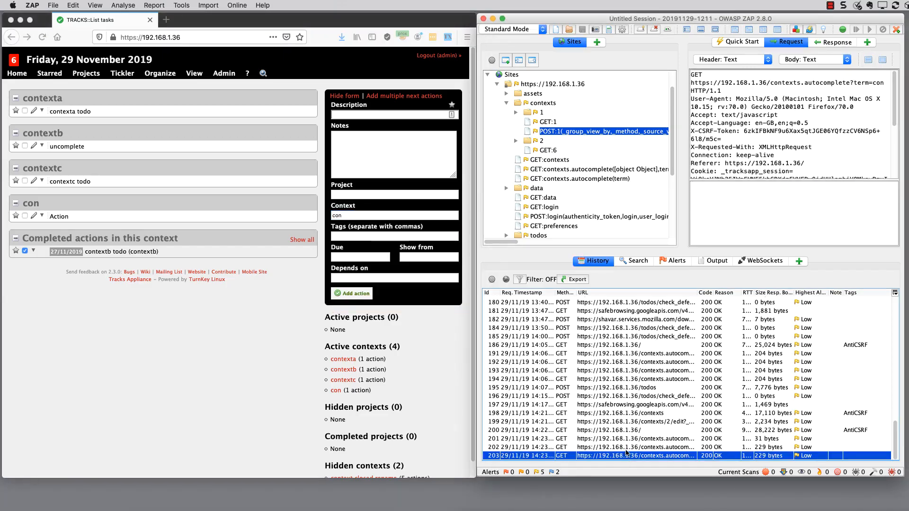
{"action": "left_click", "coordinate": [842, 43]}
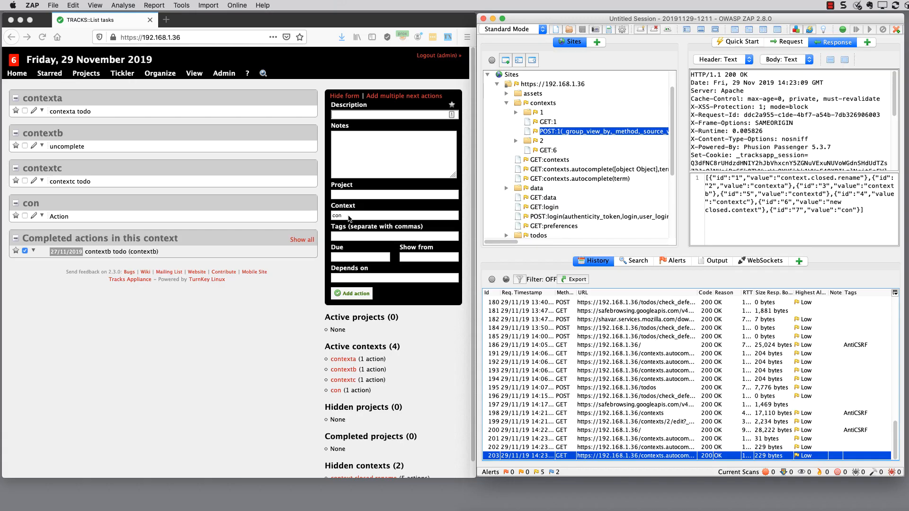
{"action": "left_click_drag", "start_coordinate": [866, 211], "coordinate": [707, 178]}
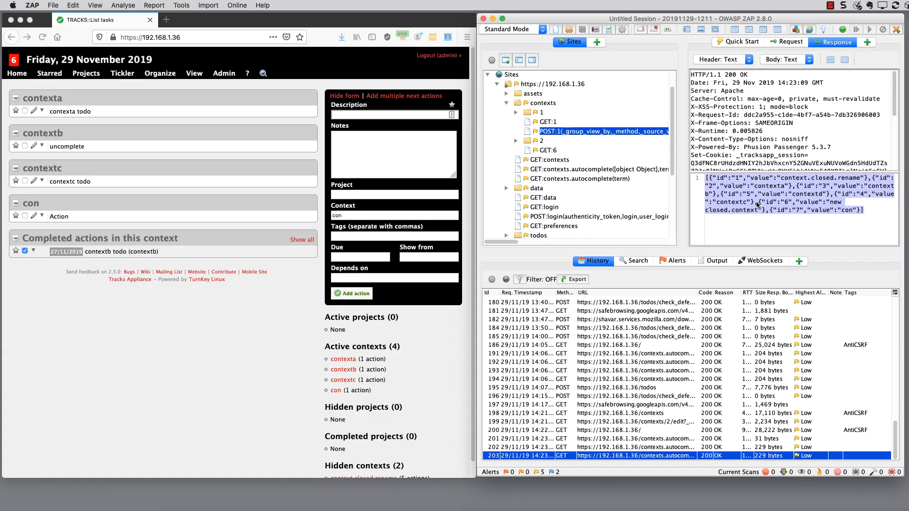
Step: Compare the responses of history request 194, contexts.autocomplete, and request 195, POST todos, reading through the script returned by the POST
{"action": "left_click", "coordinate": [631, 387]}
{"action": "scroll", "coordinate": [805, 204], "scroll_direction": "down", "scroll_amount": 5}
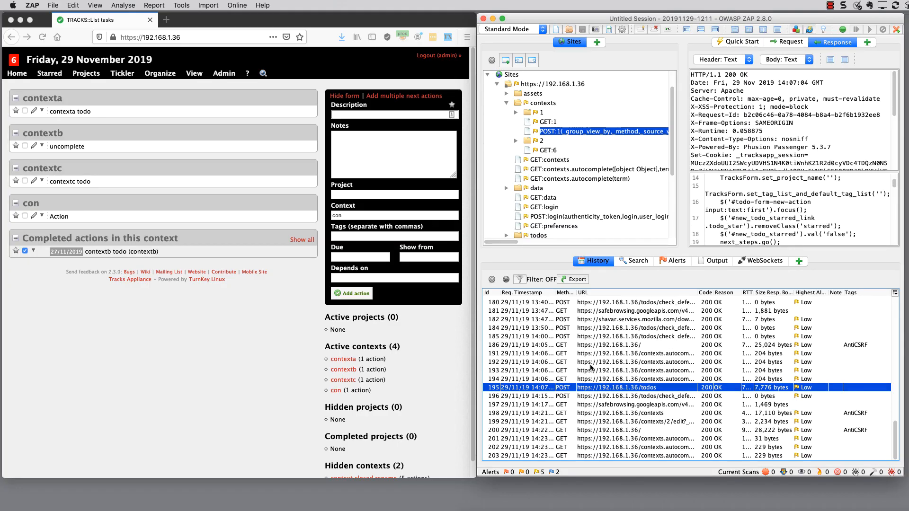
{"action": "left_click", "coordinate": [173, 369]}
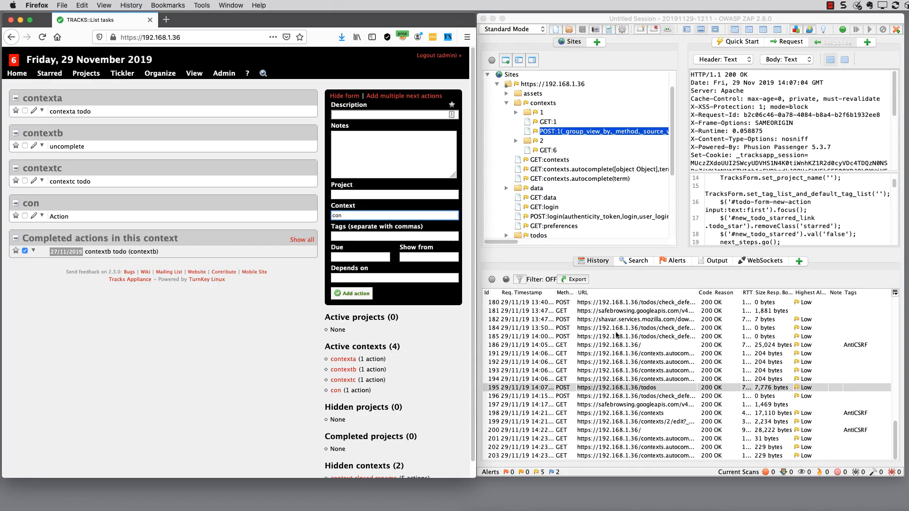
{"action": "left_click", "coordinate": [655, 378]}
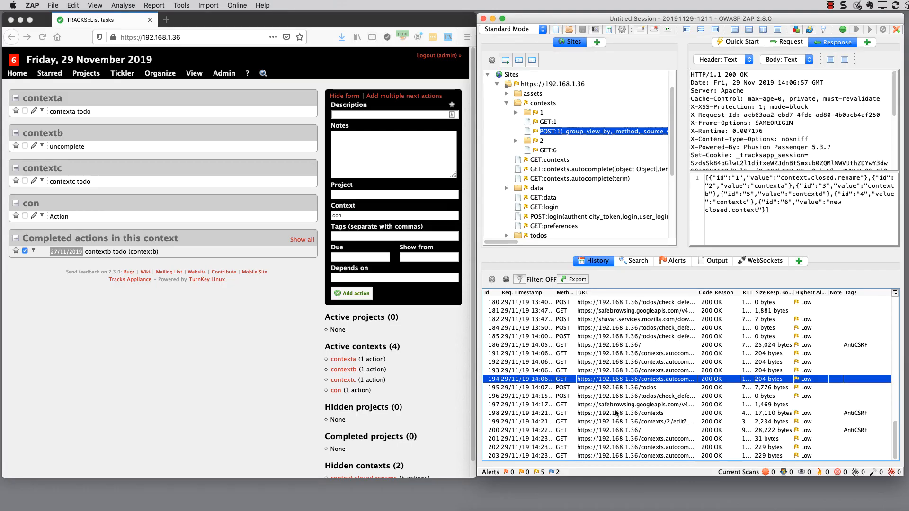
{"action": "left_click", "coordinate": [610, 390]}
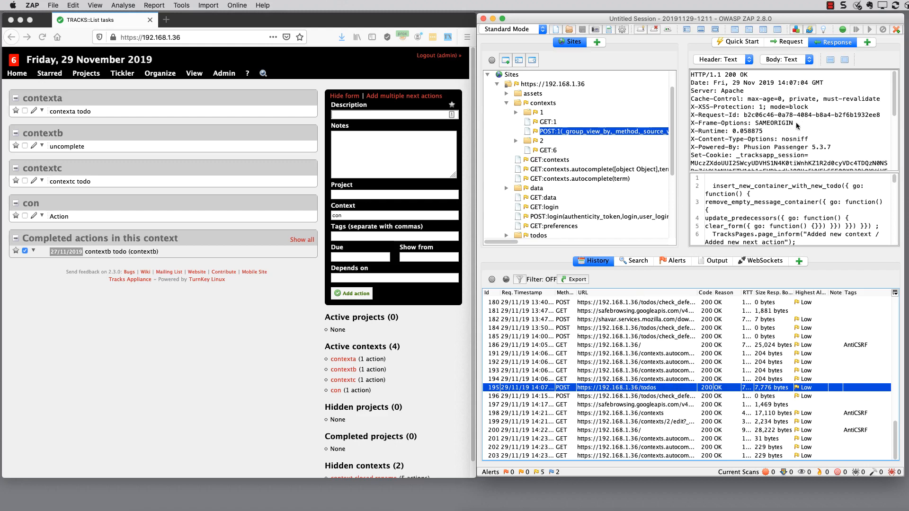
{"action": "scroll", "coordinate": [803, 135], "scroll_direction": "down", "scroll_amount": 3}
{"action": "scroll", "coordinate": [820, 137], "scroll_direction": "down", "scroll_amount": 1}
{"action": "scroll", "coordinate": [819, 206], "scroll_direction": "down", "scroll_amount": 5}
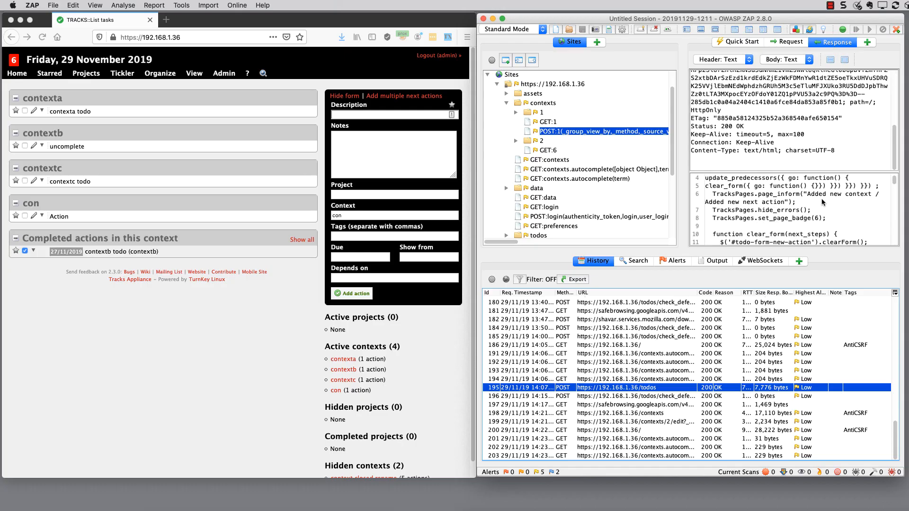
{"action": "scroll", "coordinate": [814, 220], "scroll_direction": "down", "scroll_amount": 4}
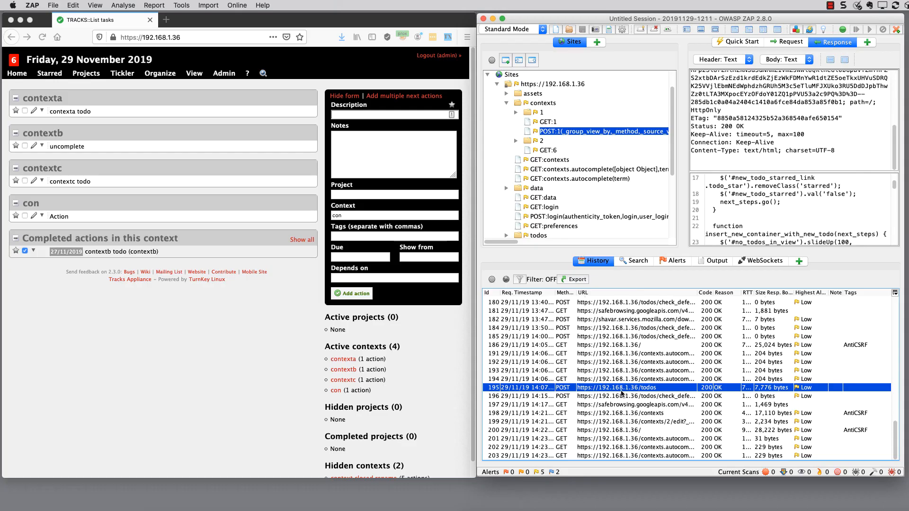
Step: Show the request of history entry 195, POST todos, and open it in the Manual Request Editor for resending
{"action": "left_click", "coordinate": [782, 43]}
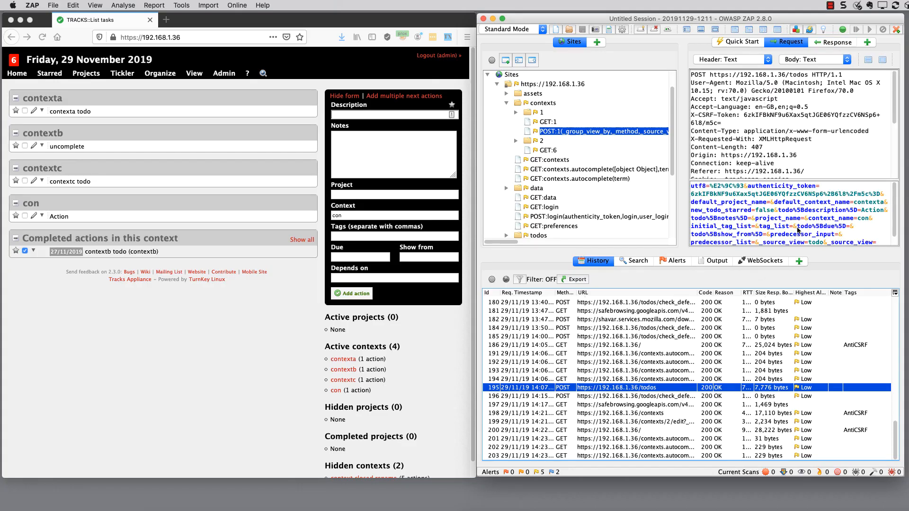
{"action": "right_click", "coordinate": [659, 393]}
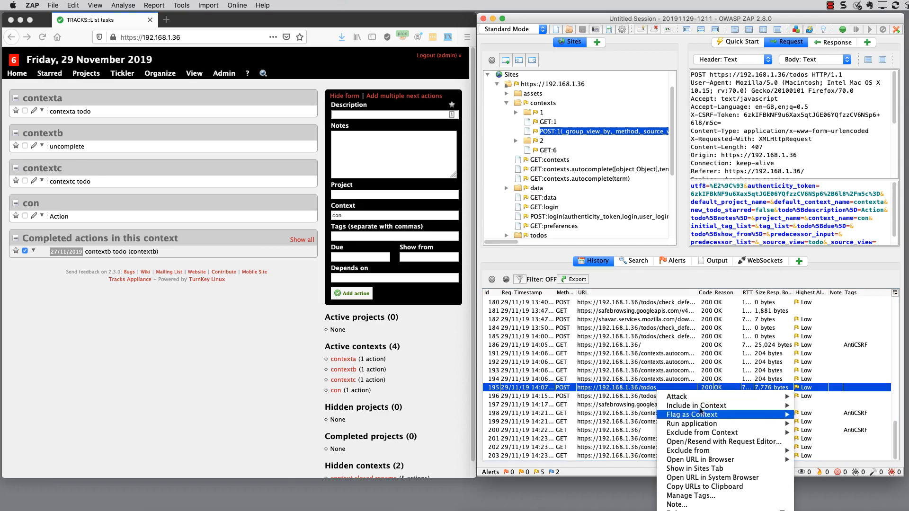
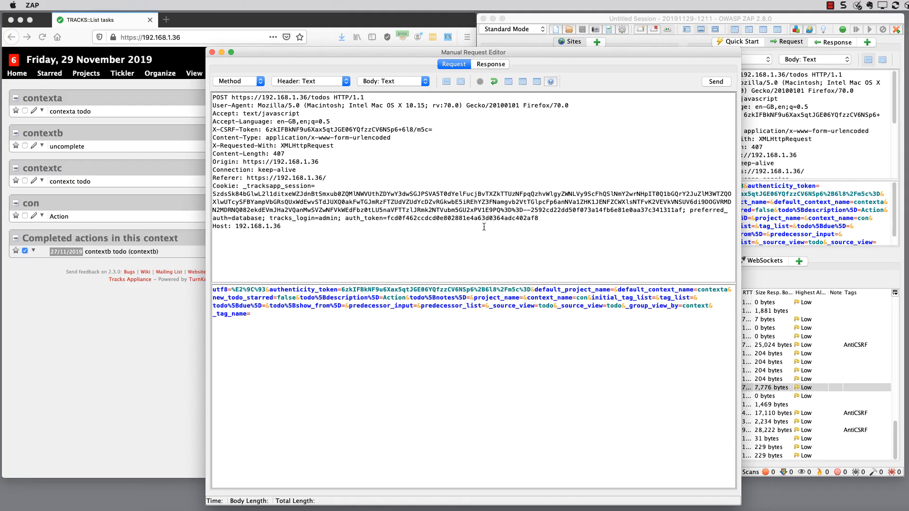
{"action": "left_click", "coordinate": [164, 353]}
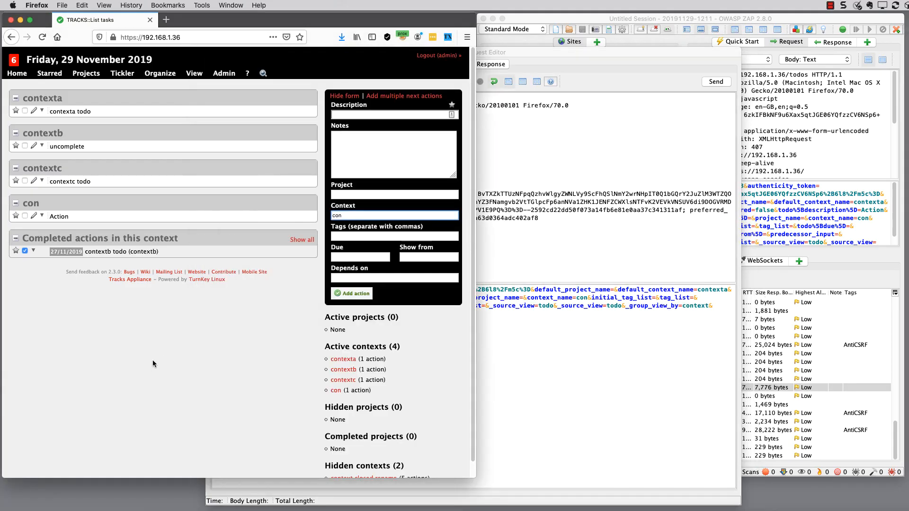
{"action": "left_click", "coordinate": [535, 352]}
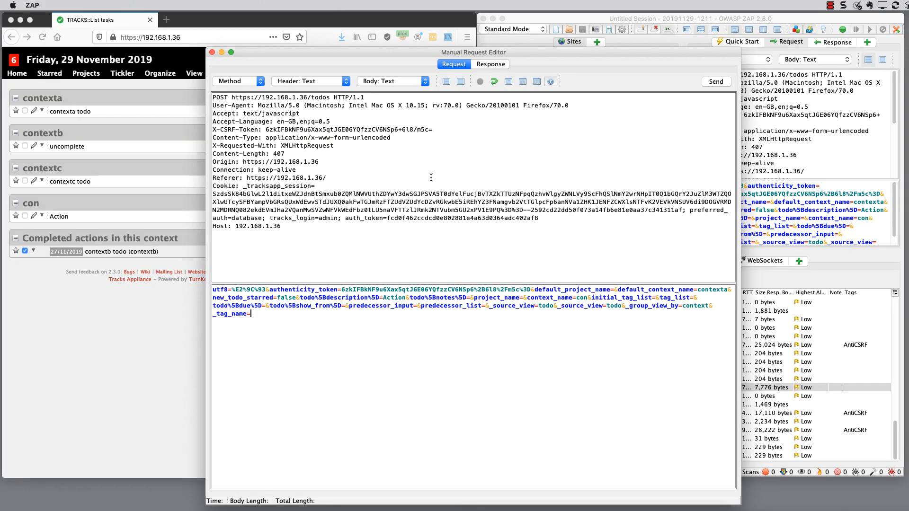
Step: Compare the POST todos request body in the Text, Table (adv) and Table views of the Manual Request Editor
{"action": "left_click", "coordinate": [426, 85]}
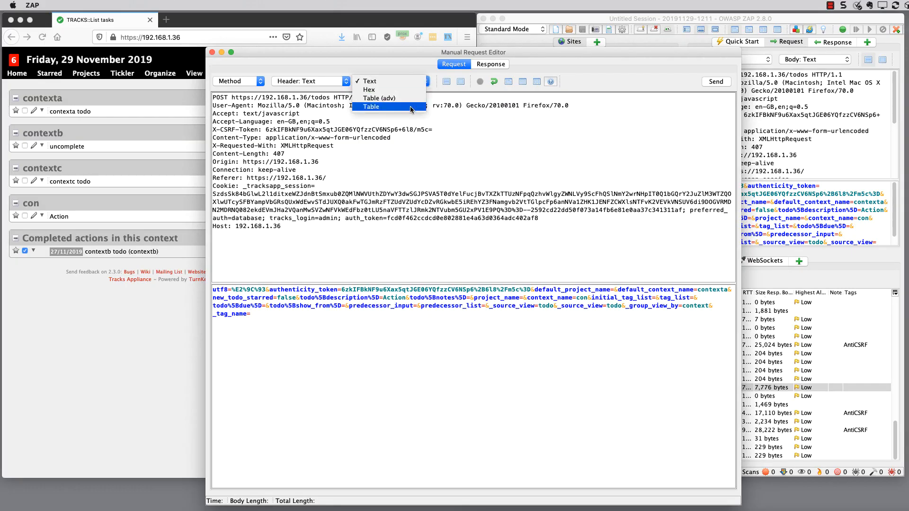
{"action": "left_click", "coordinate": [386, 98]}
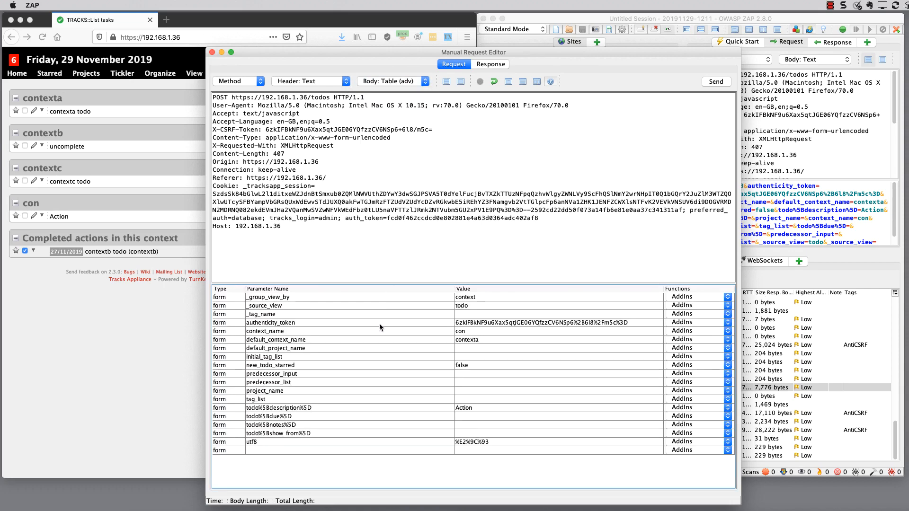
{"action": "left_click", "coordinate": [414, 81]}
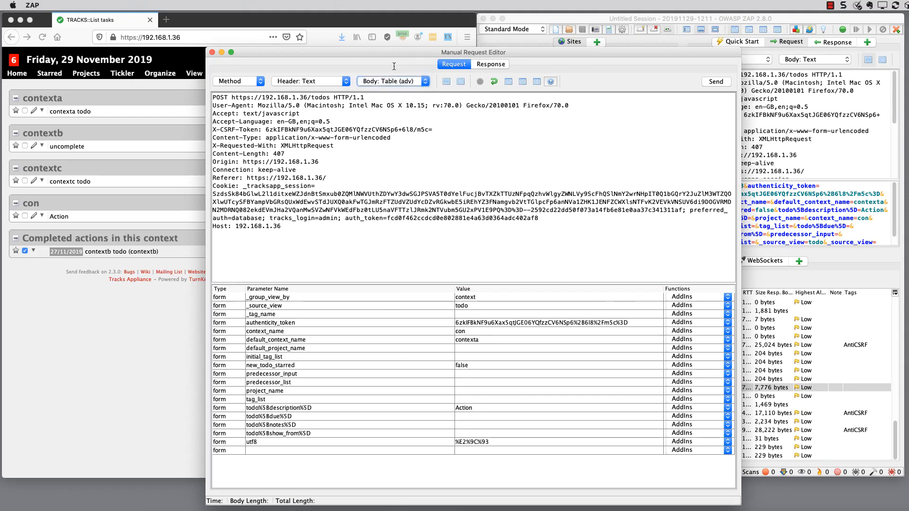
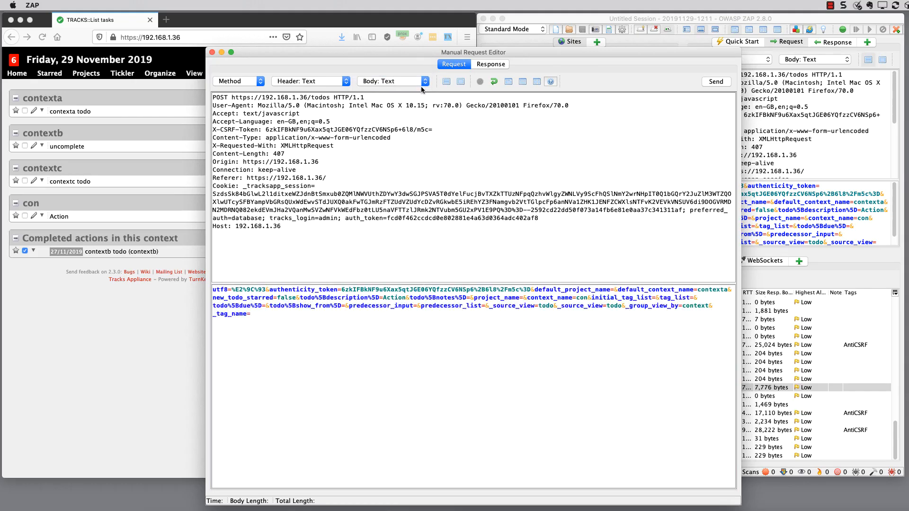
{"action": "left_click", "coordinate": [416, 81]}
{"action": "left_click", "coordinate": [388, 101]}
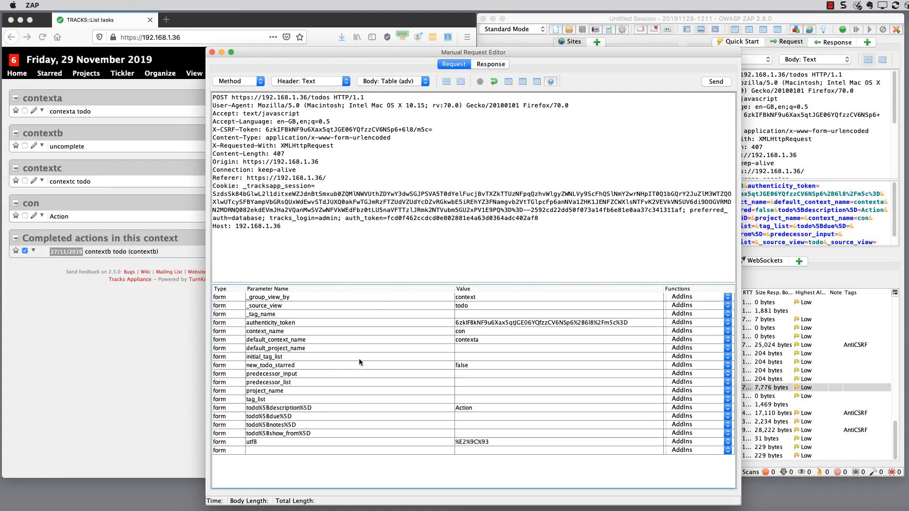
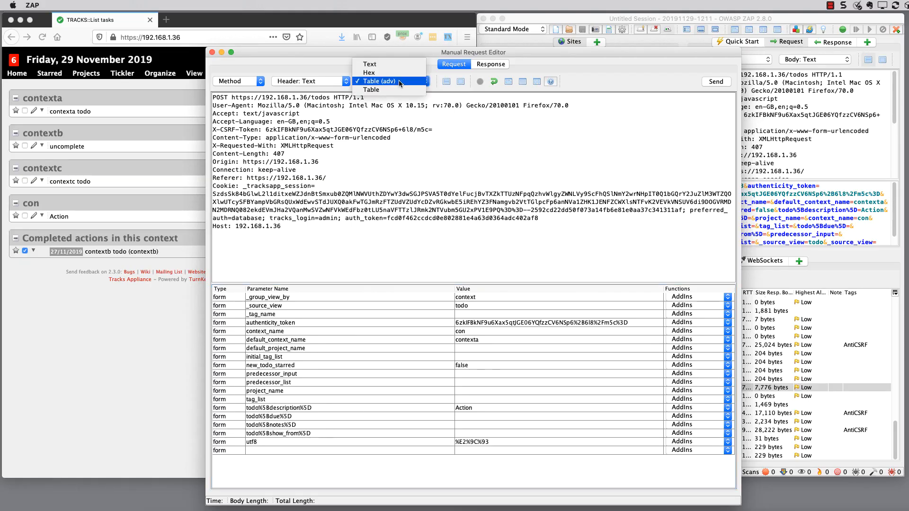
{"action": "left_click", "coordinate": [392, 91]}
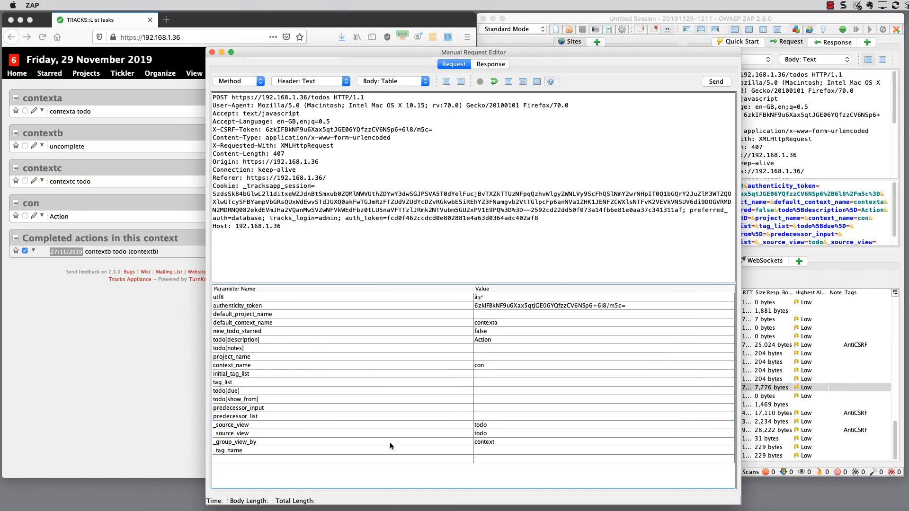
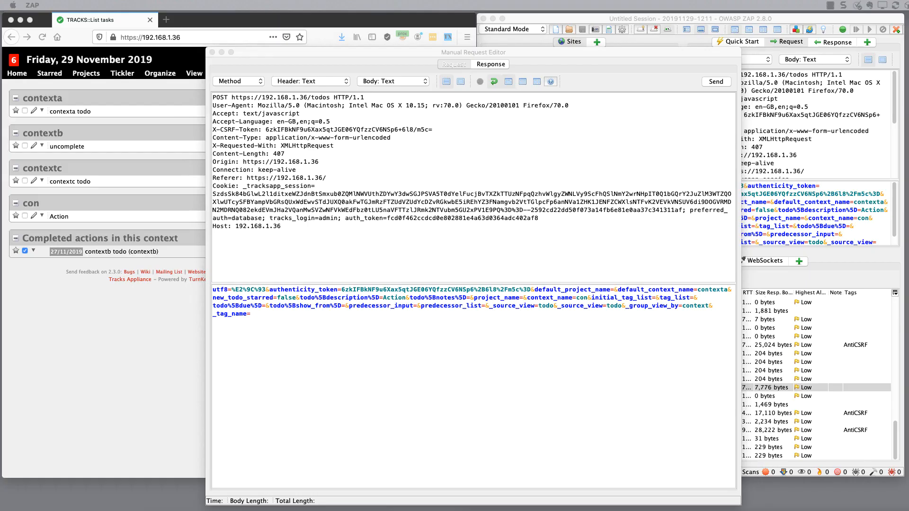
Step: Return to the main ZAP window and examine the default_context_name value in the POST todos request body against the Tracks page
{"action": "left_click", "coordinate": [555, 19]}
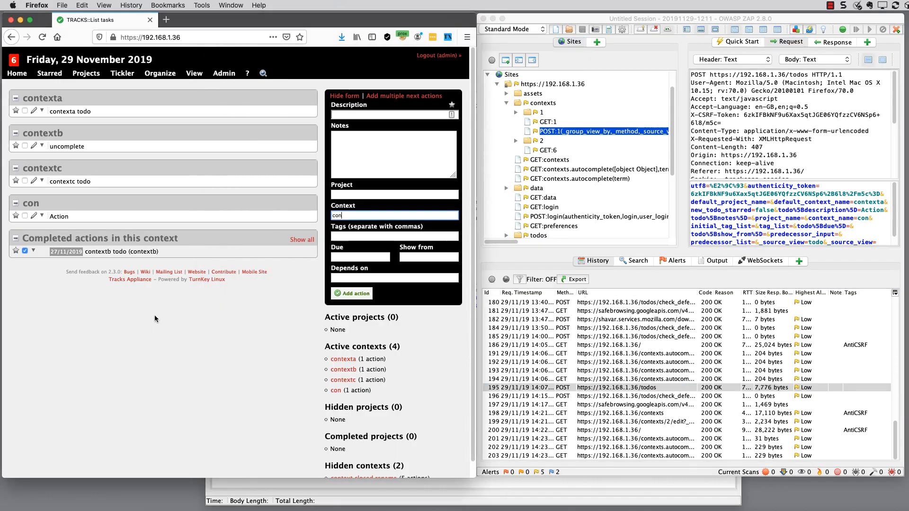
{"action": "left_click", "coordinate": [161, 321]}
{"action": "mouse_move", "coordinate": [223, 77]}
{"action": "double_click", "coordinate": [864, 203]}
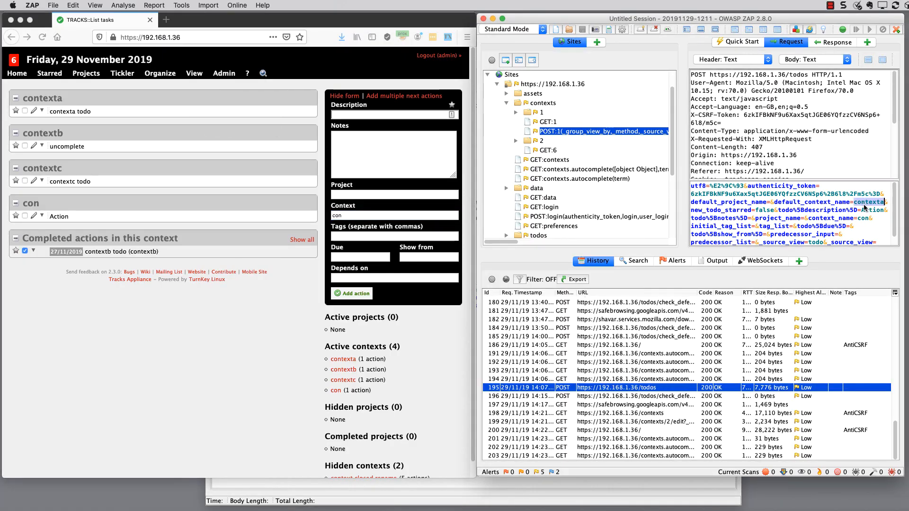
Step: Open the Contexts list in Tracks and compare contexta with the default_context_name value in the POST todos request body
{"action": "left_click", "coordinate": [160, 74]}
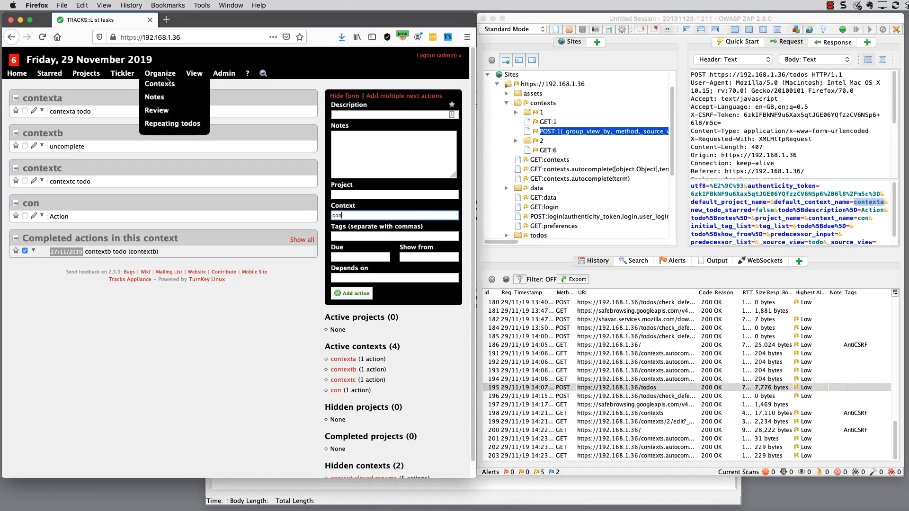
{"action": "left_click", "coordinate": [165, 85]}
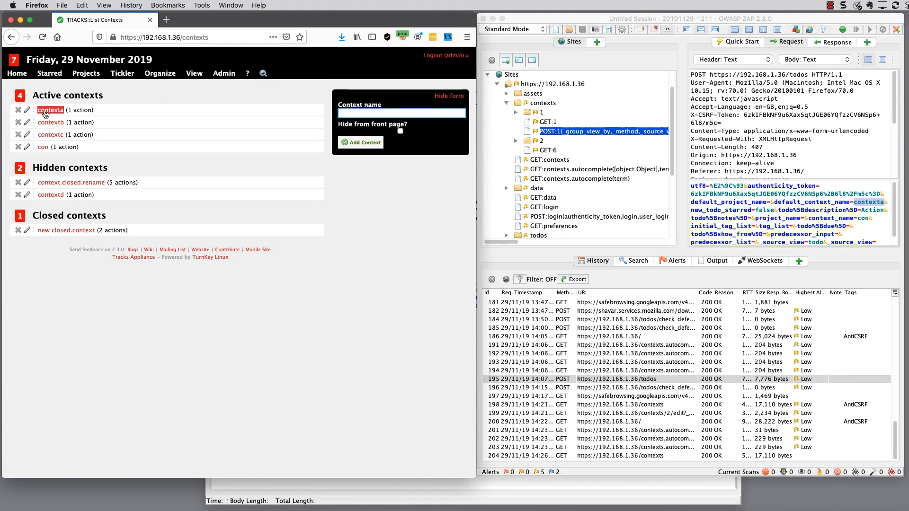
{"action": "left_click", "coordinate": [856, 207]}
{"action": "double_click", "coordinate": [864, 204]}
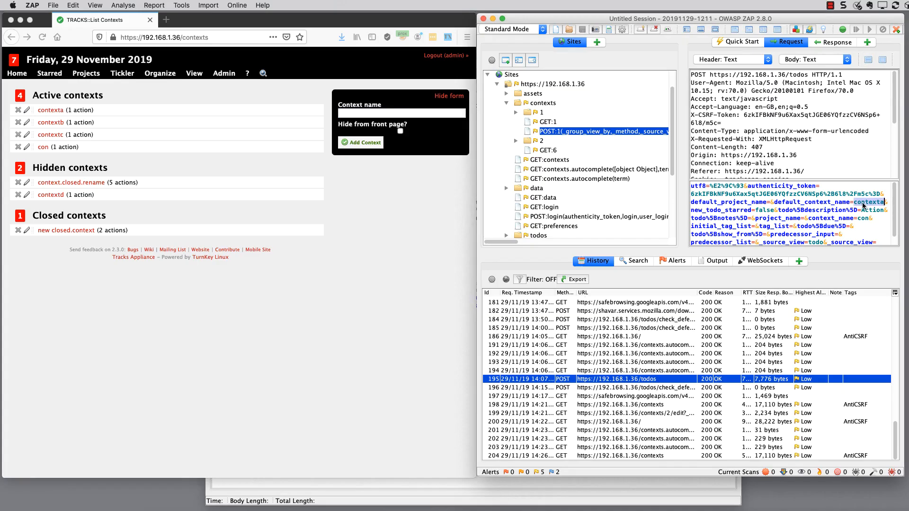
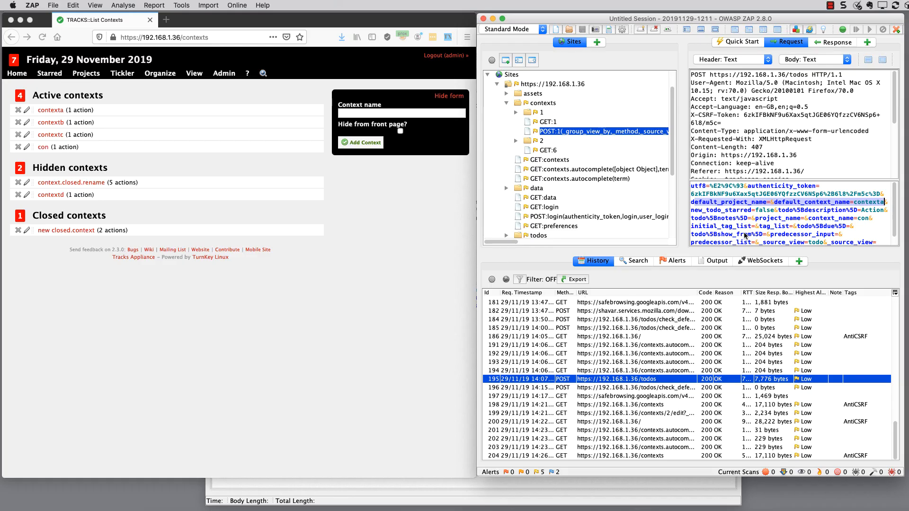
Step: Examine the session cookie and token headers of the POST todos request, together with the rest of its body
{"action": "scroll", "coordinate": [782, 137], "scroll_direction": "down", "scroll_amount": 4}
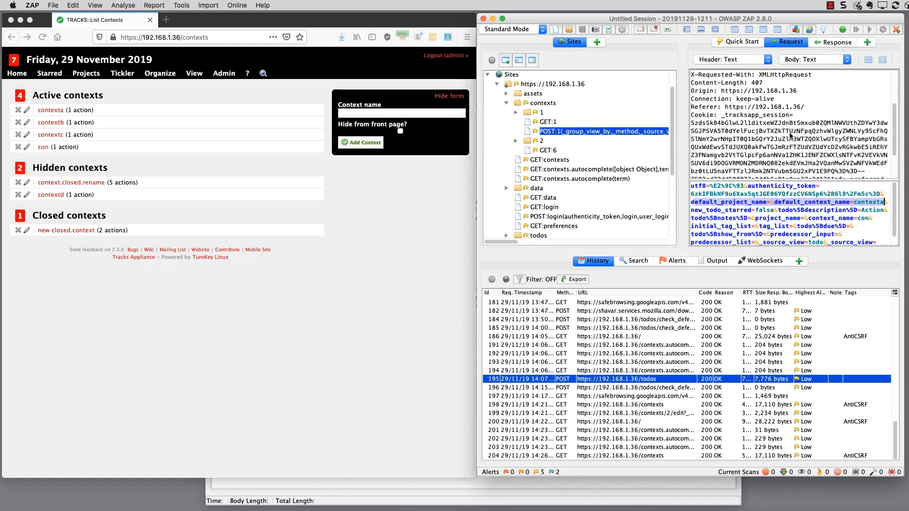
{"action": "scroll", "coordinate": [805, 135], "scroll_direction": "down", "scroll_amount": 1}
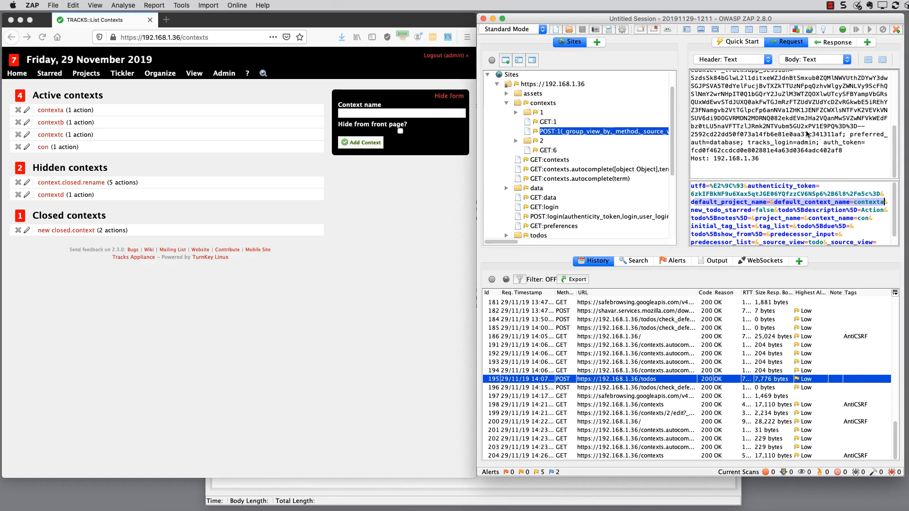
{"action": "scroll", "coordinate": [776, 232], "scroll_direction": "down", "scroll_amount": 1}
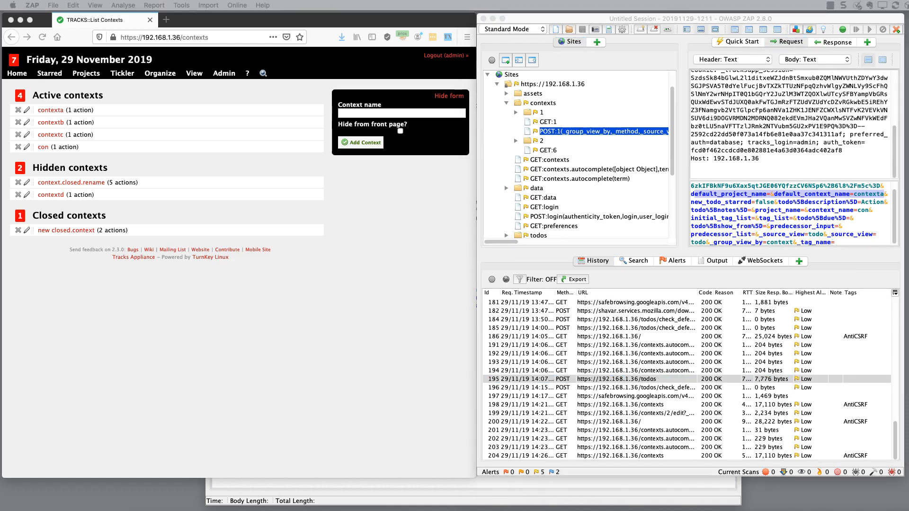
Step: Enable the HUD when using the ZAP Desktop and reload the Tracks contexts page
{"action": "left_click", "coordinate": [598, 22]}
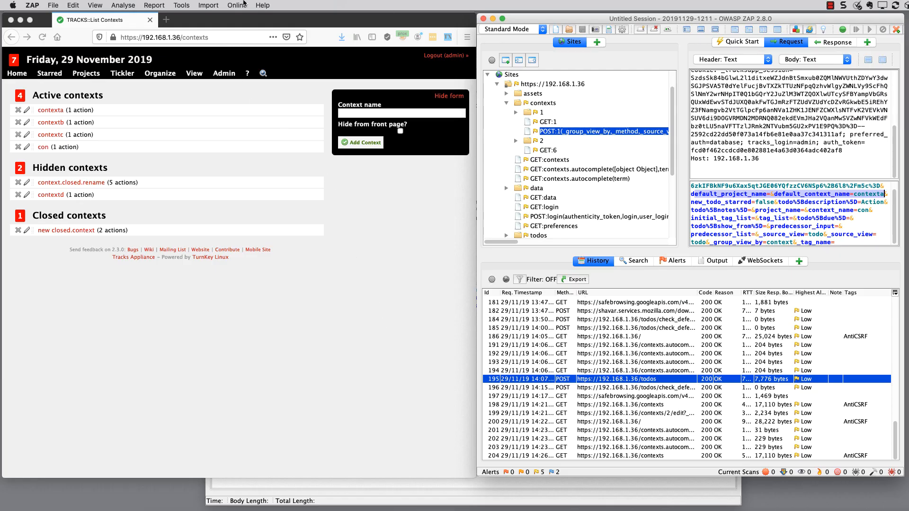
{"action": "left_click", "coordinate": [179, 6]}
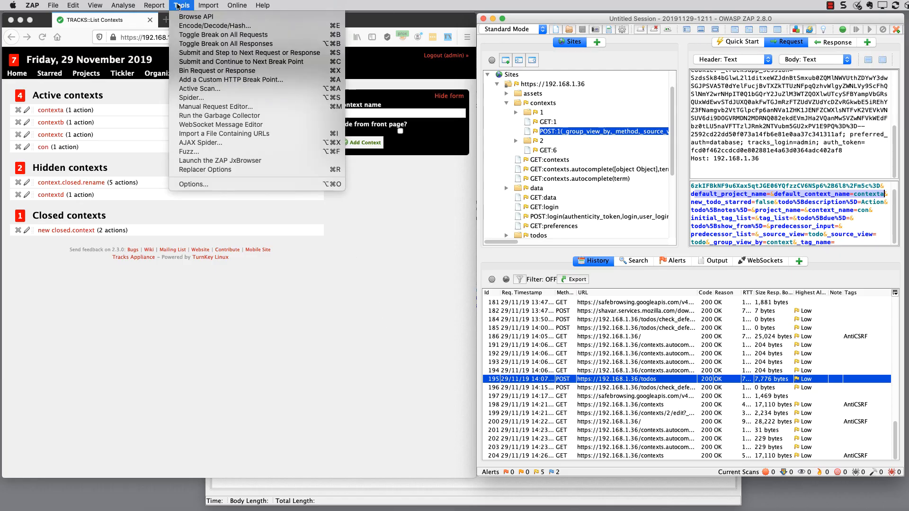
{"action": "left_click", "coordinate": [223, 185]}
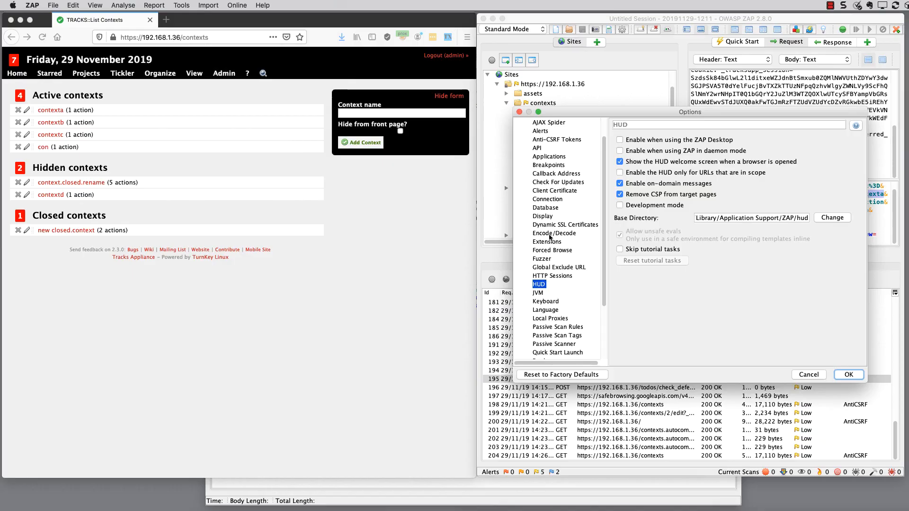
{"action": "left_click", "coordinate": [620, 140]}
{"action": "left_click", "coordinate": [849, 374]}
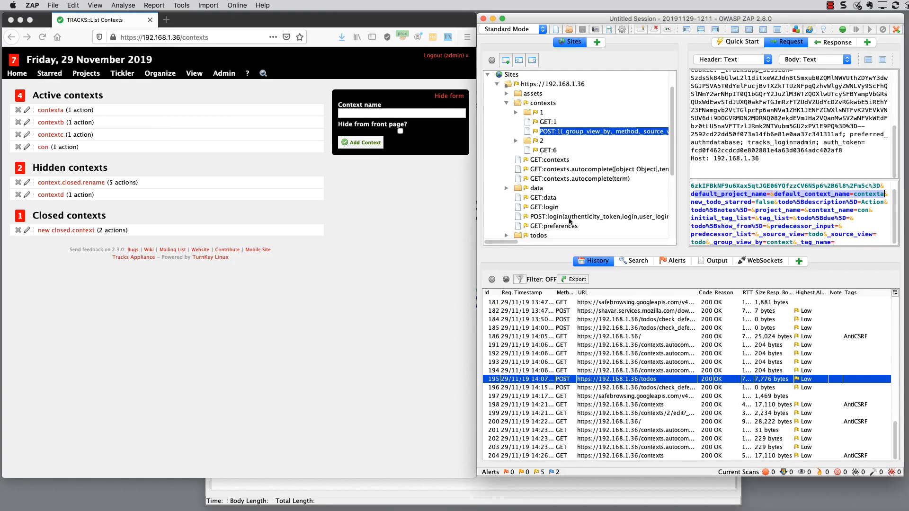
{"action": "left_click", "coordinate": [214, 38]}
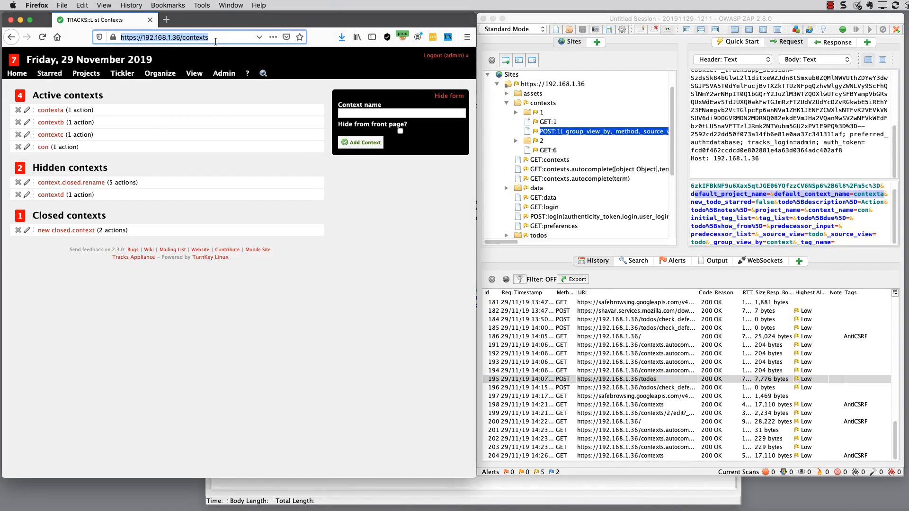
{"action": "key", "text": "Return"}
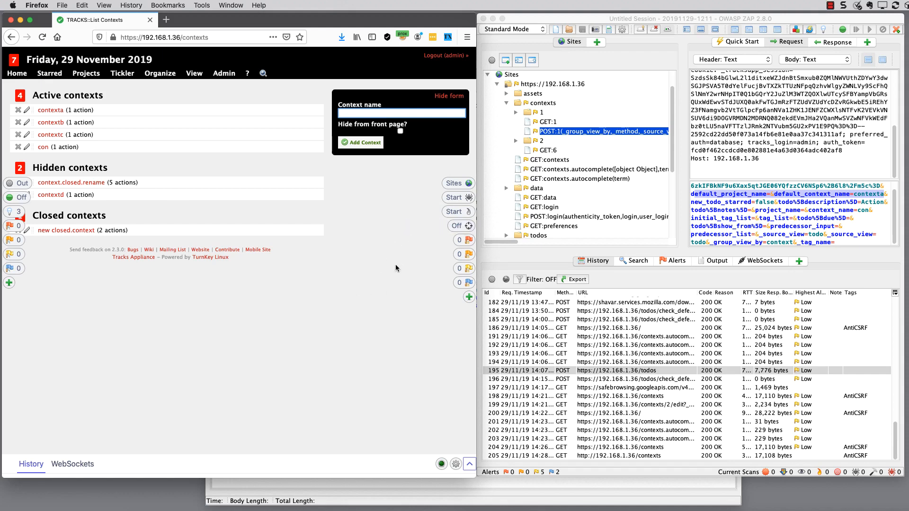
Step: Disable the HUD for the ZAP Desktop in the options and reload the Tracks contexts page without it
{"action": "left_click", "coordinate": [199, 5]}
{"action": "mouse_move", "coordinate": [168, 4]}
{"action": "left_click", "coordinate": [612, 60]}
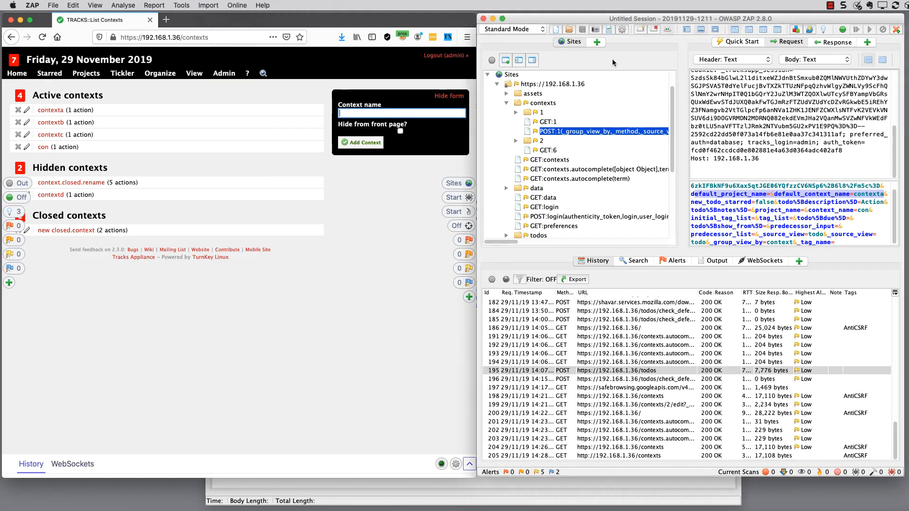
{"action": "left_click", "coordinate": [184, 6]}
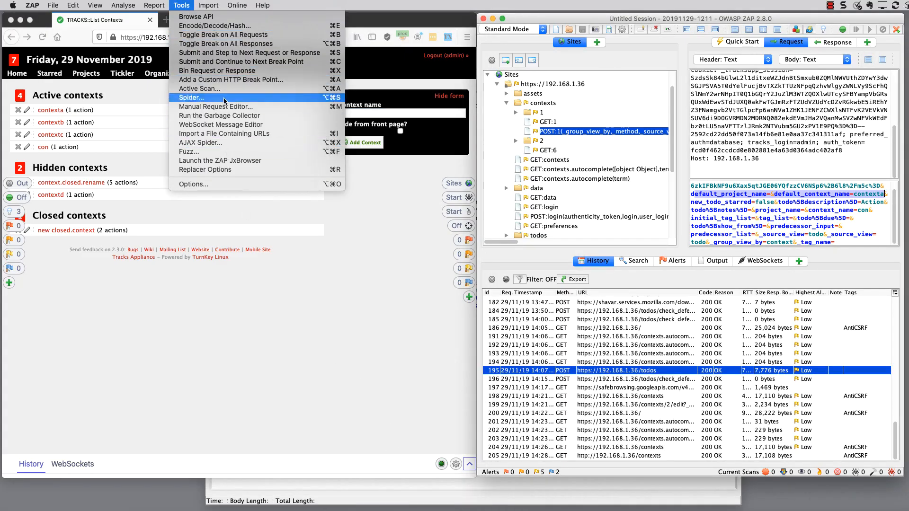
{"action": "left_click", "coordinate": [232, 185]}
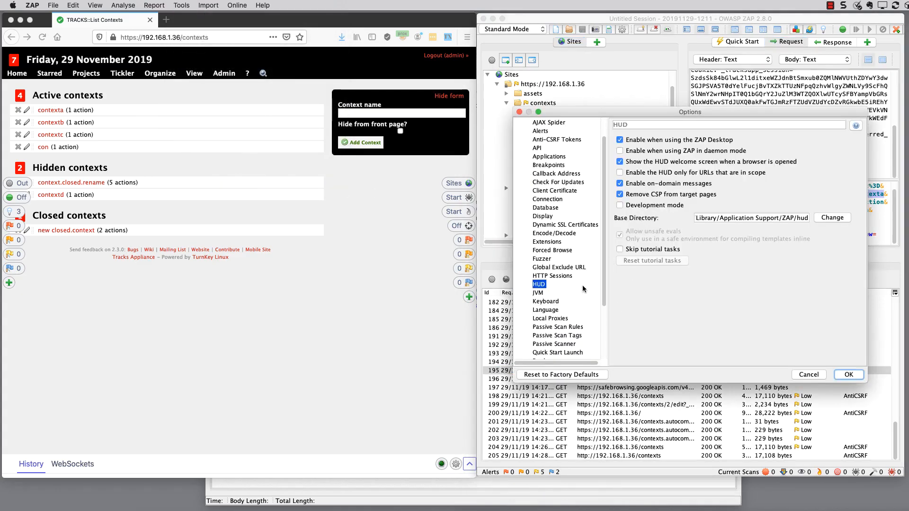
{"action": "left_click", "coordinate": [848, 378]}
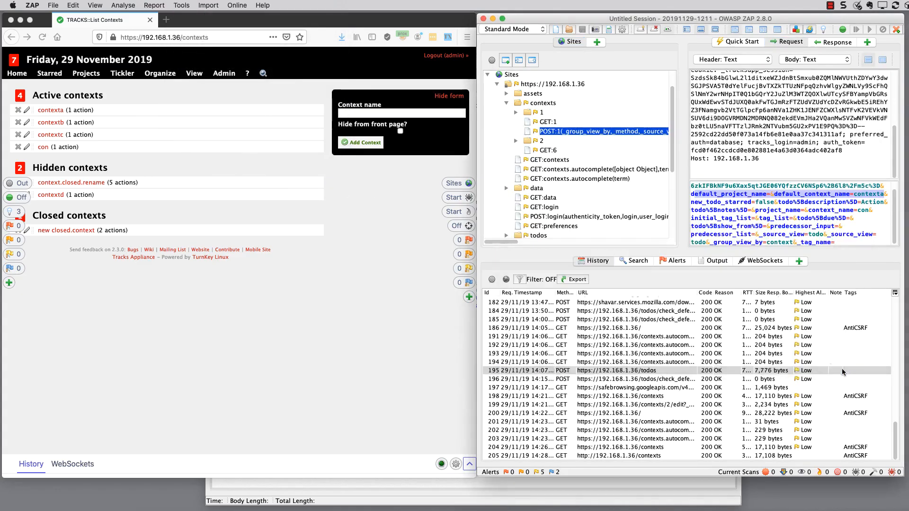
{"action": "left_click", "coordinate": [185, 37]}
{"action": "key", "text": "Return"}
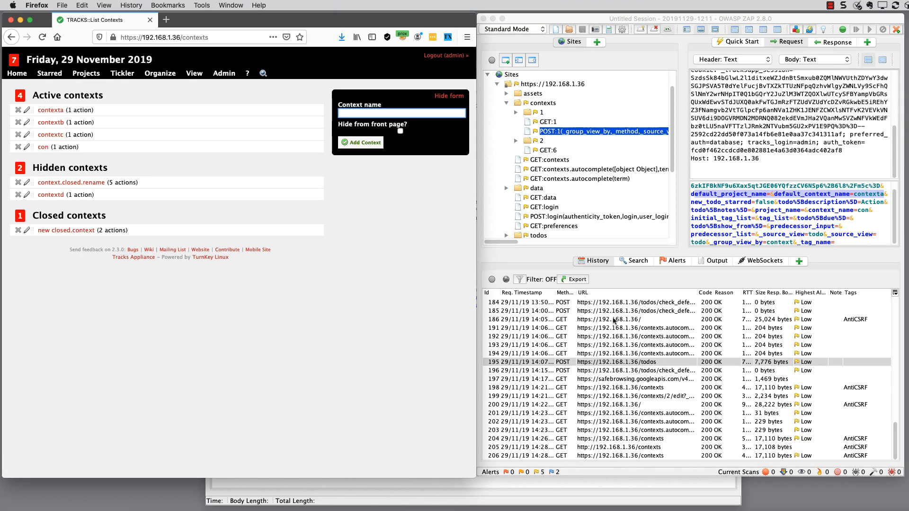
Step: Find history request 84, POST contexts/1, and examine its request body and the error message in its response
{"action": "scroll", "coordinate": [617, 351], "scroll_direction": "up", "scroll_amount": 15}
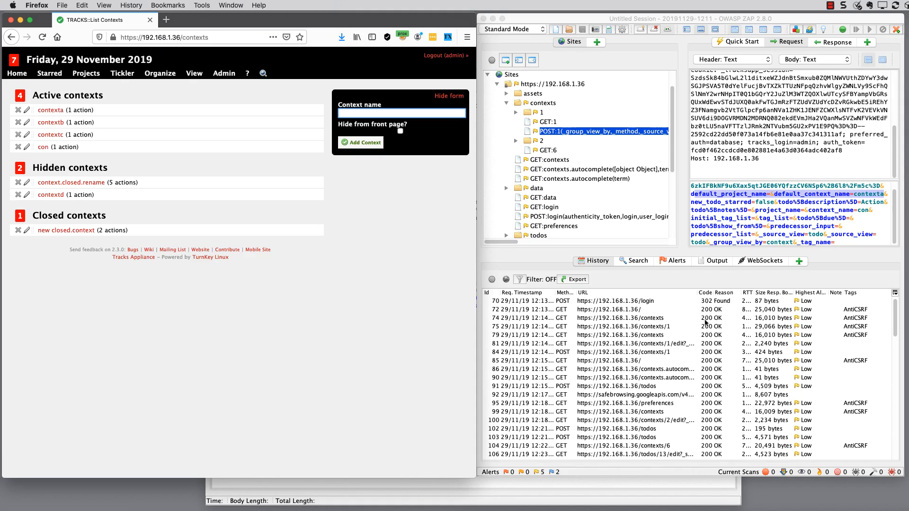
{"action": "scroll", "coordinate": [650, 324], "scroll_direction": "down", "scroll_amount": 2}
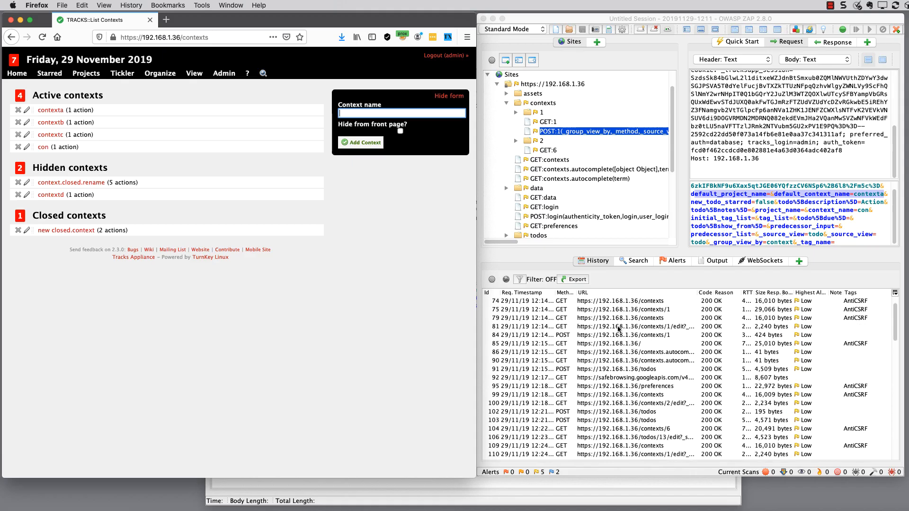
{"action": "left_click", "coordinate": [624, 327]}
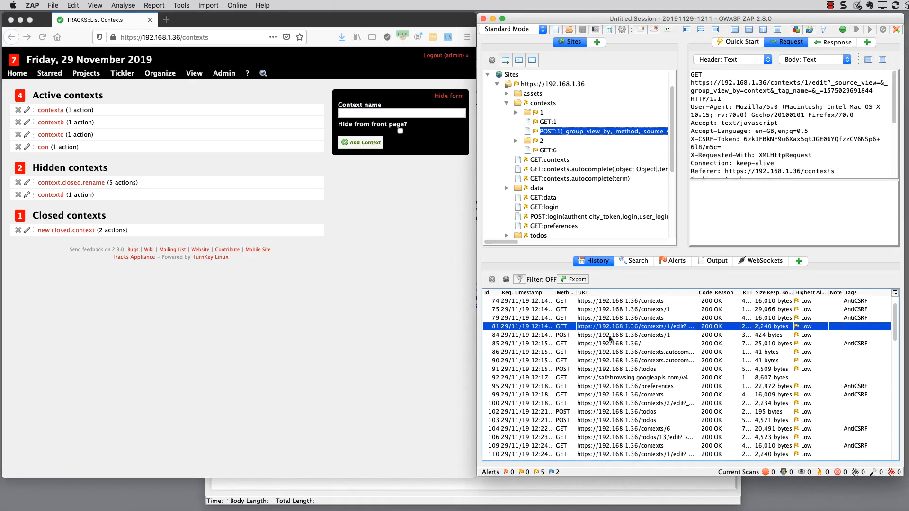
{"action": "left_click", "coordinate": [611, 336]}
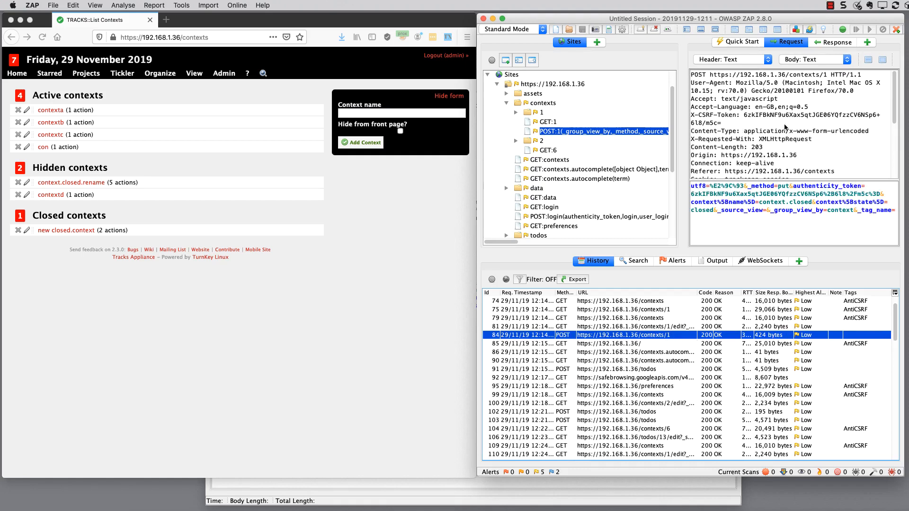
{"action": "left_click", "coordinate": [828, 43]}
{"action": "scroll", "coordinate": [781, 223], "scroll_direction": "down", "scroll_amount": 5}
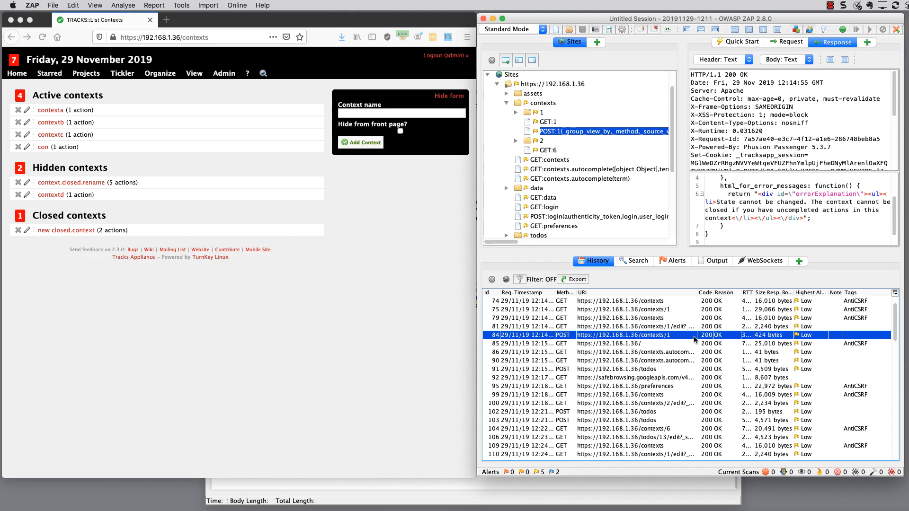
Step: Show the request of history entry 84 again and compare the _method=put parameter in its body with the POST verb
{"action": "left_click", "coordinate": [360, 320]}
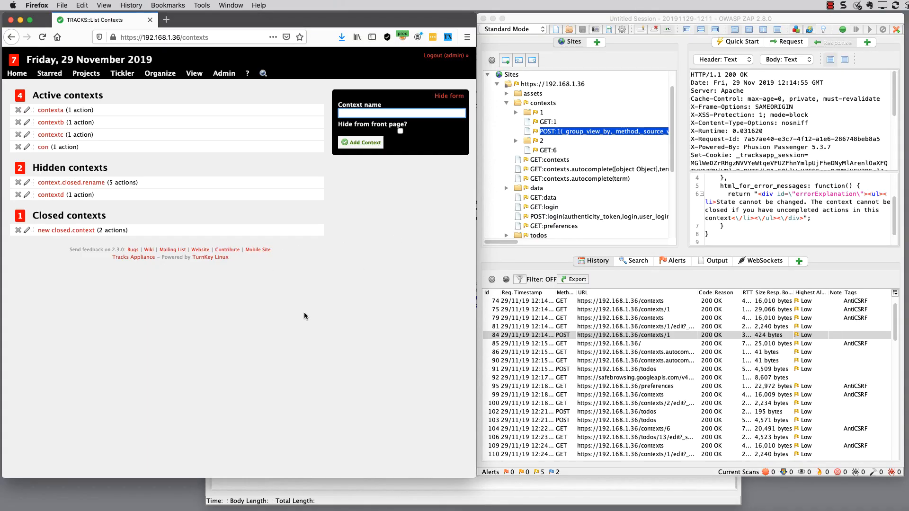
{"action": "left_click", "coordinate": [595, 337]}
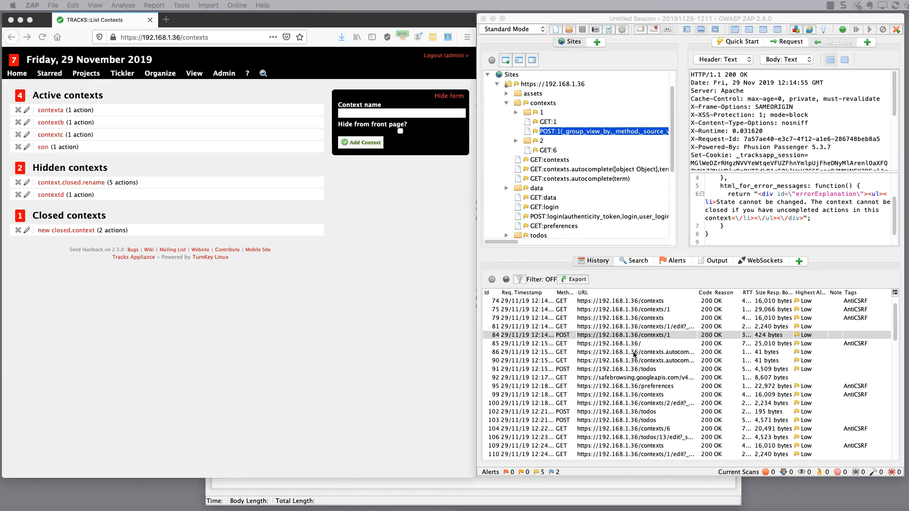
{"action": "scroll", "coordinate": [634, 343], "scroll_direction": "up", "scroll_amount": 2}
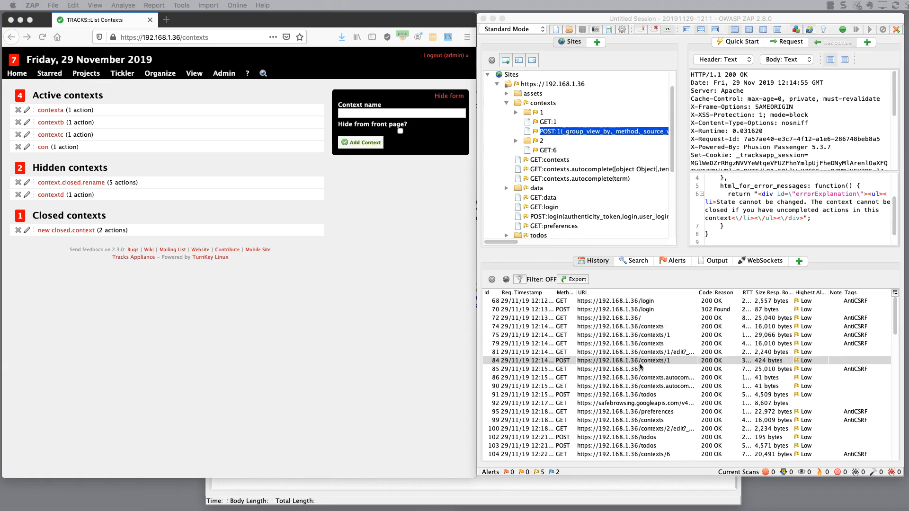
{"action": "left_click", "coordinate": [603, 362]}
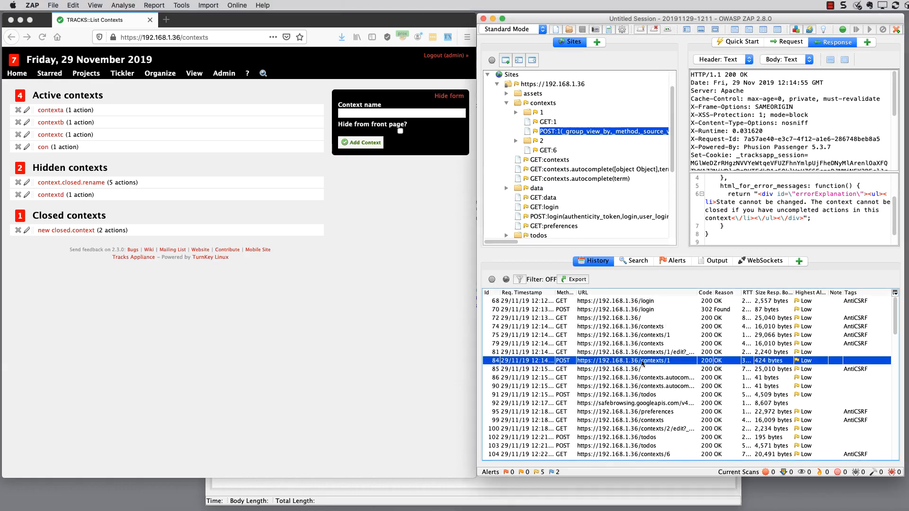
{"action": "left_click", "coordinate": [788, 42]}
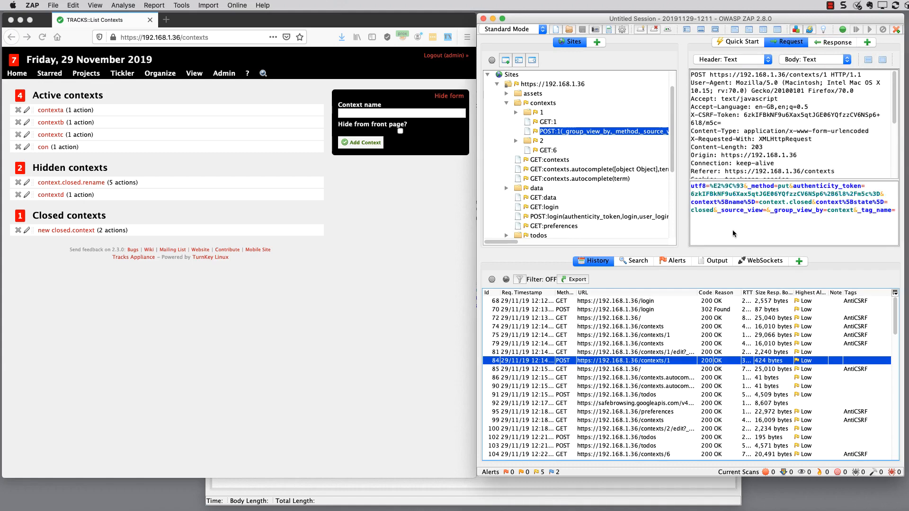
{"action": "double_click", "coordinate": [763, 186]}
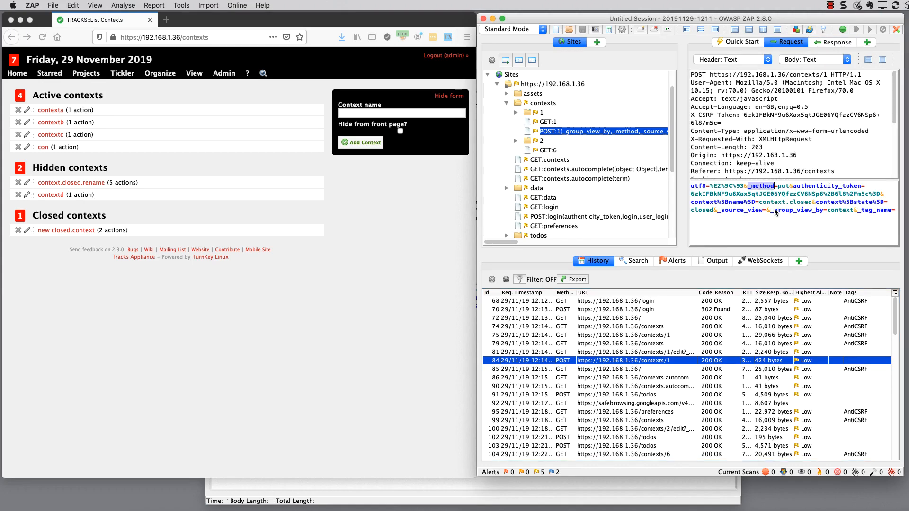
{"action": "double_click", "coordinate": [784, 186]}
{"action": "double_click", "coordinate": [699, 75]}
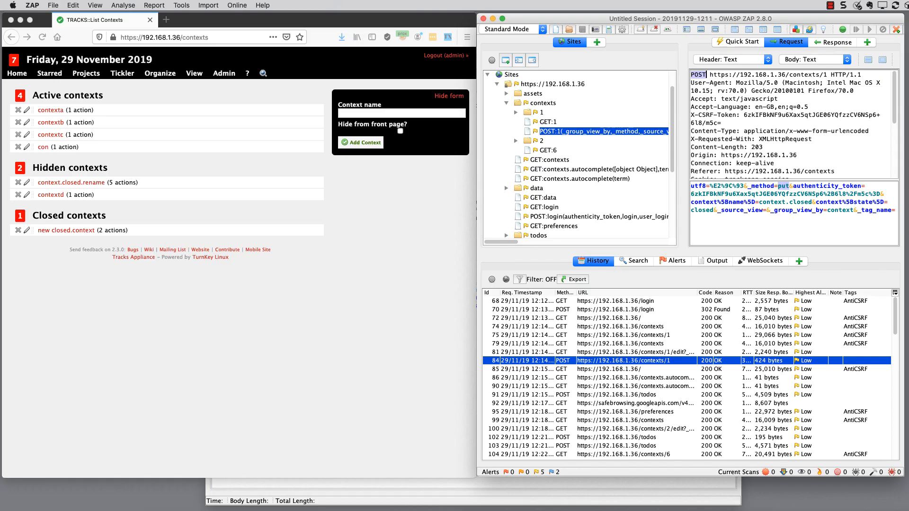
{"action": "key", "text": "super+Tab"}
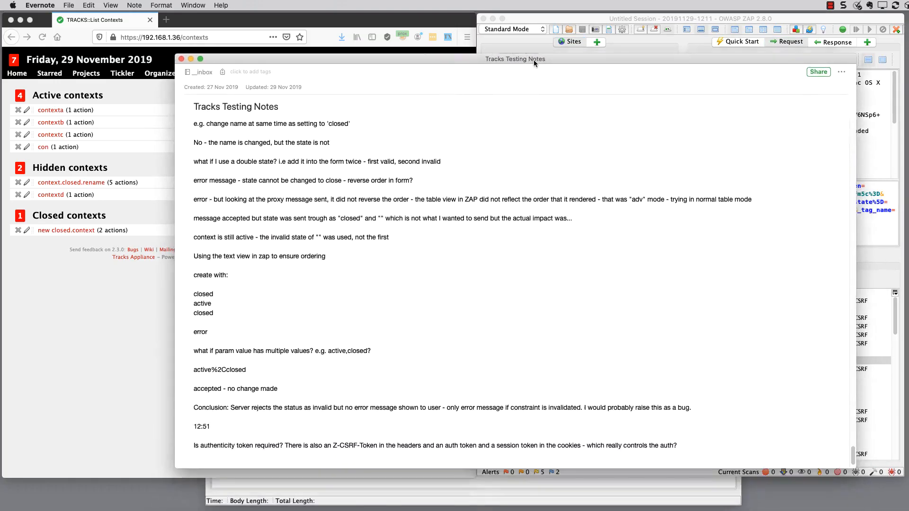
{"action": "scroll", "coordinate": [383, 237], "scroll_direction": "up", "scroll_amount": 15}
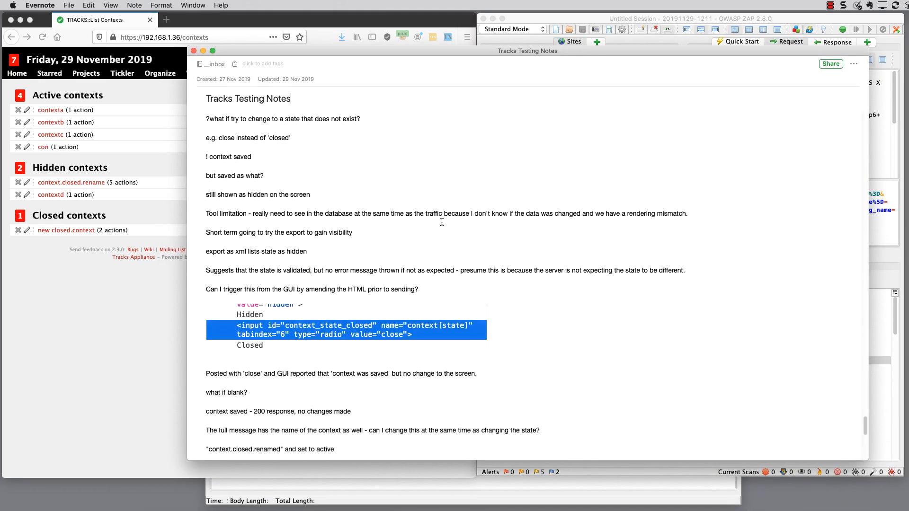
{"action": "scroll", "coordinate": [469, 227], "scroll_direction": "up", "scroll_amount": 15}
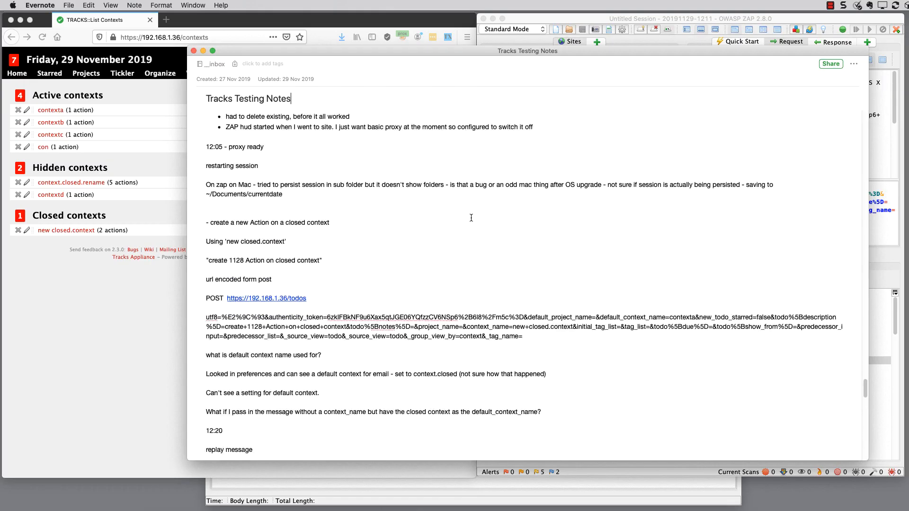
{"action": "scroll", "coordinate": [471, 218], "scroll_direction": "down", "scroll_amount": 2}
{"action": "left_click", "coordinate": [351, 224]}
{"action": "left_click", "coordinate": [278, 170]}
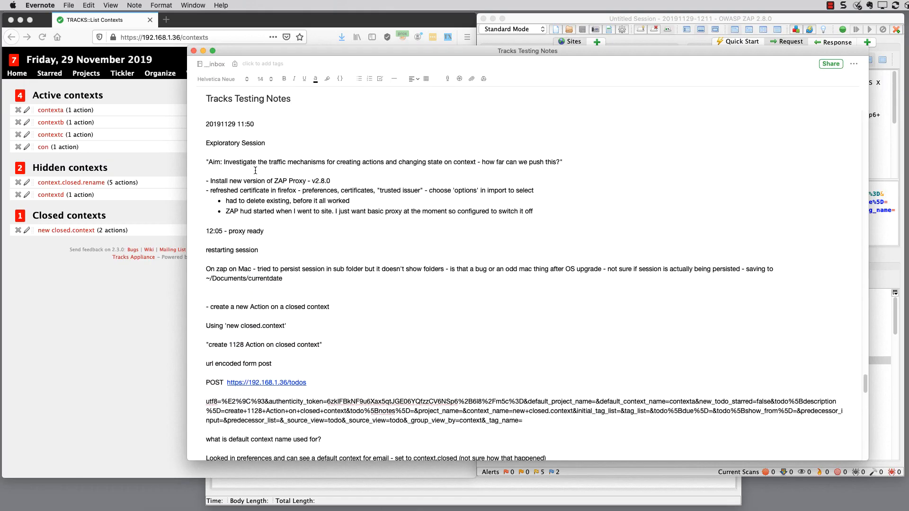
{"action": "left_click_drag", "start_coordinate": [247, 180], "coordinate": [284, 213]}
{"action": "left_click", "coordinate": [305, 245]}
{"action": "double_click", "coordinate": [216, 231]}
{"action": "scroll", "coordinate": [356, 240], "scroll_direction": "down", "scroll_amount": 3}
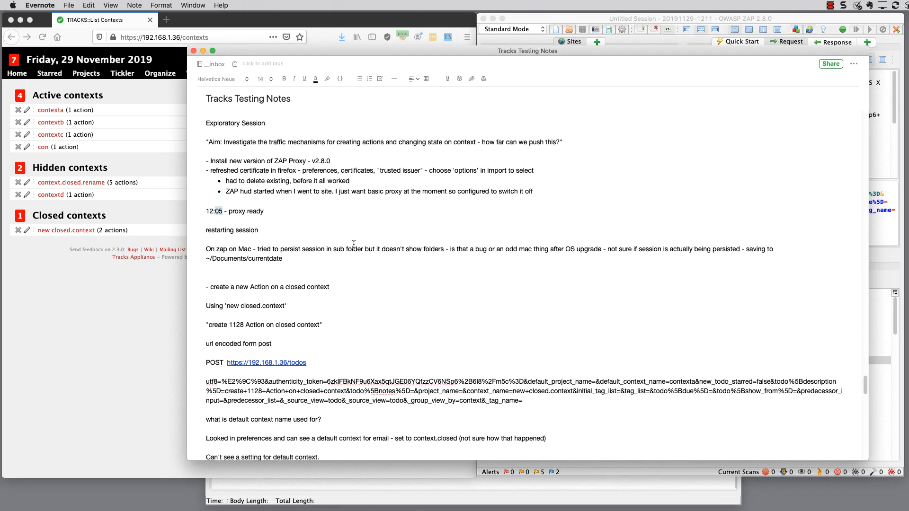
Step: Review the notes on creating an action on a closed context, highlighting the POST todos address and its request body
{"action": "scroll", "coordinate": [356, 241], "scroll_direction": "down", "scroll_amount": 2}
{"action": "left_click_drag", "start_coordinate": [313, 337], "coordinate": [186, 342]}
{"action": "left_click", "coordinate": [502, 338]}
{"action": "left_click_drag", "start_coordinate": [524, 373], "coordinate": [180, 352]}
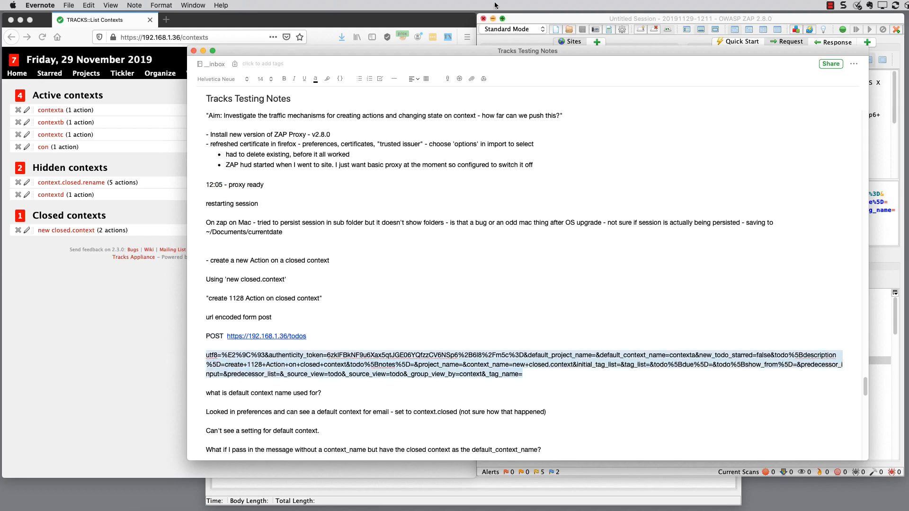
Step: Show history entry 75 in ZAP and return to Evernote to highlight the noted POST todos line together with its body
{"action": "left_click", "coordinate": [540, 21]}
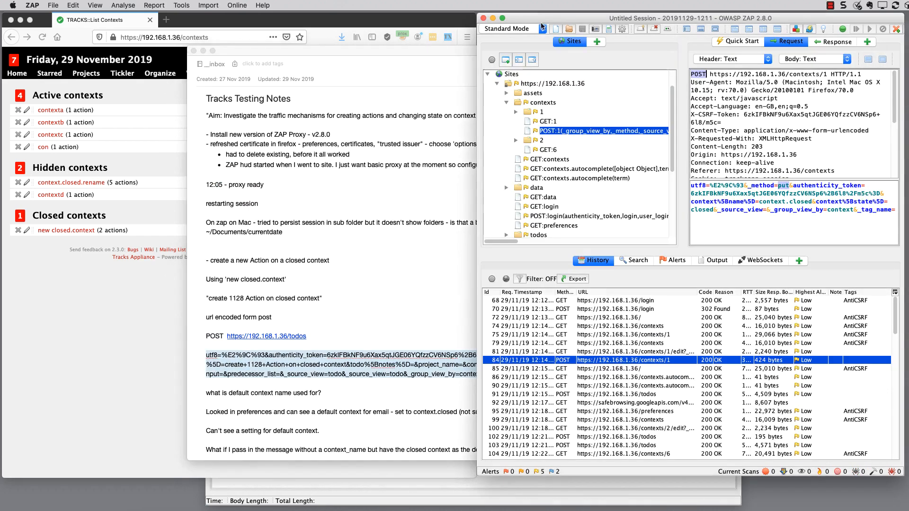
{"action": "left_click", "coordinate": [596, 335]}
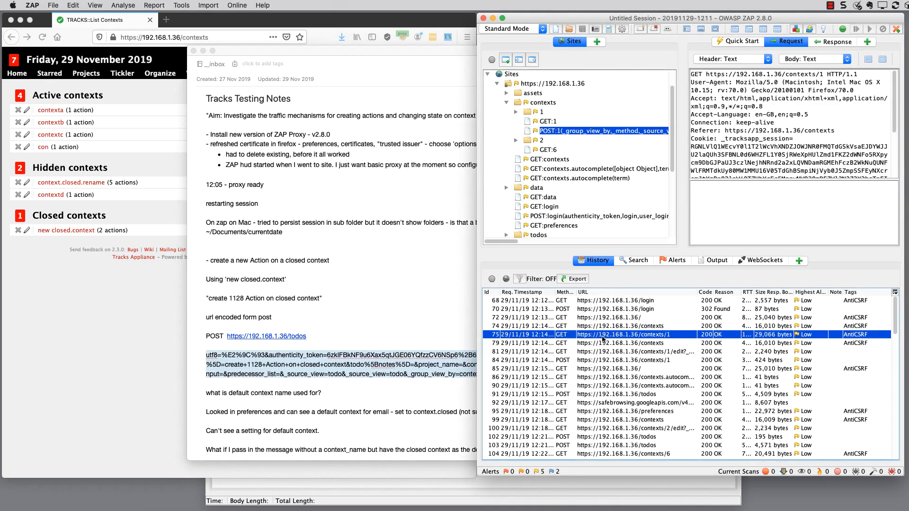
{"action": "left_click", "coordinate": [383, 325]}
{"action": "left_click", "coordinate": [405, 353]}
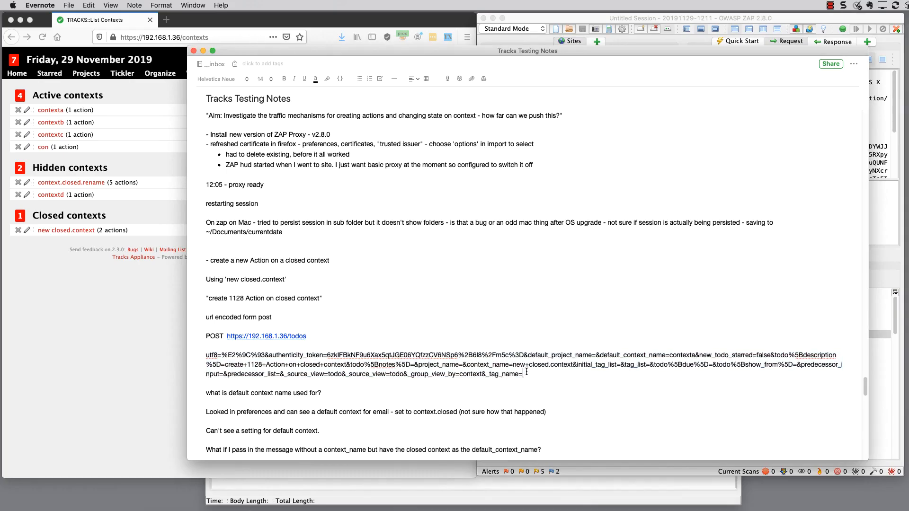
{"action": "left_click_drag", "start_coordinate": [523, 374], "coordinate": [185, 337]}
{"action": "left_click", "coordinate": [518, 353]}
{"action": "left_click_drag", "start_coordinate": [524, 374], "coordinate": [209, 327]}
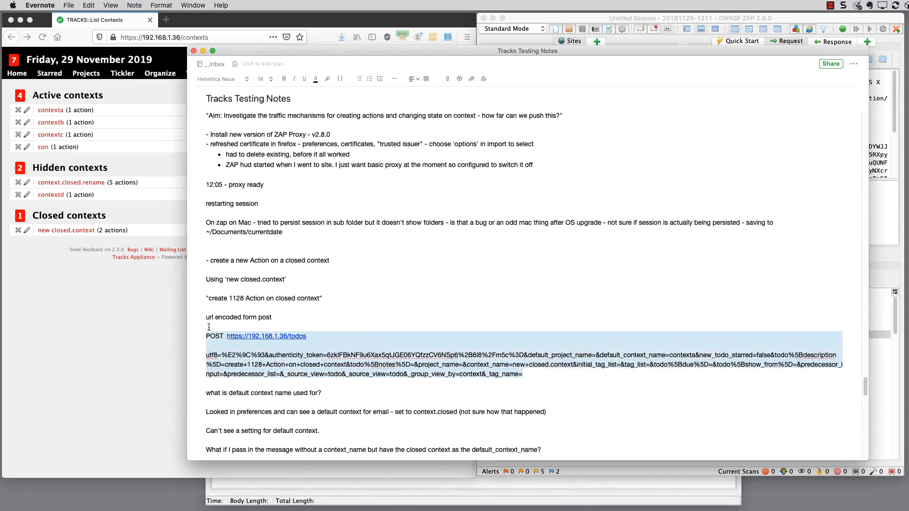
Step: Switch between ZAP and the notes and find history entry 91, the POST todos request, to compare with the noted message
{"action": "left_click", "coordinate": [530, 21]}
{"action": "left_click", "coordinate": [599, 353]}
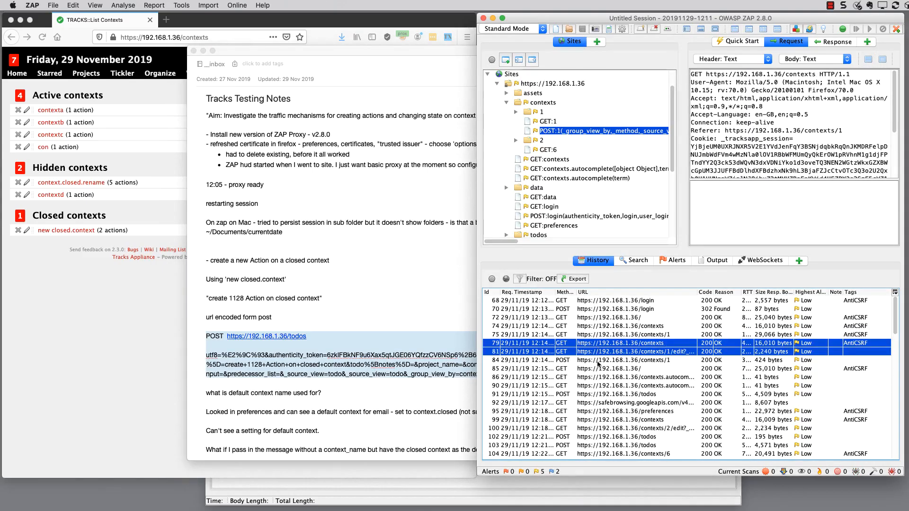
{"action": "left_click", "coordinate": [597, 368]}
{"action": "left_click", "coordinate": [340, 391]}
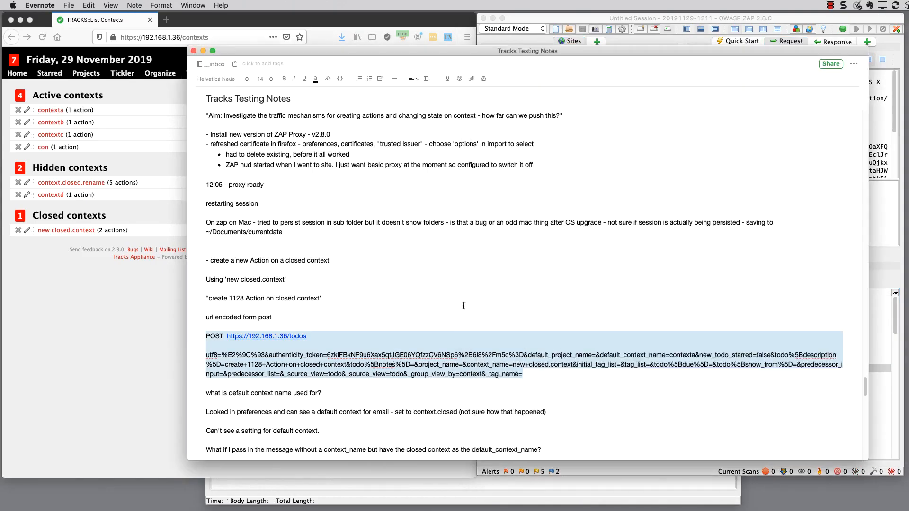
{"action": "left_click", "coordinate": [640, 20]}
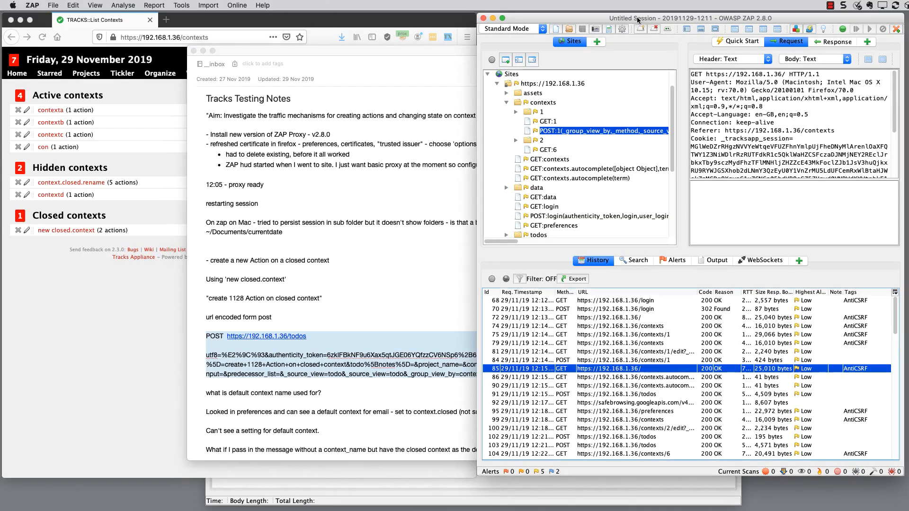
{"action": "left_click", "coordinate": [647, 393]}
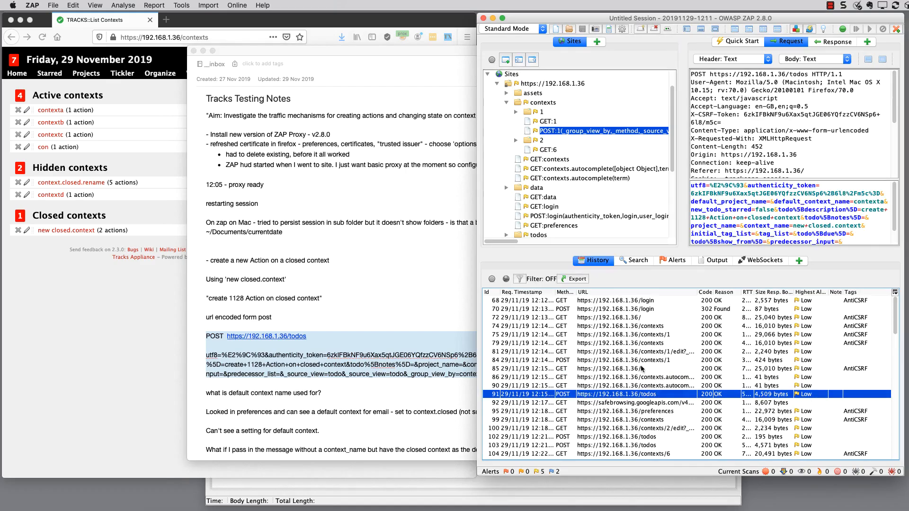
Step: Find the 12:23 context state message notes in Evernote and compare the POST verb with the _method=post result
{"action": "left_click", "coordinate": [400, 410]}
{"action": "scroll", "coordinate": [398, 362], "scroll_direction": "down", "scroll_amount": 10}
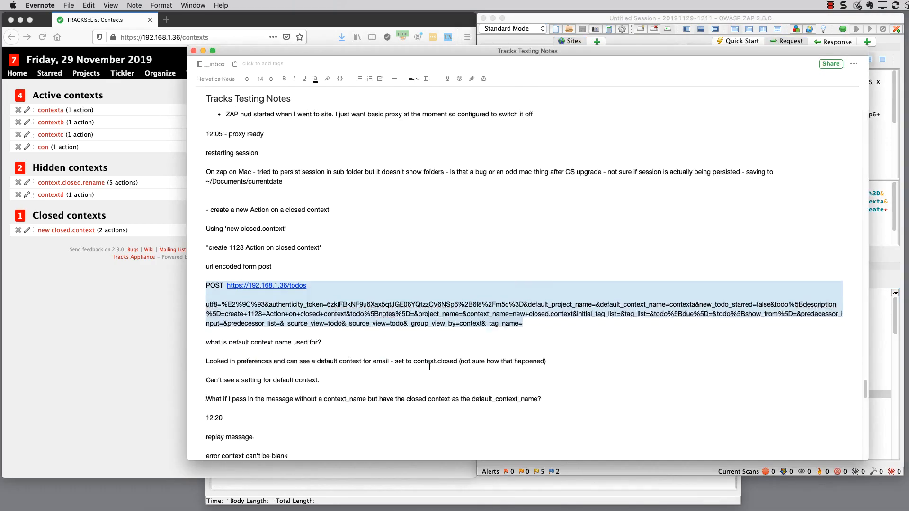
{"action": "scroll", "coordinate": [398, 362], "scroll_direction": "down", "scroll_amount": 10}
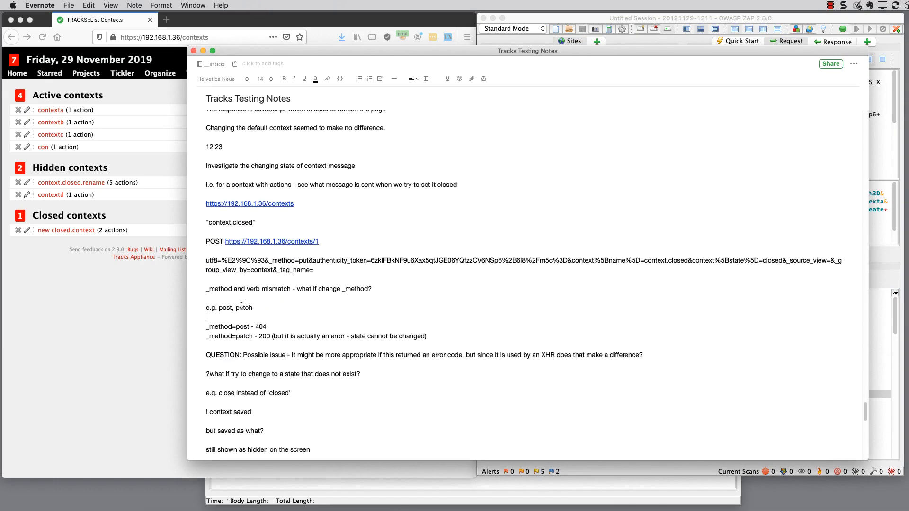
{"action": "double_click", "coordinate": [227, 327]}
{"action": "double_click", "coordinate": [216, 241]}
{"action": "double_click", "coordinate": [242, 326]}
{"action": "double_click", "coordinate": [241, 328]}
Step: Compare the _method=put parameter in the noted contexts/1 body with the POST verb and the _method=patch result
{"action": "left_click", "coordinate": [297, 261]}
{"action": "left_click_drag", "start_coordinate": [310, 259], "coordinate": [267, 260]}
{"action": "double_click", "coordinate": [214, 241]}
{"action": "double_click", "coordinate": [301, 259]}
{"action": "double_click", "coordinate": [265, 336]}
{"action": "triple_click", "coordinate": [266, 336]}
{"action": "left_click", "coordinate": [354, 340]}
Step: Review the notes on changing a context to a nonexistent state, highlighting 'closed' and the "! context saved" line
{"action": "scroll", "coordinate": [351, 376], "scroll_direction": "down", "scroll_amount": 7}
{"action": "scroll", "coordinate": [445, 374], "scroll_direction": "down", "scroll_amount": 3}
{"action": "scroll", "coordinate": [437, 337], "scroll_direction": "up", "scroll_amount": 3}
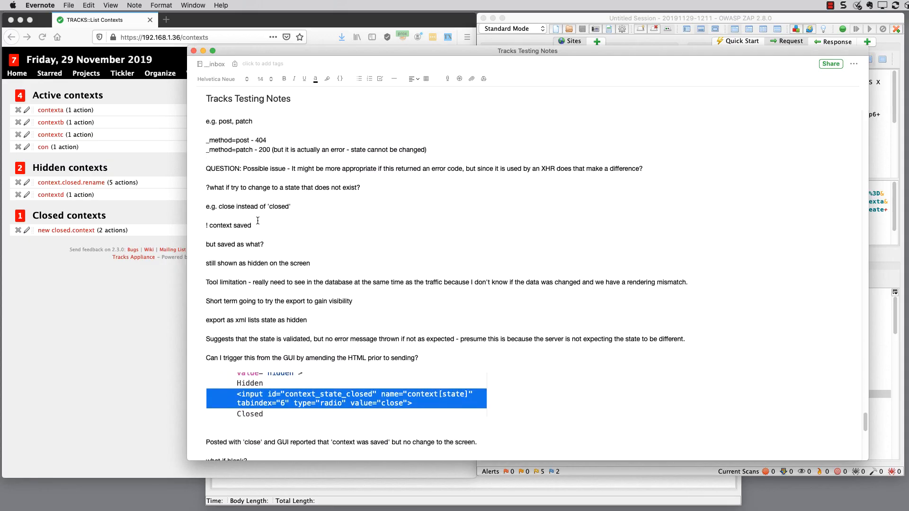
{"action": "left_click_drag", "start_coordinate": [259, 225], "coordinate": [210, 227]}
{"action": "left_click", "coordinate": [221, 207]}
{"action": "double_click", "coordinate": [278, 207]}
{"action": "left_click", "coordinate": [279, 241]}
{"action": "left_click_drag", "start_coordinate": [253, 225], "coordinate": [206, 225]}
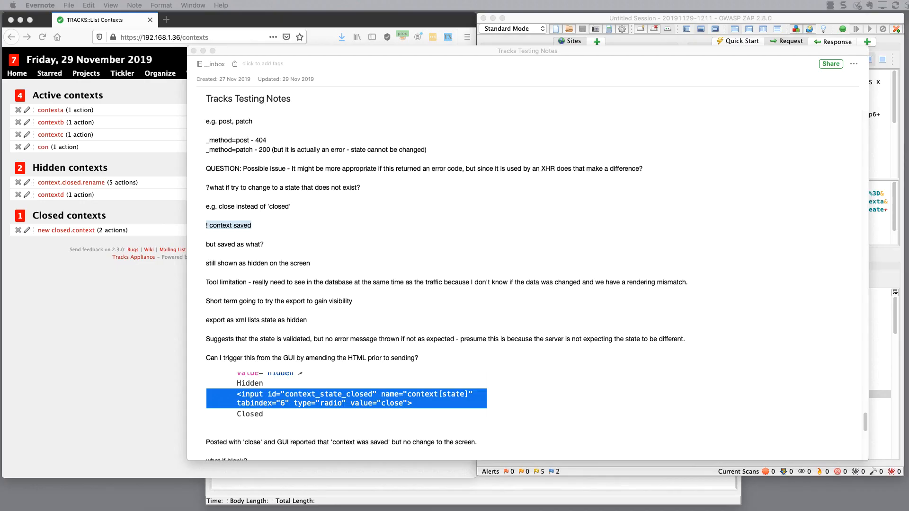
Step: Bring up the exported tracks_data.xml in Sublime Text to examine the context.closed entry, and minimize it again
{"action": "left_click_drag", "start_coordinate": [246, 508], "coordinate": [196, 189]}
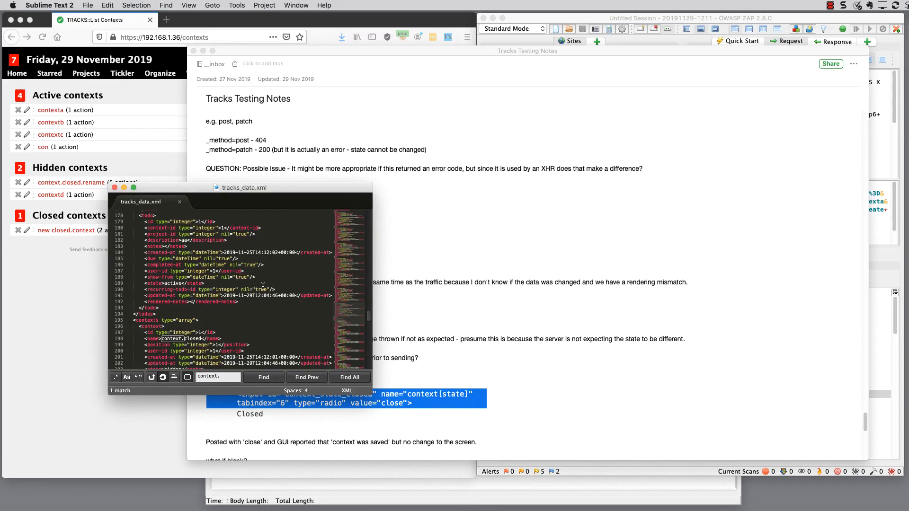
{"action": "left_click_drag", "start_coordinate": [256, 190], "coordinate": [246, 510]}
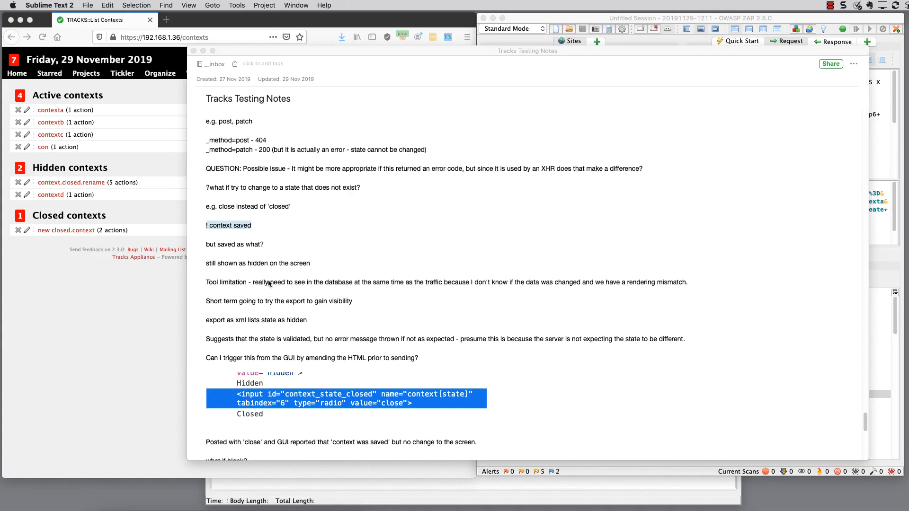
{"action": "left_click_drag", "start_coordinate": [213, 510], "coordinate": [252, 220]}
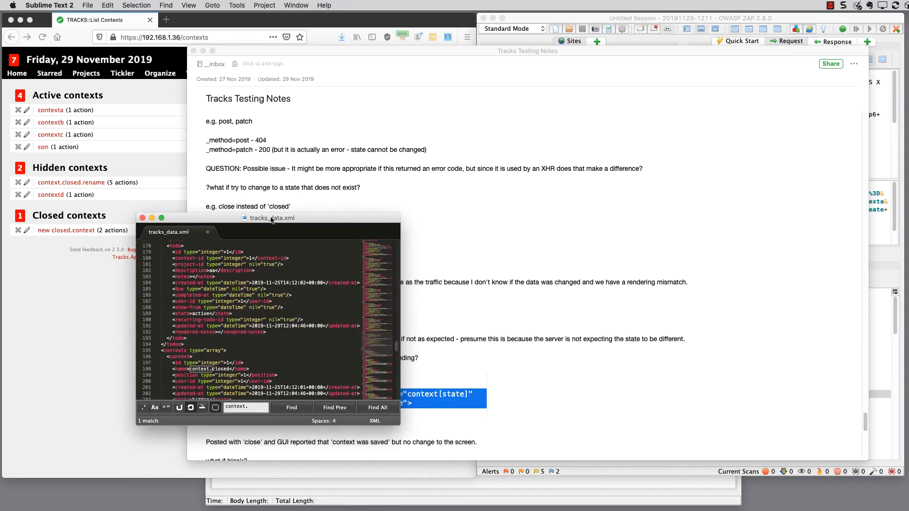
{"action": "key", "text": "super+m"}
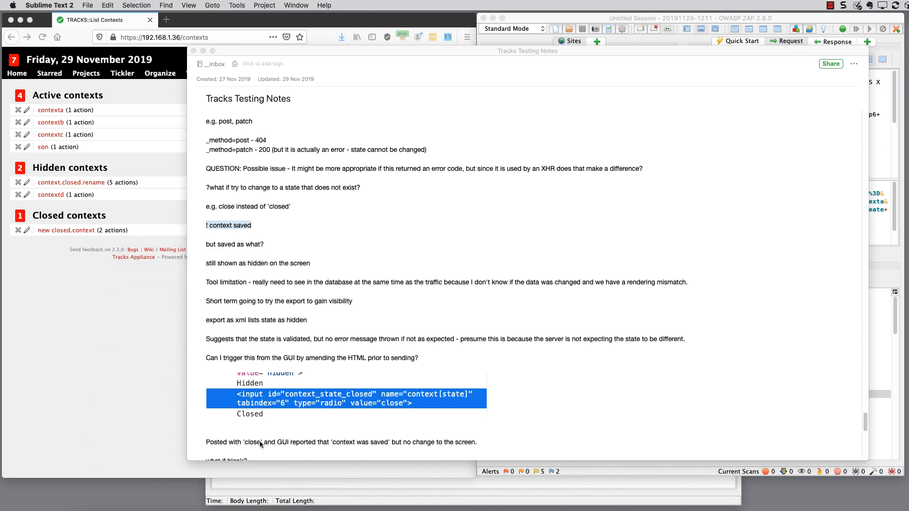
Step: Return to Evernote and review the remaining notes from "! context saved" to the 12:51 question about the authenticity token
{"action": "left_click", "coordinate": [299, 228]}
{"action": "scroll", "coordinate": [299, 259], "scroll_direction": "down", "scroll_amount": 2}
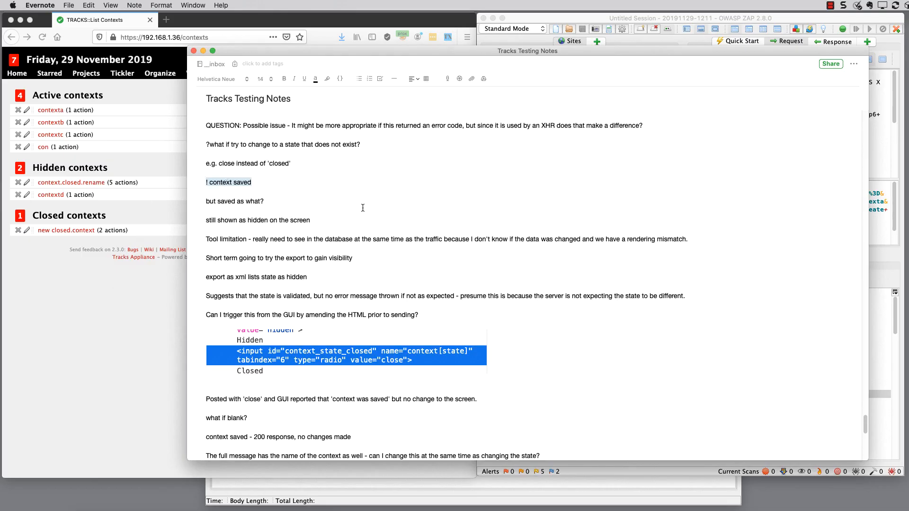
{"action": "left_click", "coordinate": [254, 183]}
{"action": "left_click_drag", "start_coordinate": [254, 184], "coordinate": [198, 183]}
{"action": "scroll", "coordinate": [491, 243], "scroll_direction": "down", "scroll_amount": 3}
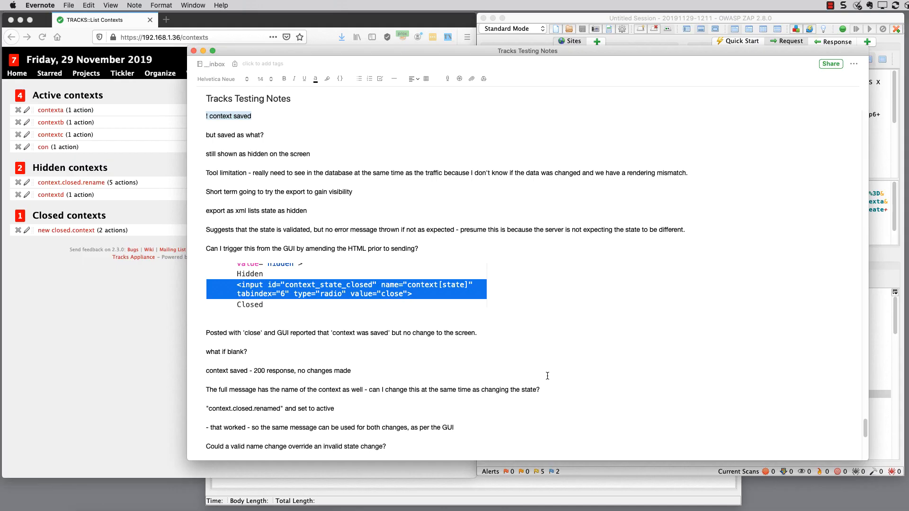
{"action": "scroll", "coordinate": [561, 341], "scroll_direction": "down", "scroll_amount": 13}
{"action": "scroll", "coordinate": [549, 344], "scroll_direction": "down", "scroll_amount": 3}
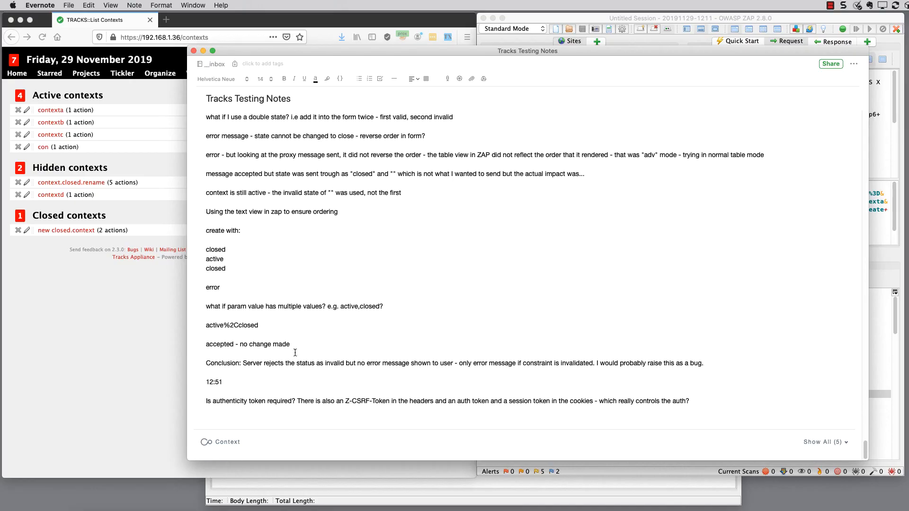
Step: Bring ZAP and Firefox to the front and open contexta for editing on the Tracks contexts page
{"action": "left_click", "coordinate": [556, 17]}
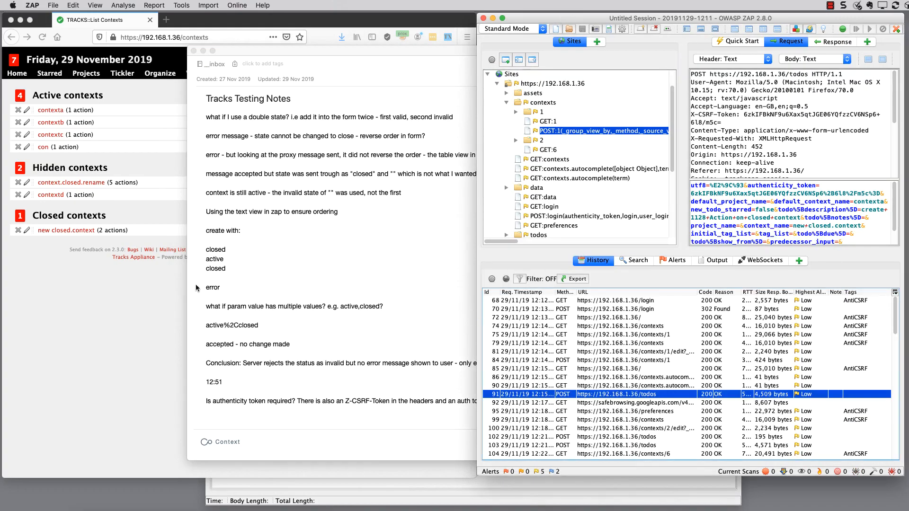
{"action": "left_click", "coordinate": [135, 290]}
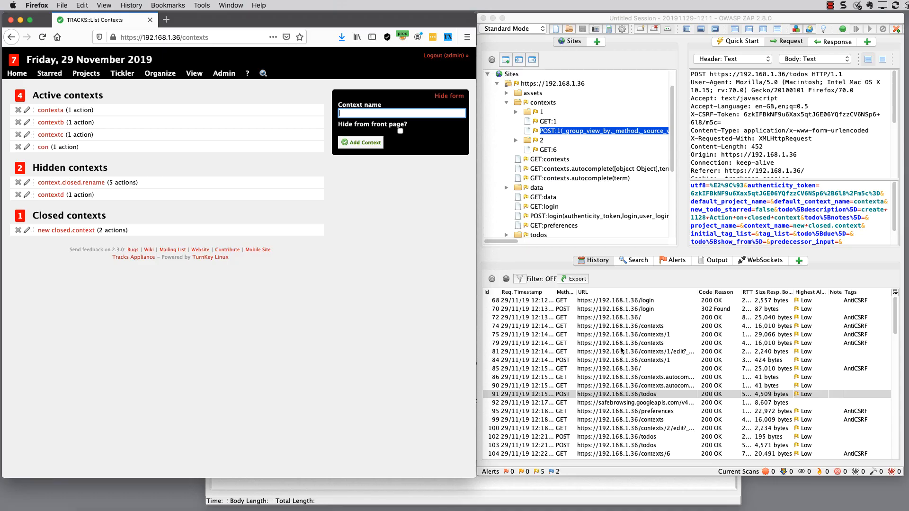
{"action": "left_click", "coordinate": [342, 345]}
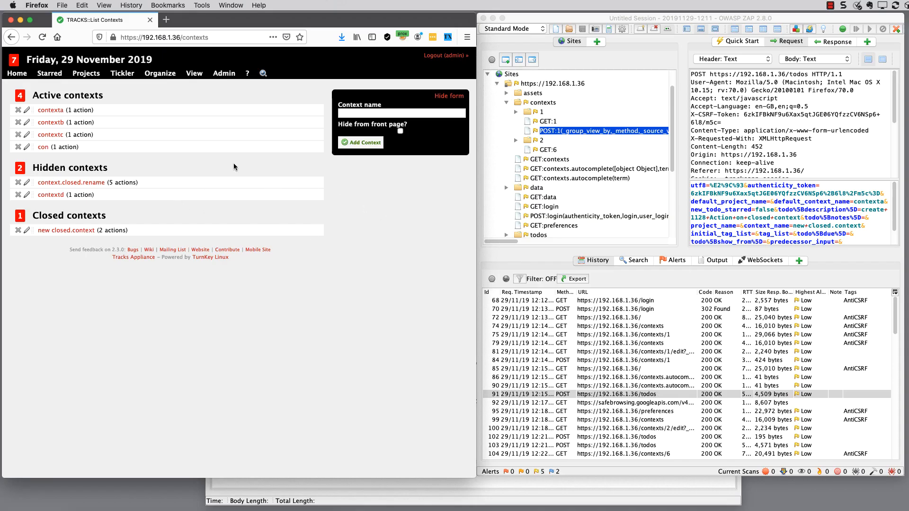
{"action": "left_click", "coordinate": [27, 109]}
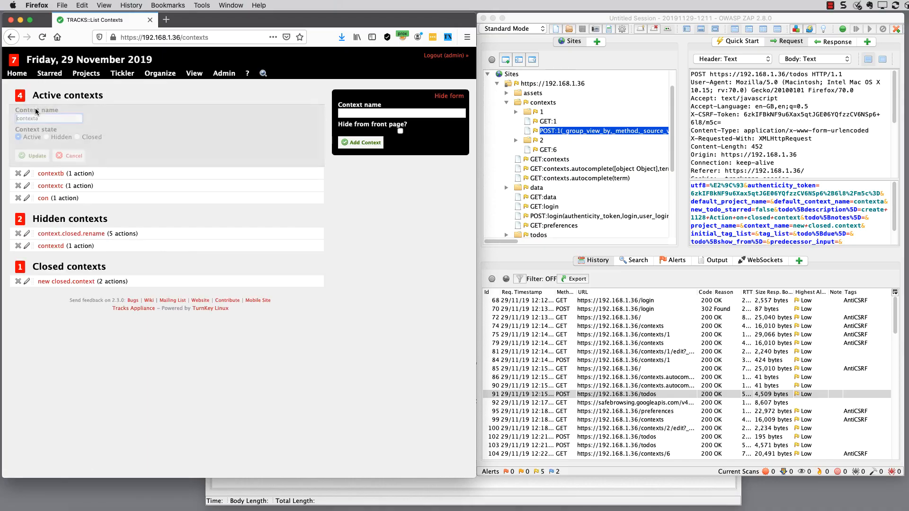
{"action": "right_click", "coordinate": [83, 137]}
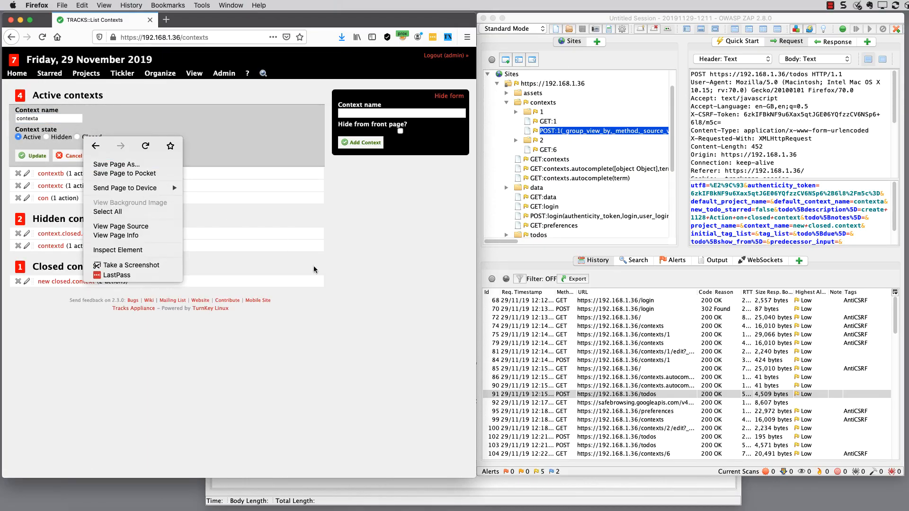
{"action": "left_click", "coordinate": [385, 308]}
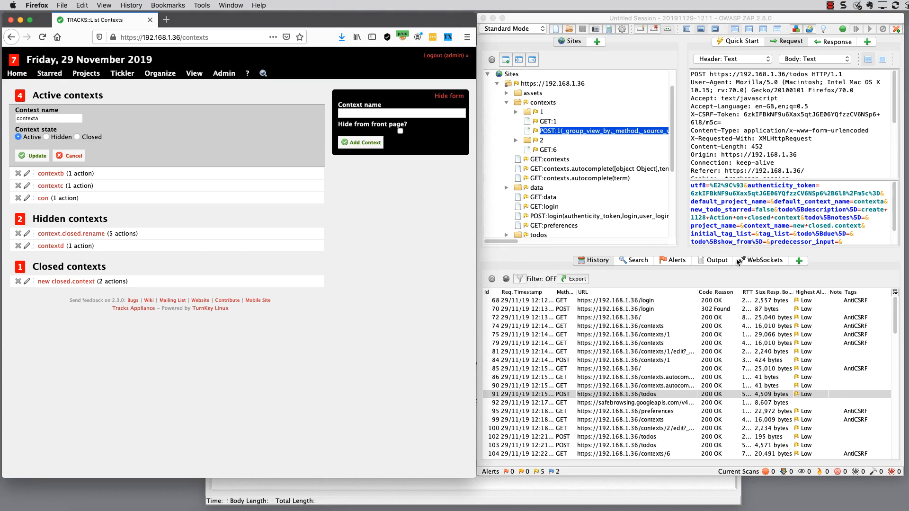
Step: Examine the session cookie and auth token in the headers of ZAP's POST todos request and the parameters in its body
{"action": "scroll", "coordinate": [827, 142], "scroll_direction": "down", "scroll_amount": 5}
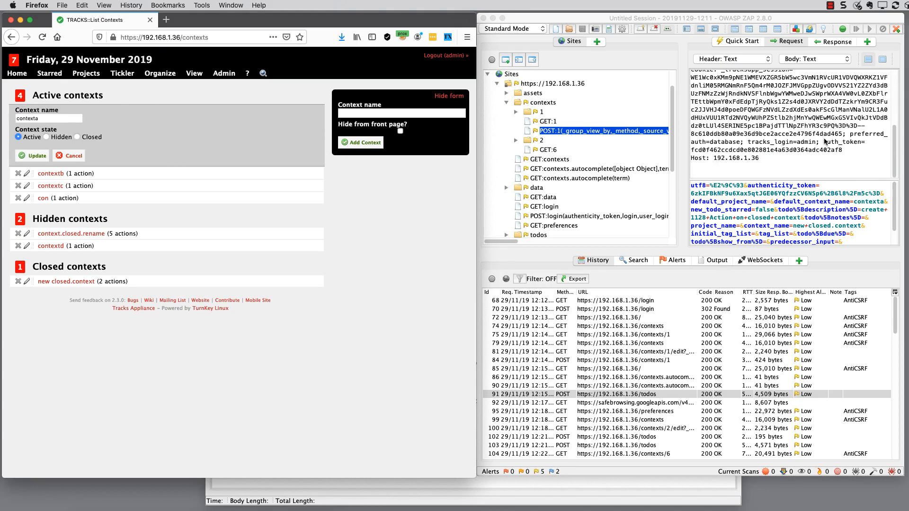
{"action": "scroll", "coordinate": [806, 216], "scroll_direction": "down", "scroll_amount": 1}
{"action": "scroll", "coordinate": [846, 218], "scroll_direction": "up", "scroll_amount": 1}
{"action": "scroll", "coordinate": [828, 138], "scroll_direction": "up", "scroll_amount": 1}
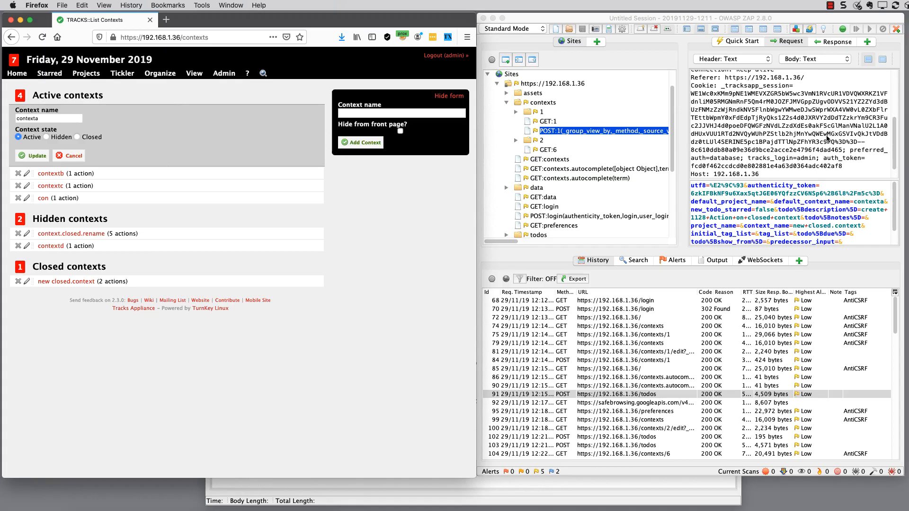
{"action": "scroll", "coordinate": [777, 116], "scroll_direction": "down", "scroll_amount": 2}
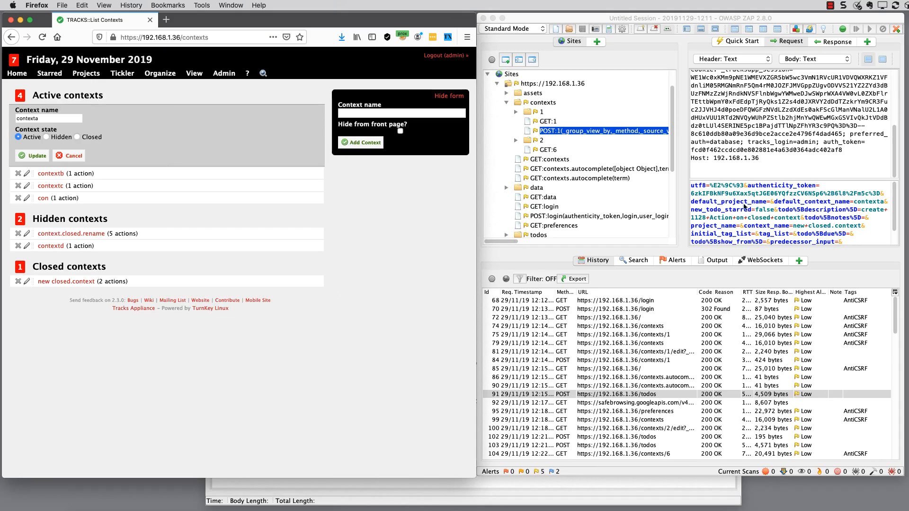
{"action": "scroll", "coordinate": [831, 214], "scroll_direction": "down", "scroll_amount": 1}
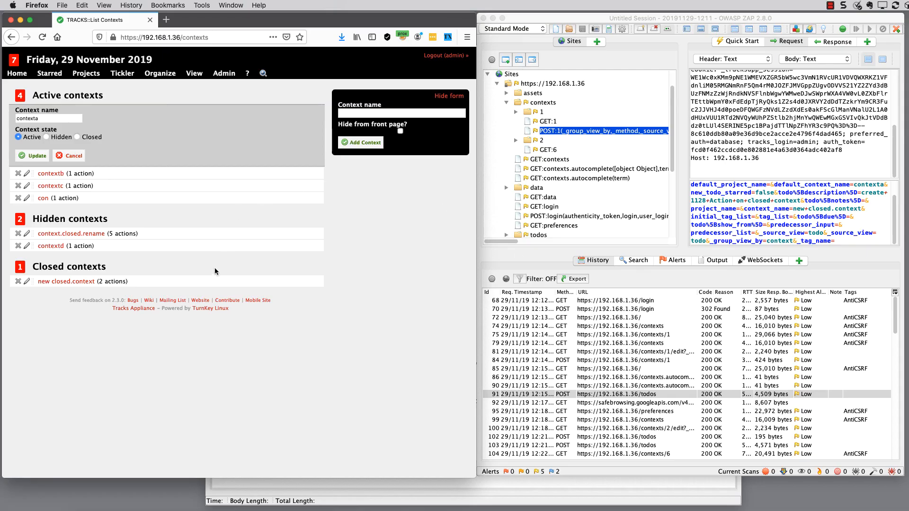
Step: Look through ZAP's history from the GET contexts/1 request, and locate the POST contexts/1 message recorded in the Evernote notes
{"action": "left_click", "coordinate": [611, 335]}
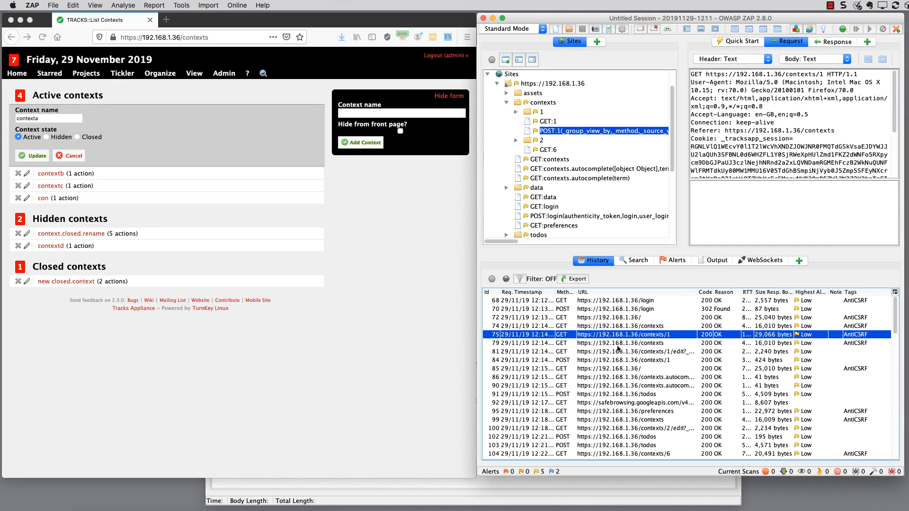
{"action": "scroll", "coordinate": [625, 341], "scroll_direction": "down", "scroll_amount": 10}
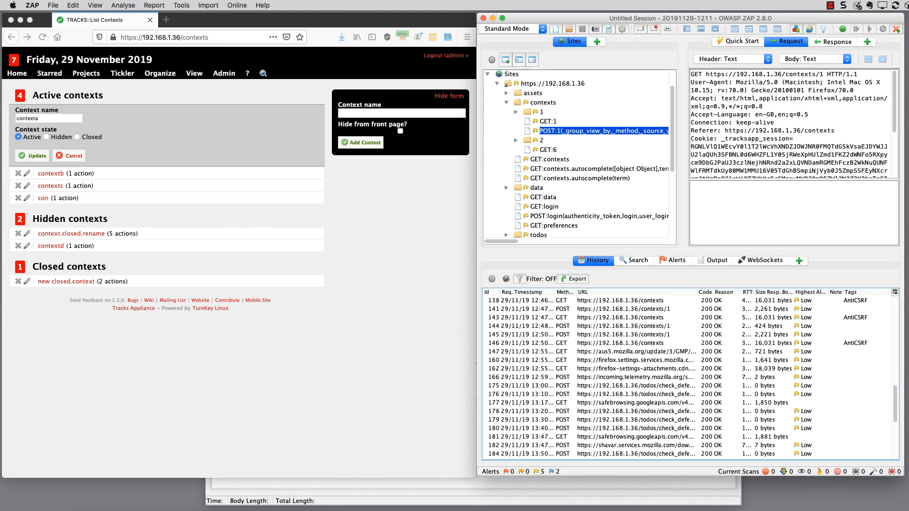
{"action": "key", "text": "super+Tab"}
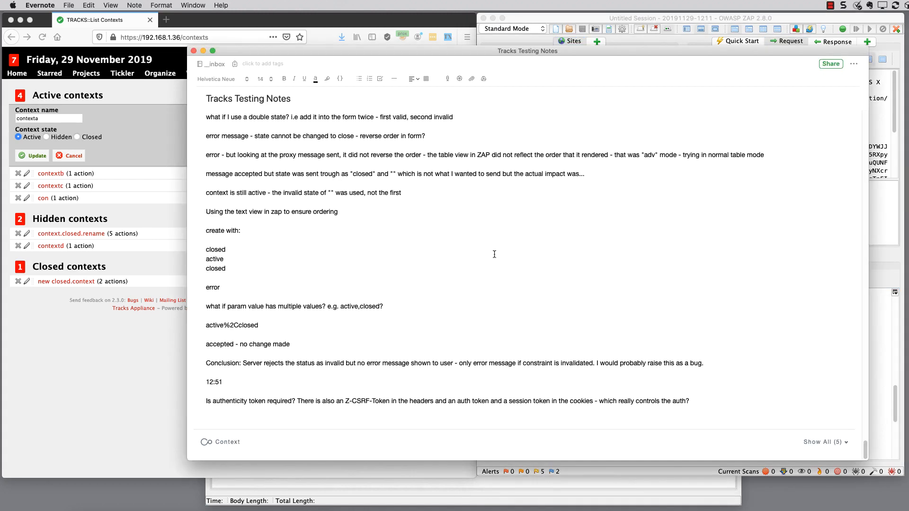
{"action": "scroll", "coordinate": [506, 239], "scroll_direction": "up", "scroll_amount": 10}
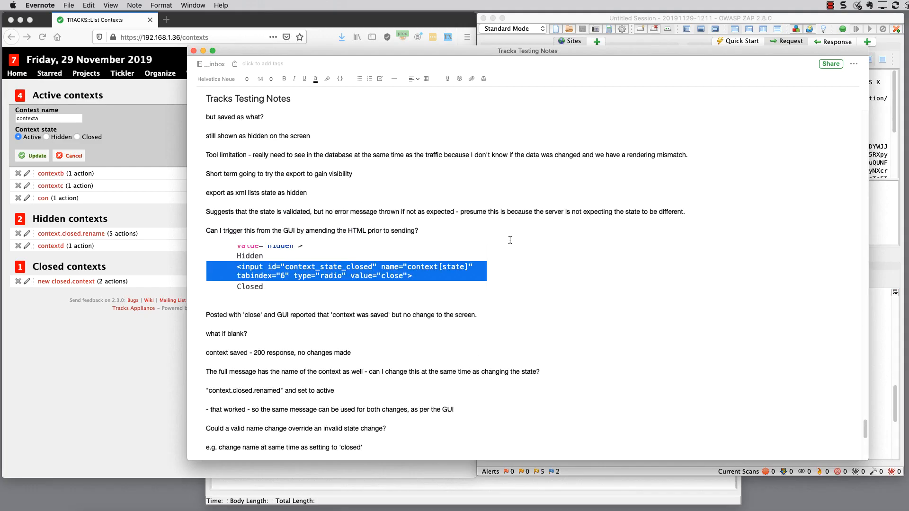
{"action": "scroll", "coordinate": [510, 240], "scroll_direction": "up", "scroll_amount": 5}
{"action": "left_click", "coordinate": [349, 178]}
{"action": "left_click_drag", "start_coordinate": [349, 177], "coordinate": [201, 160]}
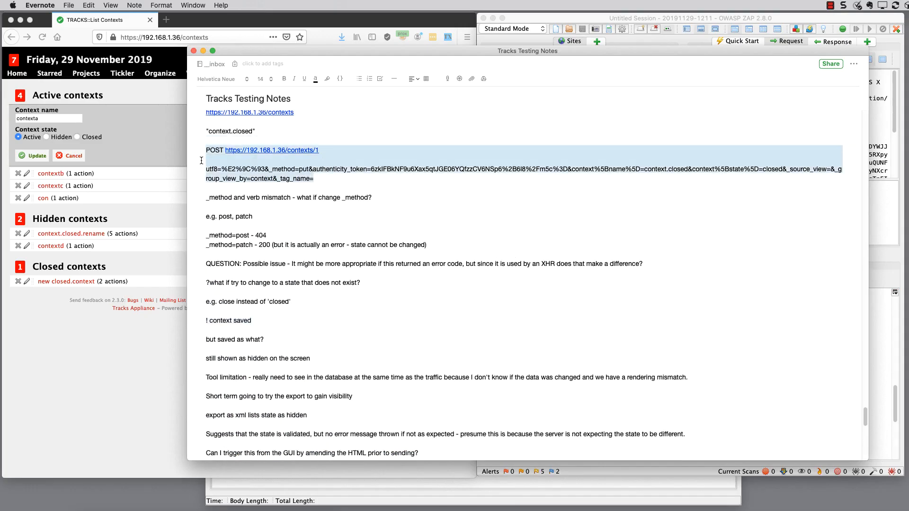
{"action": "left_click", "coordinate": [412, 226]}
Step: Check the POST contexts/1 entries in ZAP's history and go back to the 12:23 section of the Evernote notes
{"action": "left_click", "coordinate": [530, 18]}
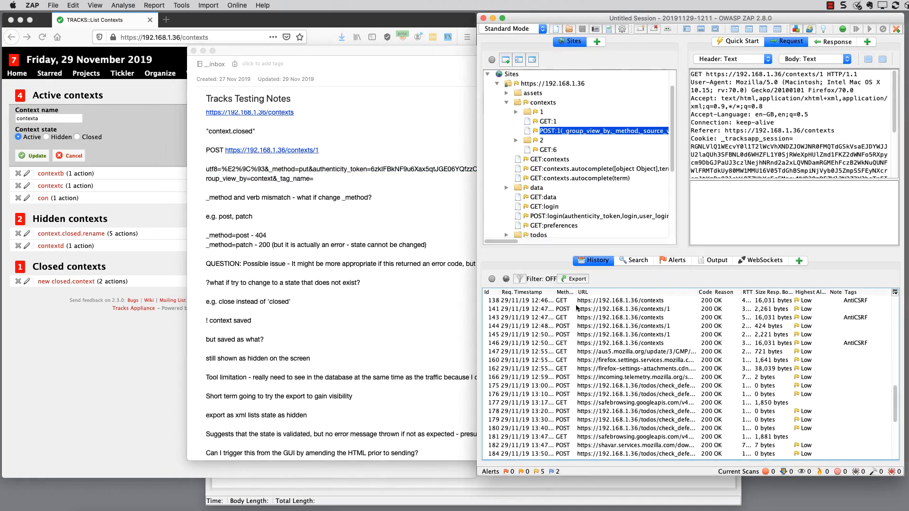
{"action": "scroll", "coordinate": [618, 360], "scroll_direction": "down", "scroll_amount": 3}
{"action": "left_click", "coordinate": [390, 244]}
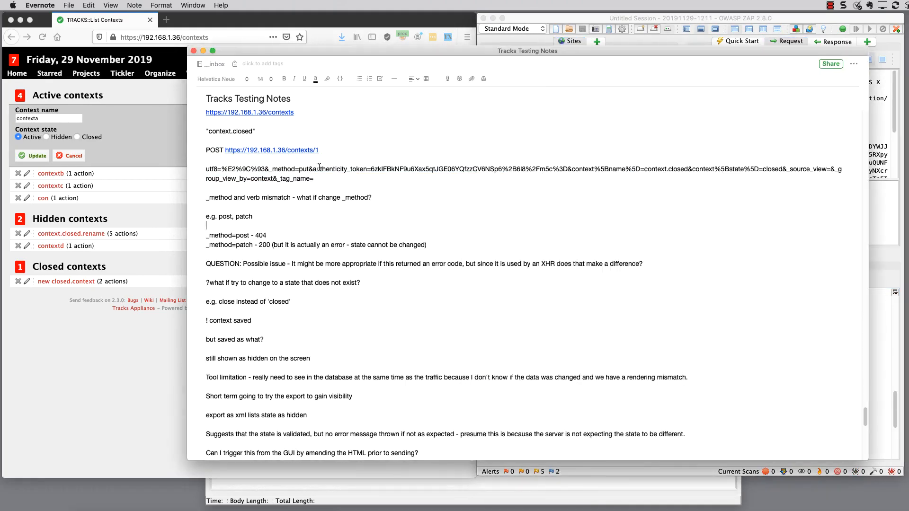
{"action": "scroll", "coordinate": [320, 167], "scroll_direction": "up", "scroll_amount": 5}
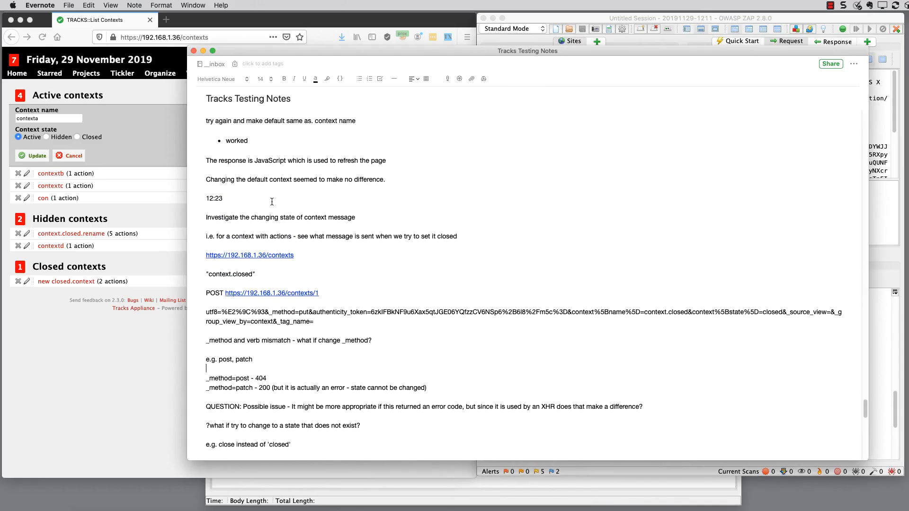
Step: Examine ZAP's recorded requests from the 12:24 GET contexts entry through the contexts/1 posts that follow it
{"action": "left_click", "coordinate": [517, 39]}
{"action": "scroll", "coordinate": [575, 360], "scroll_direction": "down", "scroll_amount": 1}
{"action": "scroll", "coordinate": [574, 358], "scroll_direction": "up", "scroll_amount": 8}
{"action": "scroll", "coordinate": [575, 327], "scroll_direction": "up", "scroll_amount": 2}
{"action": "left_click", "coordinate": [568, 334]}
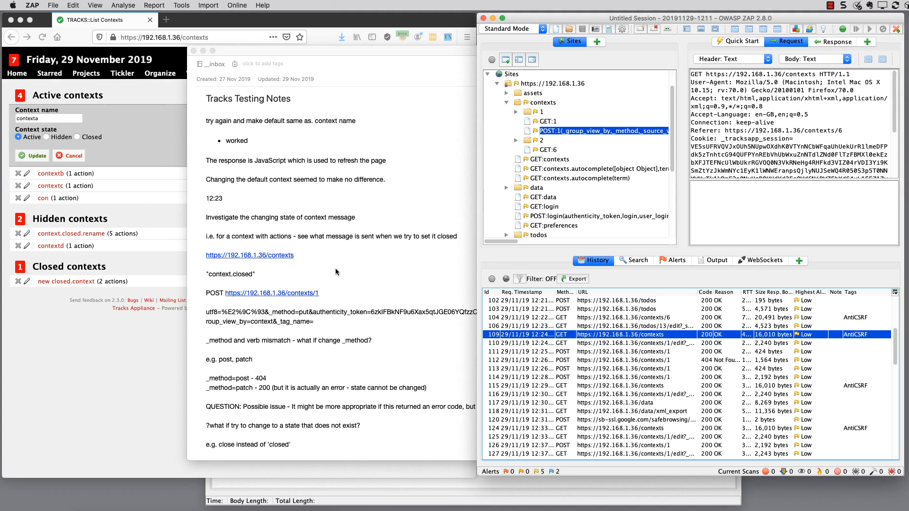
{"action": "scroll", "coordinate": [335, 272], "scroll_direction": "down", "scroll_amount": 2}
{"action": "scroll", "coordinate": [606, 331], "scroll_direction": "down", "scroll_amount": 2}
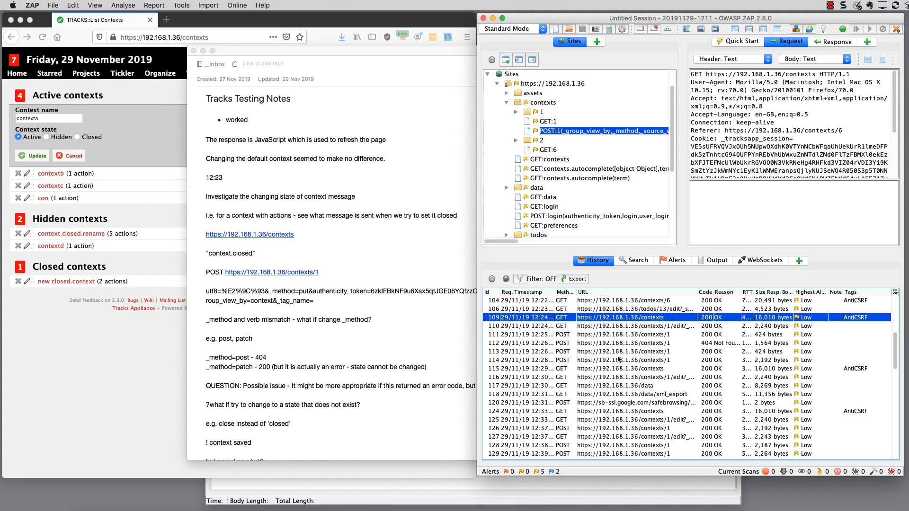
{"action": "scroll", "coordinate": [617, 358], "scroll_direction": "down", "scroll_amount": 3}
{"action": "scroll", "coordinate": [347, 330], "scroll_direction": "down", "scroll_amount": 2}
{"action": "scroll", "coordinate": [606, 337], "scroll_direction": "down", "scroll_amount": 7}
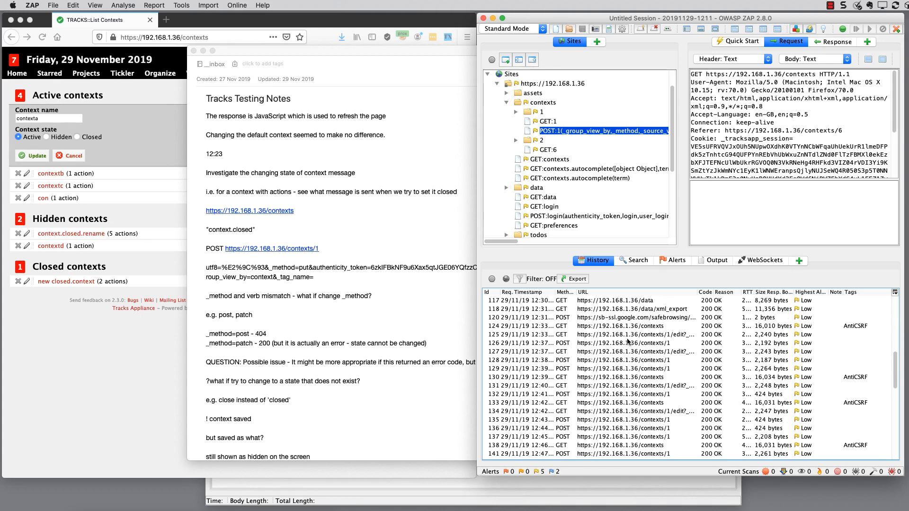
Step: Highlight the POST contexts/1 message in the Evernote notes and bring up the exported tracks_data.xml in Sublime Text
{"action": "left_click", "coordinate": [346, 289]}
{"action": "left_click_drag", "start_coordinate": [322, 289], "coordinate": [233, 258]}
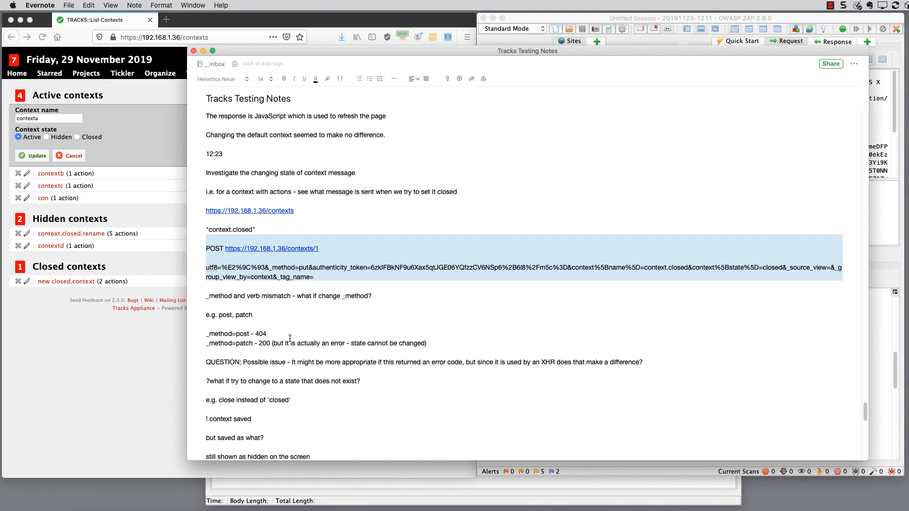
{"action": "left_click_drag", "start_coordinate": [315, 510], "coordinate": [232, 302]}
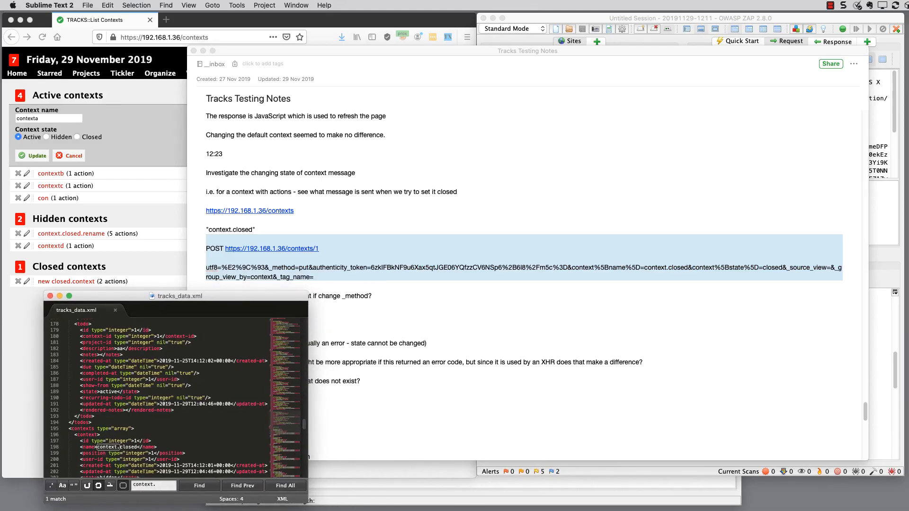
Step: Switch back to Evernote and skim the notes from the POST todos message to the invalid-state tests and back to 12:23
{"action": "key", "text": "super+Tab"}
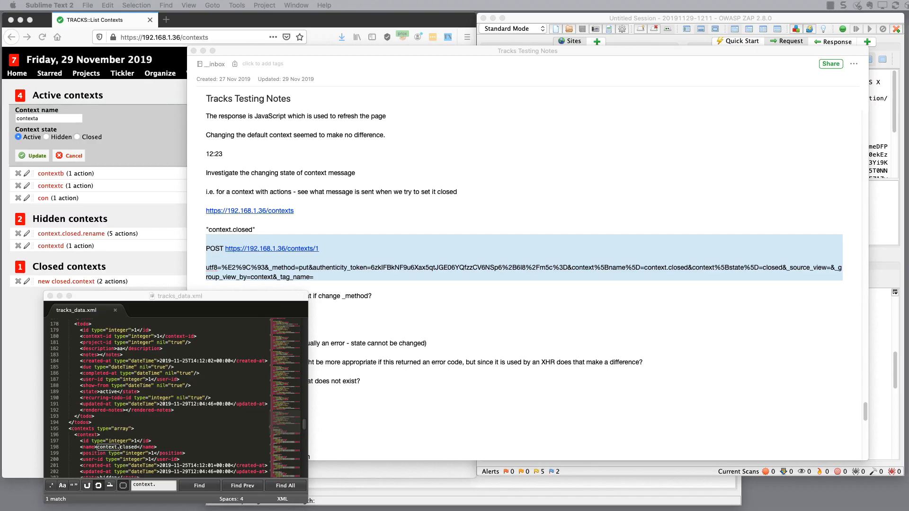
{"action": "left_click", "coordinate": [385, 249]}
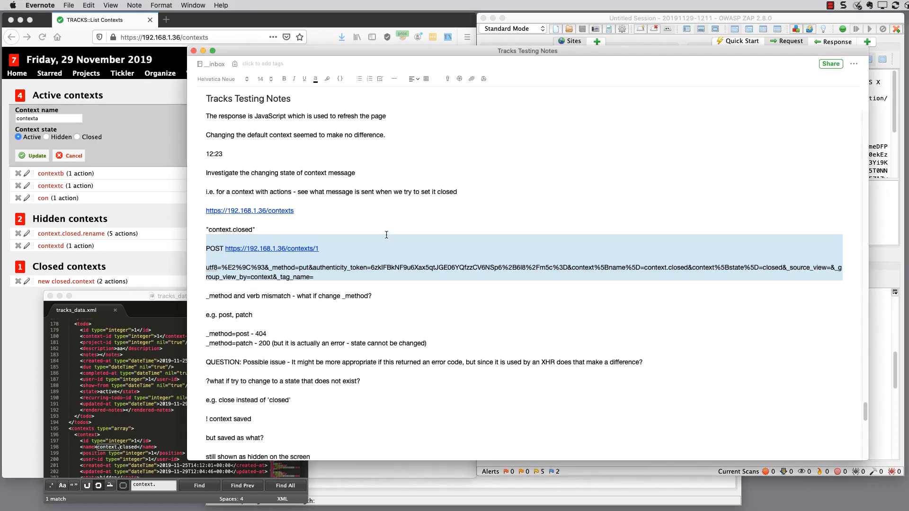
{"action": "scroll", "coordinate": [413, 212], "scroll_direction": "up", "scroll_amount": 10}
{"action": "scroll", "coordinate": [413, 211], "scroll_direction": "up", "scroll_amount": 3}
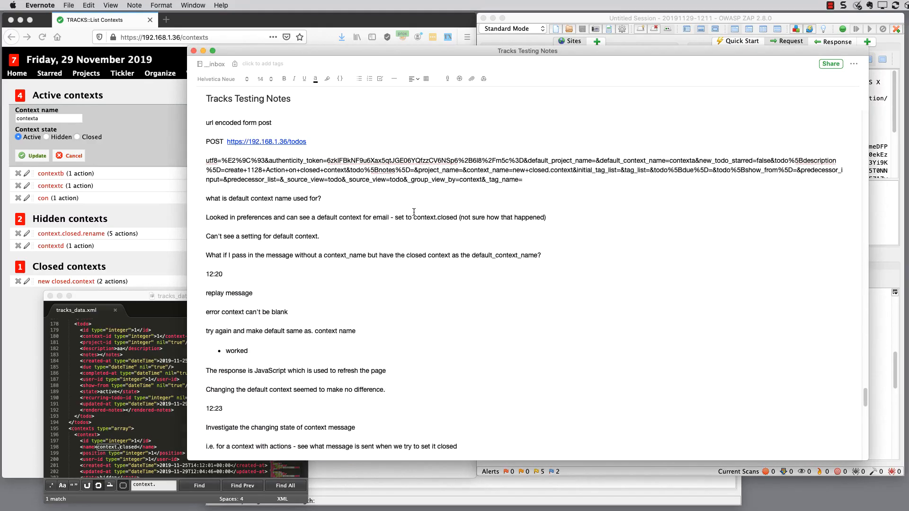
{"action": "scroll", "coordinate": [415, 212], "scroll_direction": "down", "scroll_amount": 20}
{"action": "scroll", "coordinate": [416, 213], "scroll_direction": "up", "scroll_amount": 12}
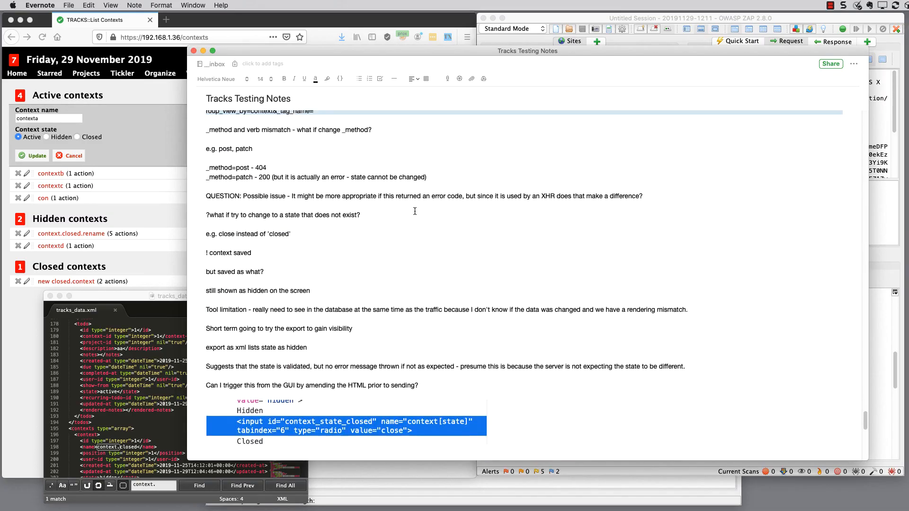
{"action": "scroll", "coordinate": [411, 228], "scroll_direction": "down", "scroll_amount": 5}
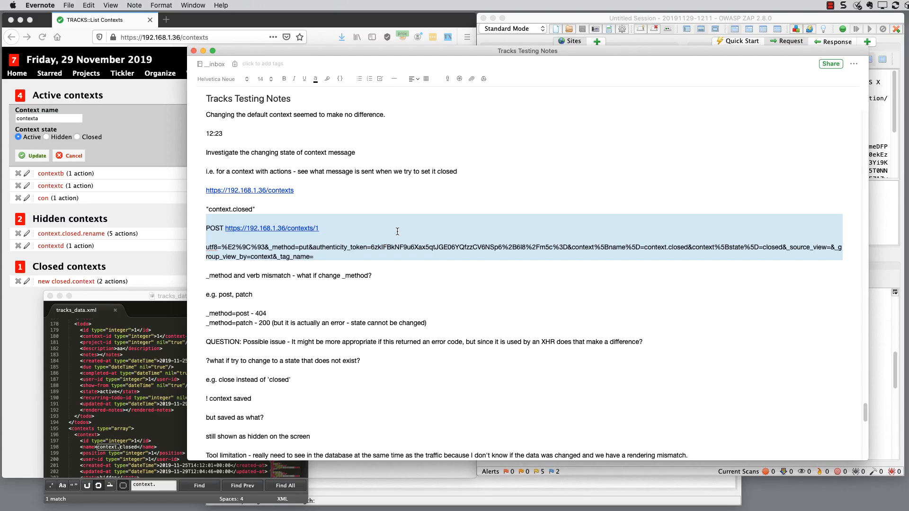
Step: Review the notes from the 12:23 context state investigation and its _method question to the closing 12:51 authenticity token question
{"action": "left_click", "coordinate": [385, 189]}
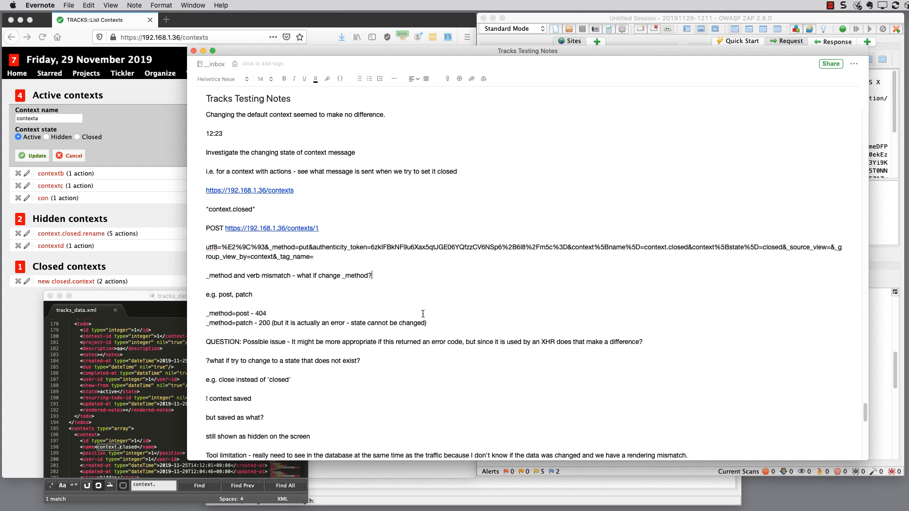
{"action": "left_click_drag", "start_coordinate": [682, 339], "coordinate": [214, 156]}
{"action": "left_click", "coordinate": [338, 193]}
{"action": "scroll", "coordinate": [368, 299], "scroll_direction": "down", "scroll_amount": 5}
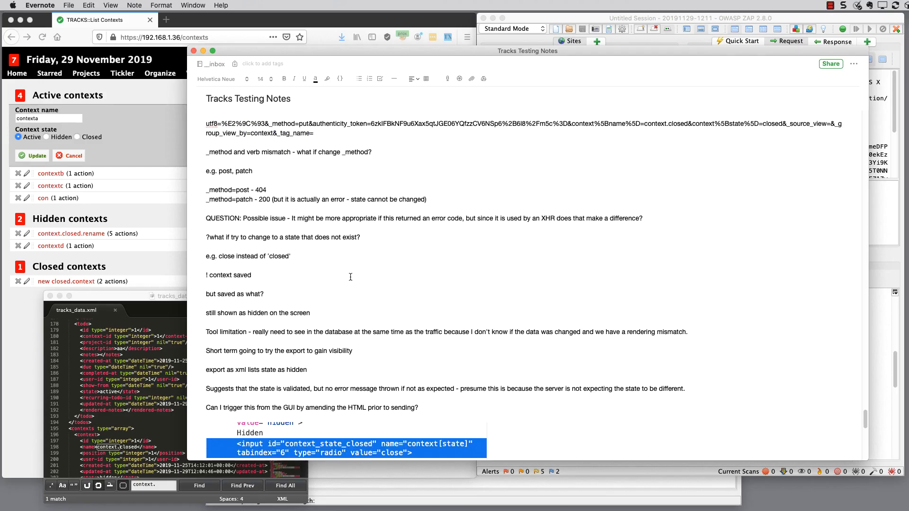
{"action": "scroll", "coordinate": [350, 279], "scroll_direction": "up", "scroll_amount": 5}
{"action": "scroll", "coordinate": [317, 215], "scroll_direction": "down", "scroll_amount": 15}
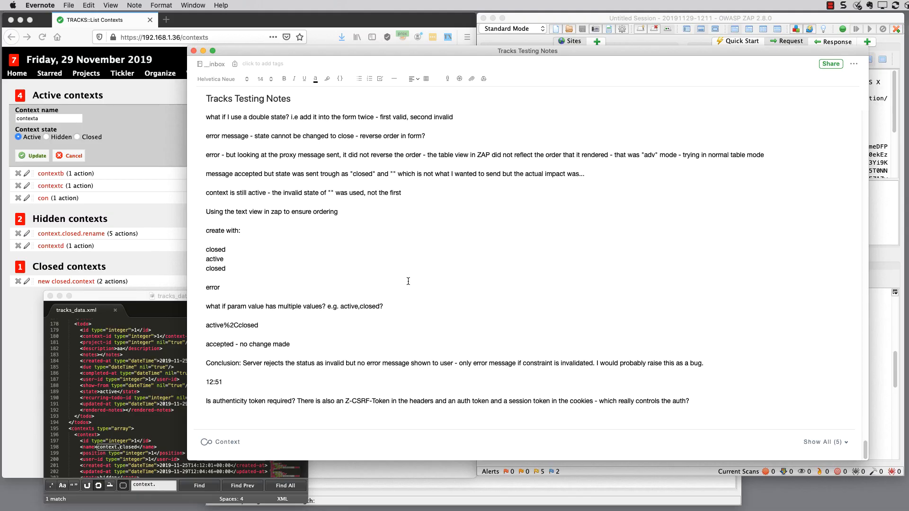
{"action": "scroll", "coordinate": [426, 217], "scroll_direction": "up", "scroll_amount": 2}
{"action": "scroll", "coordinate": [427, 218], "scroll_direction": "down", "scroll_amount": 2}
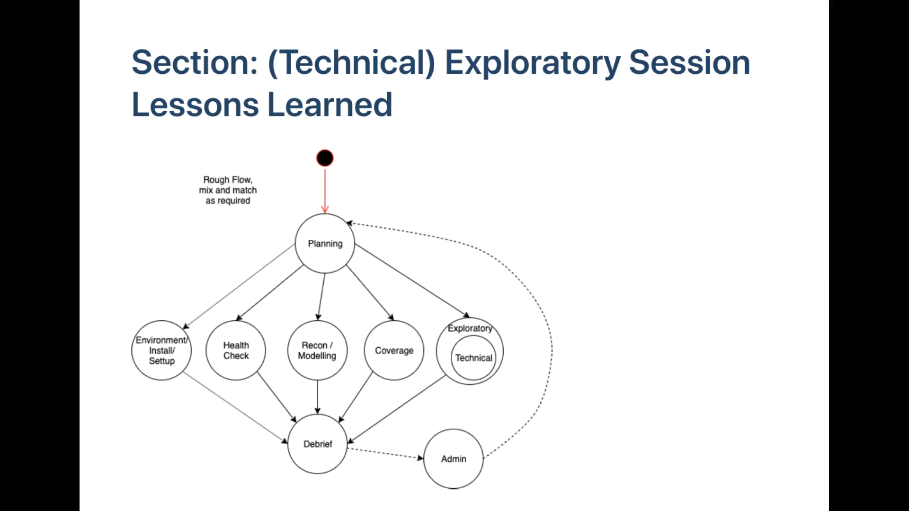
{"action": "key", "text": "Right"}
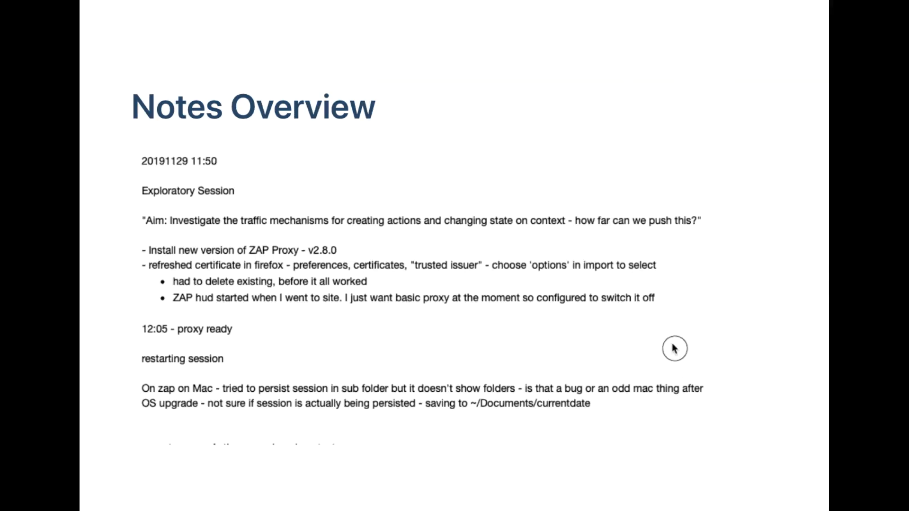
{"action": "scroll", "coordinate": [672, 350], "scroll_direction": "down", "scroll_amount": 1}
{"action": "scroll", "coordinate": [665, 350], "scroll_direction": "down", "scroll_amount": 3}
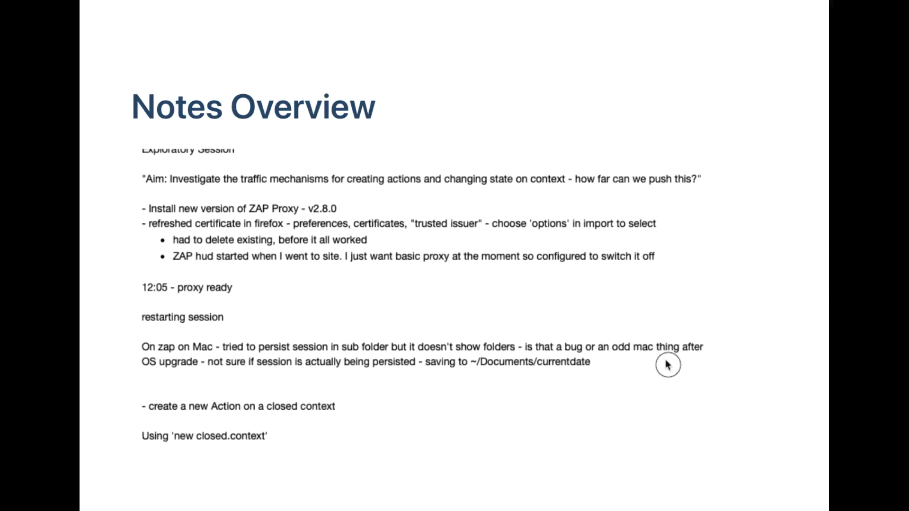
{"action": "scroll", "coordinate": [665, 374], "scroll_direction": "down", "scroll_amount": 6}
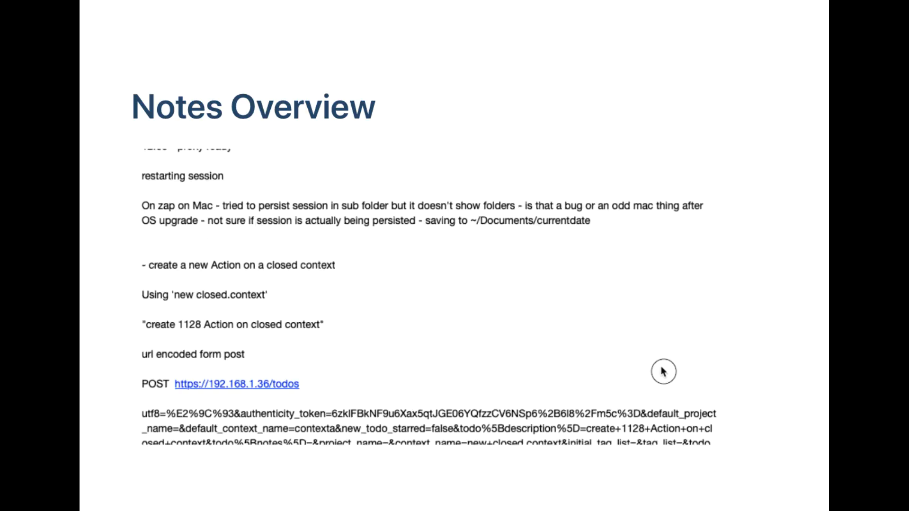
{"action": "scroll", "coordinate": [663, 375], "scroll_direction": "down", "scroll_amount": 2}
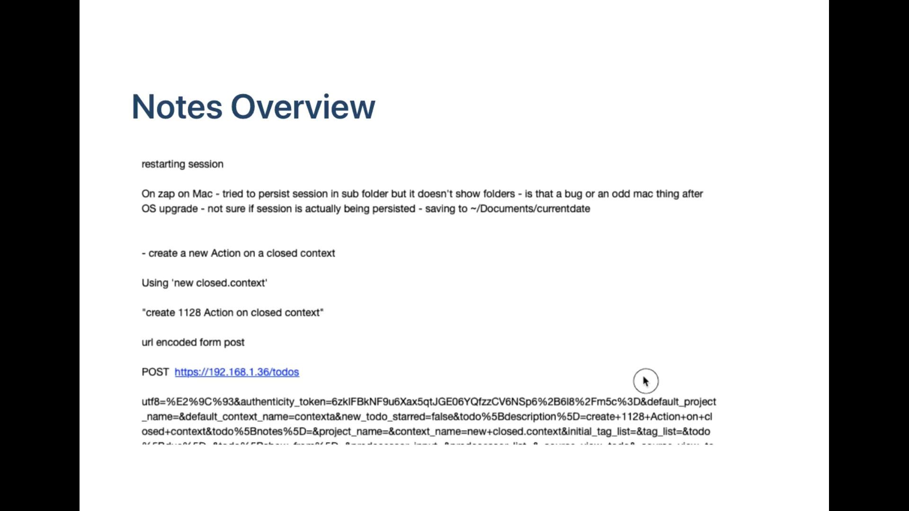
{"action": "scroll", "coordinate": [648, 374], "scroll_direction": "down", "scroll_amount": 3}
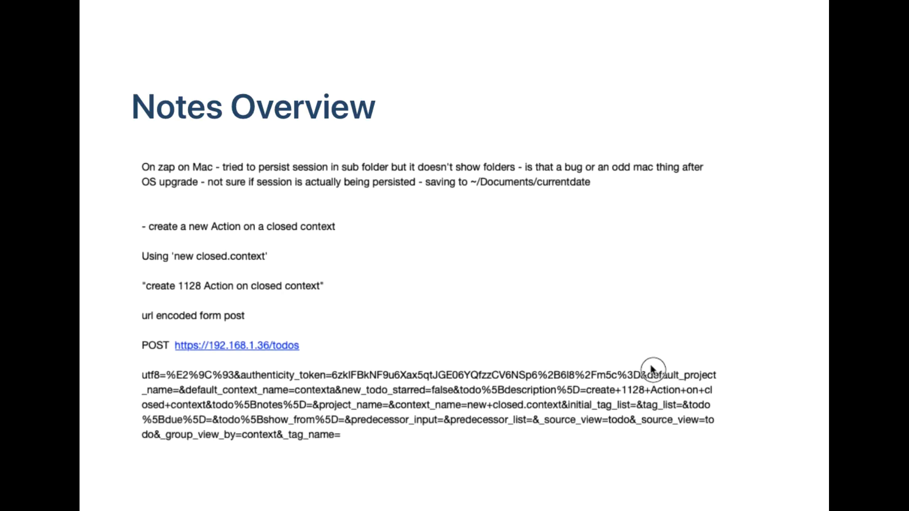
{"action": "scroll", "coordinate": [688, 419], "scroll_direction": "down", "scroll_amount": 5}
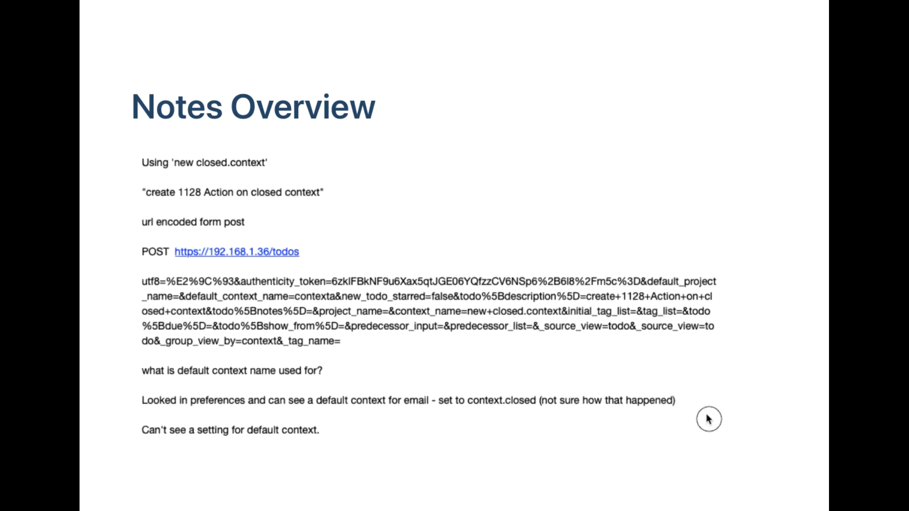
{"action": "scroll", "coordinate": [705, 416], "scroll_direction": "down", "scroll_amount": 2}
{"action": "scroll", "coordinate": [708, 416], "scroll_direction": "down", "scroll_amount": 4}
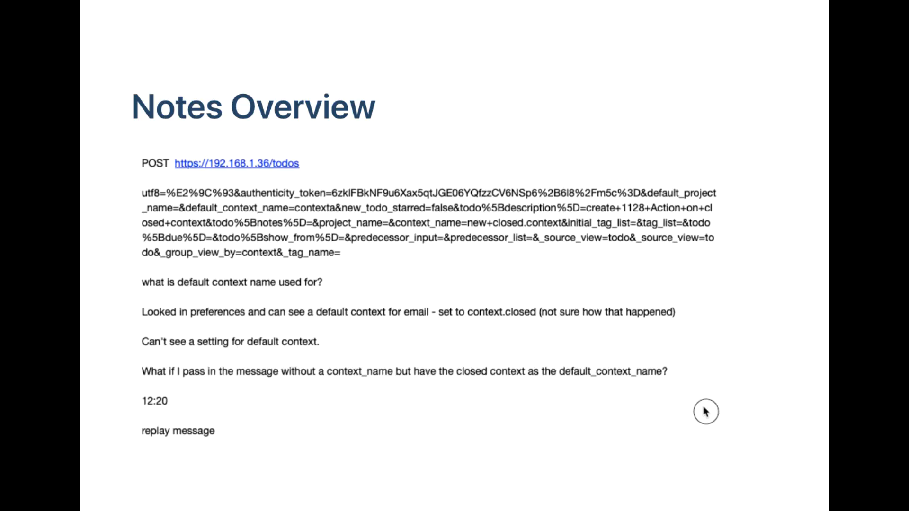
{"action": "scroll", "coordinate": [708, 416], "scroll_direction": "down", "scroll_amount": 7}
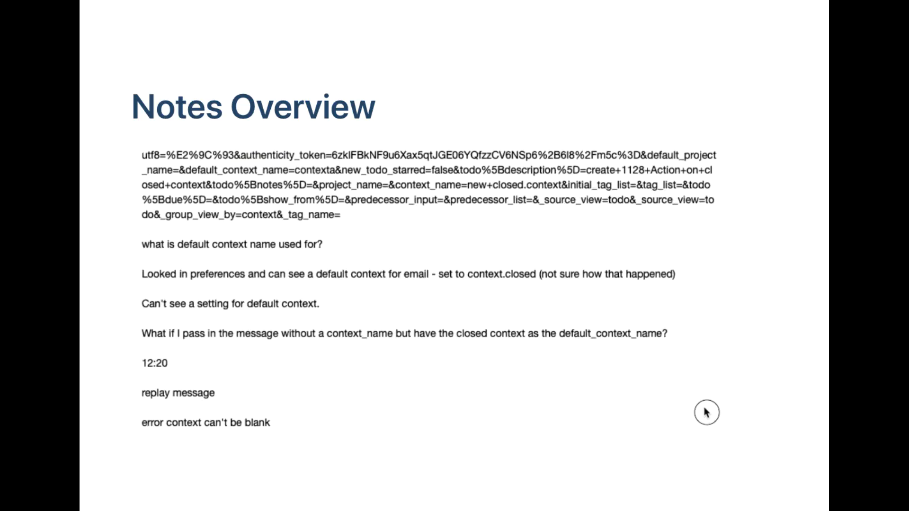
{"action": "scroll", "coordinate": [705, 411], "scroll_direction": "down", "scroll_amount": 5}
{"action": "scroll", "coordinate": [704, 409], "scroll_direction": "down", "scroll_amount": 4}
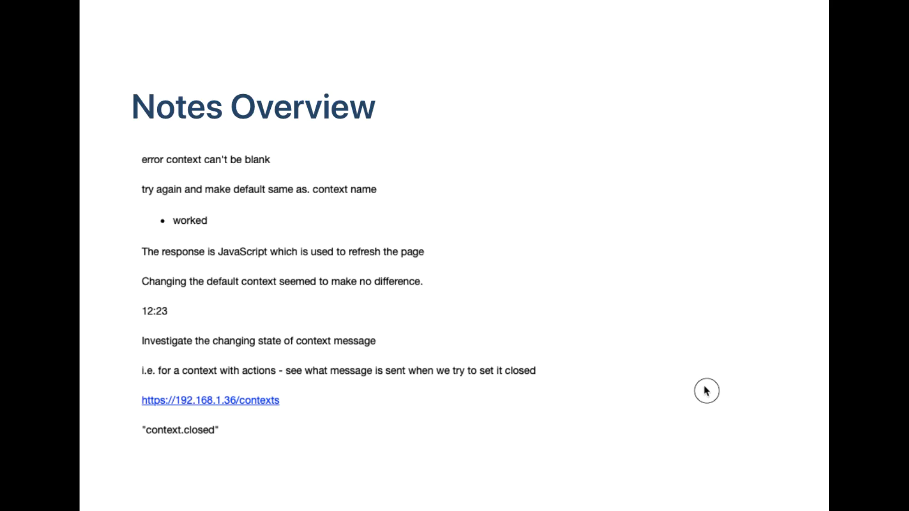
{"action": "scroll", "coordinate": [706, 392], "scroll_direction": "down", "scroll_amount": 3}
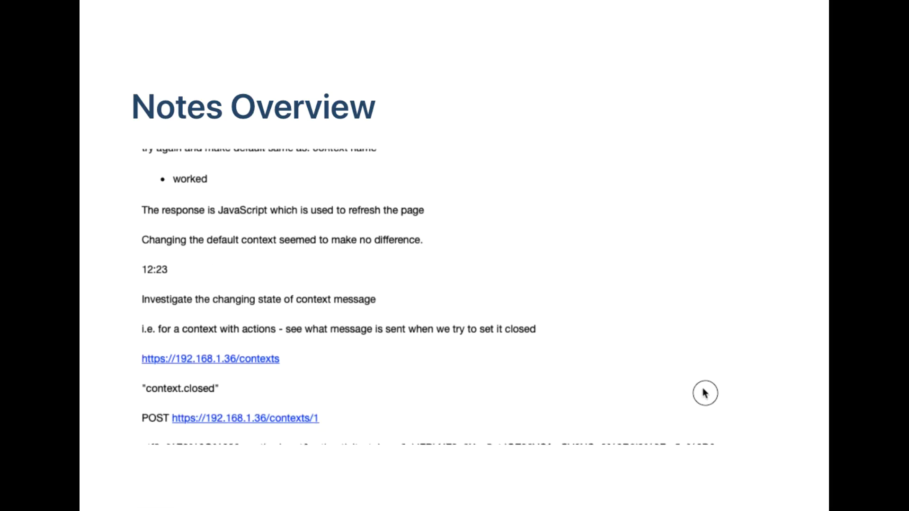
{"action": "scroll", "coordinate": [706, 391], "scroll_direction": "down", "scroll_amount": 5}
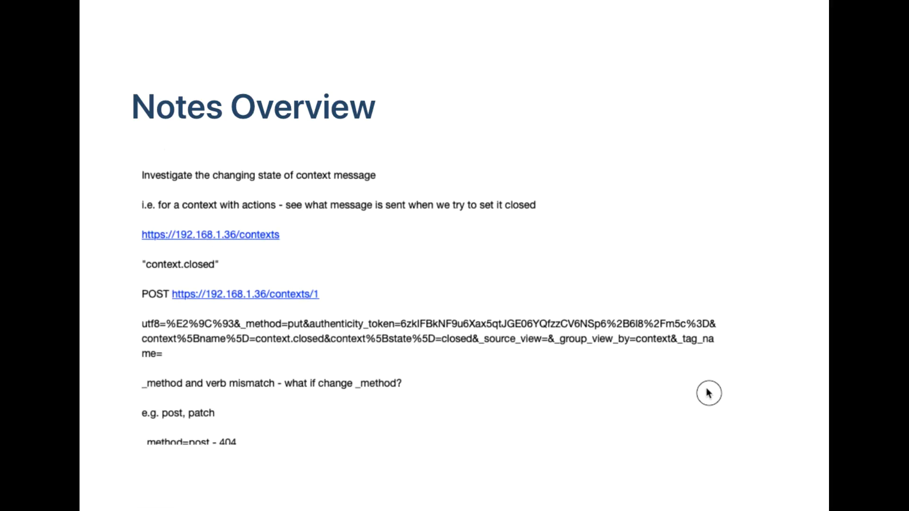
{"action": "scroll", "coordinate": [705, 396], "scroll_direction": "down", "scroll_amount": 5}
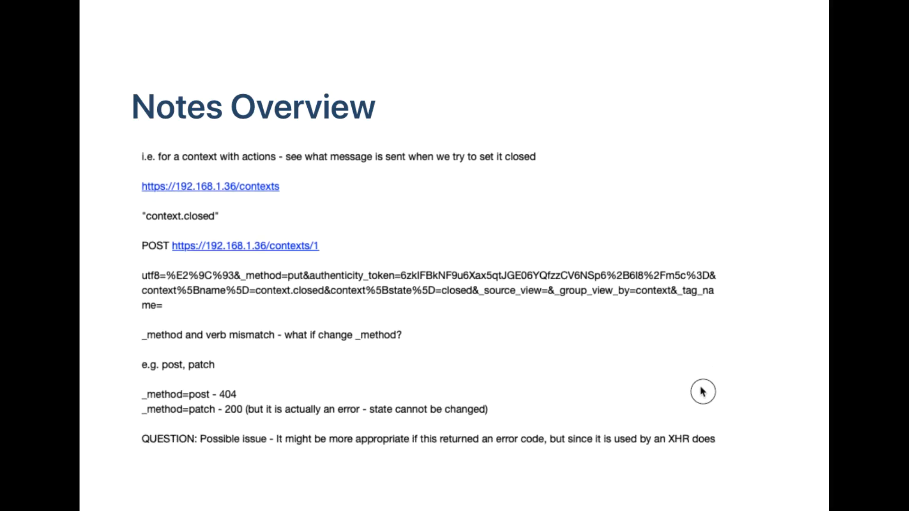
{"action": "scroll", "coordinate": [695, 412], "scroll_direction": "down", "scroll_amount": 1}
{"action": "scroll", "coordinate": [695, 412], "scroll_direction": "down", "scroll_amount": 5}
{"action": "scroll", "coordinate": [700, 402], "scroll_direction": "down", "scroll_amount": 3}
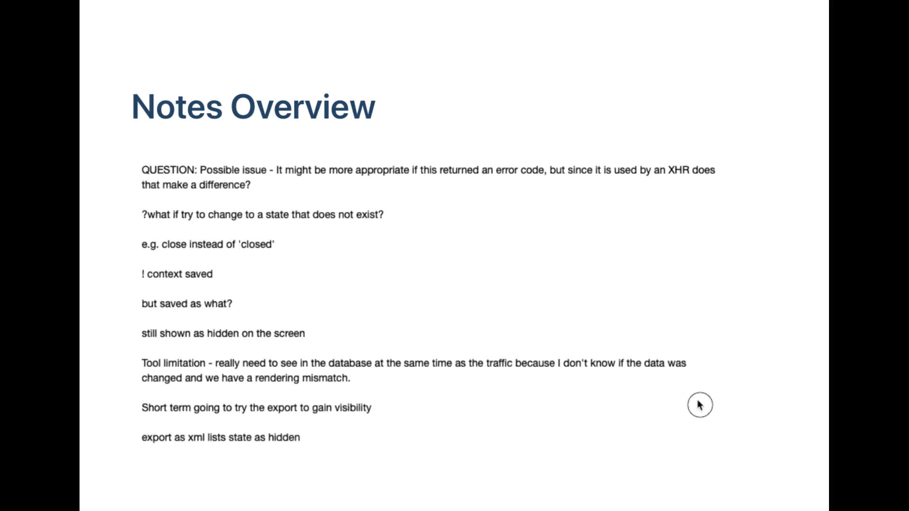
{"action": "scroll", "coordinate": [696, 407], "scroll_direction": "down", "scroll_amount": 6}
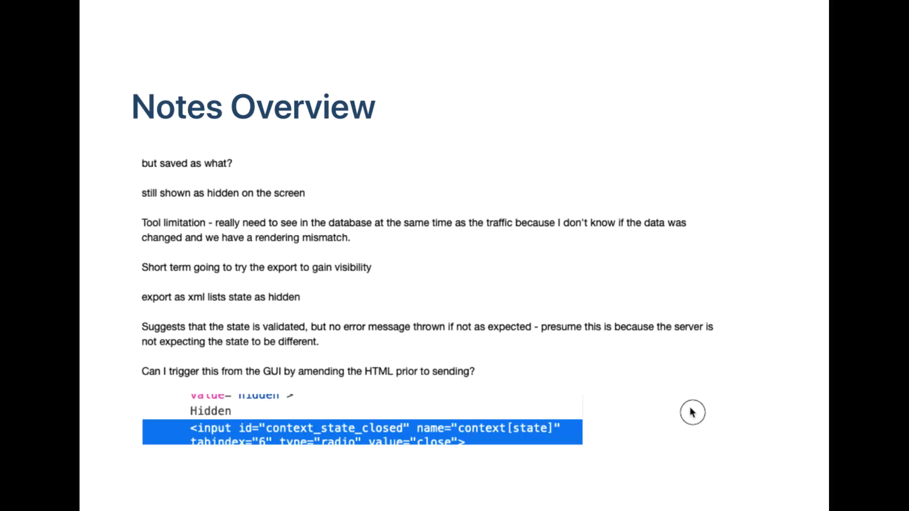
{"action": "scroll", "coordinate": [691, 417], "scroll_direction": "down", "scroll_amount": 5}
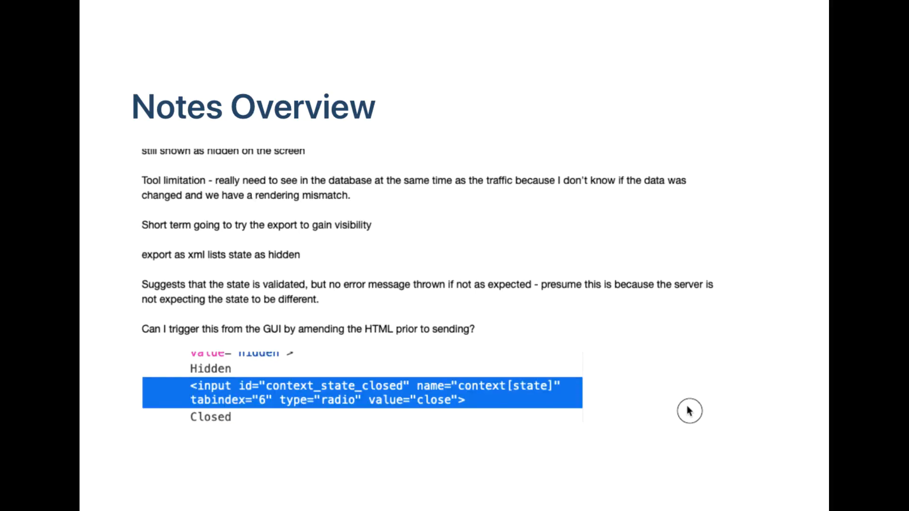
{"action": "scroll", "coordinate": [691, 407], "scroll_direction": "down", "scroll_amount": 4}
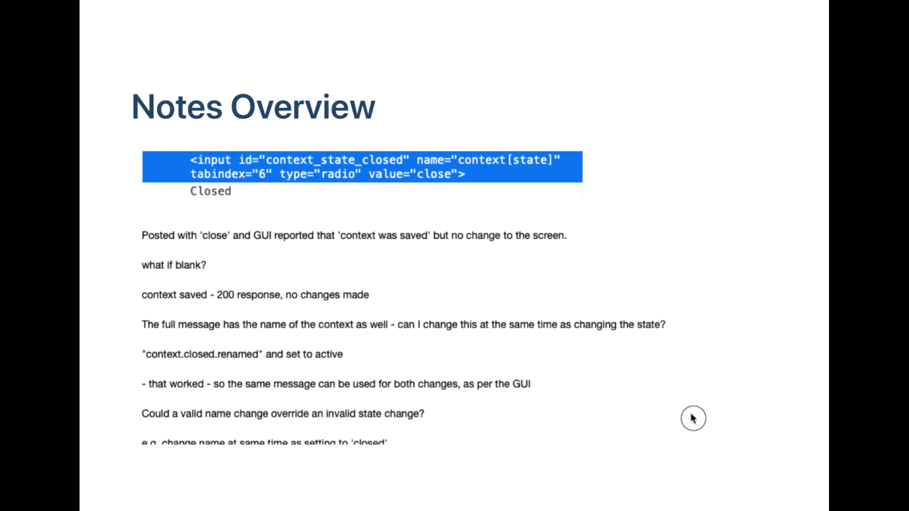
{"action": "scroll", "coordinate": [693, 414], "scroll_direction": "down", "scroll_amount": 3}
{"action": "scroll", "coordinate": [689, 409], "scroll_direction": "down", "scroll_amount": 3}
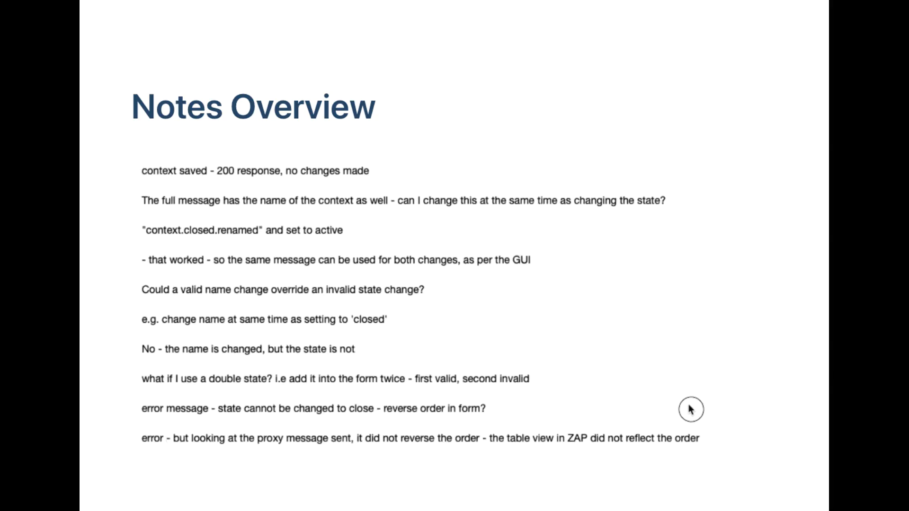
{"action": "scroll", "coordinate": [690, 410], "scroll_direction": "down", "scroll_amount": 5}
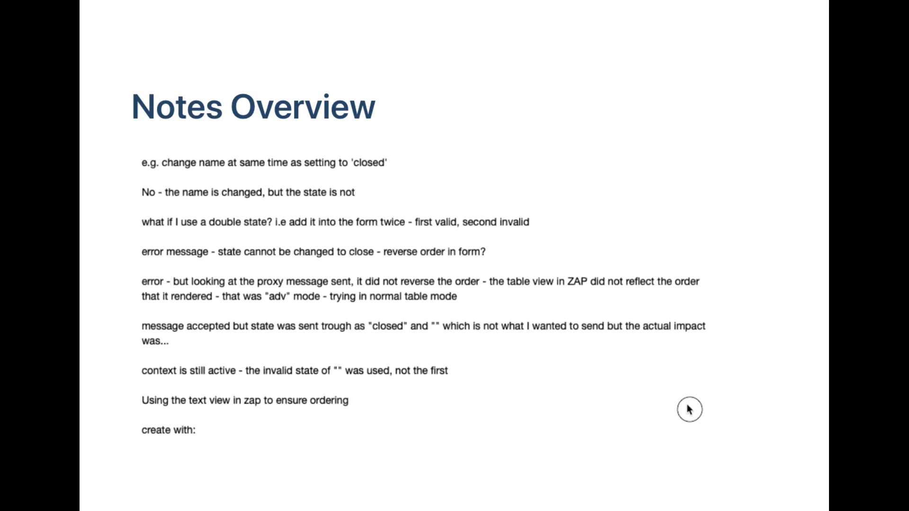
{"action": "scroll", "coordinate": [689, 410], "scroll_direction": "down", "scroll_amount": 3}
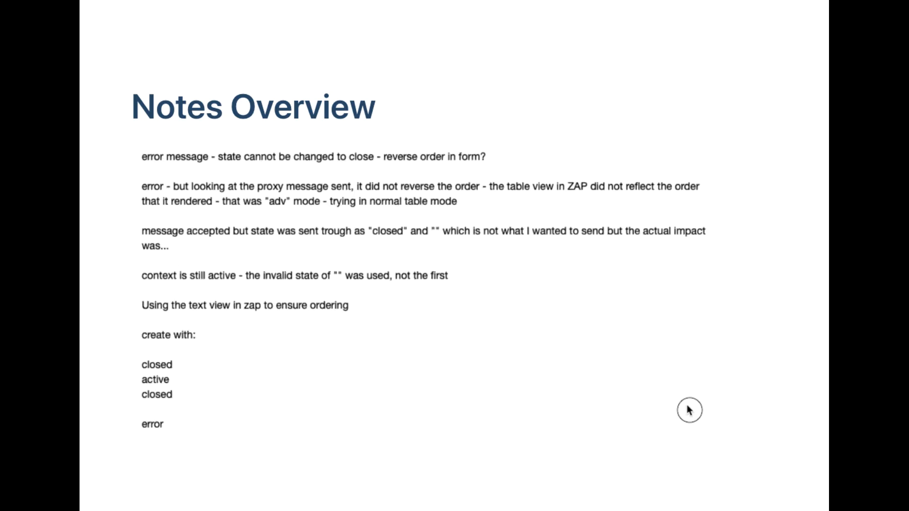
{"action": "scroll", "coordinate": [690, 409], "scroll_direction": "down", "scroll_amount": 6}
{"action": "scroll", "coordinate": [689, 409], "scroll_direction": "down", "scroll_amount": 3}
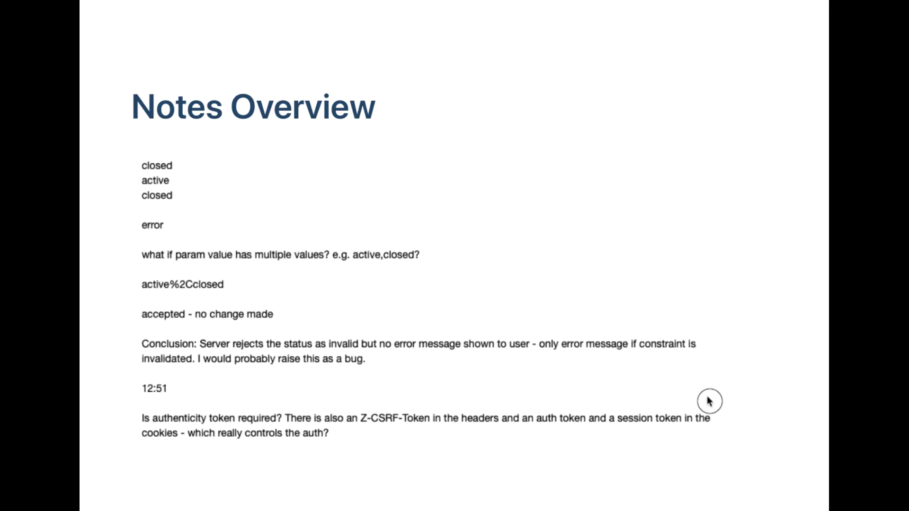
{"action": "scroll", "coordinate": [709, 404], "scroll_direction": "down", "scroll_amount": 7}
{"action": "scroll", "coordinate": [709, 404], "scroll_direction": "down", "scroll_amount": 1}
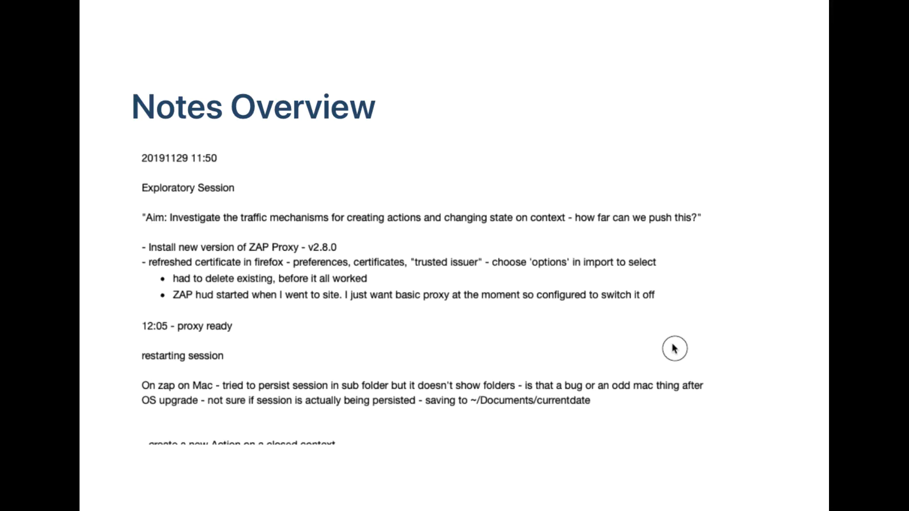
{"action": "scroll", "coordinate": [672, 349], "scroll_direction": "down", "scroll_amount": 1}
{"action": "scroll", "coordinate": [667, 349], "scroll_direction": "down", "scroll_amount": 3}
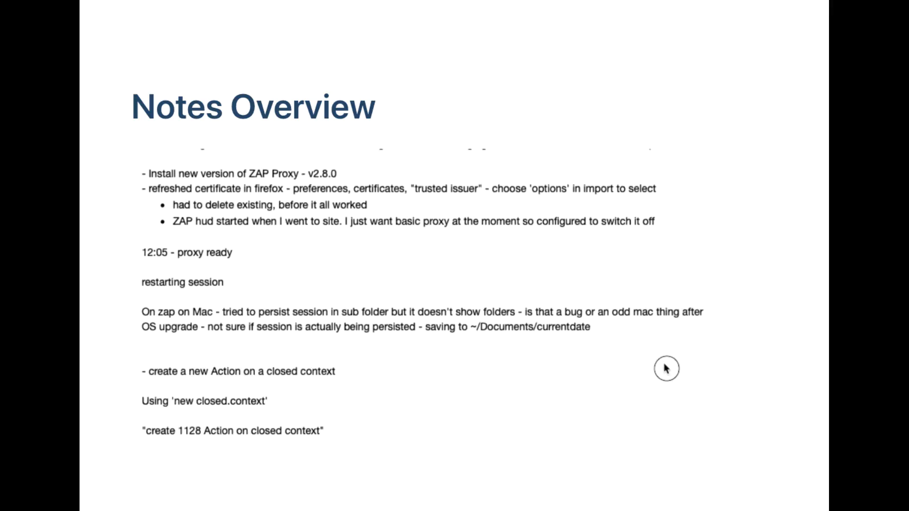
{"action": "scroll", "coordinate": [664, 371], "scroll_direction": "down", "scroll_amount": 5}
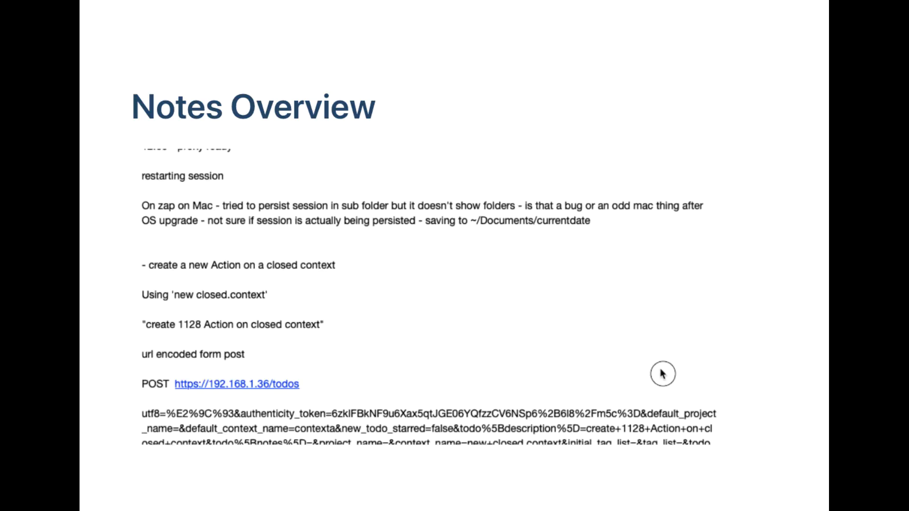
{"action": "scroll", "coordinate": [663, 374], "scroll_direction": "down", "scroll_amount": 1}
{"action": "scroll", "coordinate": [645, 380], "scroll_direction": "down", "scroll_amount": 3}
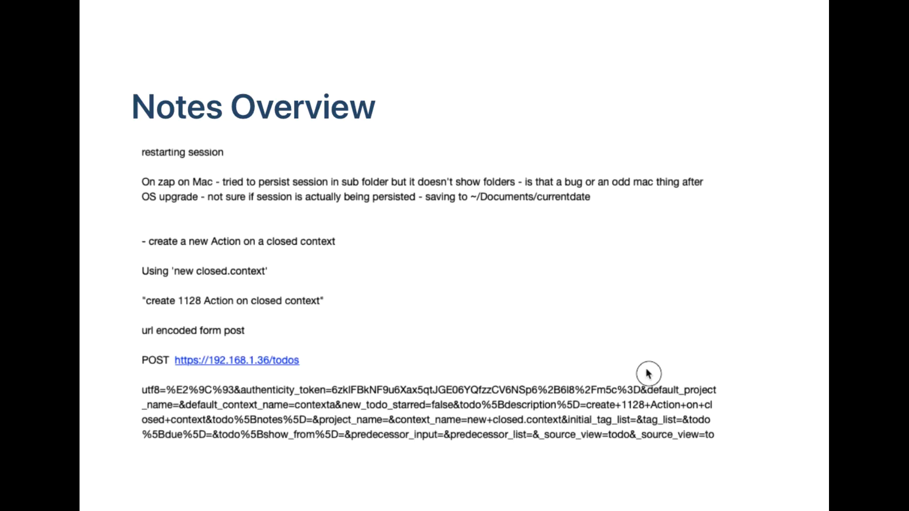
{"action": "scroll", "coordinate": [652, 367], "scroll_direction": "down", "scroll_amount": 1}
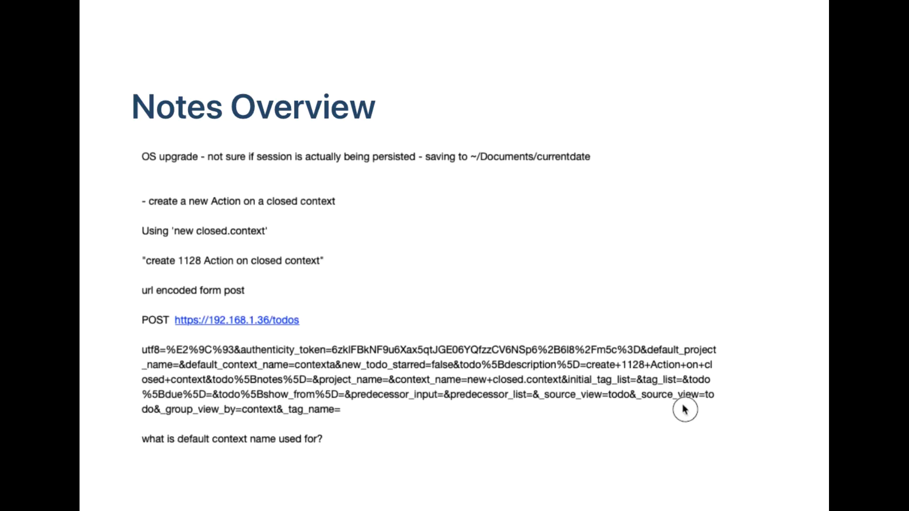
{"action": "scroll", "coordinate": [683, 412], "scroll_direction": "down", "scroll_amount": 4}
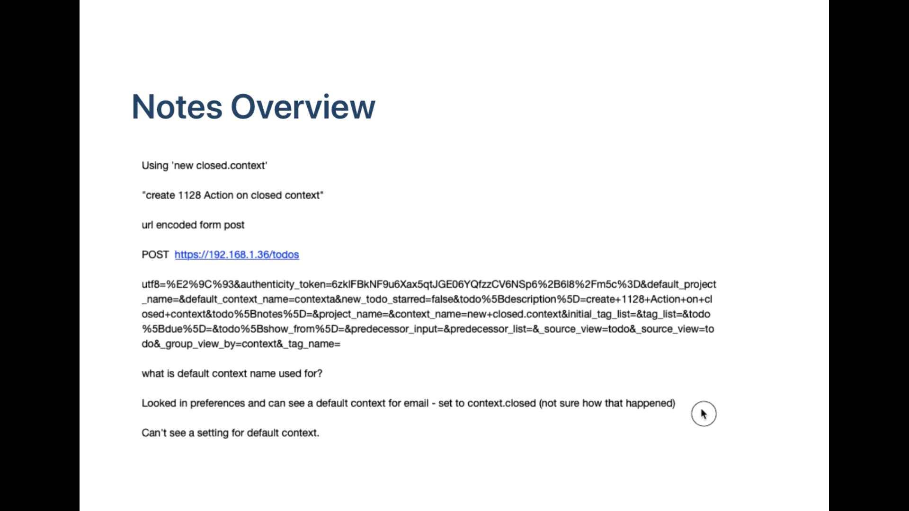
{"action": "scroll", "coordinate": [700, 416], "scroll_direction": "down", "scroll_amount": 5}
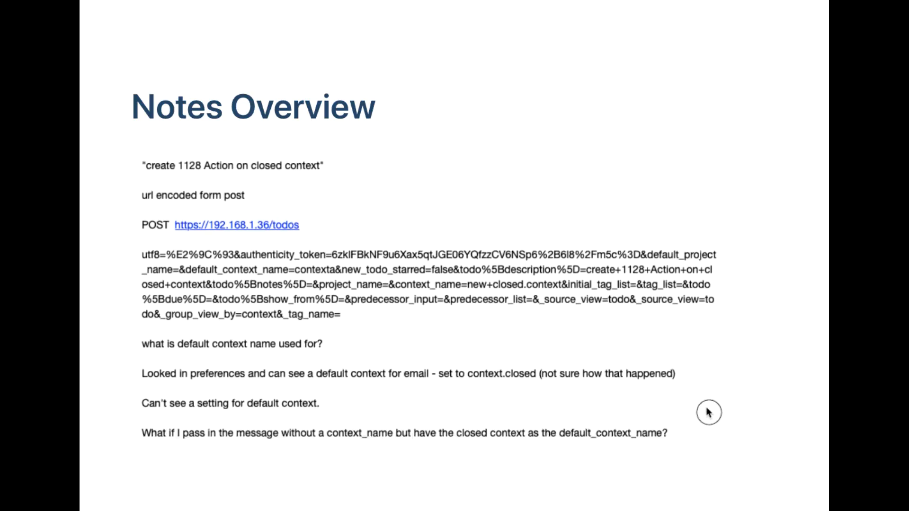
{"action": "scroll", "coordinate": [707, 415], "scroll_direction": "down", "scroll_amount": 1}
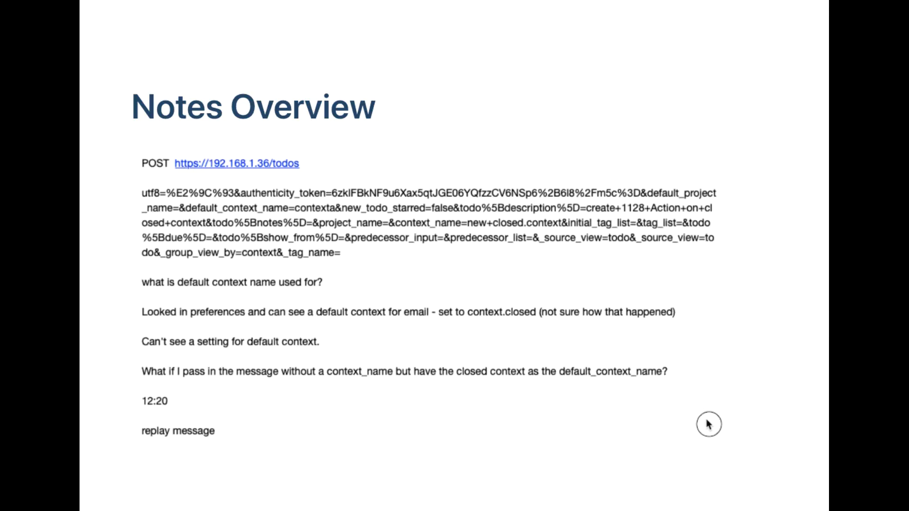
{"action": "scroll", "coordinate": [707, 419], "scroll_direction": "down", "scroll_amount": 15}
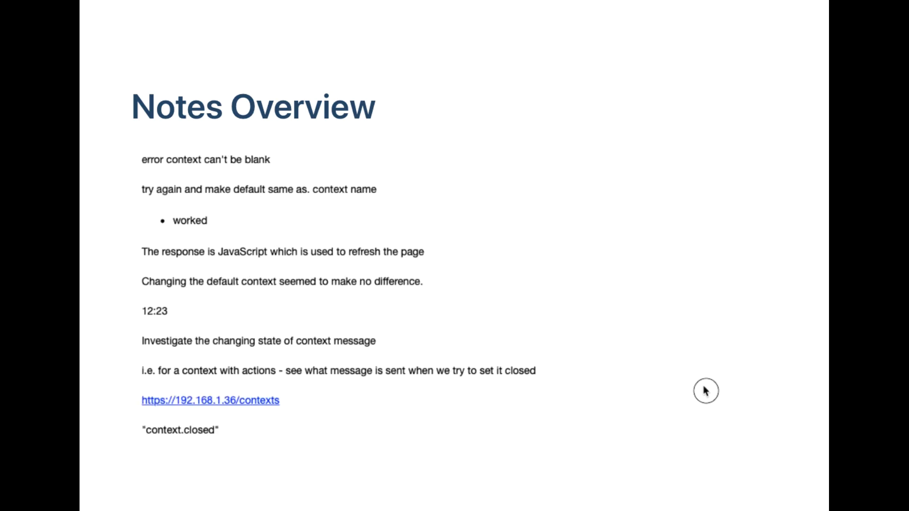
{"action": "scroll", "coordinate": [707, 392], "scroll_direction": "down", "scroll_amount": 4}
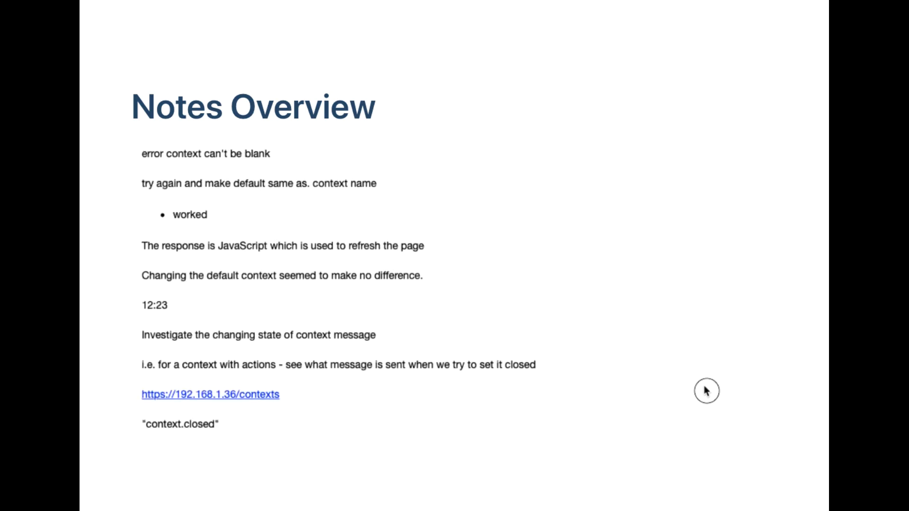
{"action": "scroll", "coordinate": [705, 394], "scroll_direction": "down", "scroll_amount": 7}
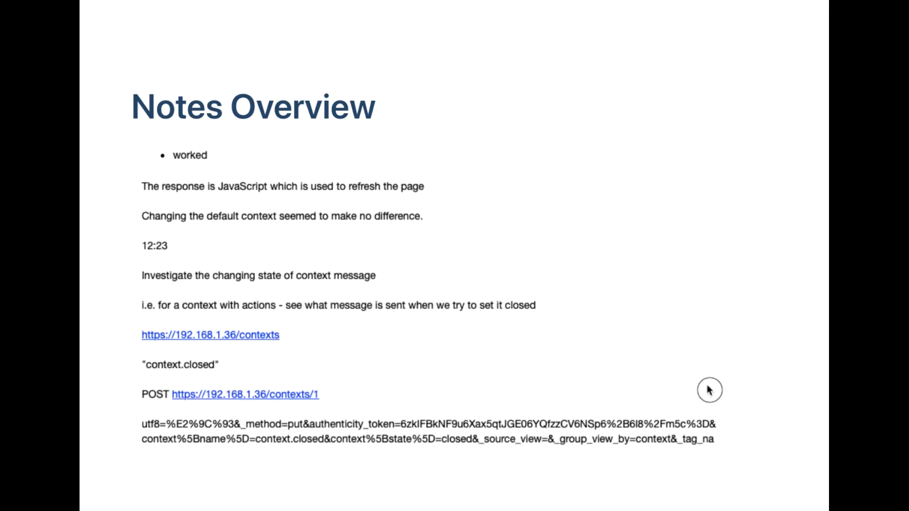
{"action": "scroll", "coordinate": [706, 395], "scroll_direction": "down", "scroll_amount": 7}
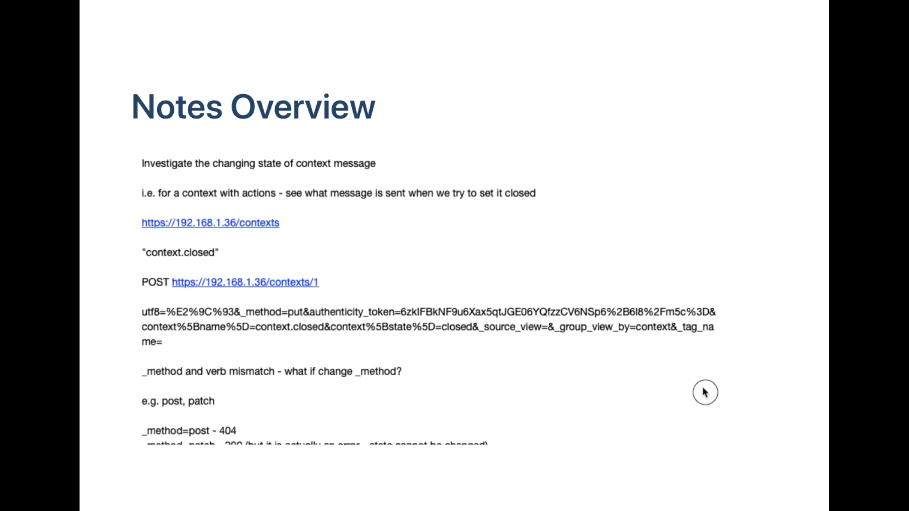
{"action": "scroll", "coordinate": [702, 389], "scroll_direction": "down", "scroll_amount": 2}
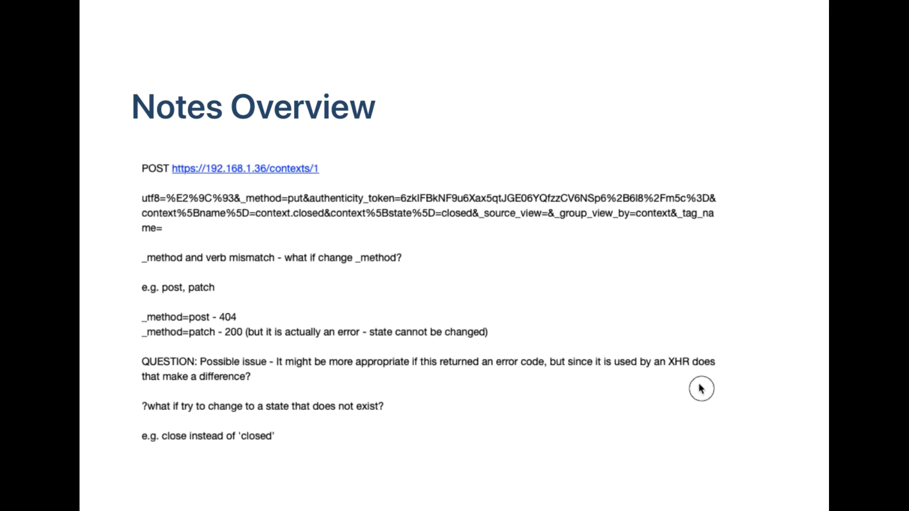
{"action": "scroll", "coordinate": [696, 413], "scroll_direction": "down", "scroll_amount": 12}
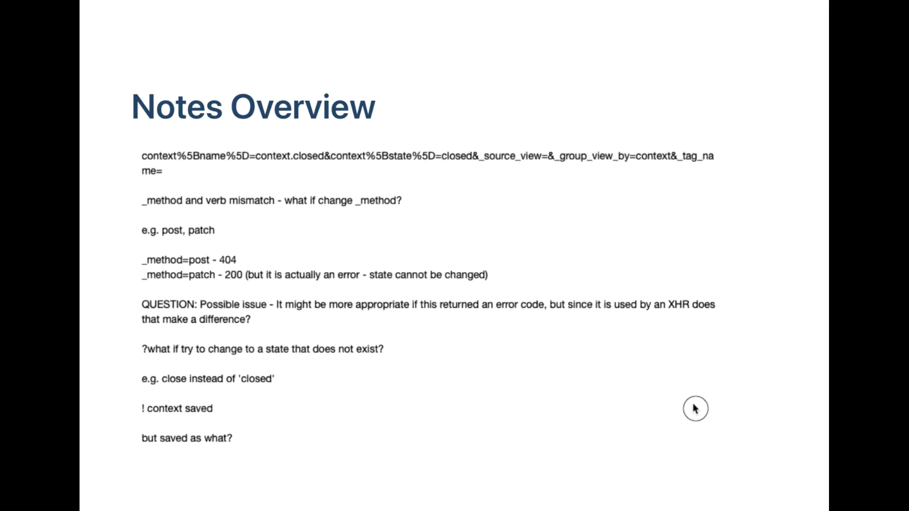
{"action": "scroll", "coordinate": [699, 402], "scroll_direction": "down", "scroll_amount": 8}
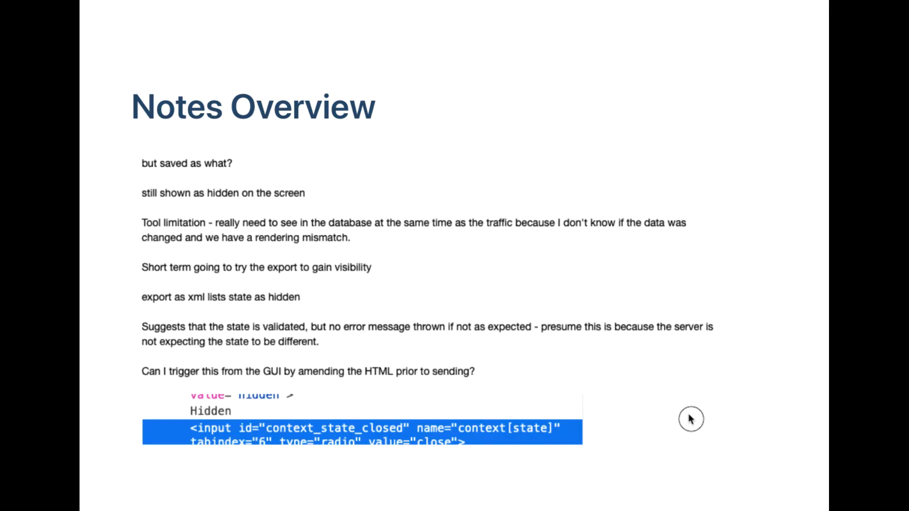
{"action": "scroll", "coordinate": [691, 419], "scroll_direction": "down", "scroll_amount": 10}
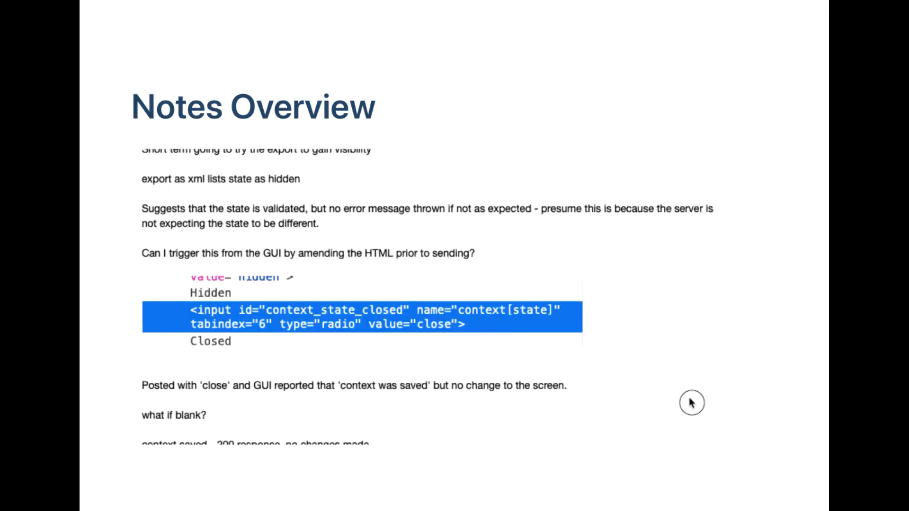
{"action": "scroll", "coordinate": [692, 403], "scroll_direction": "down", "scroll_amount": 7}
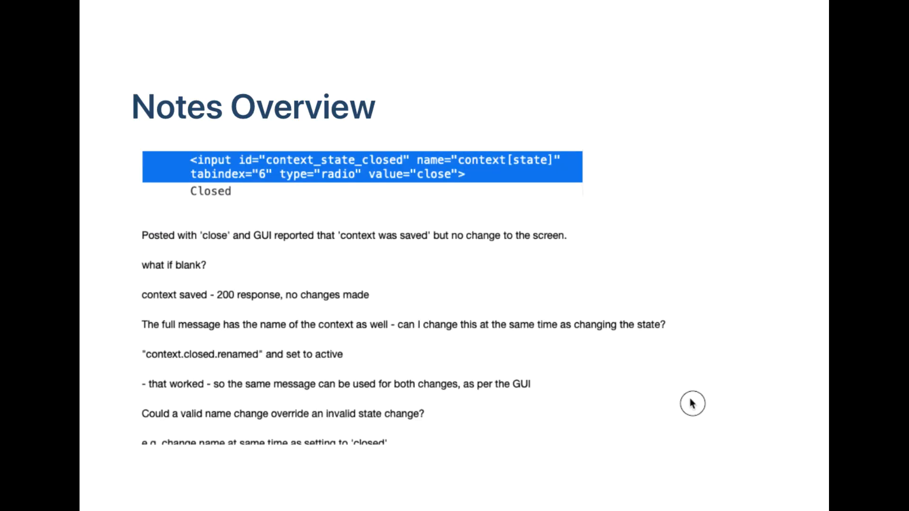
{"action": "scroll", "coordinate": [691, 418], "scroll_direction": "down", "scroll_amount": 5}
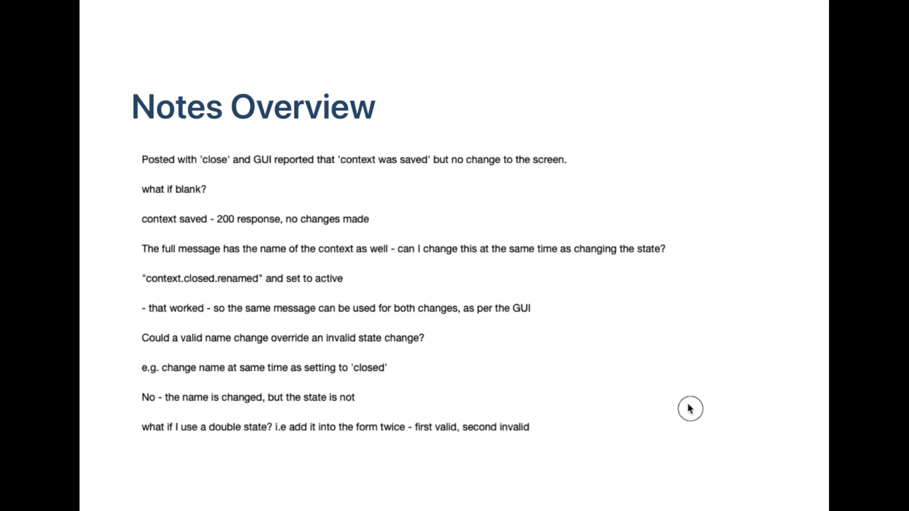
{"action": "scroll", "coordinate": [690, 411], "scroll_direction": "down", "scroll_amount": 2}
{"action": "scroll", "coordinate": [691, 410], "scroll_direction": "down", "scroll_amount": 2}
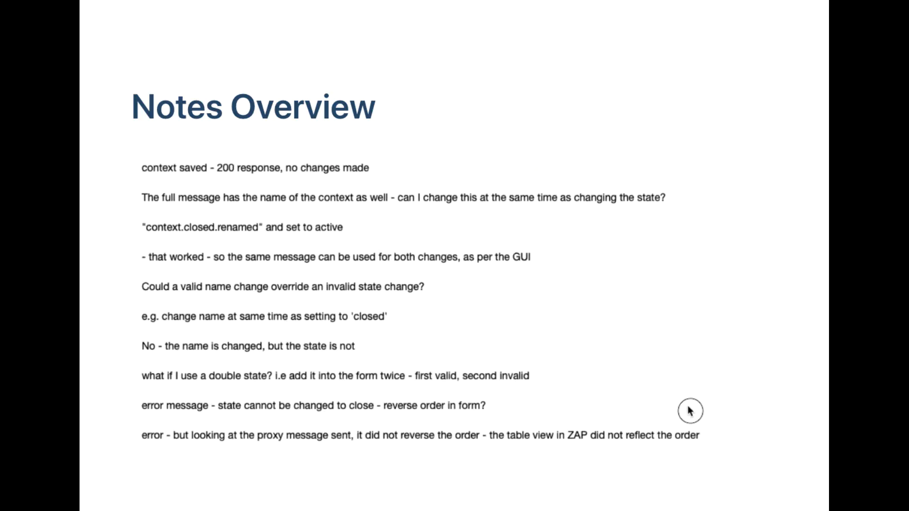
{"action": "scroll", "coordinate": [689, 411], "scroll_direction": "down", "scroll_amount": 9}
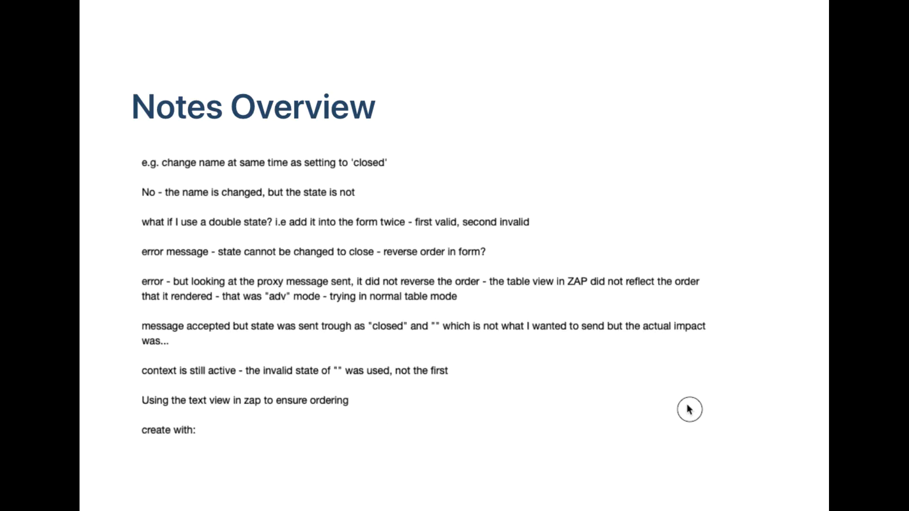
{"action": "scroll", "coordinate": [690, 410], "scroll_direction": "down", "scroll_amount": 14}
{"action": "scroll", "coordinate": [690, 410], "scroll_direction": "down", "scroll_amount": 5}
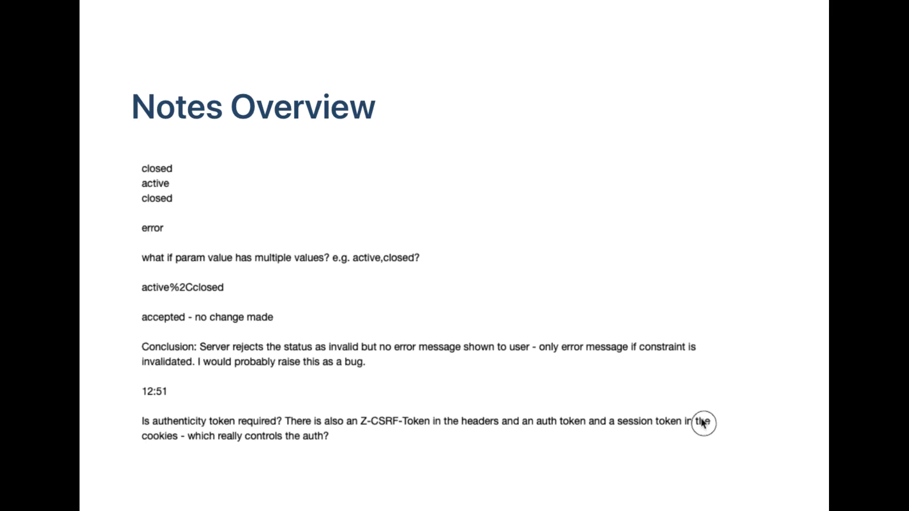
{"action": "scroll", "coordinate": [709, 403], "scroll_direction": "down", "scroll_amount": 11}
{"action": "scroll", "coordinate": [709, 403], "scroll_direction": "down", "scroll_amount": 2}
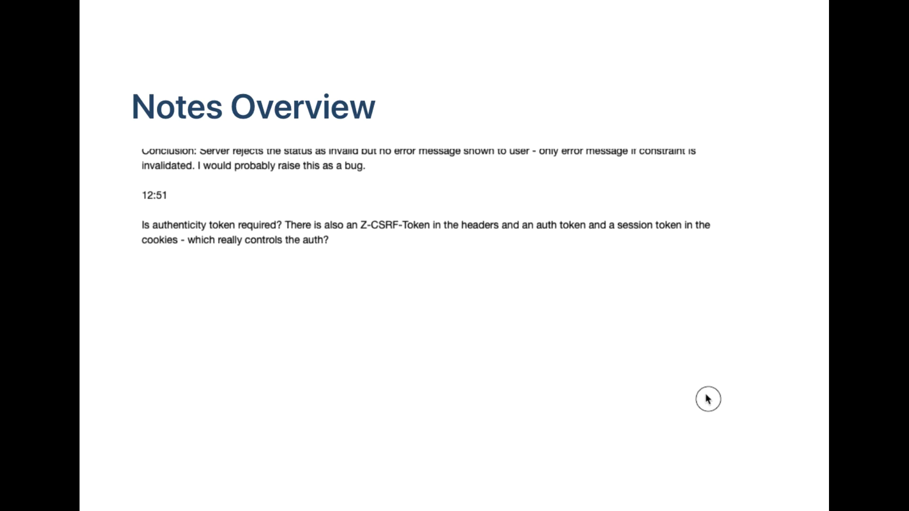
{"action": "scroll", "coordinate": [707, 399], "scroll_direction": "up", "scroll_amount": 1}
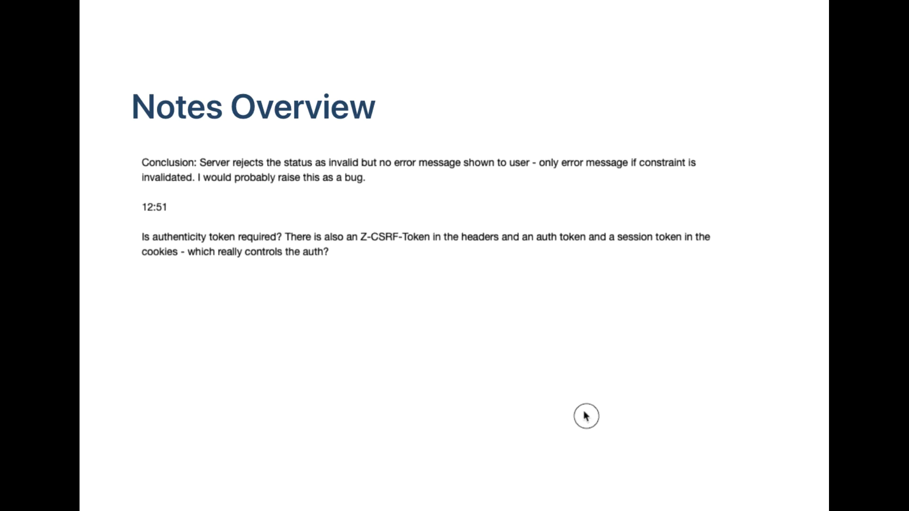